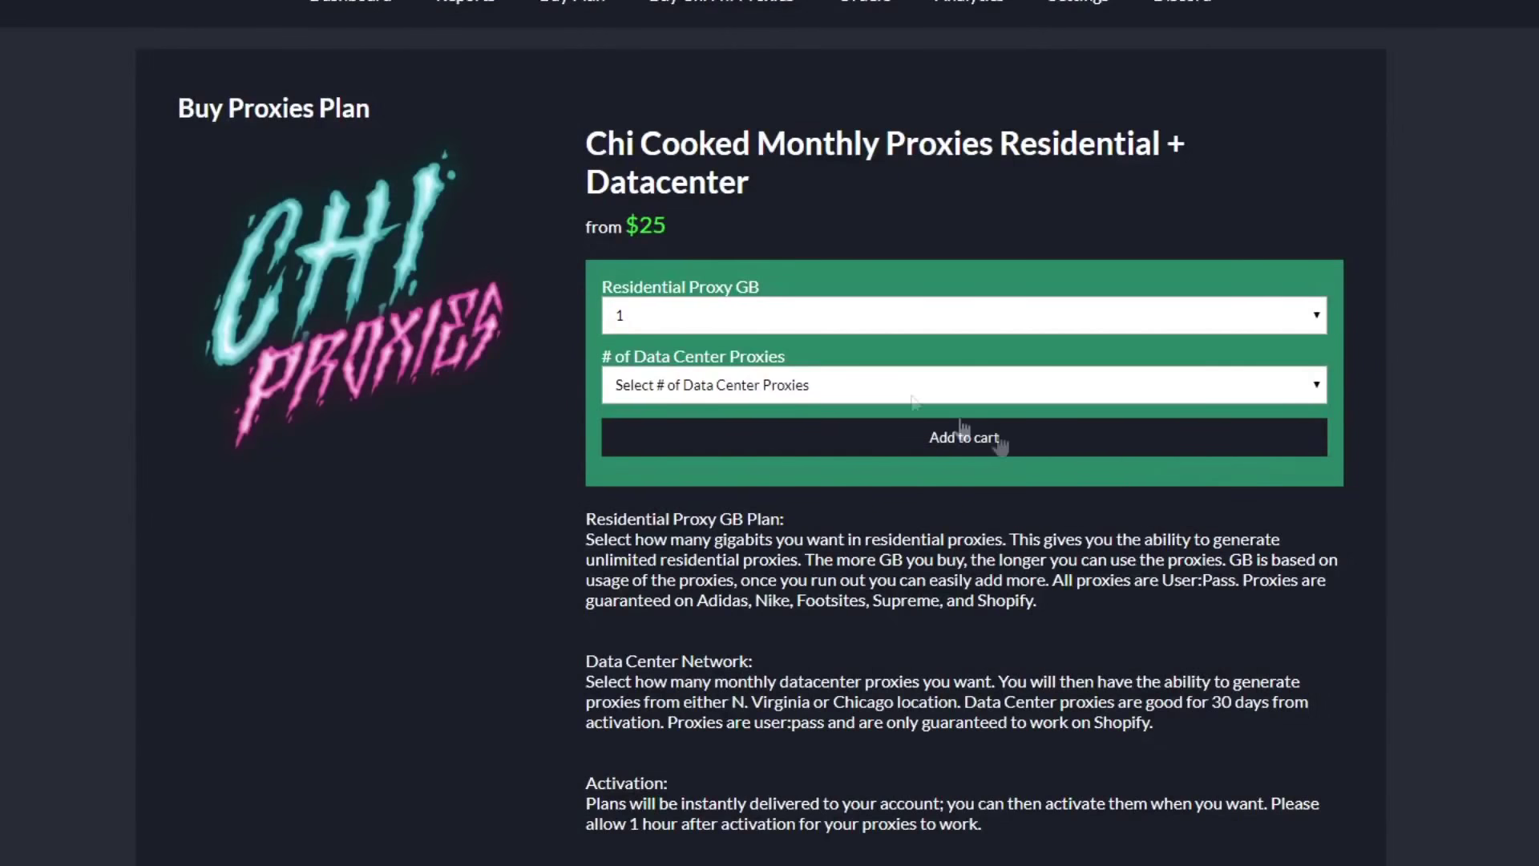
- Compare residential proxy amounts of 2, 4 and 5 GB, then settle on 1 GB
{"action": "left_click", "coordinate": [714, 317]}
{"action": "left_click", "coordinate": [718, 386]}
{"action": "left_click", "coordinate": [743, 314]}
{"action": "left_click", "coordinate": [710, 401]}
{"action": "left_click", "coordinate": [753, 319]}
{"action": "left_click", "coordinate": [728, 402]}
{"action": "left_click", "coordinate": [733, 318]}
{"action": "left_click", "coordinate": [695, 435]}
{"action": "left_click", "coordinate": [709, 319]}
{"action": "left_click", "coordinate": [691, 364]}
- Try 25 and 50 data center proxies, then set the quantity to 100
{"action": "left_click", "coordinate": [691, 377]}
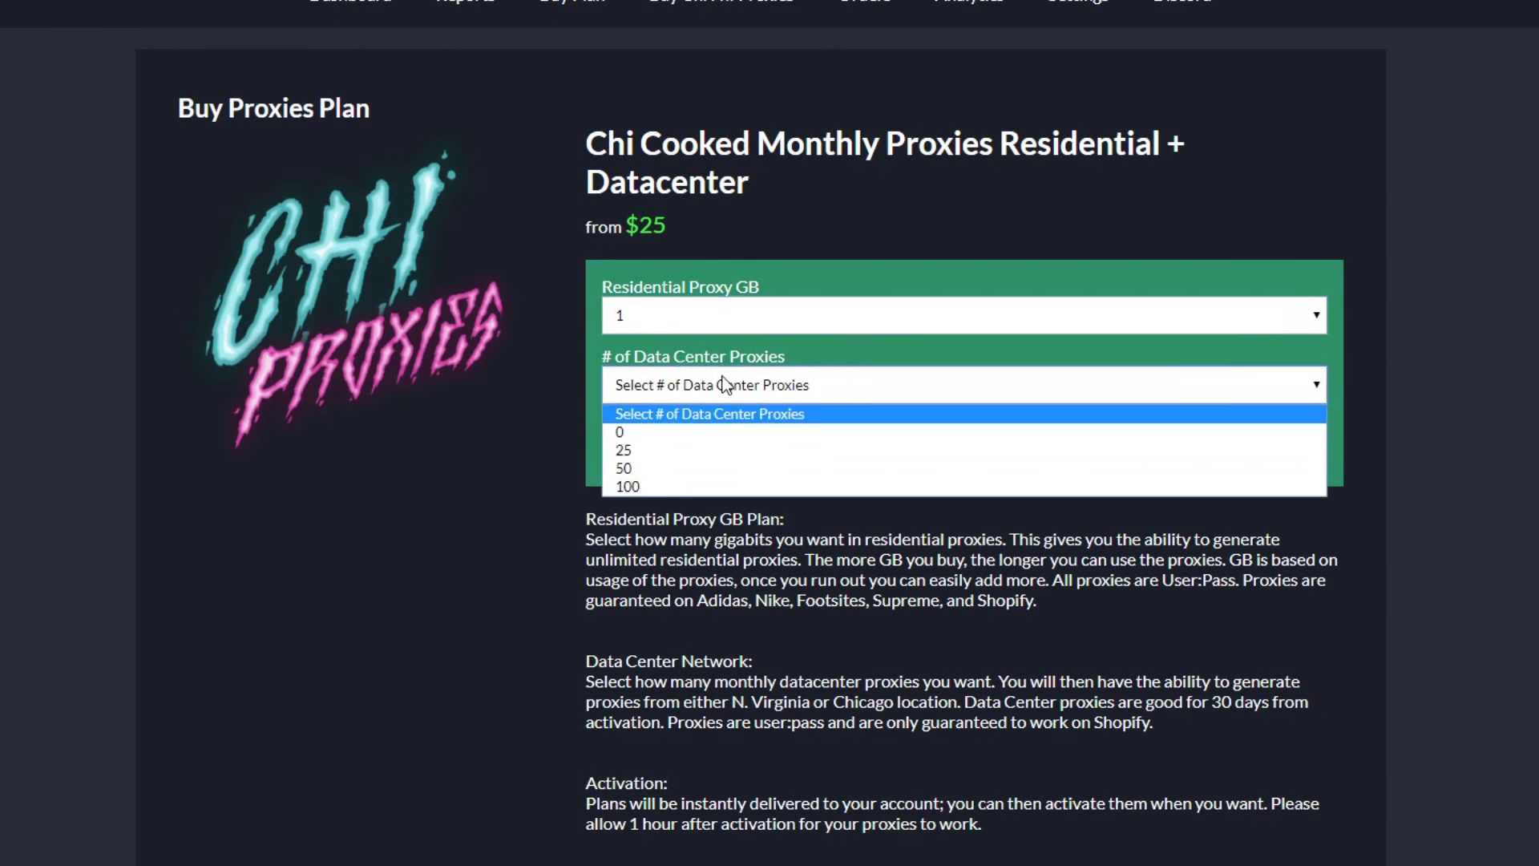
{"action": "left_click", "coordinate": [696, 433]}
{"action": "left_click", "coordinate": [850, 393]}
{"action": "left_click", "coordinate": [787, 467]}
{"action": "left_click", "coordinate": [722, 385]}
{"action": "left_click", "coordinate": [705, 484]}
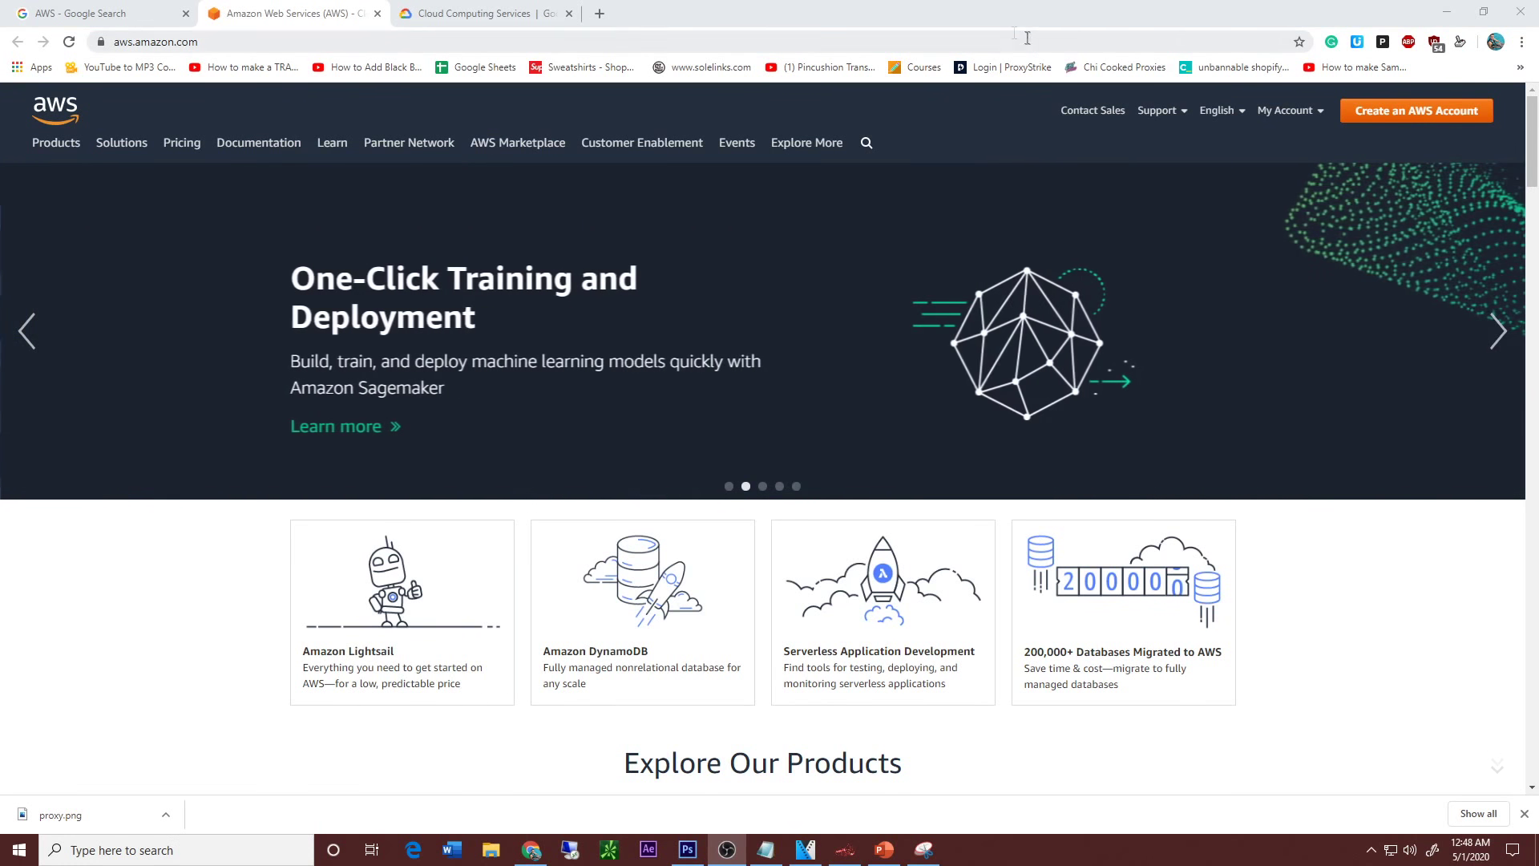
- Bring up the Google Cloud homepage and scroll through its customer statistics
{"action": "left_click", "coordinate": [499, 13]}
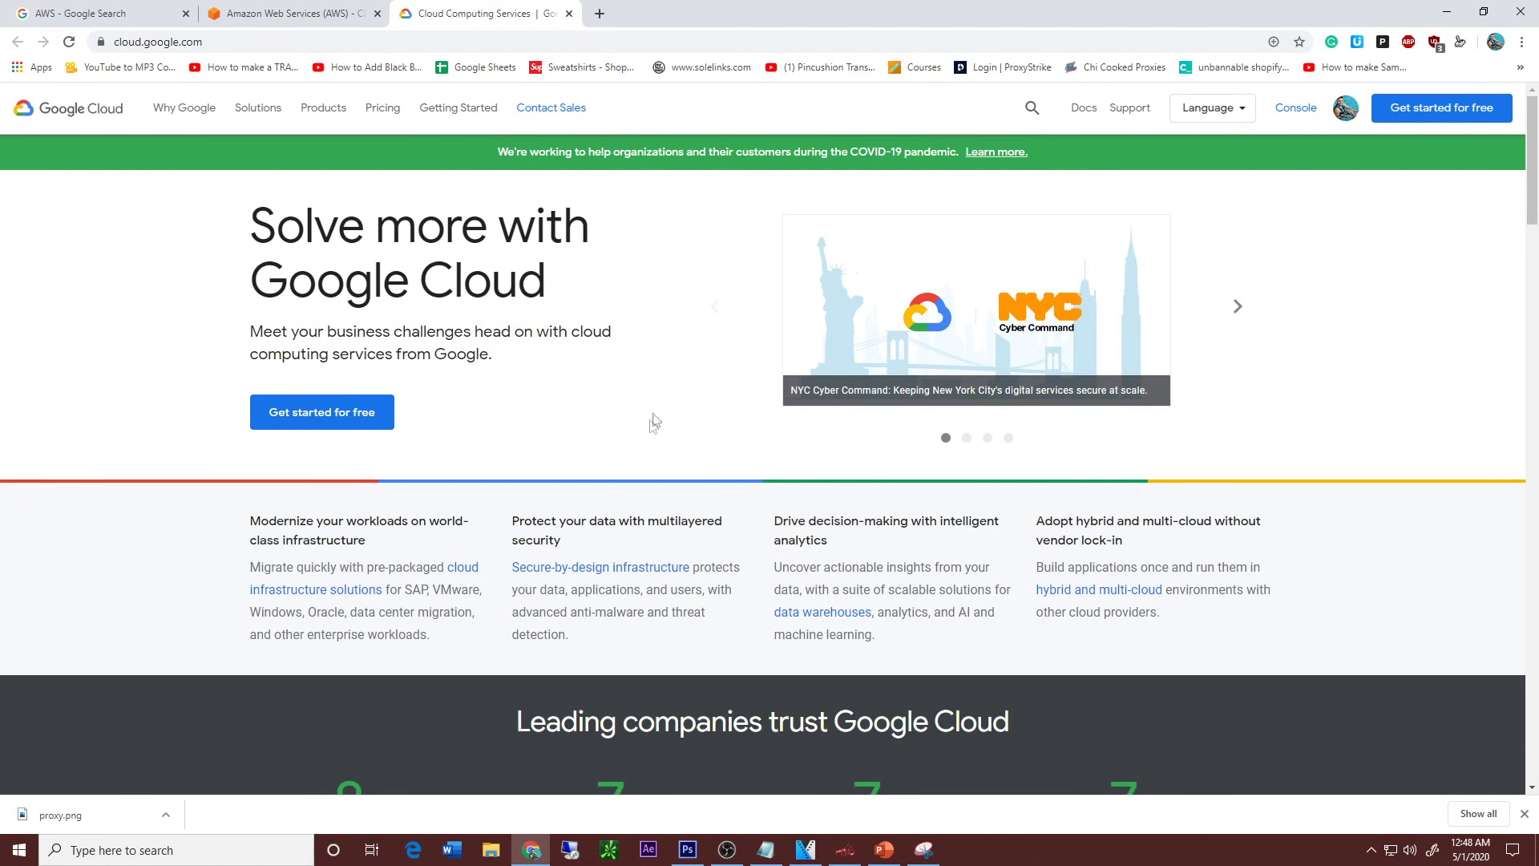
{"action": "scroll", "coordinate": [660, 504], "scroll_direction": "down", "scroll_amount": 3}
{"action": "scroll", "coordinate": [664, 499], "scroll_direction": "down", "scroll_amount": 2}
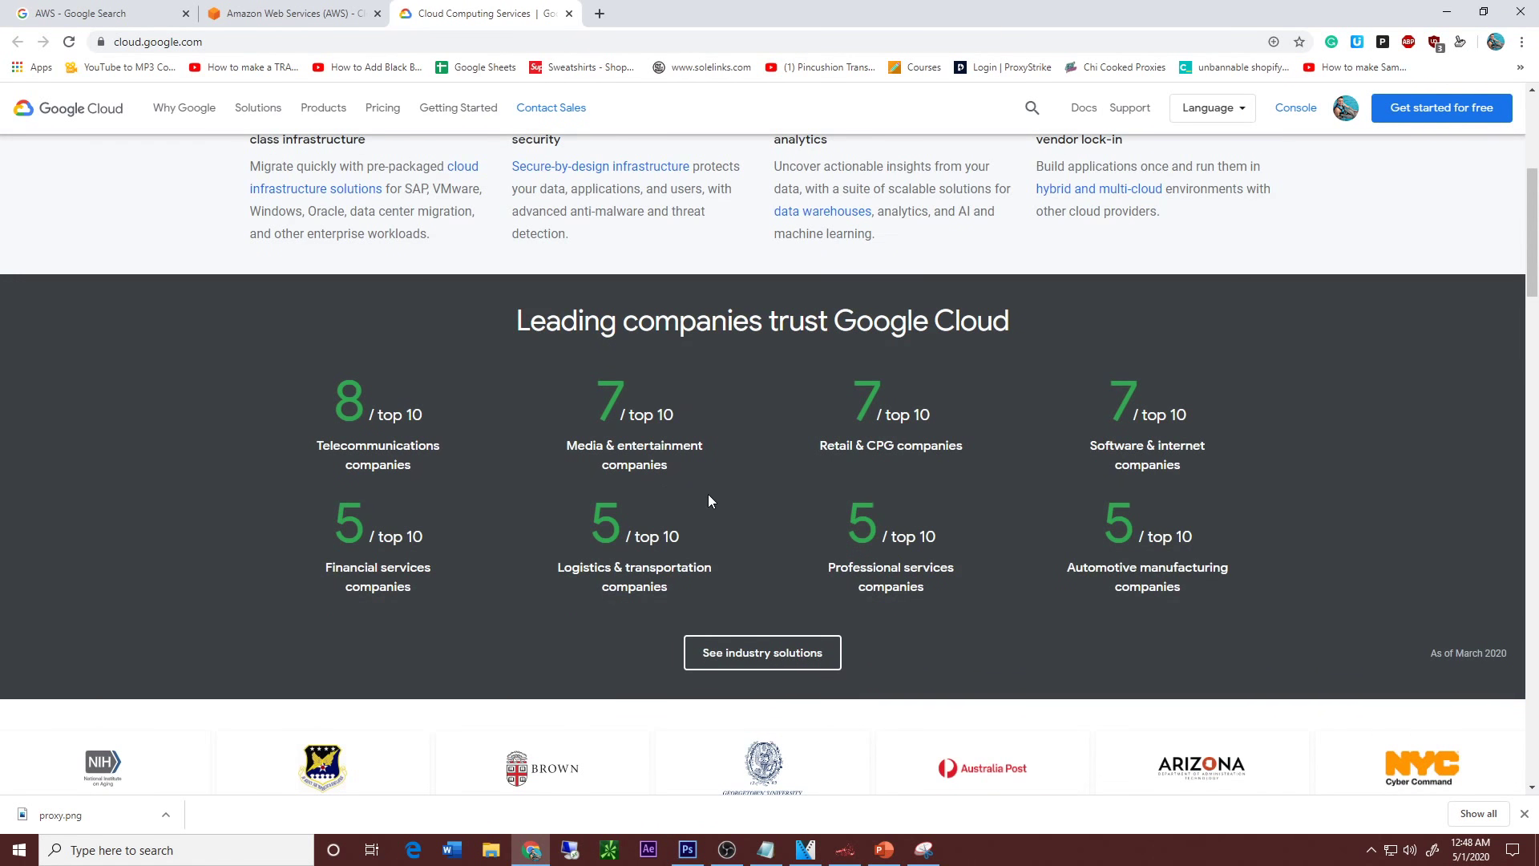
{"action": "scroll", "coordinate": [749, 504], "scroll_direction": "down", "scroll_amount": 1}
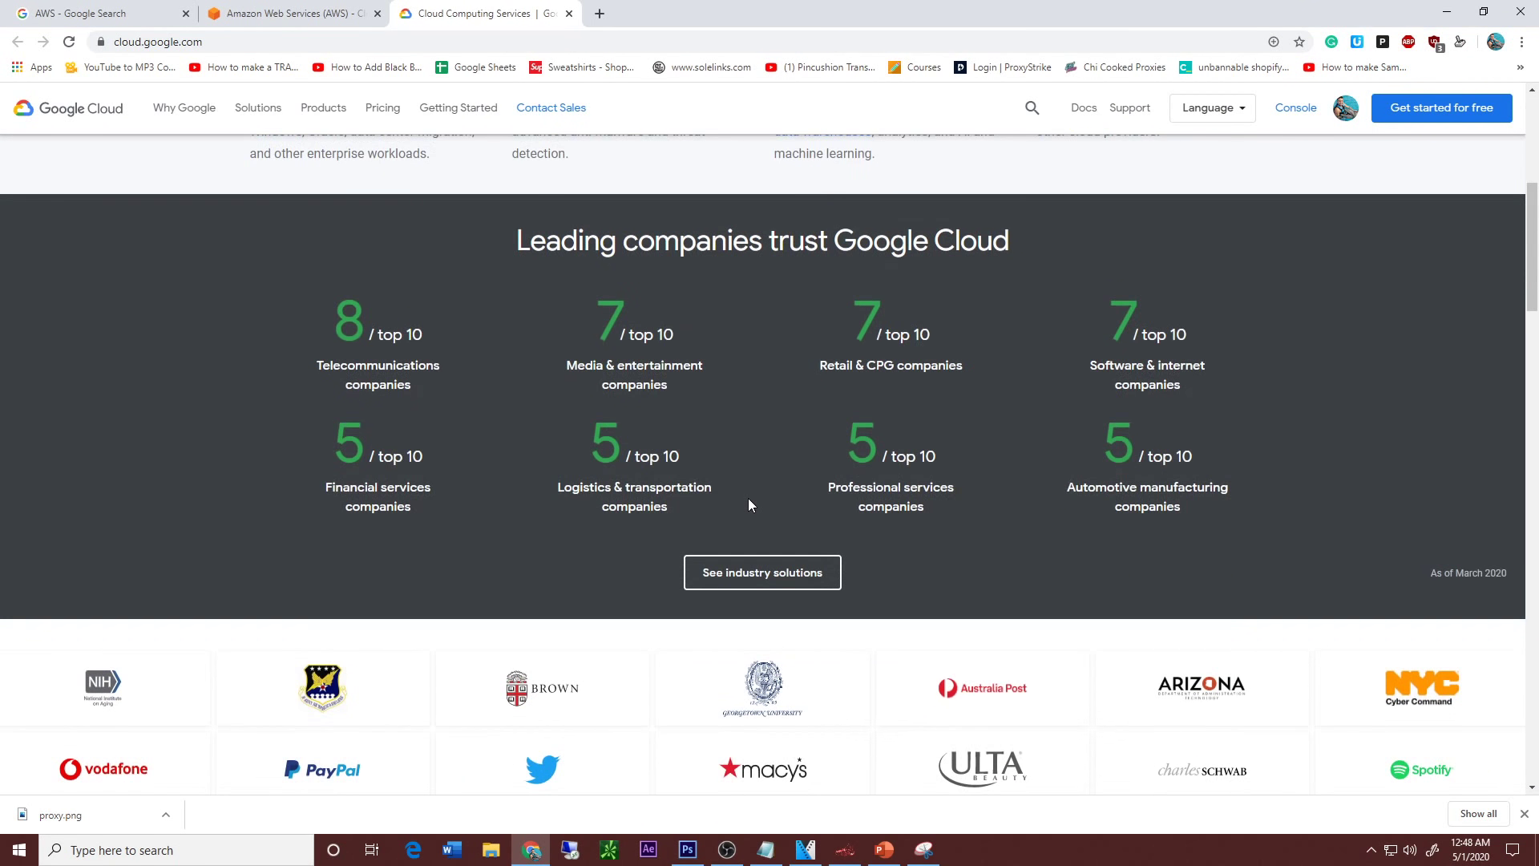
{"action": "scroll", "coordinate": [751, 503], "scroll_direction": "up", "scroll_amount": 4}
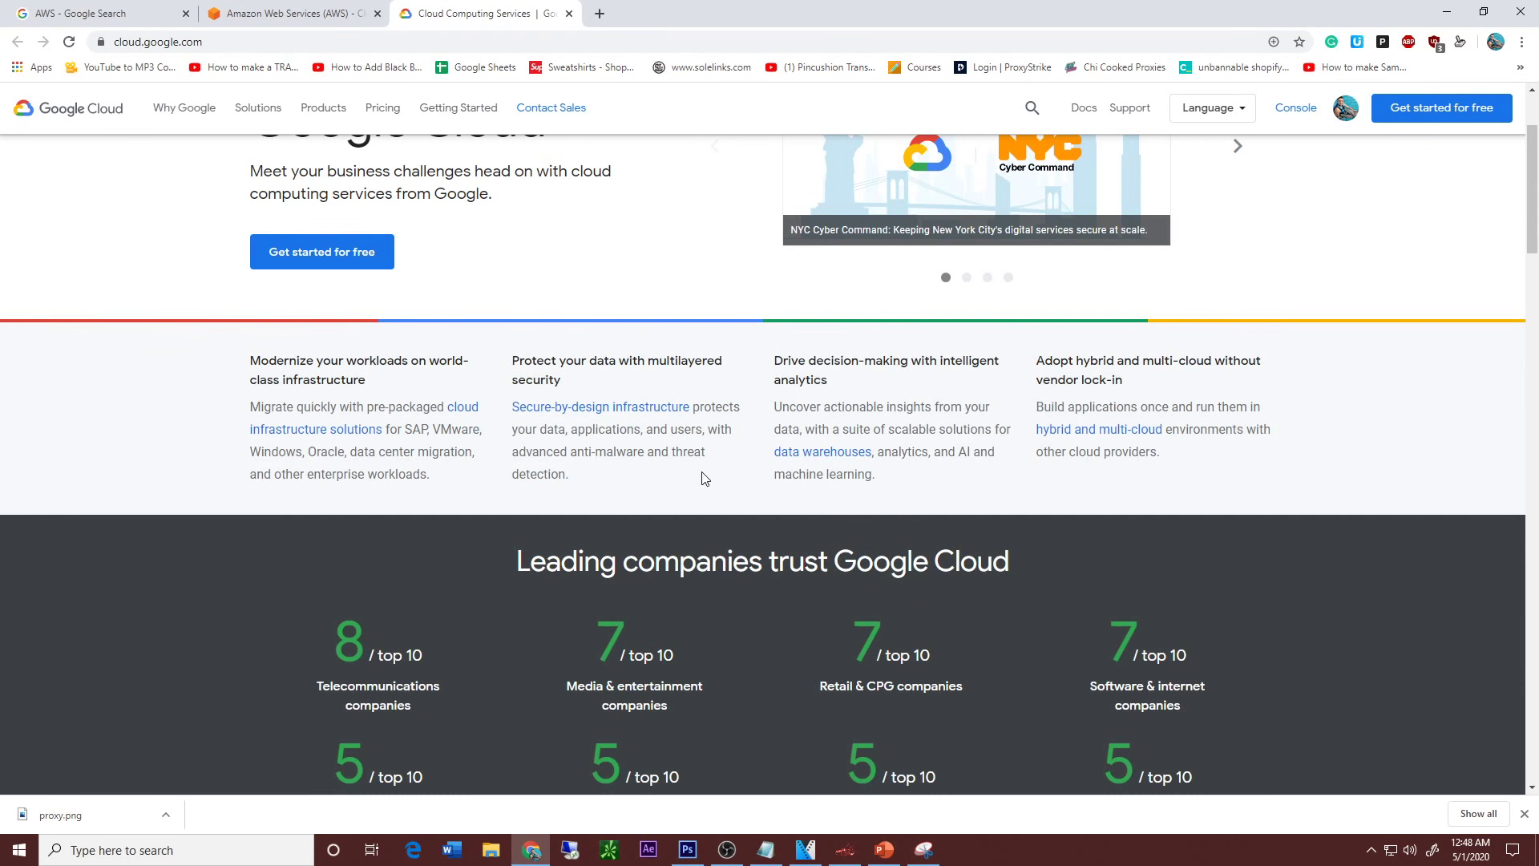
{"action": "scroll", "coordinate": [704, 479], "scroll_direction": "down", "scroll_amount": 4}
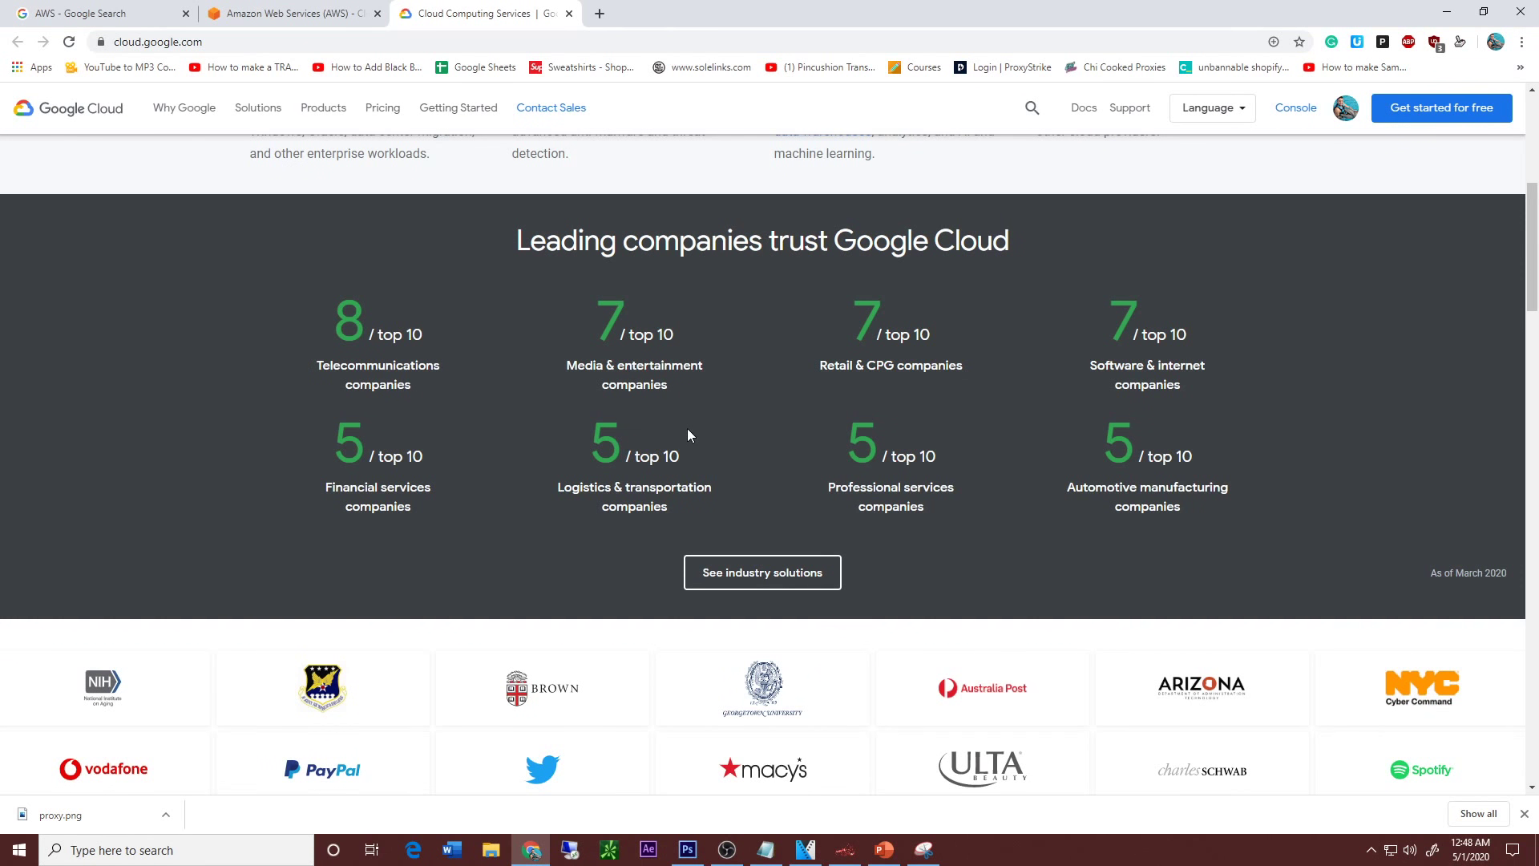
{"action": "scroll", "coordinate": [716, 455], "scroll_direction": "up", "scroll_amount": 2}
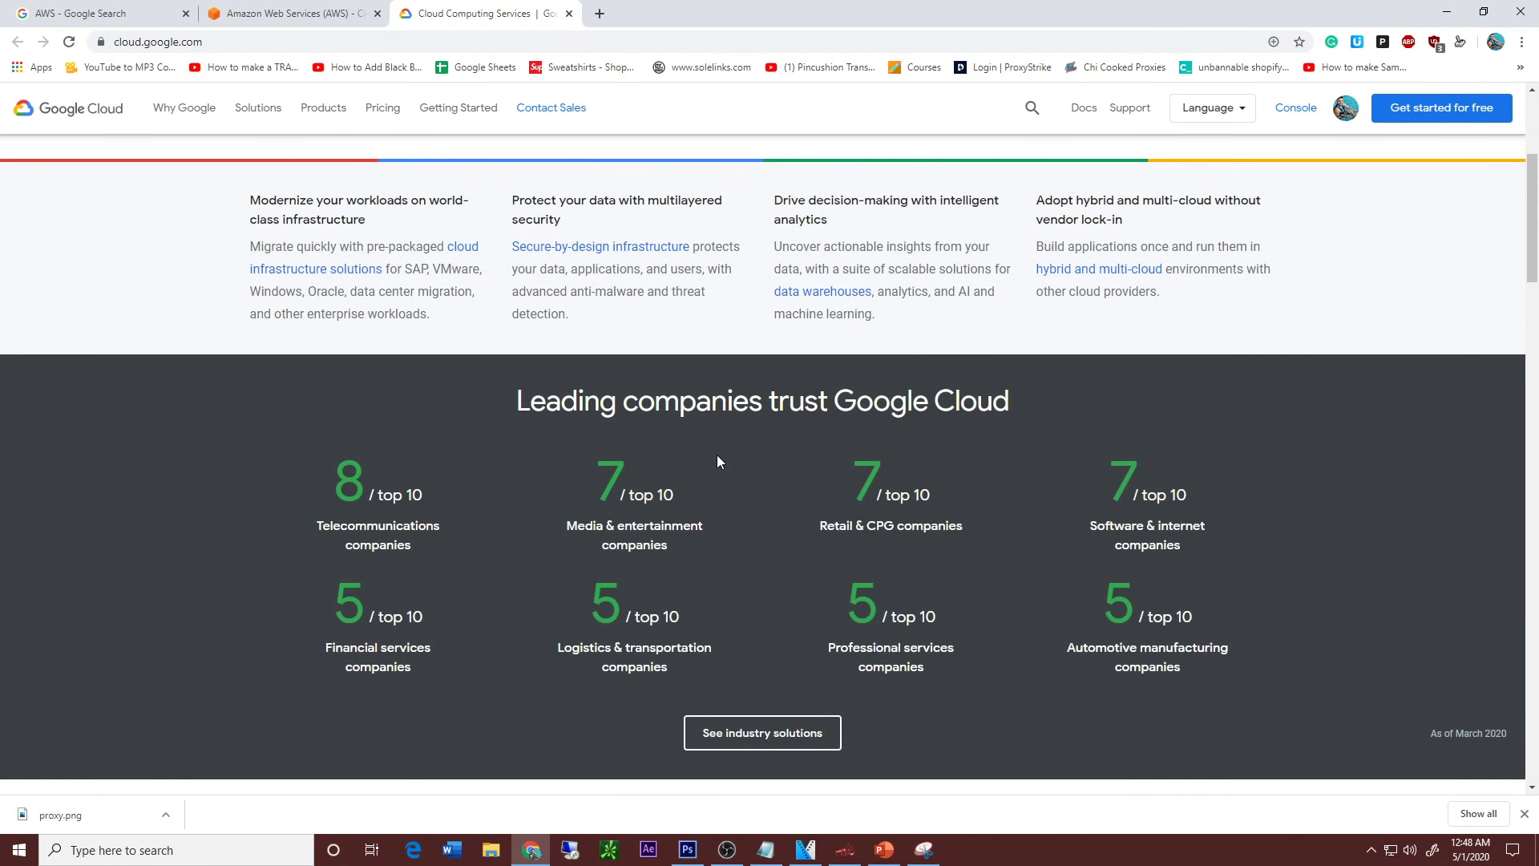
{"action": "scroll", "coordinate": [717, 455], "scroll_direction": "up", "scroll_amount": 3}
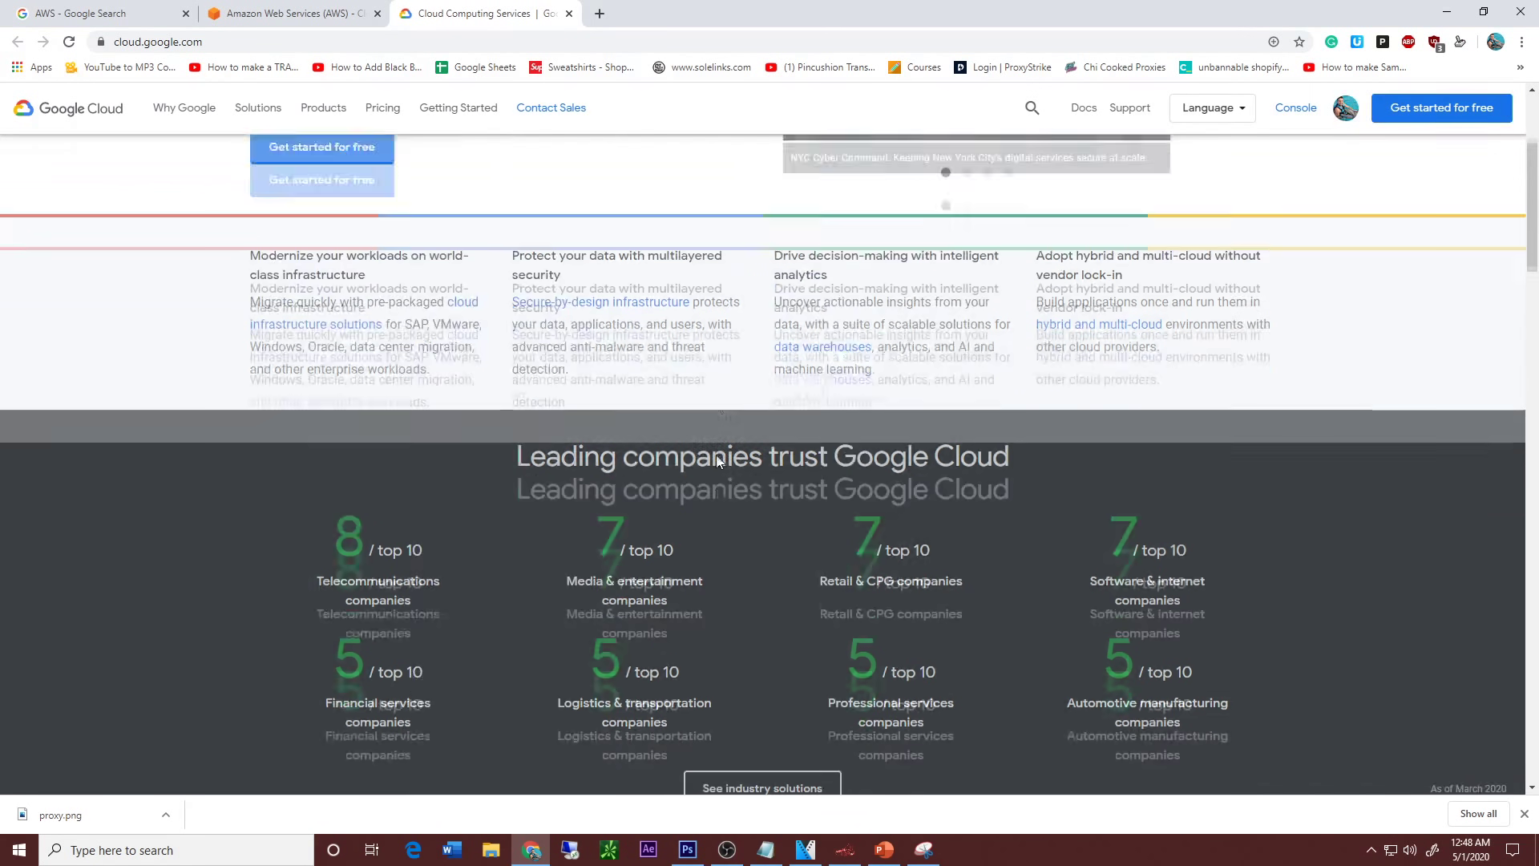
{"action": "scroll", "coordinate": [717, 461], "scroll_direction": "up", "scroll_amount": 1}
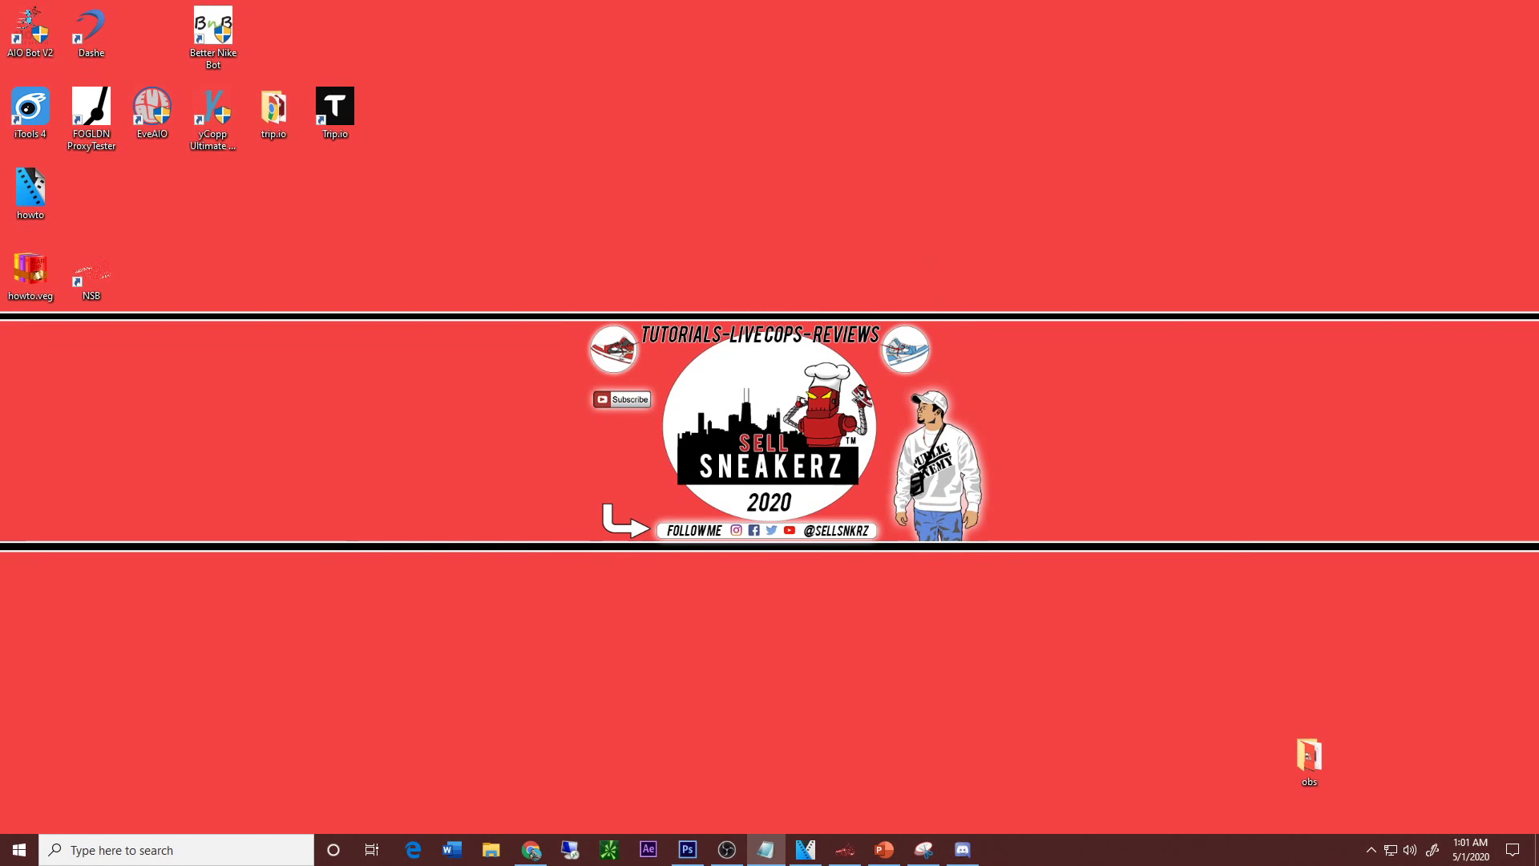
- Run the NSB desktop shortcut as administrator
{"action": "left_click", "coordinate": [90, 271]}
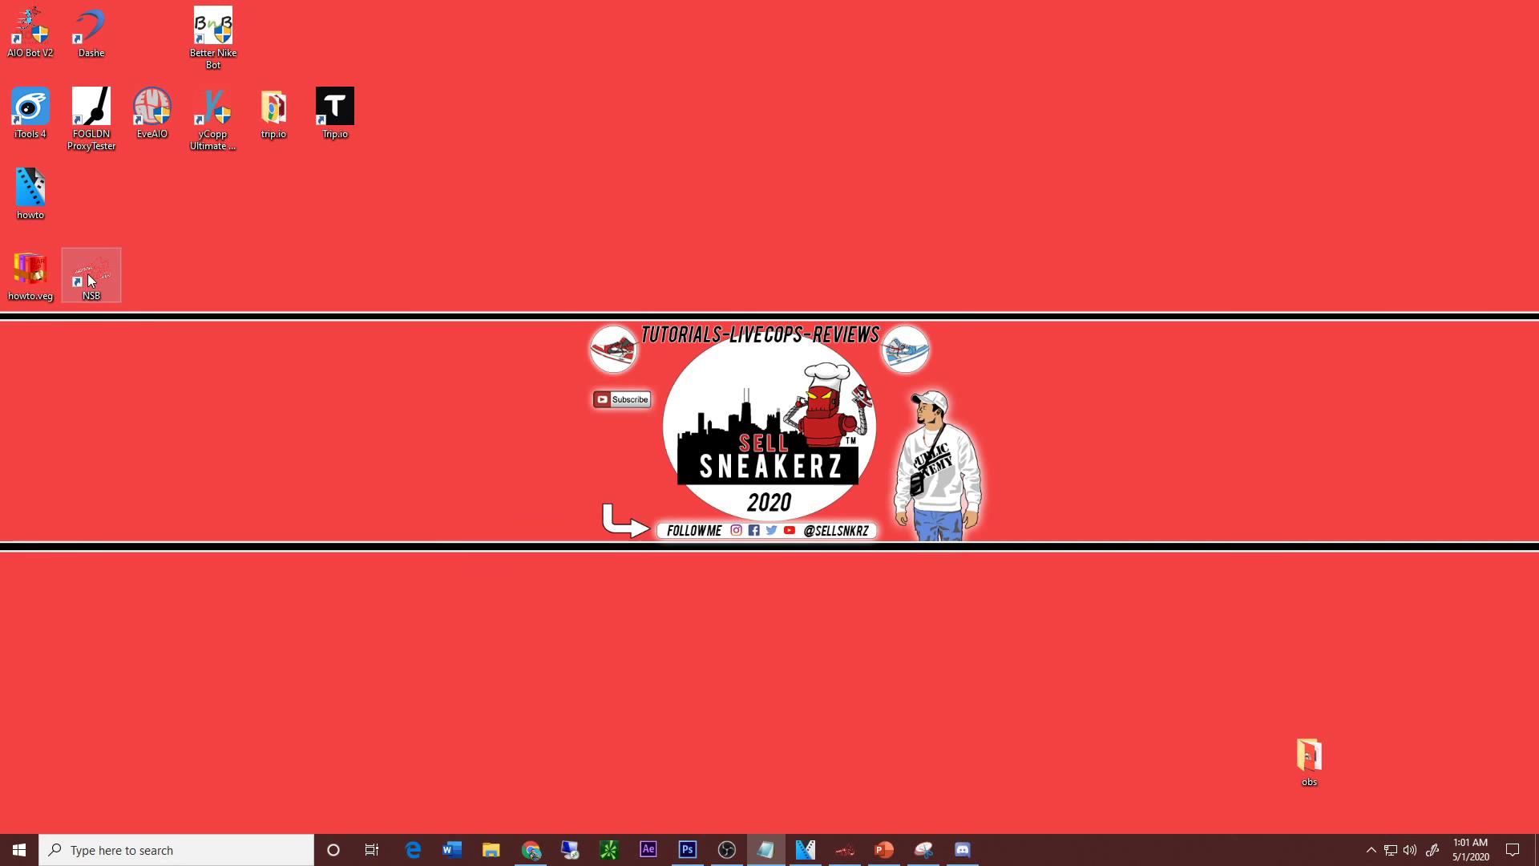
{"action": "right_click", "coordinate": [90, 273]}
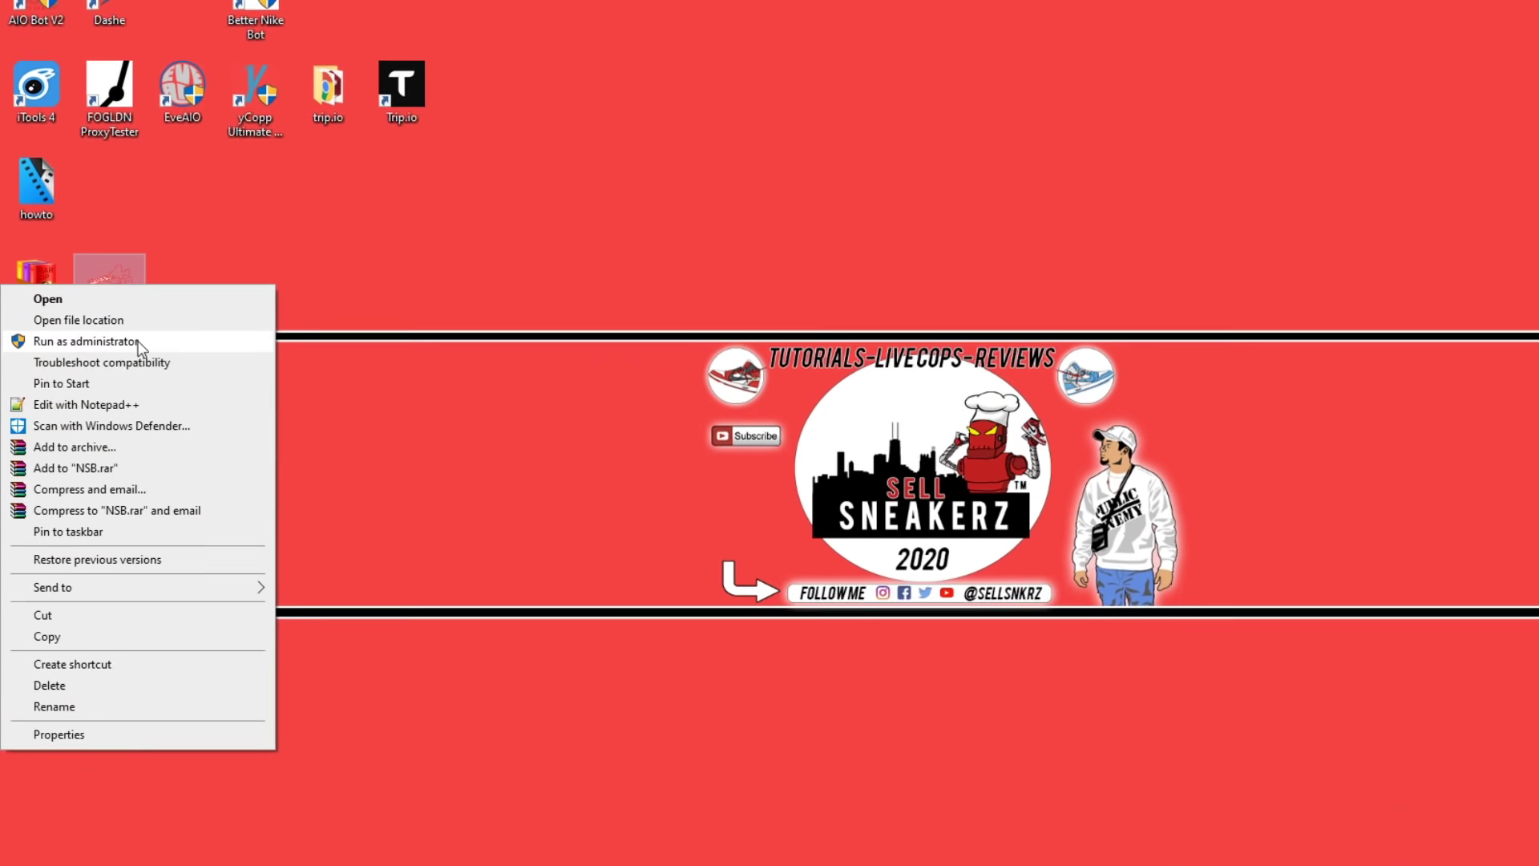
{"action": "left_click", "coordinate": [122, 324]}
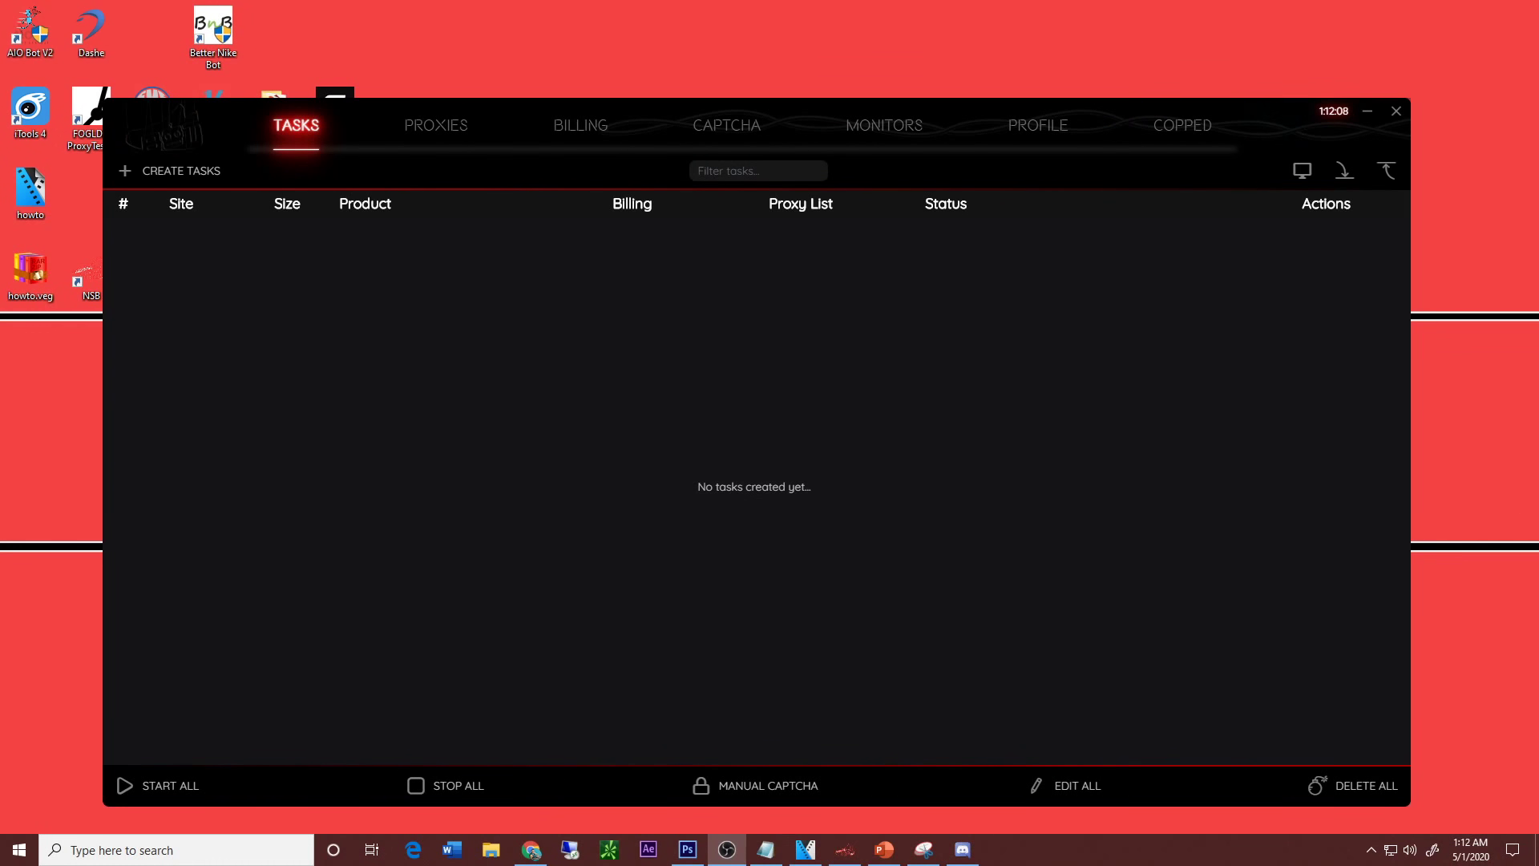
- Start a new NSB billing profile from the Billing page, then bring up Privacy.com in Chrome
{"action": "left_click", "coordinate": [584, 143]}
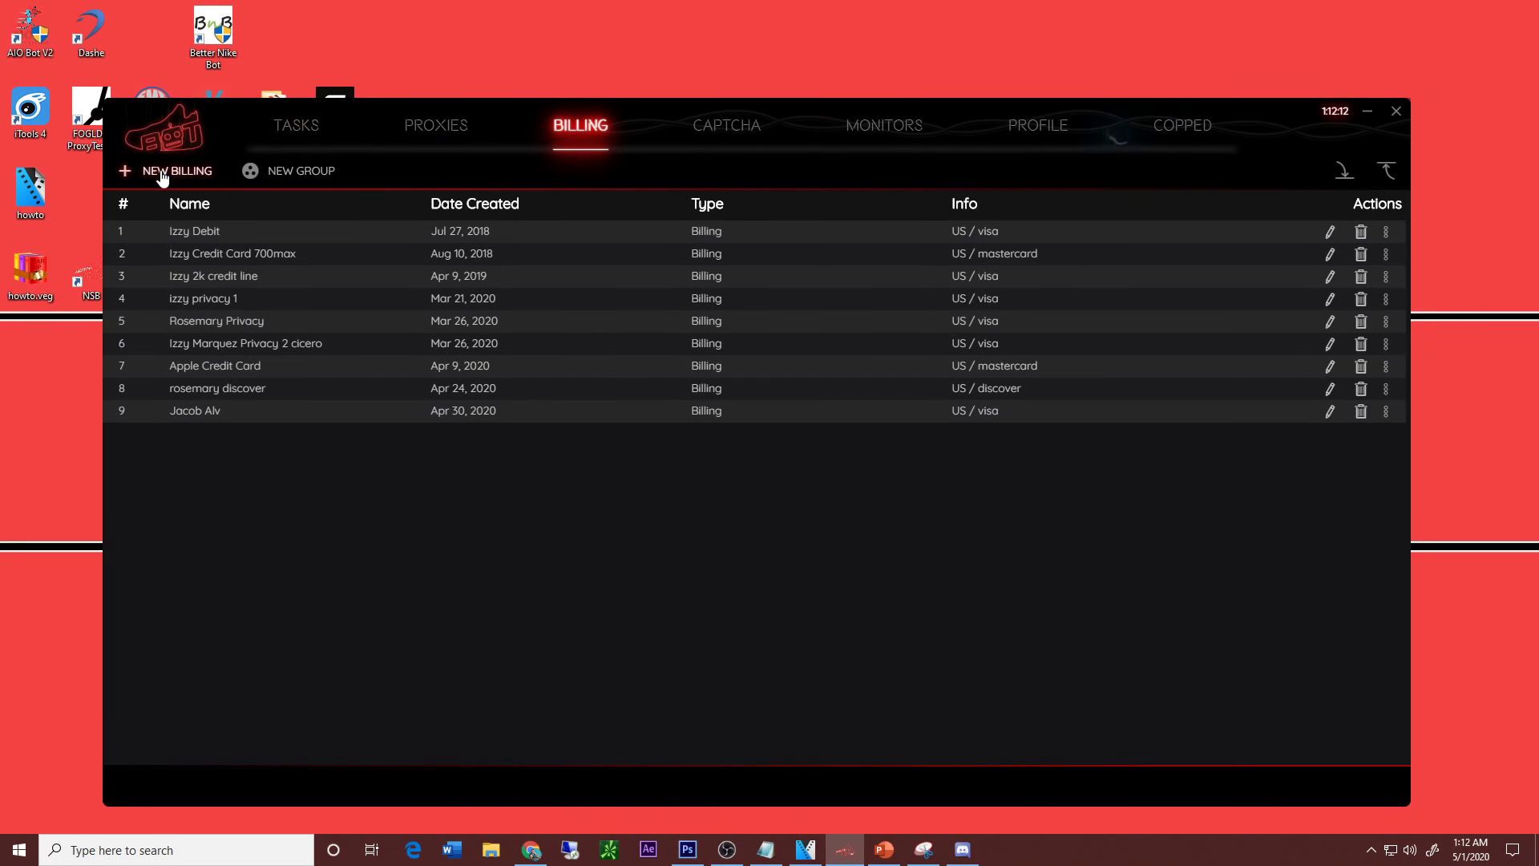
{"action": "left_click", "coordinate": [165, 170]}
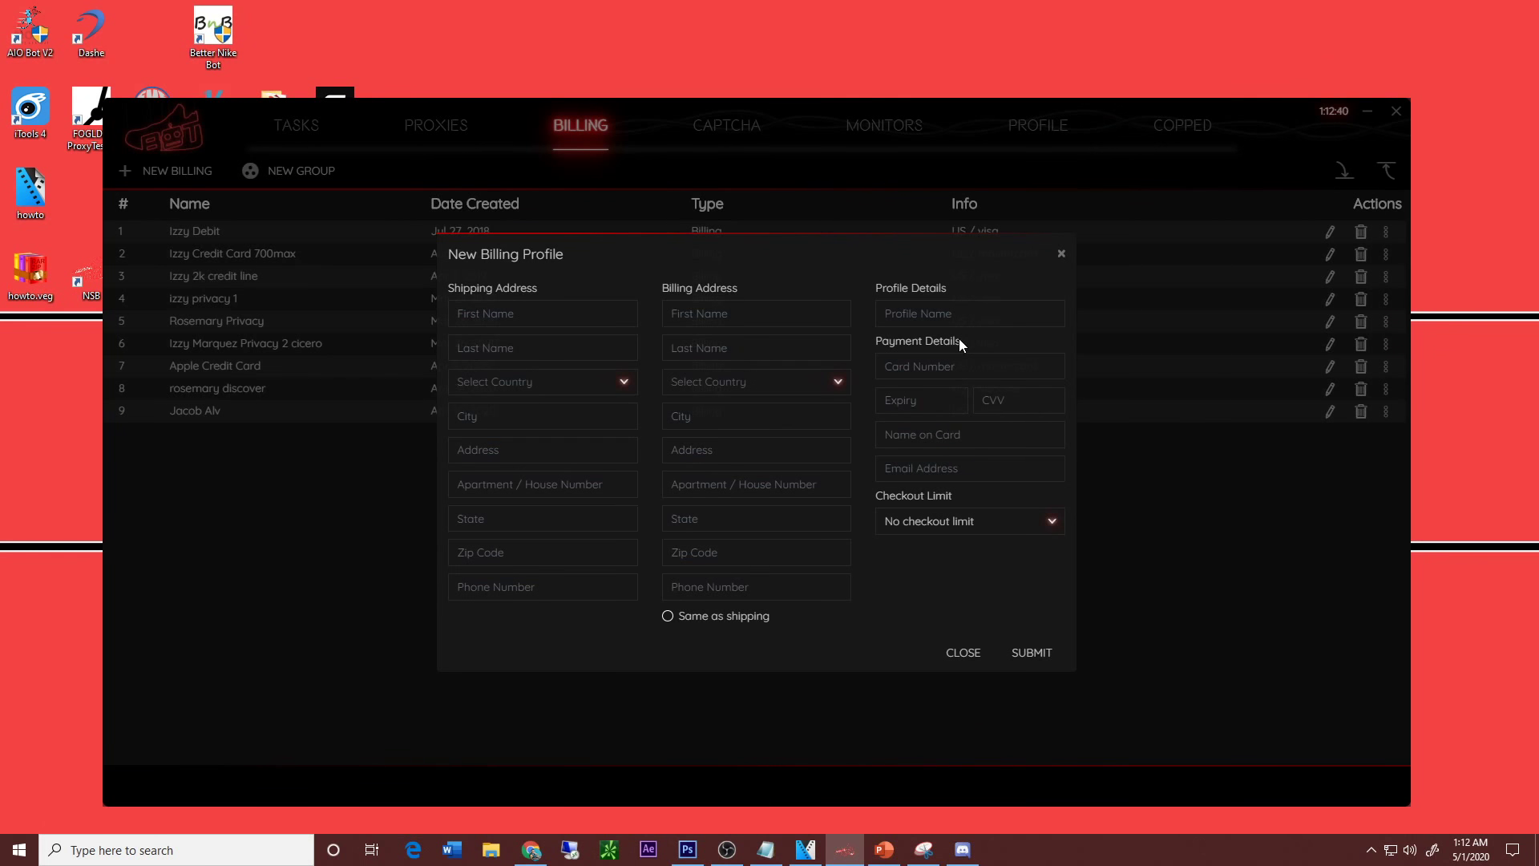
{"action": "left_click", "coordinate": [534, 852]}
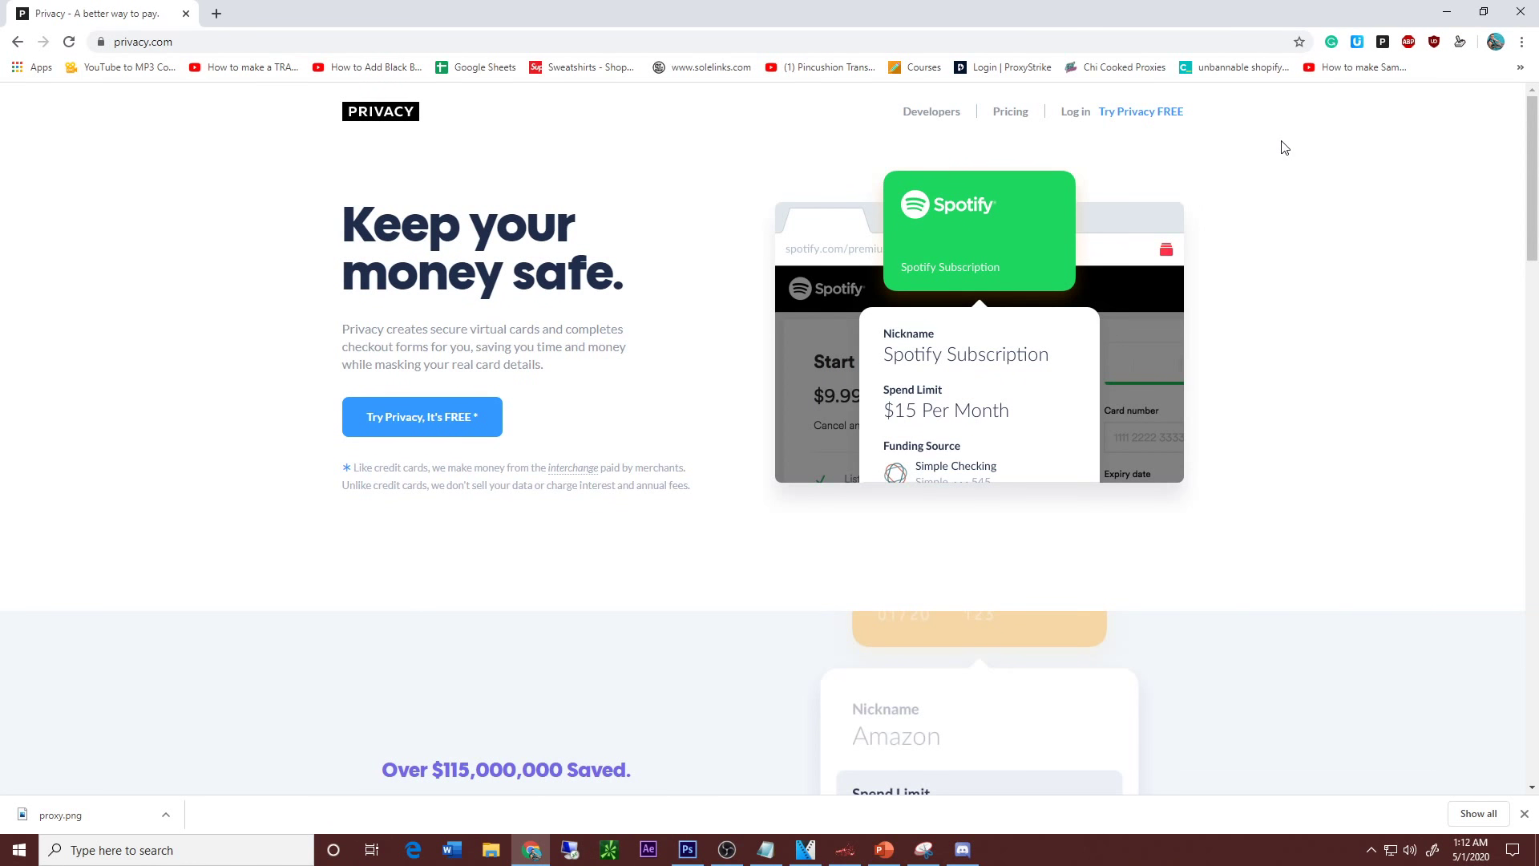
- Look over Privacy.com's virtual cards and recent transactions, then return to NSB's billing form
{"action": "left_click", "coordinate": [1384, 42]}
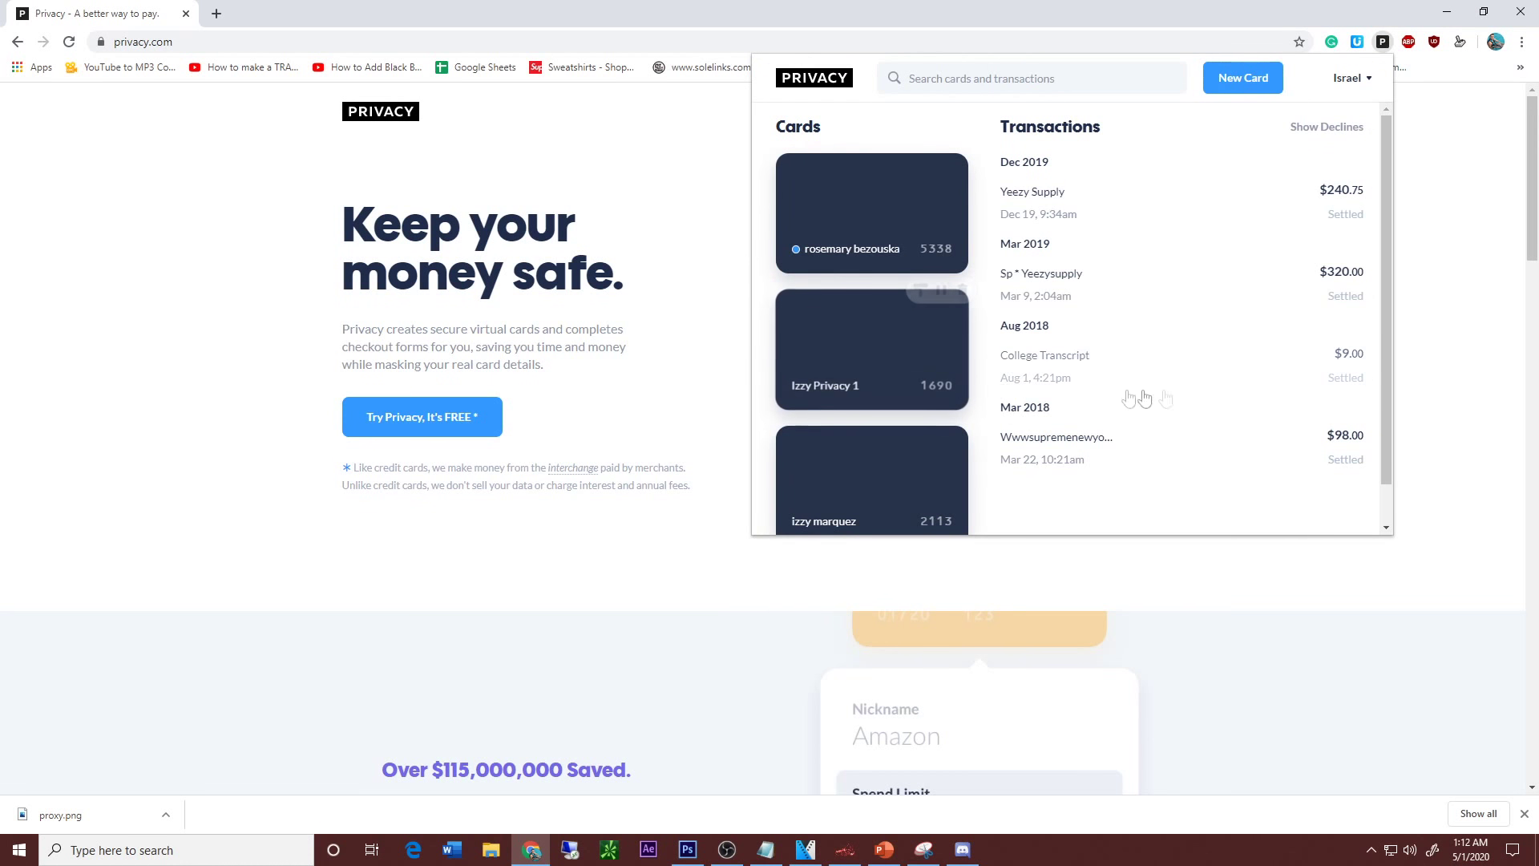
{"action": "mouse_move", "coordinate": [903, 210]}
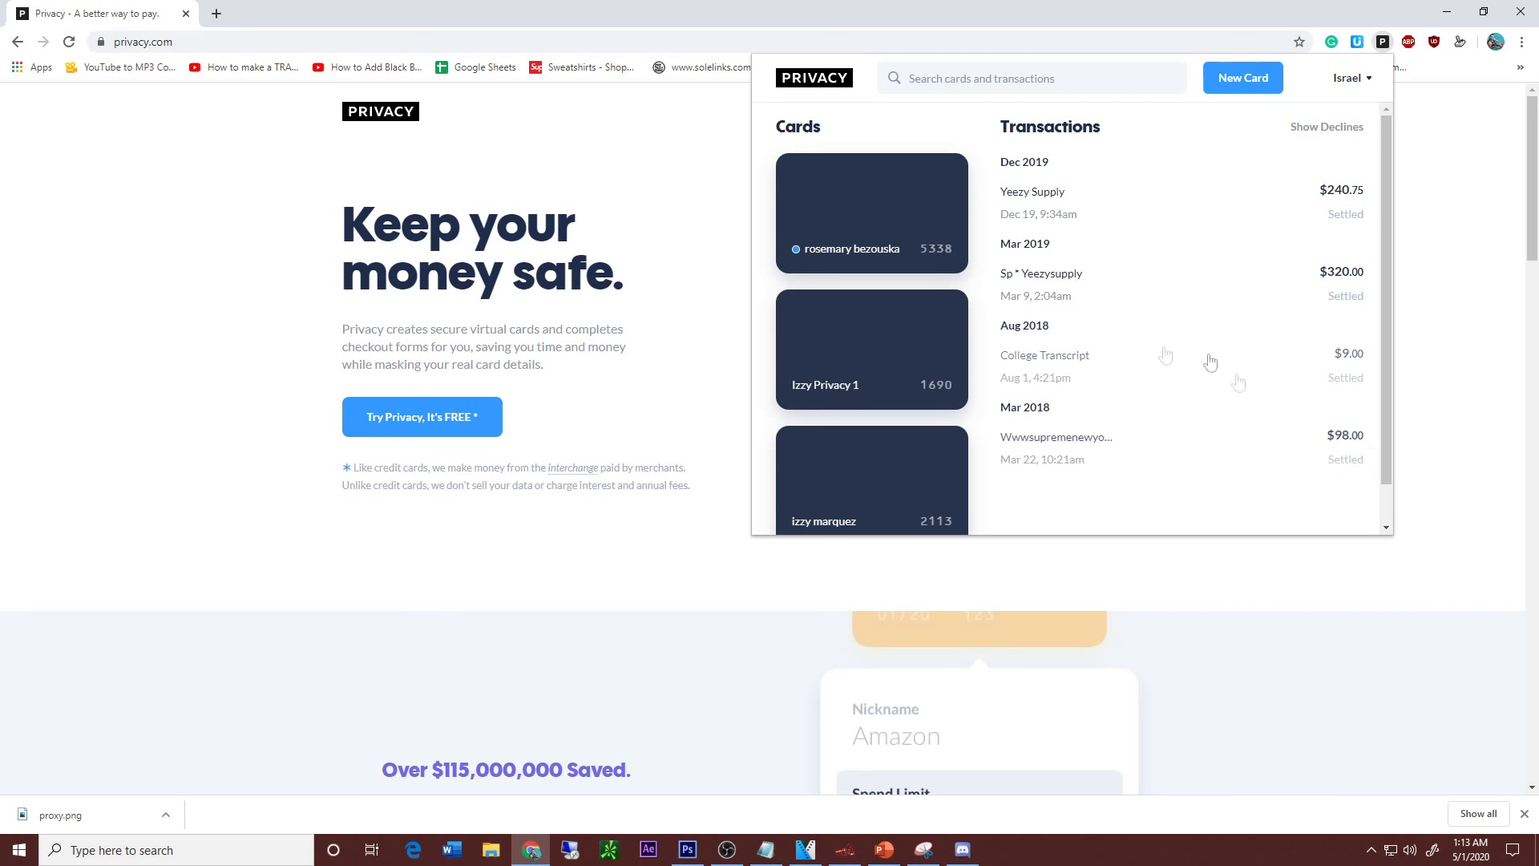
{"action": "left_click", "coordinate": [845, 850]}
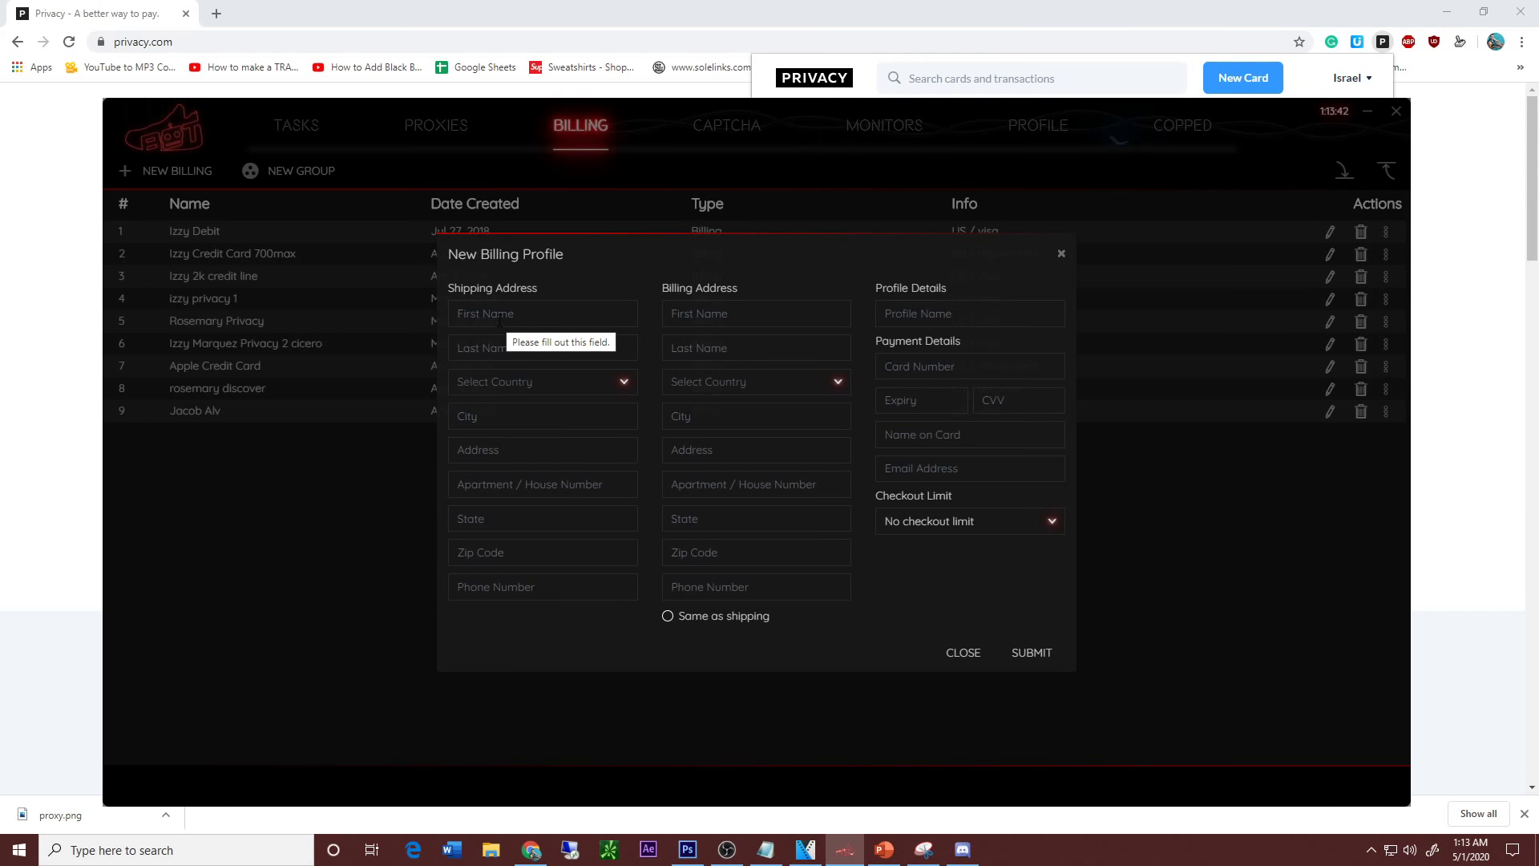
- Enter 'court ct avenue' as the shipping address, discard the profile unsaved, and show the proxy lists
{"action": "left_click", "coordinate": [528, 425]}
{"action": "left_click", "coordinate": [519, 448]}
{"action": "type", "text": "cou"}
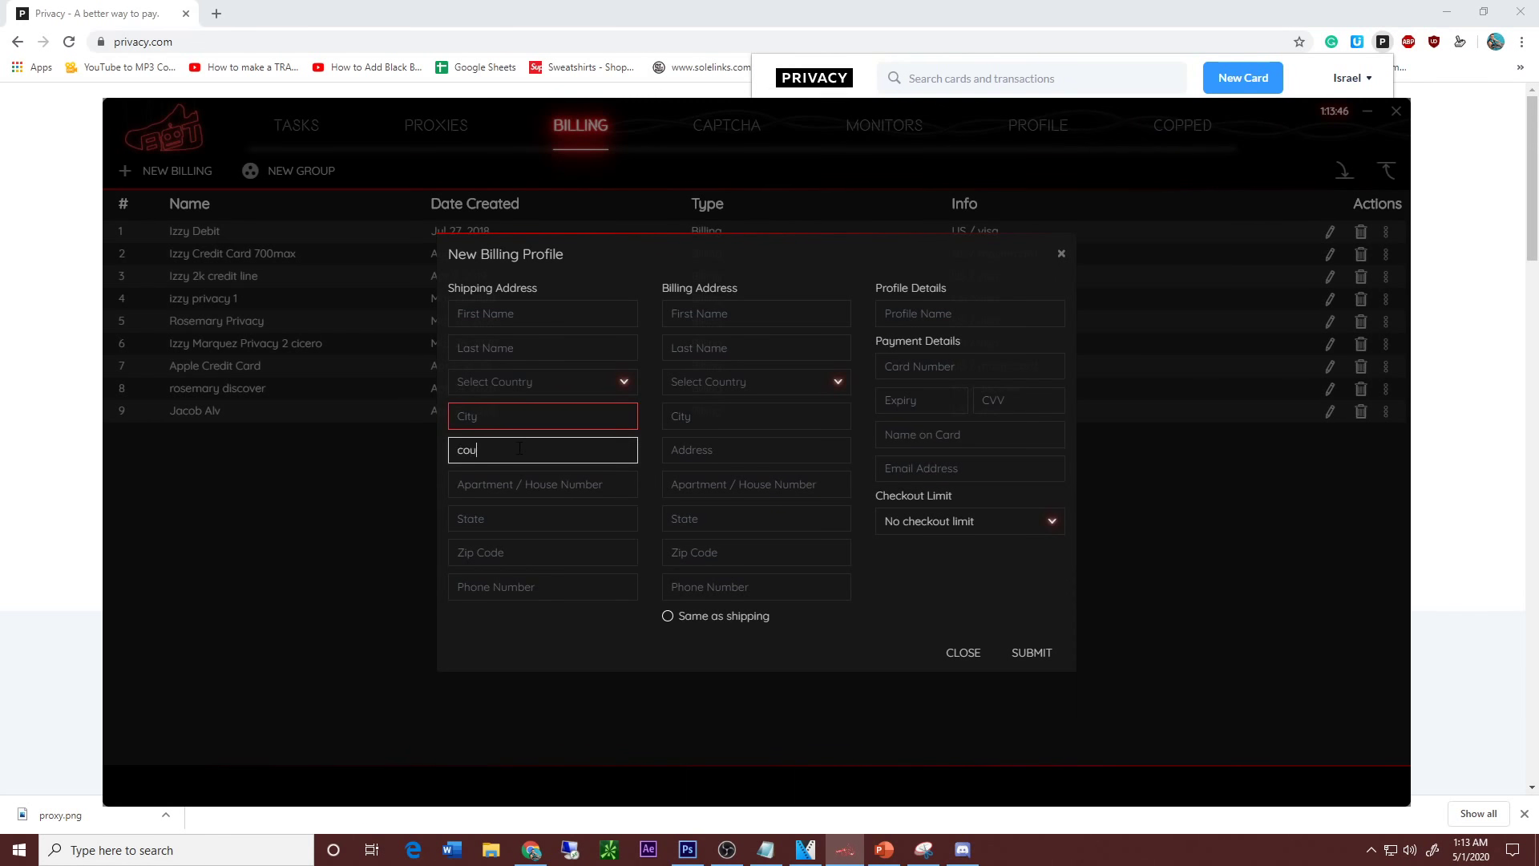
{"action": "type", "text": "rt c"}
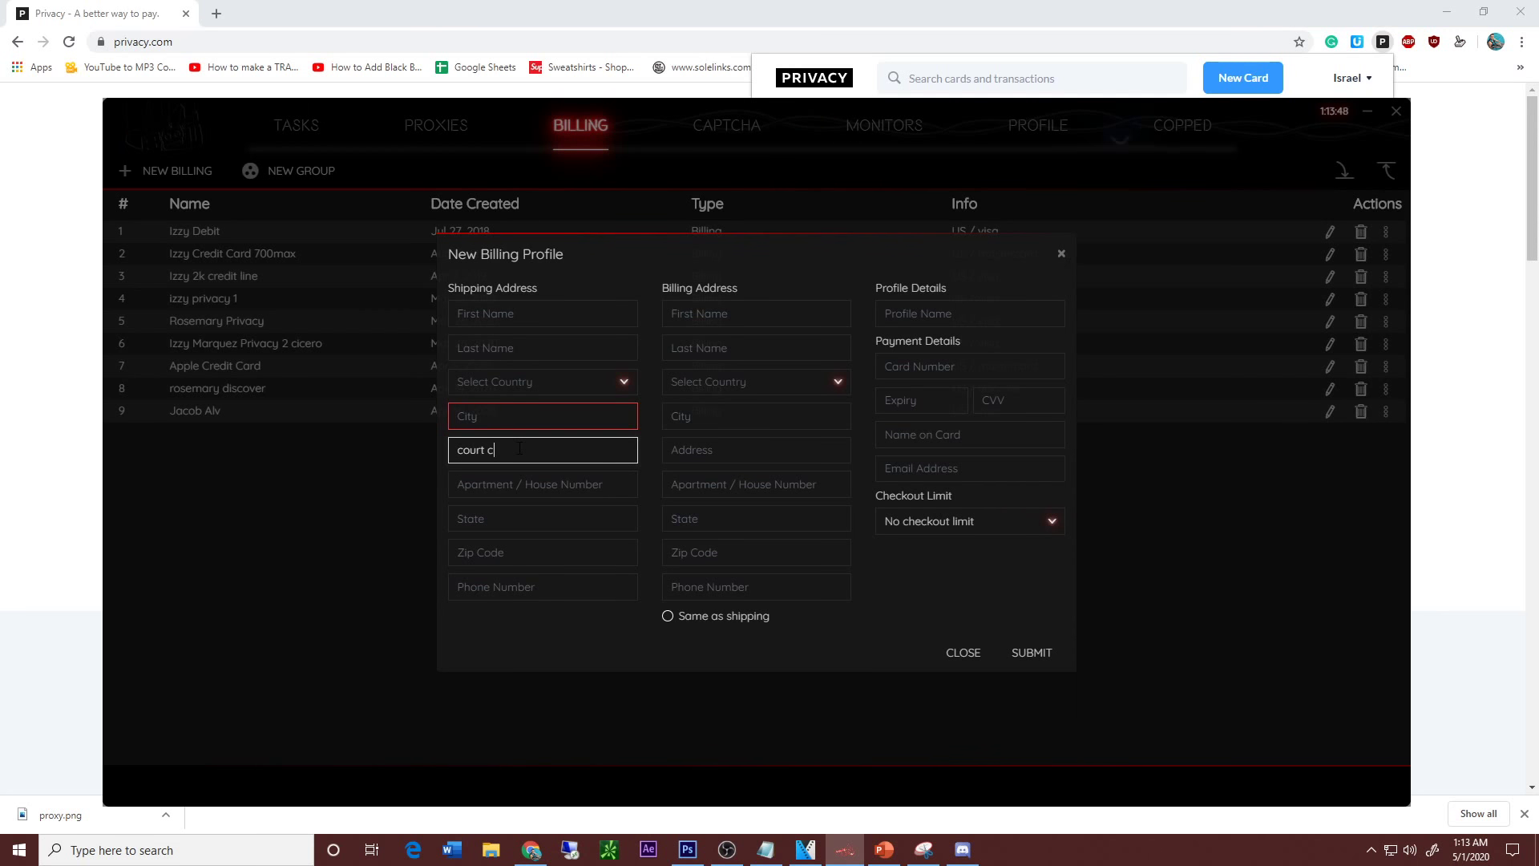
{"action": "type", "text": "t avenue ave"}
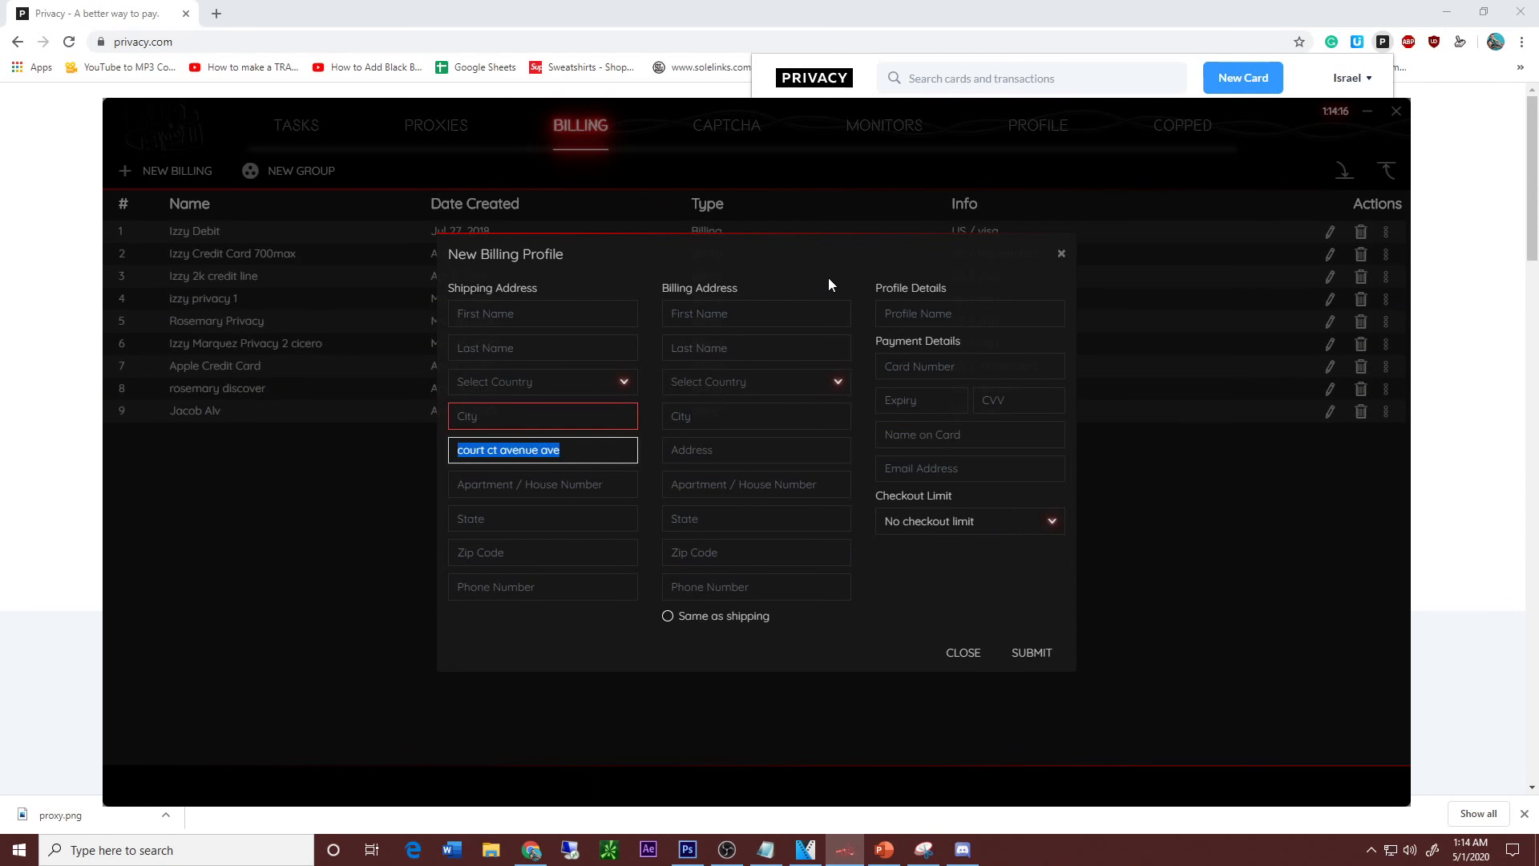
{"action": "left_click", "coordinate": [1062, 254]}
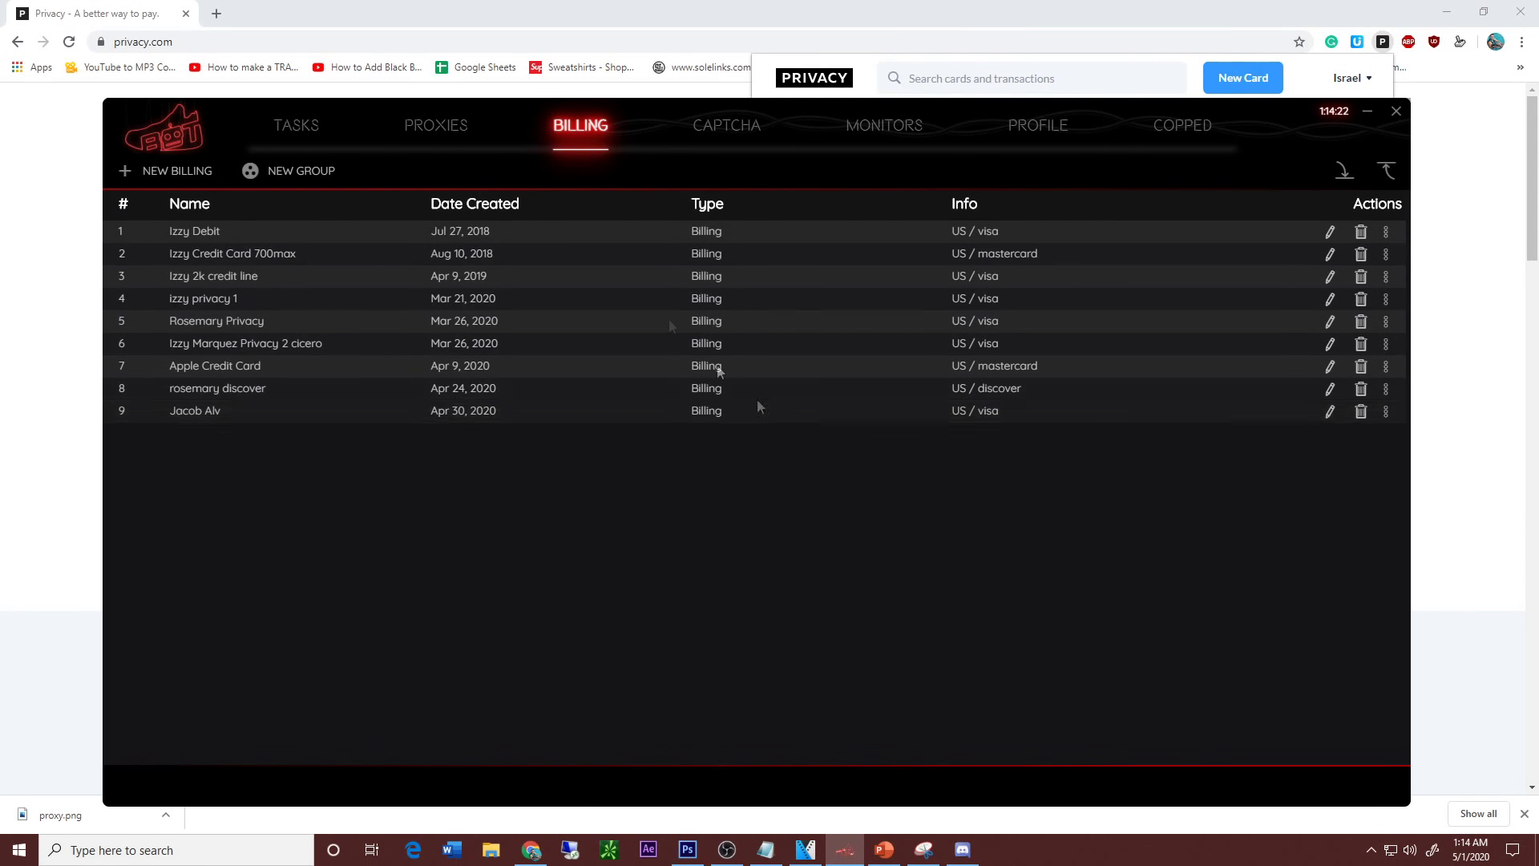
{"action": "left_click", "coordinate": [453, 138]}
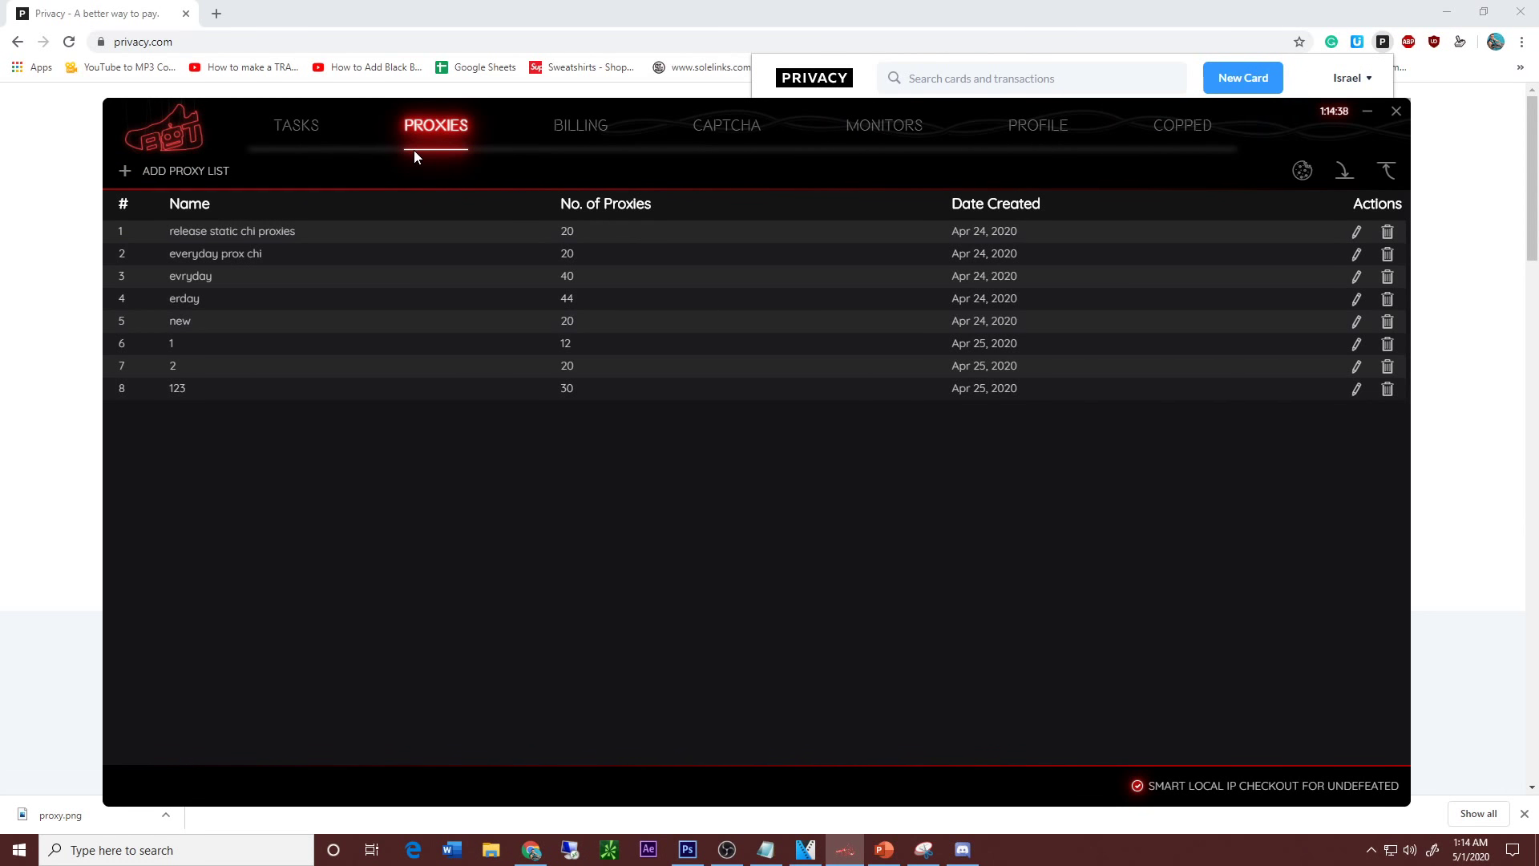
- Create proxy list 'asdf' with the two pasted proxies, validate format and latency, and submit it
{"action": "left_click", "coordinate": [211, 173]}
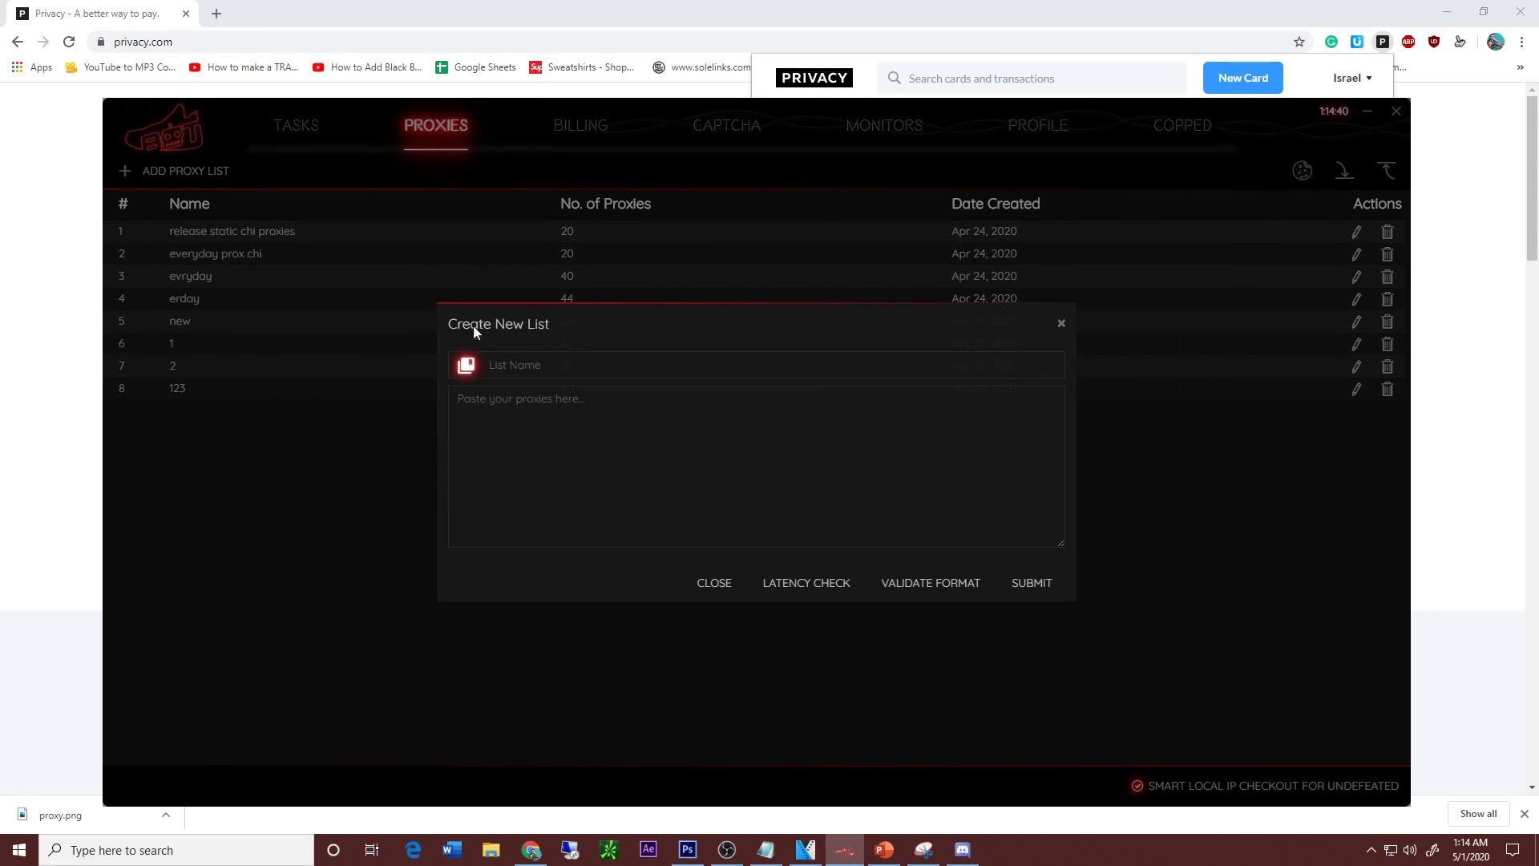
{"action": "left_click", "coordinate": [527, 365]}
{"action": "type", "text": "asdf"}
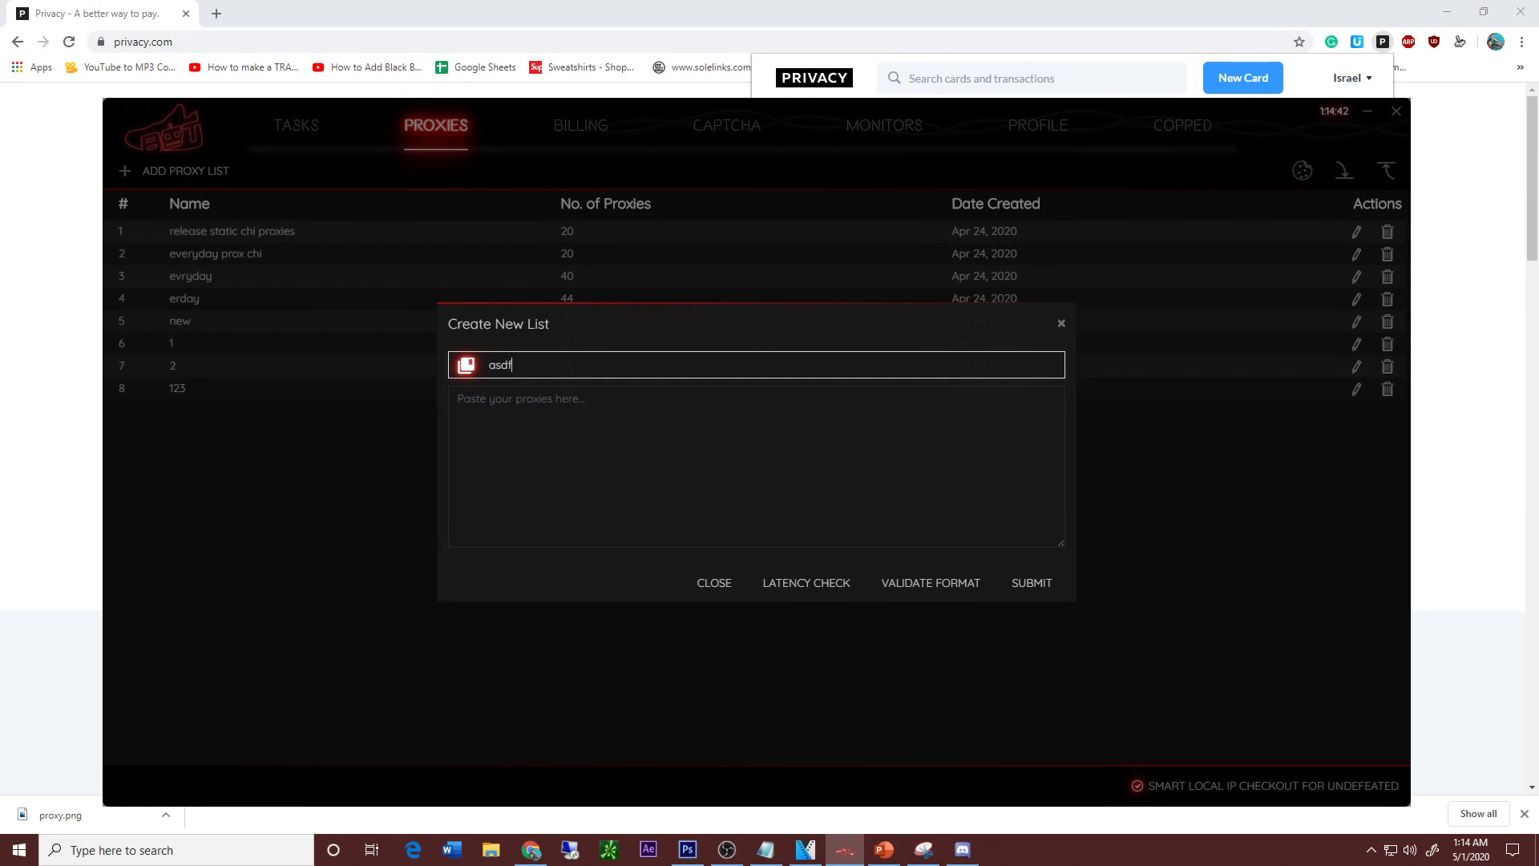
{"action": "left_click", "coordinate": [567, 404]}
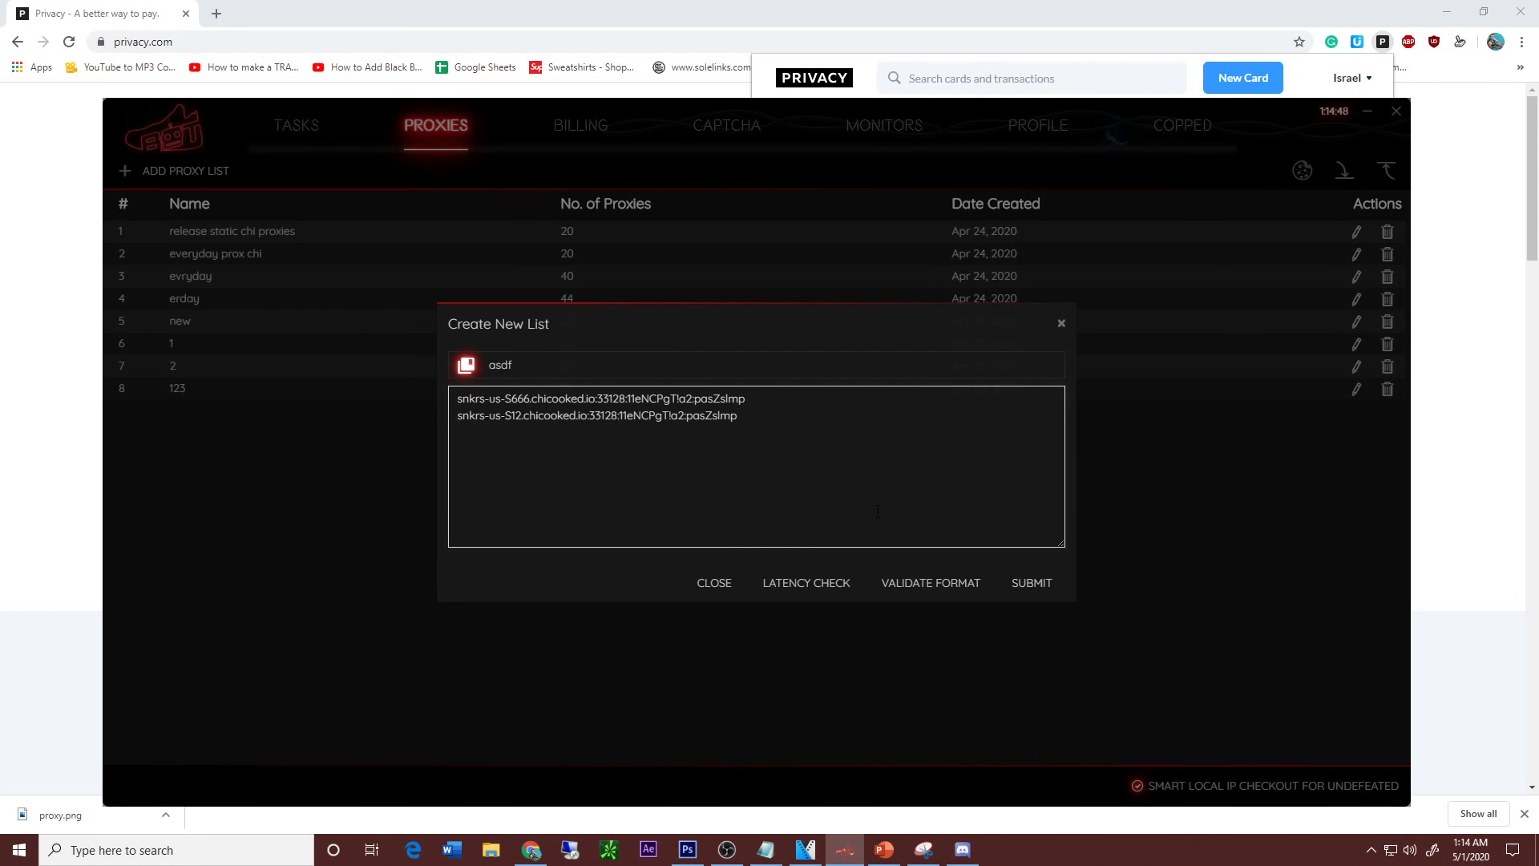
{"action": "left_click", "coordinate": [949, 586]}
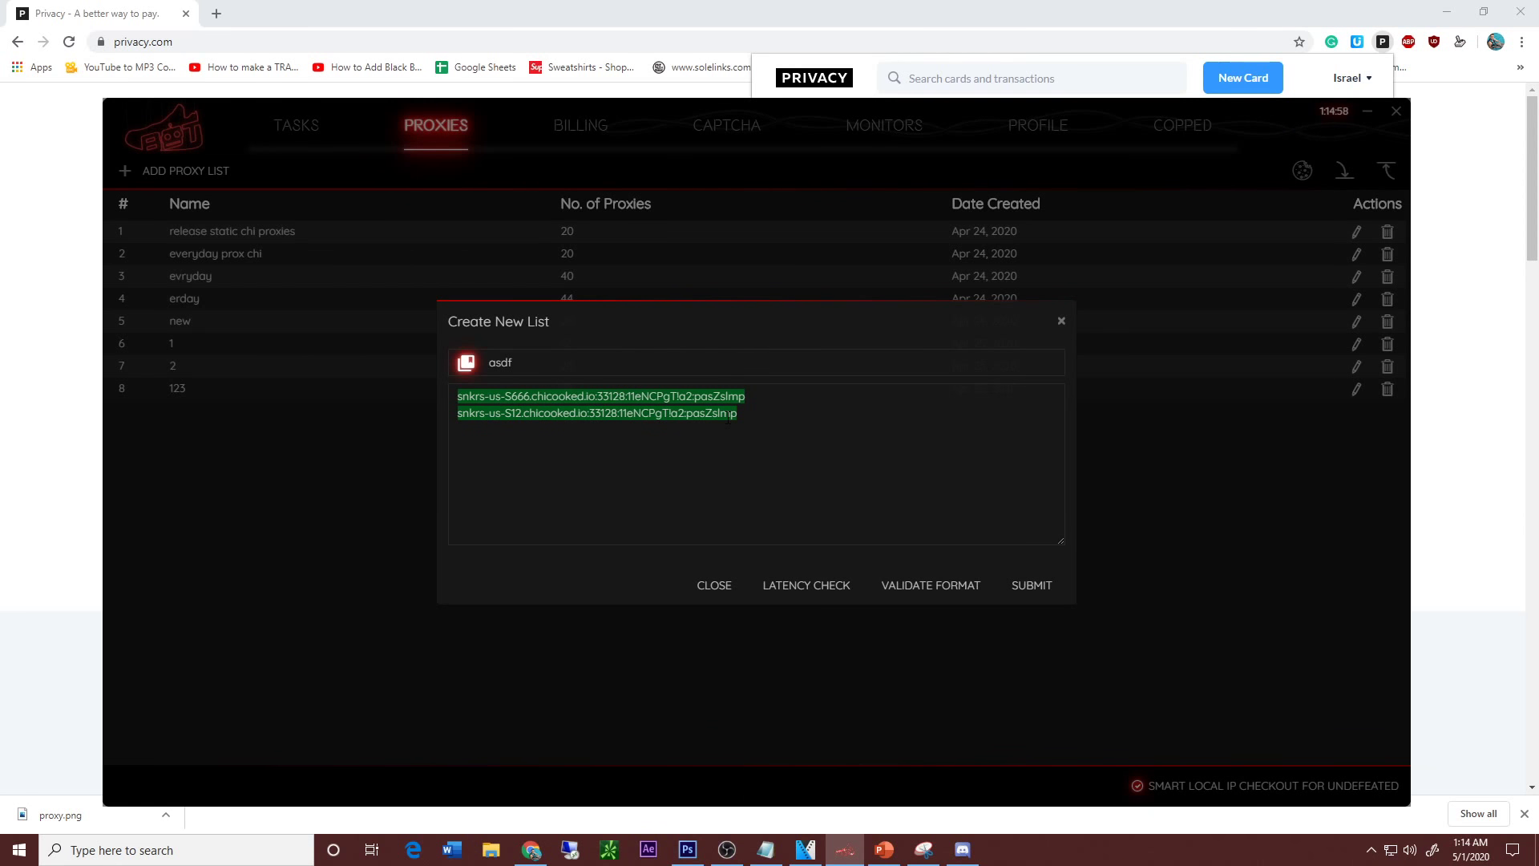
{"action": "left_click", "coordinate": [817, 591]}
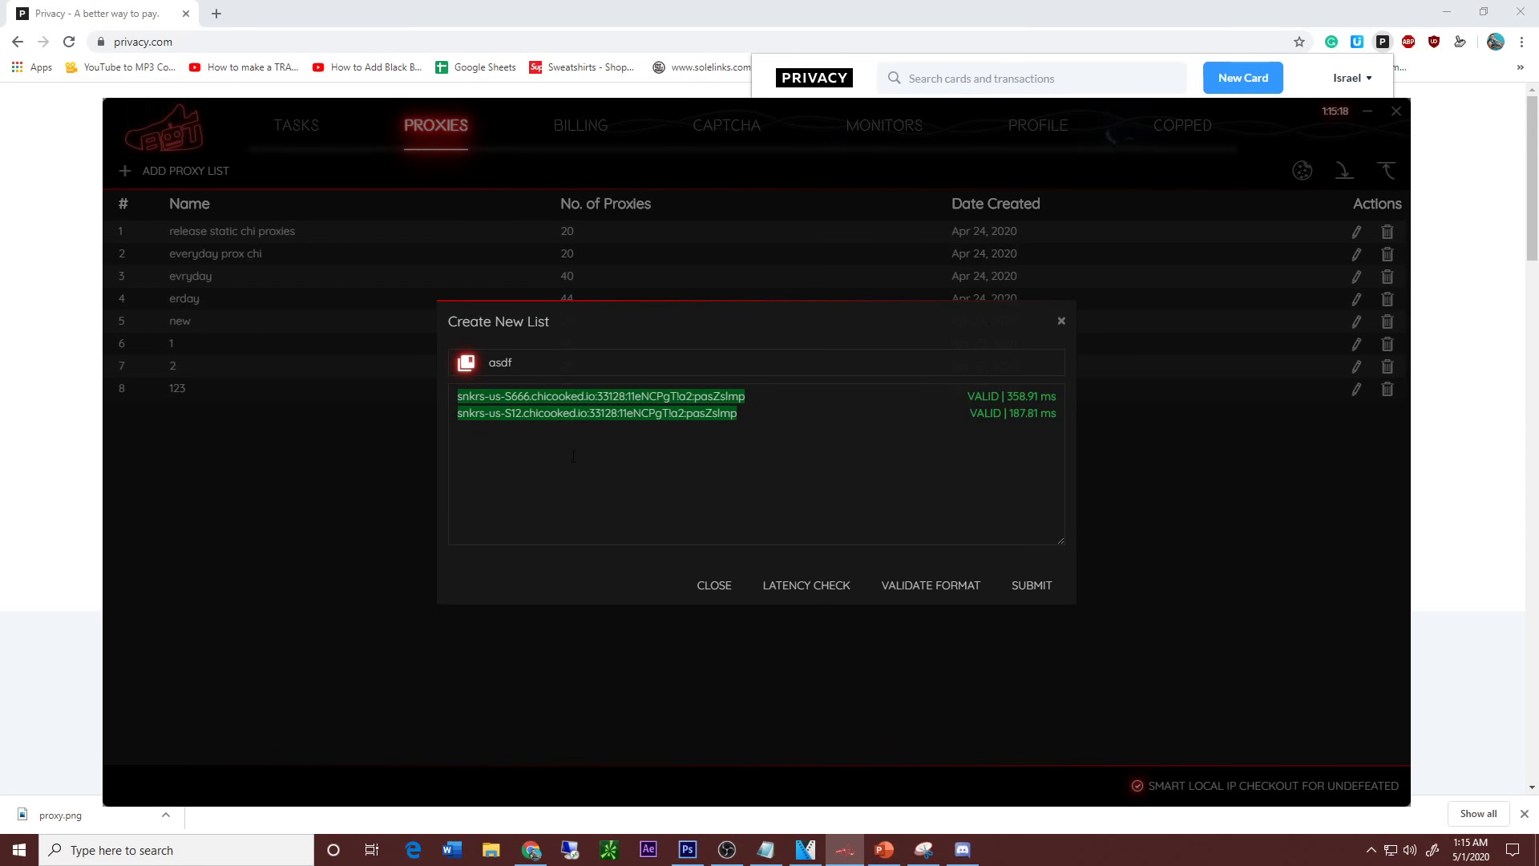
{"action": "left_click", "coordinate": [1027, 590]}
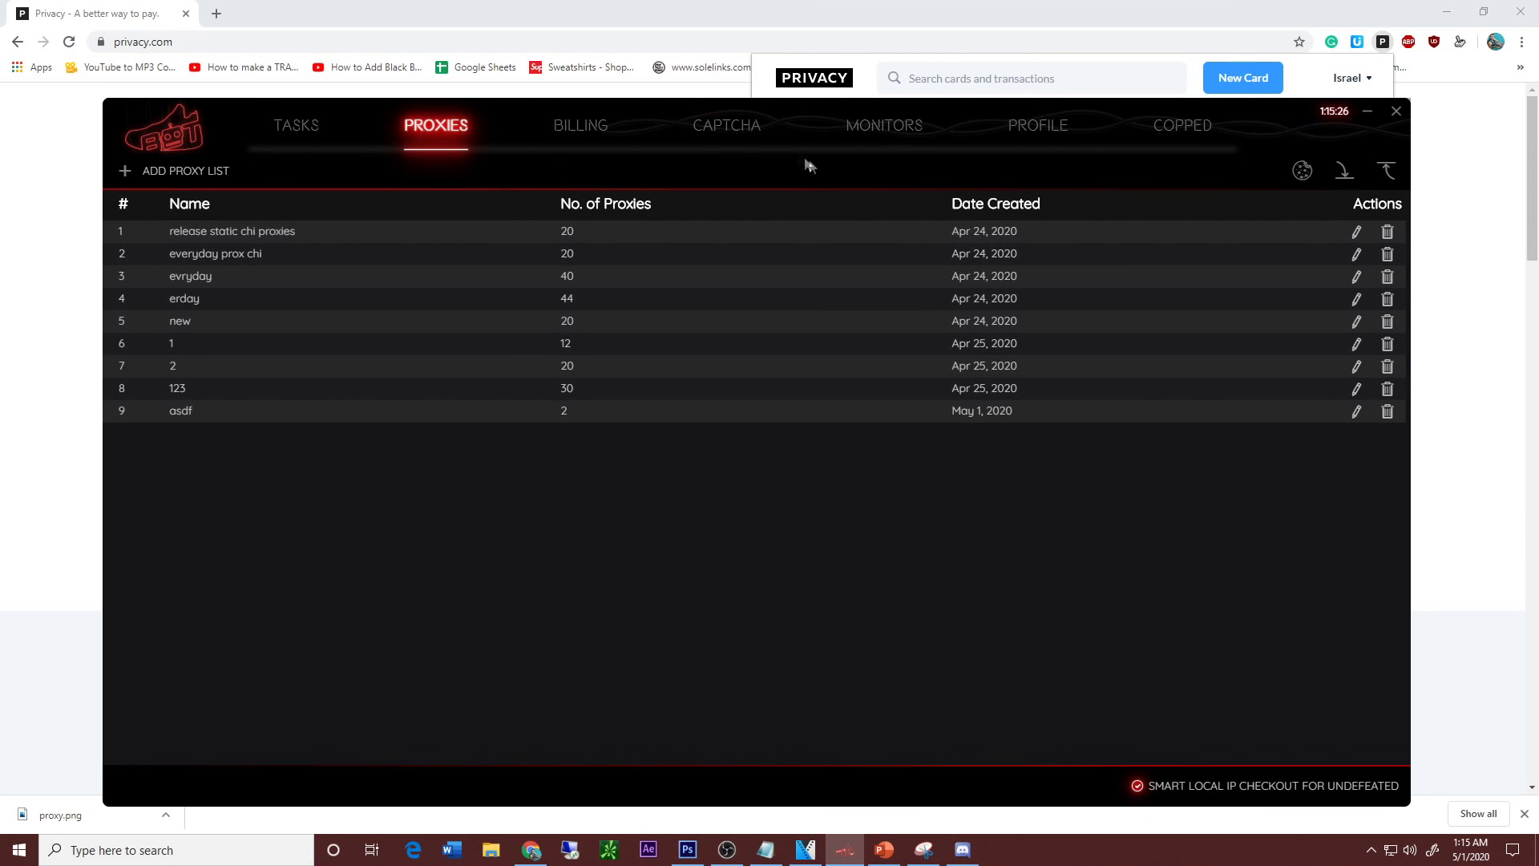
- Glance at the captcha solver and Discord monitor pages, then return to the task list
{"action": "left_click", "coordinate": [726, 127]}
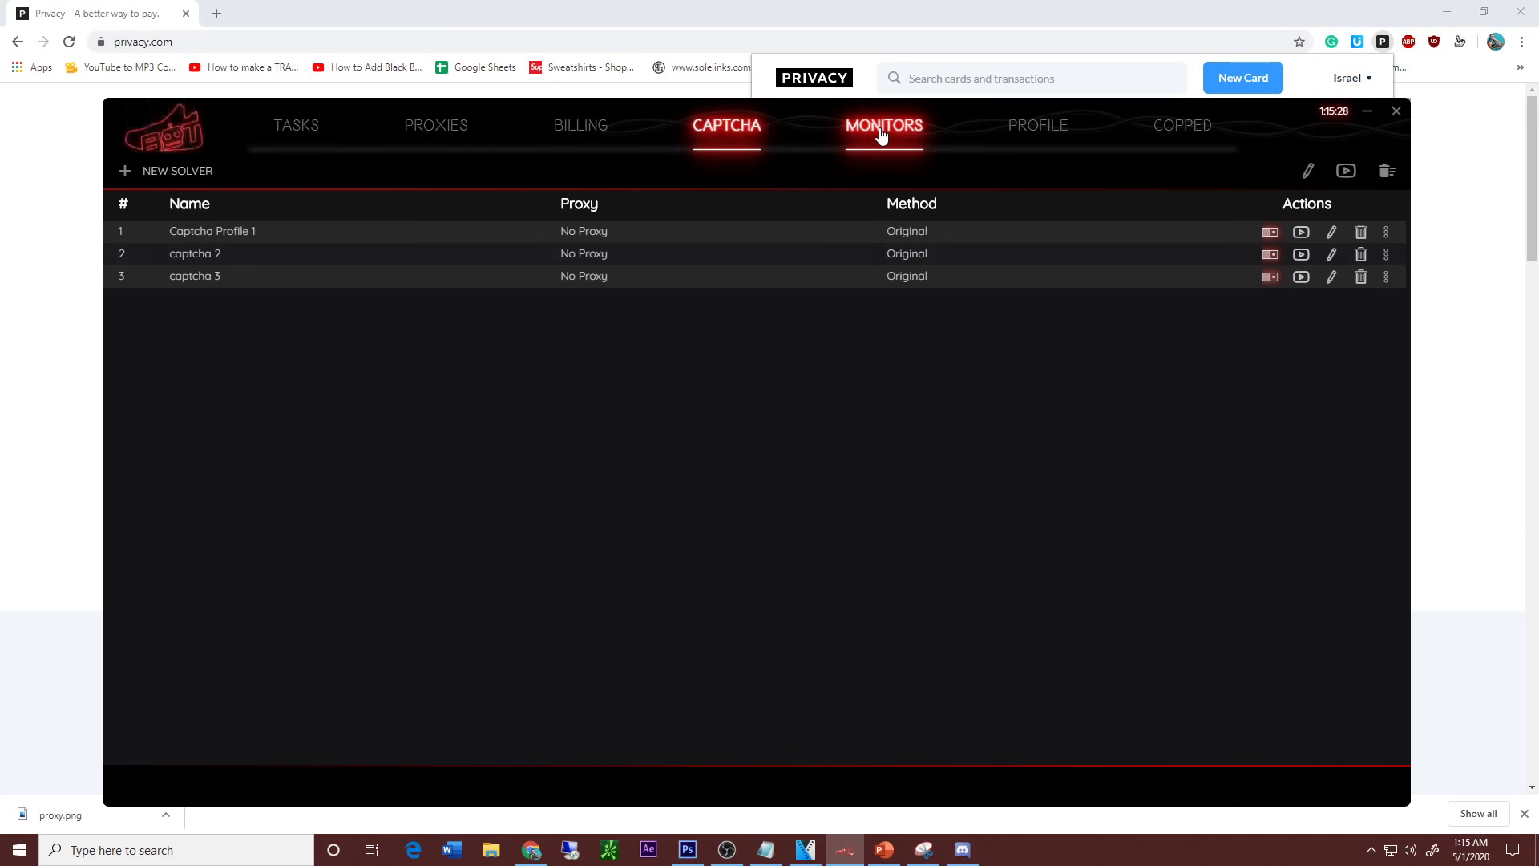
{"action": "left_click", "coordinate": [882, 130]}
{"action": "left_click", "coordinate": [731, 130]}
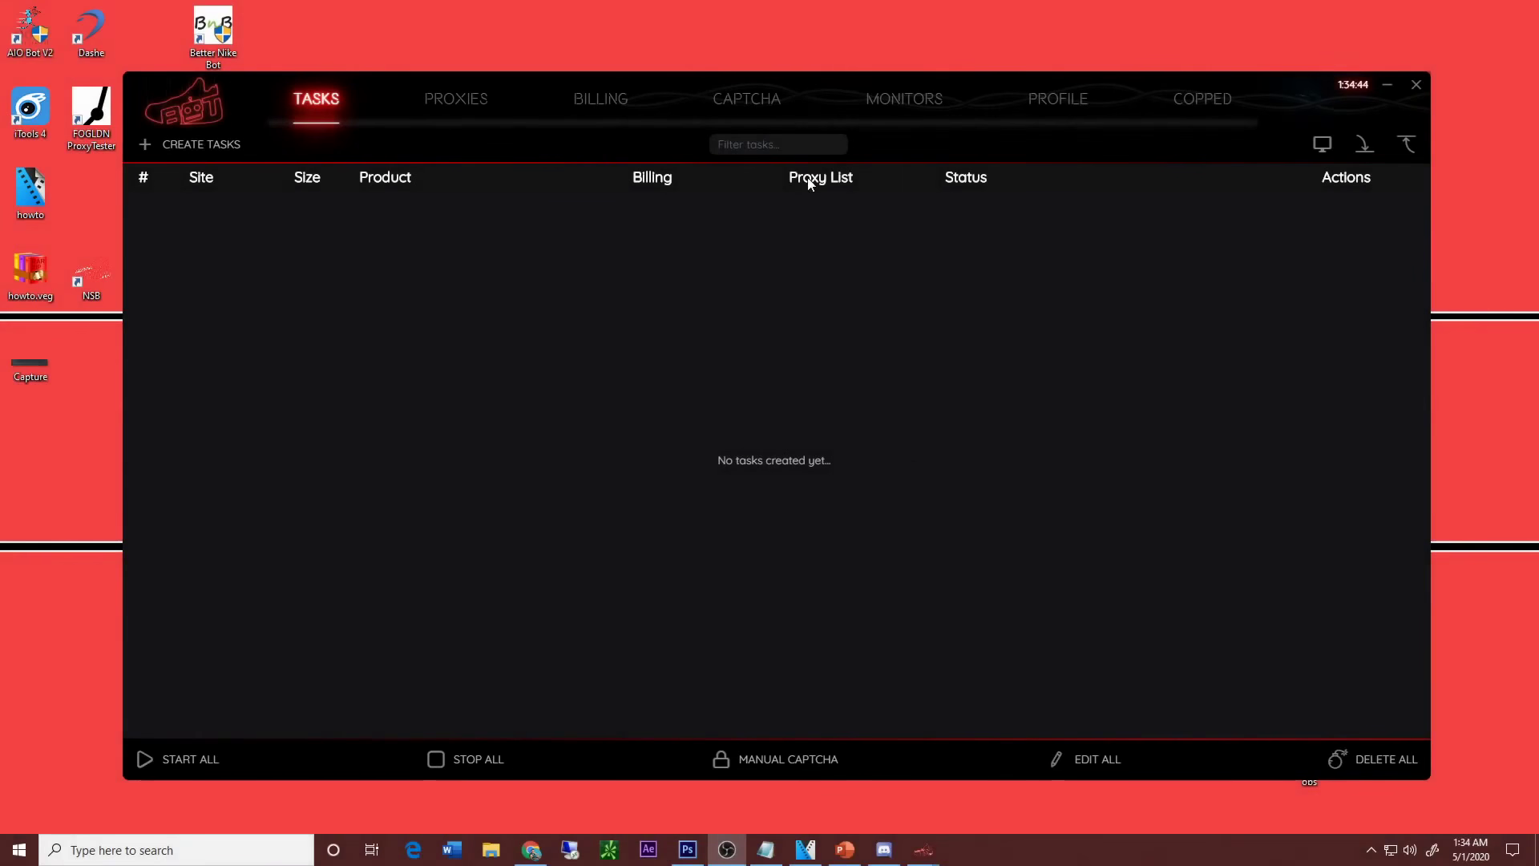
{"action": "left_click", "coordinate": [901, 110]}
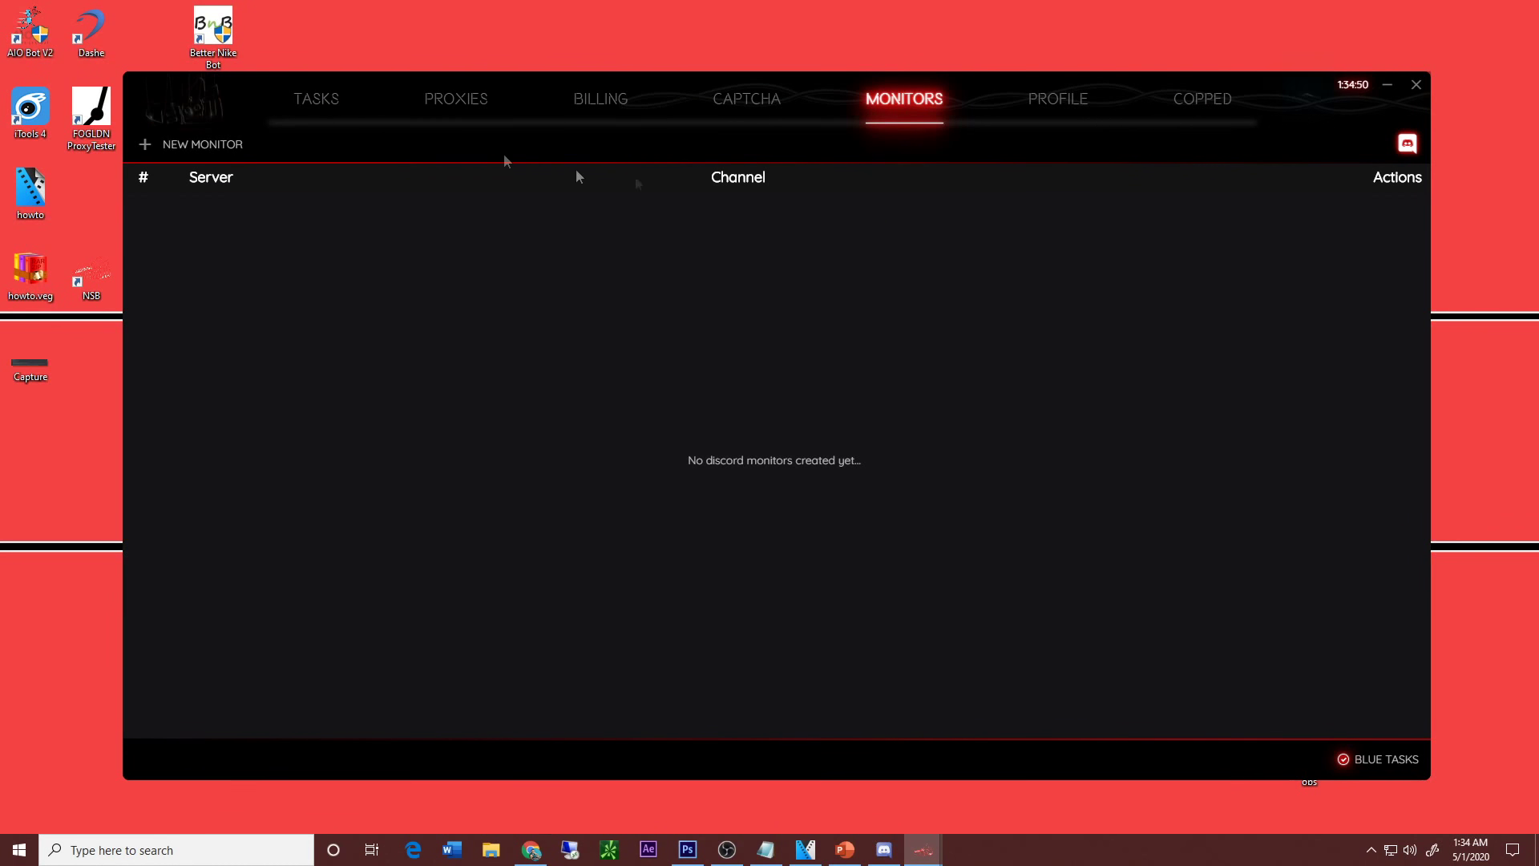
{"action": "left_click", "coordinate": [316, 98]}
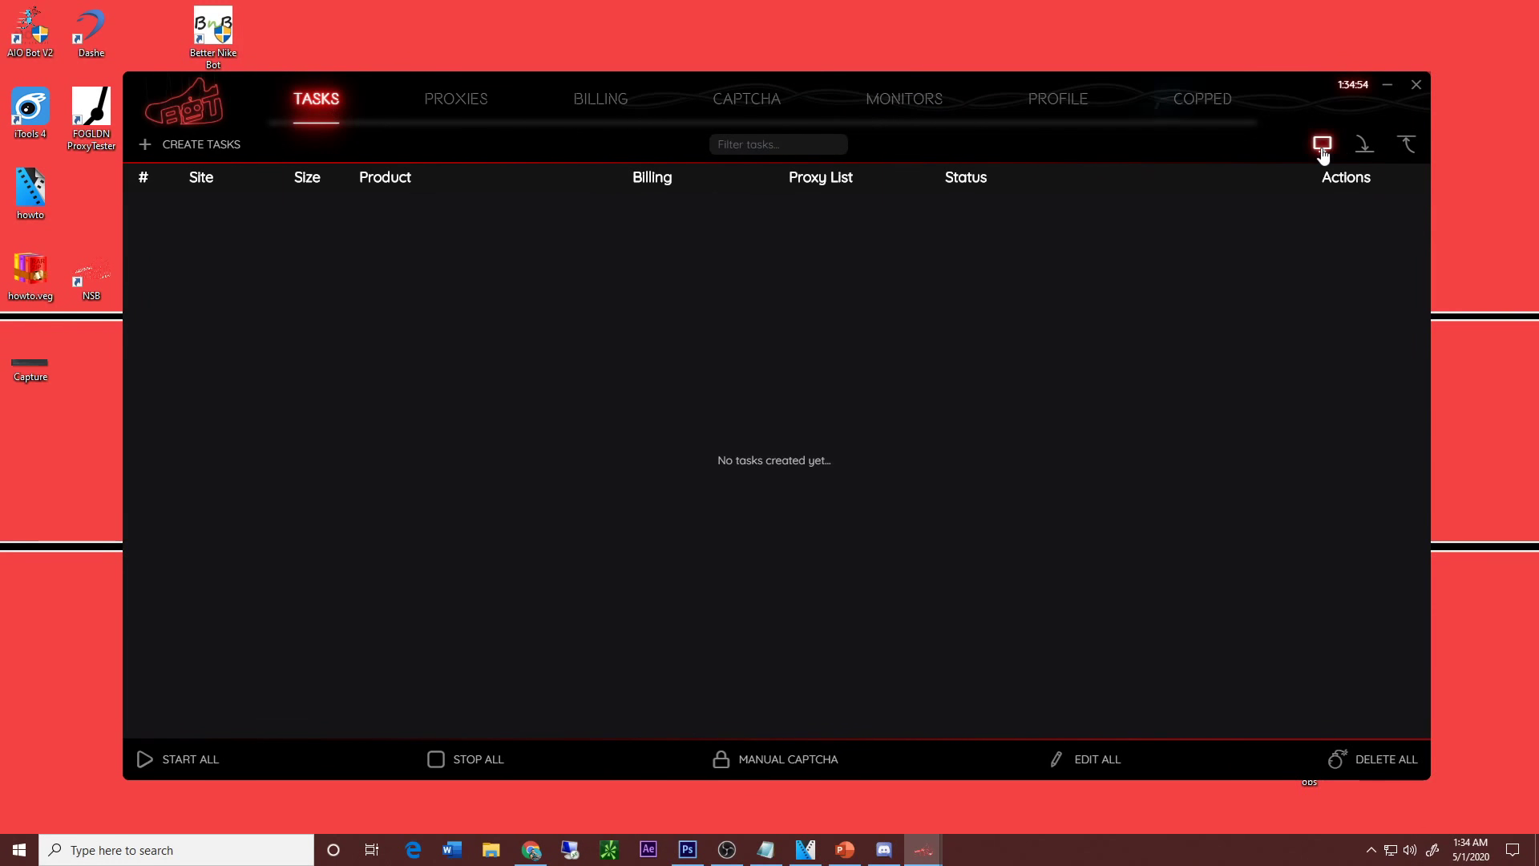
- Open the monitor-caught products window and turn Force Captcha on, keeping Izzy Debit and No Proxy
{"action": "left_click", "coordinate": [1322, 144]}
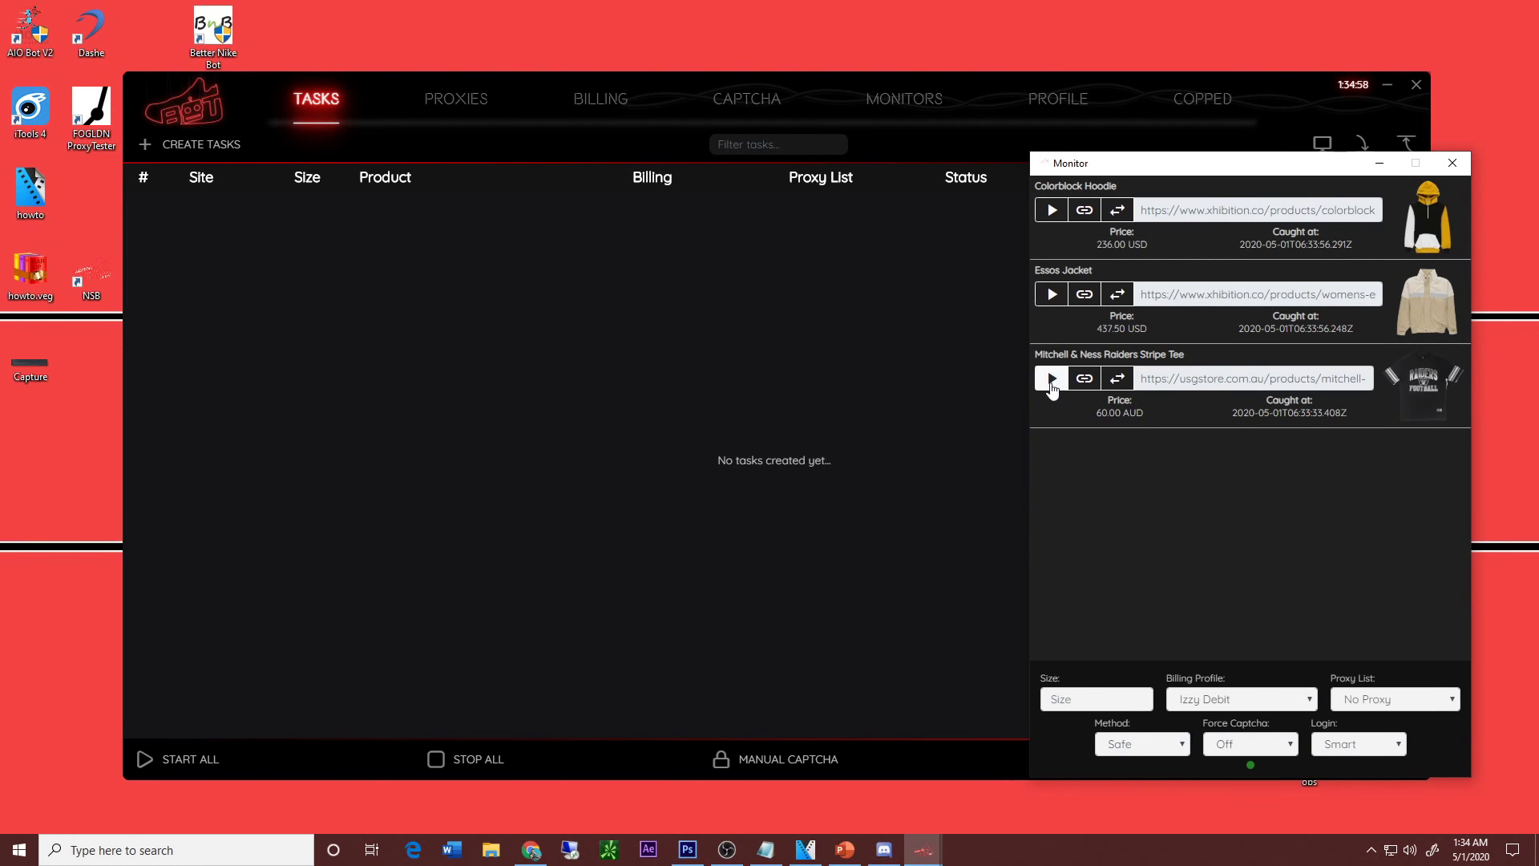
{"action": "left_click", "coordinate": [1216, 700]}
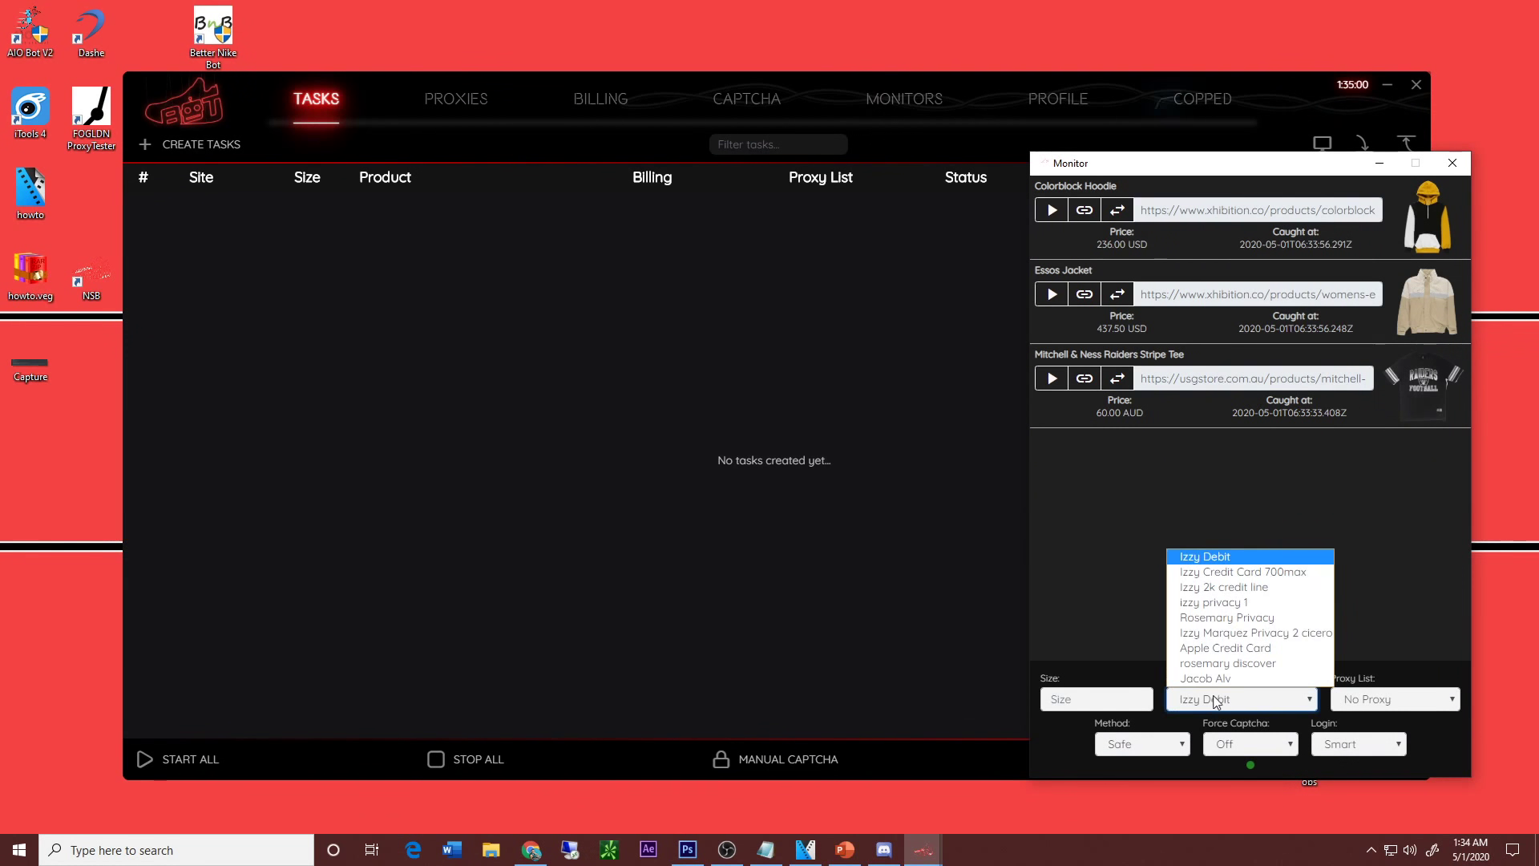
{"action": "left_click", "coordinate": [1217, 703]}
{"action": "left_click", "coordinate": [1393, 700]}
{"action": "left_click", "coordinate": [1243, 745]}
{"action": "left_click", "coordinate": [1247, 744]}
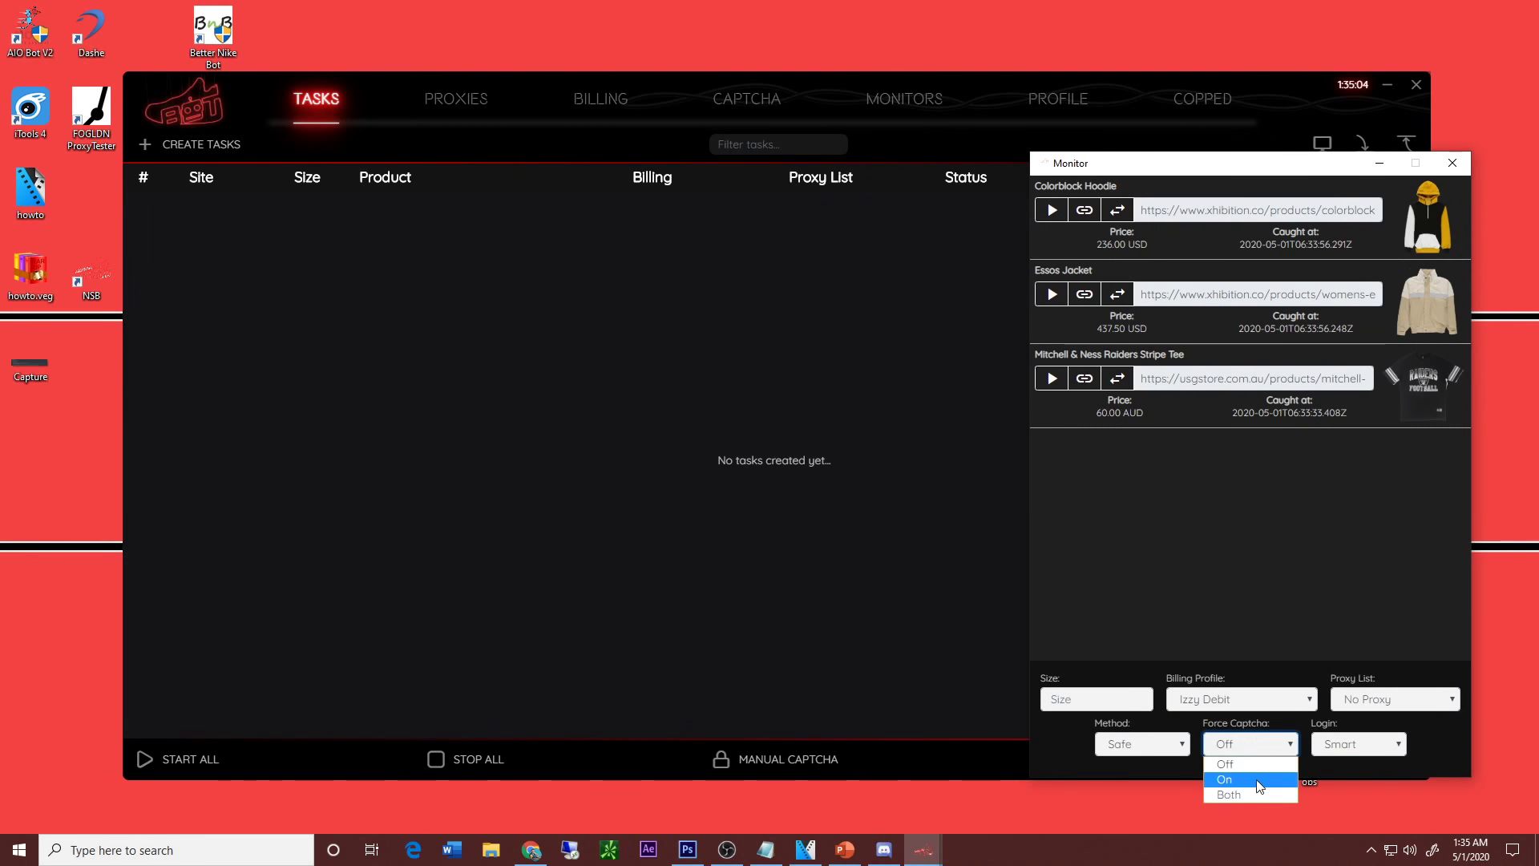
{"action": "left_click", "coordinate": [1227, 779]}
- Keep Safe as the checkout method and Smart as the login mode, repositioning the window
{"action": "left_click", "coordinate": [1115, 743]}
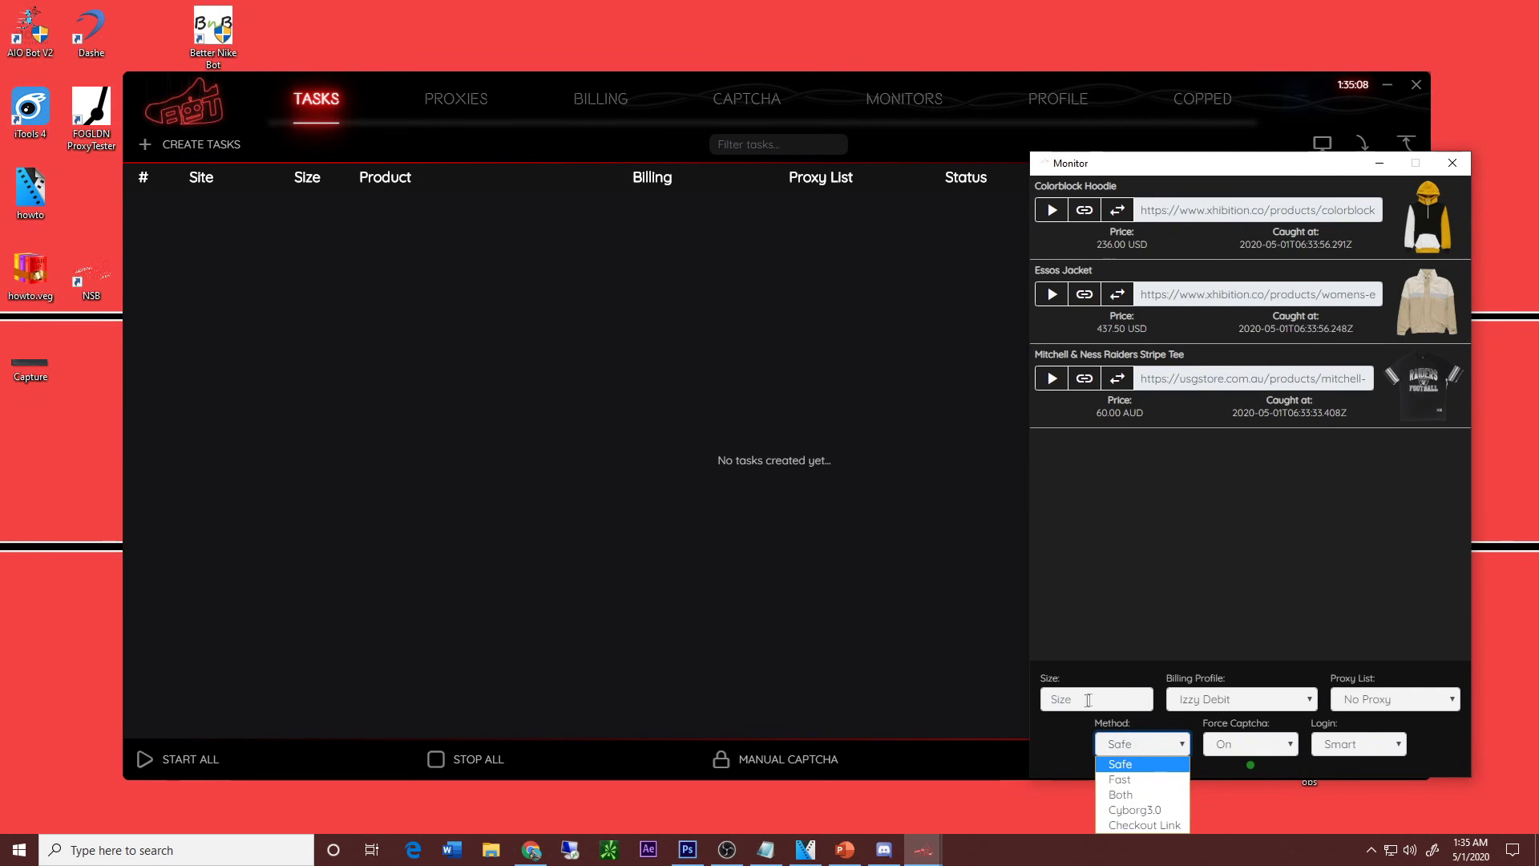
{"action": "left_click", "coordinate": [1145, 641]}
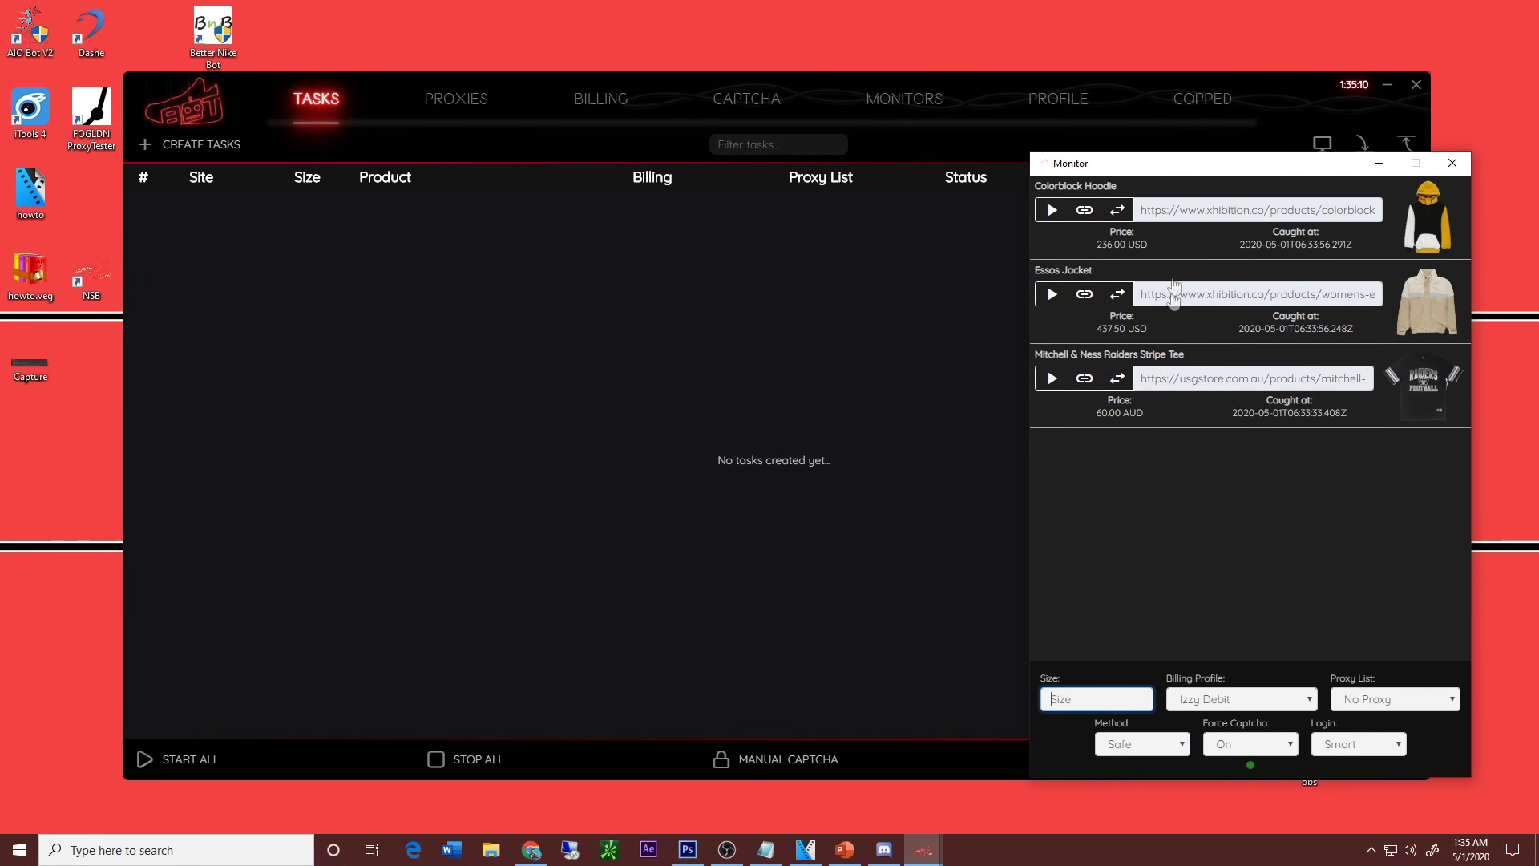
{"action": "left_click_drag", "start_coordinate": [1169, 163], "coordinate": [1142, 116]}
{"action": "left_click", "coordinate": [1138, 701]}
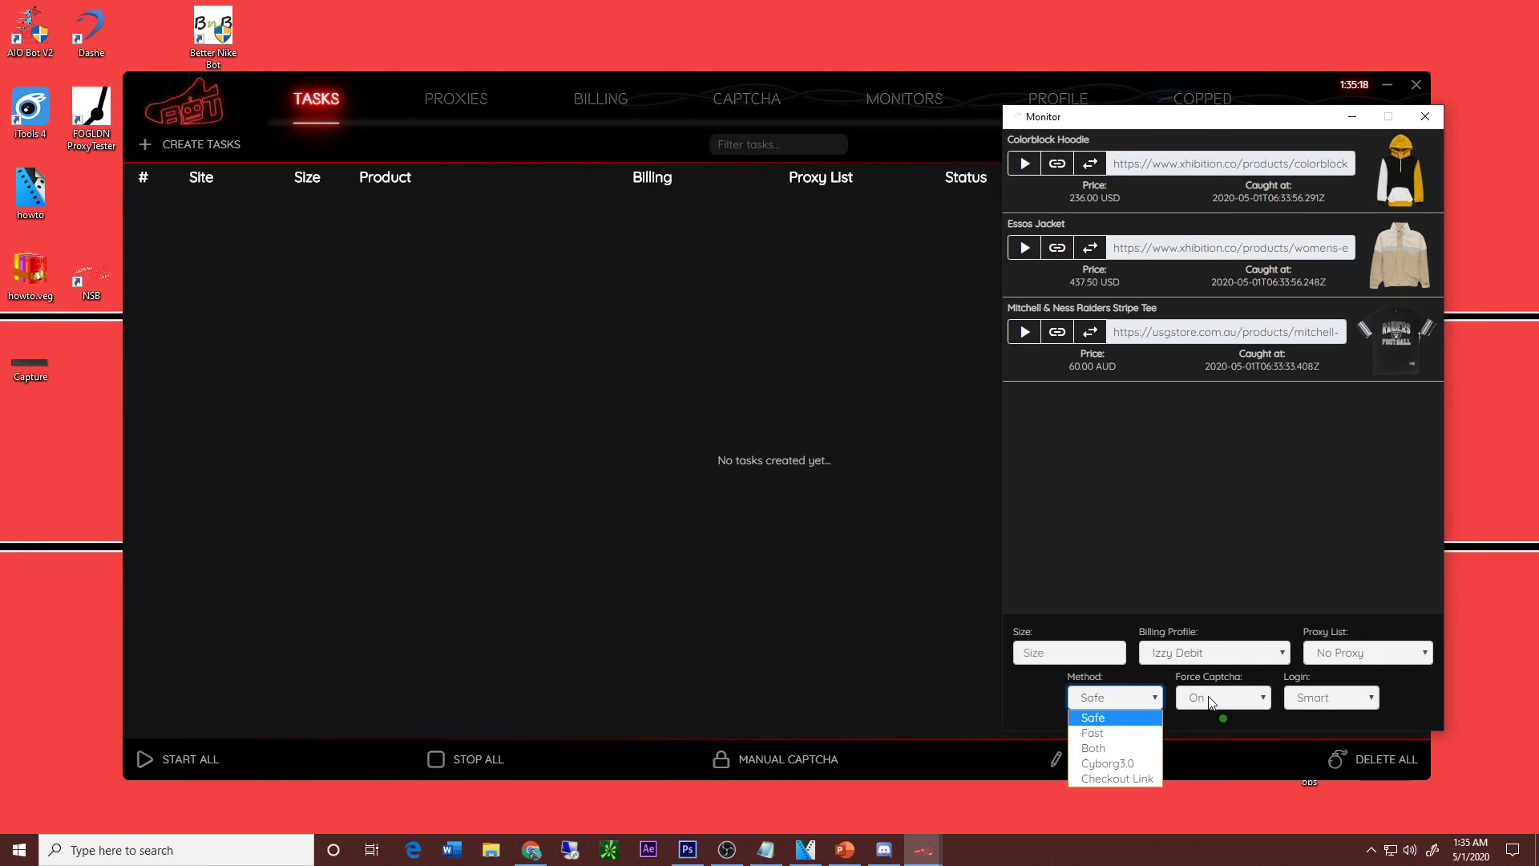
{"action": "left_click", "coordinate": [1264, 722]}
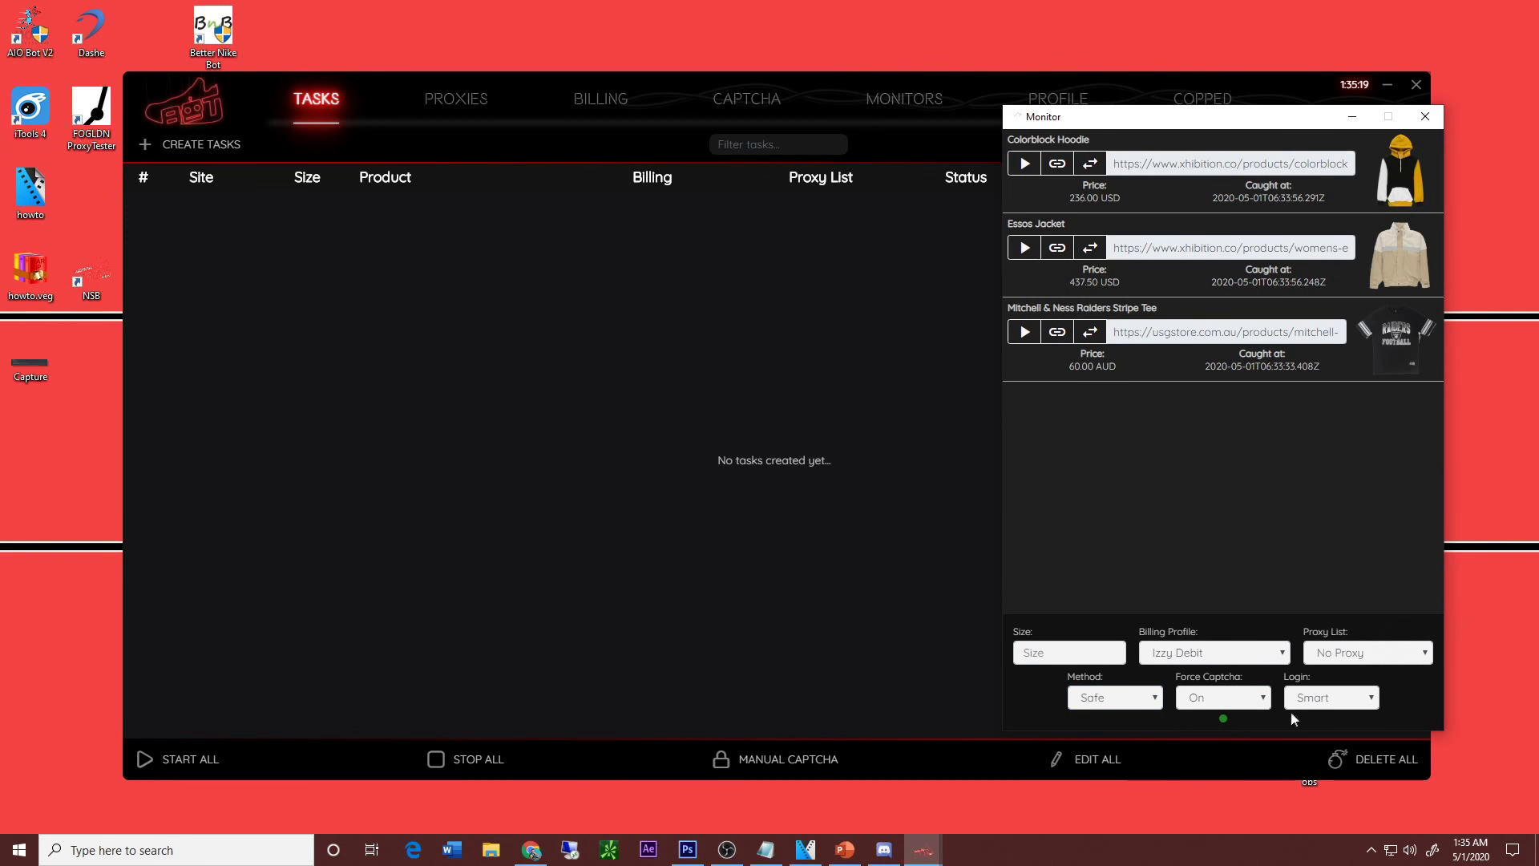
{"action": "left_click", "coordinate": [1332, 701]}
{"action": "left_click", "coordinate": [1334, 700]}
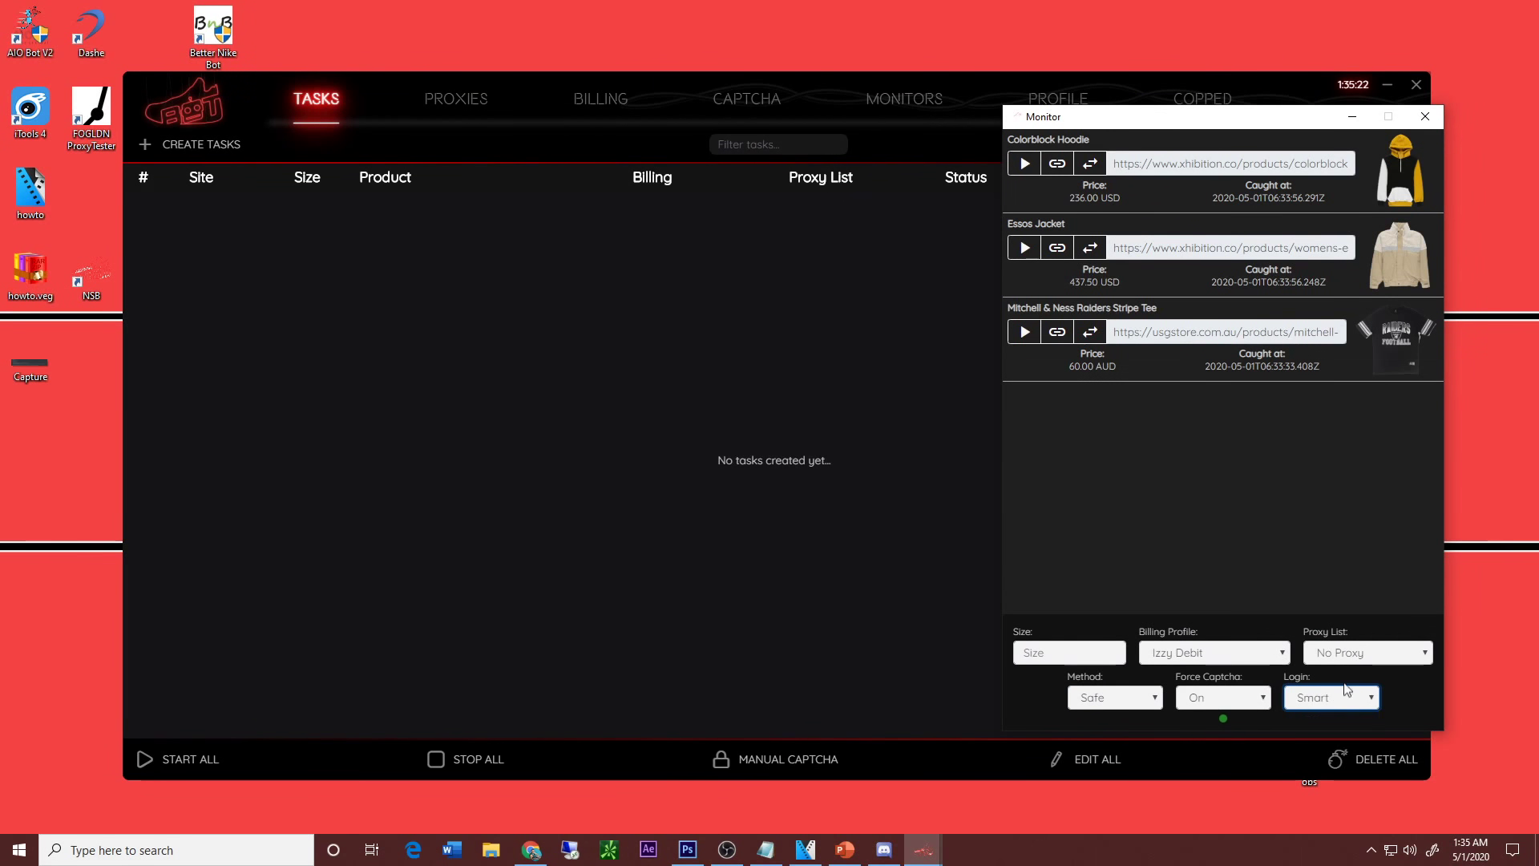
{"action": "left_click", "coordinate": [1347, 651]}
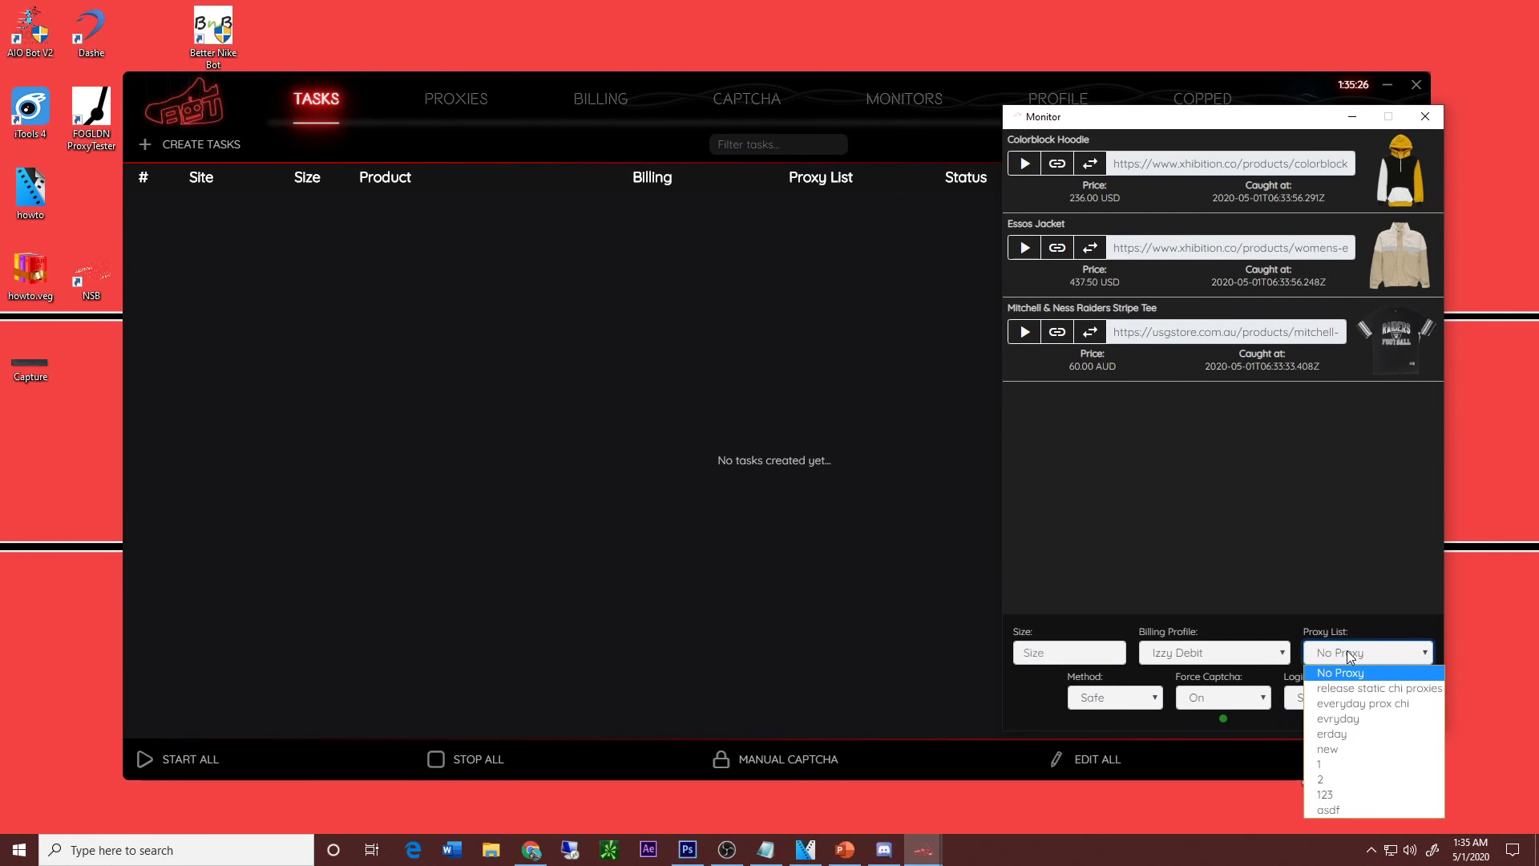
- Keep No Proxy and Izzy Debit, enter 'medium8.5' as the quick-task size, then clear it
{"action": "left_click", "coordinate": [1316, 636]}
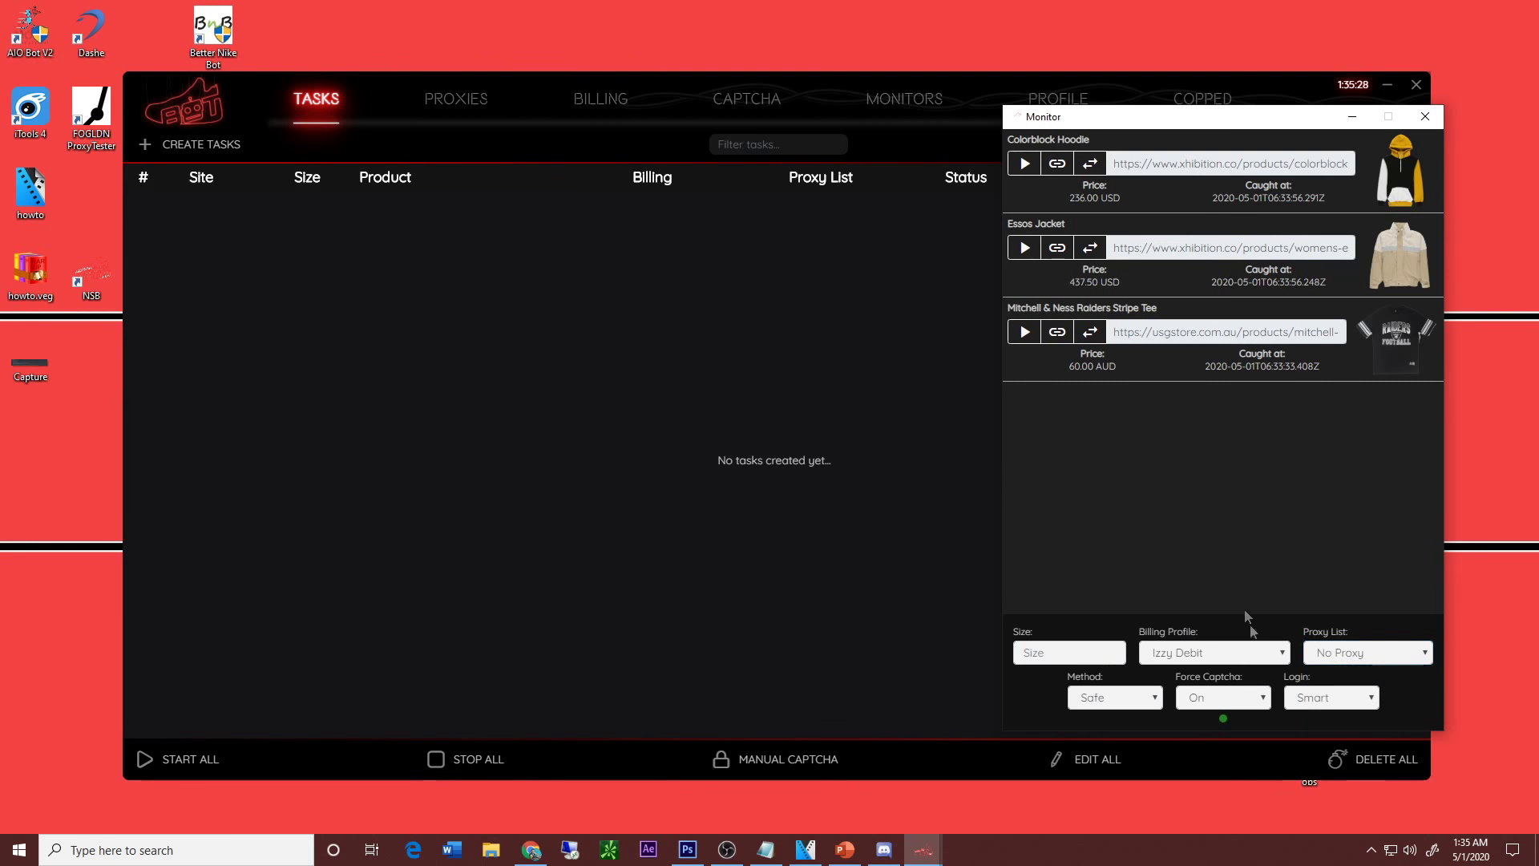
{"action": "left_click", "coordinate": [1263, 654]}
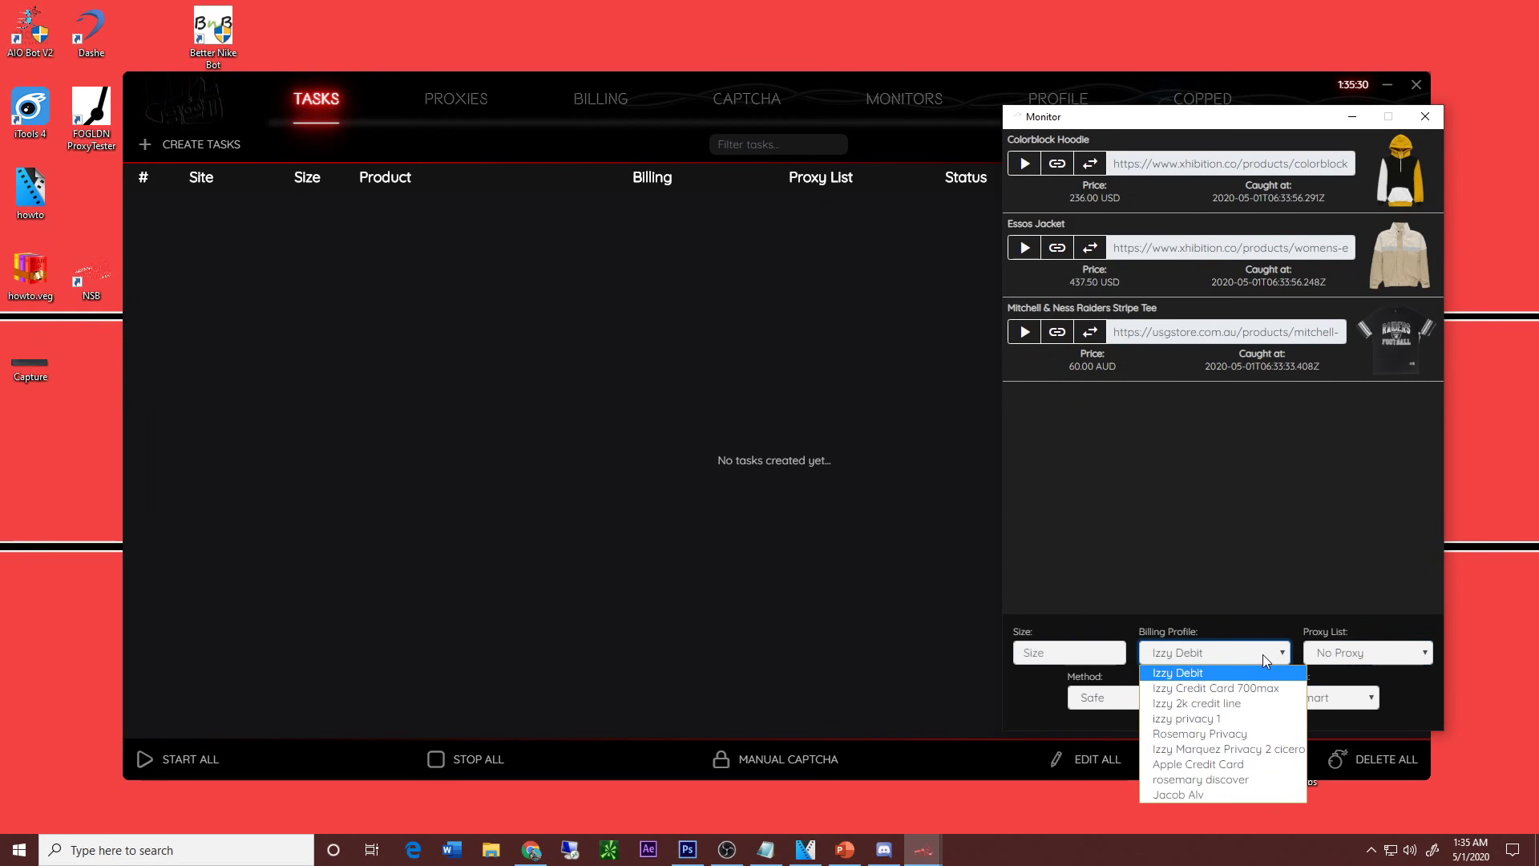
{"action": "left_click", "coordinate": [1261, 607]}
{"action": "left_click", "coordinate": [1050, 649]}
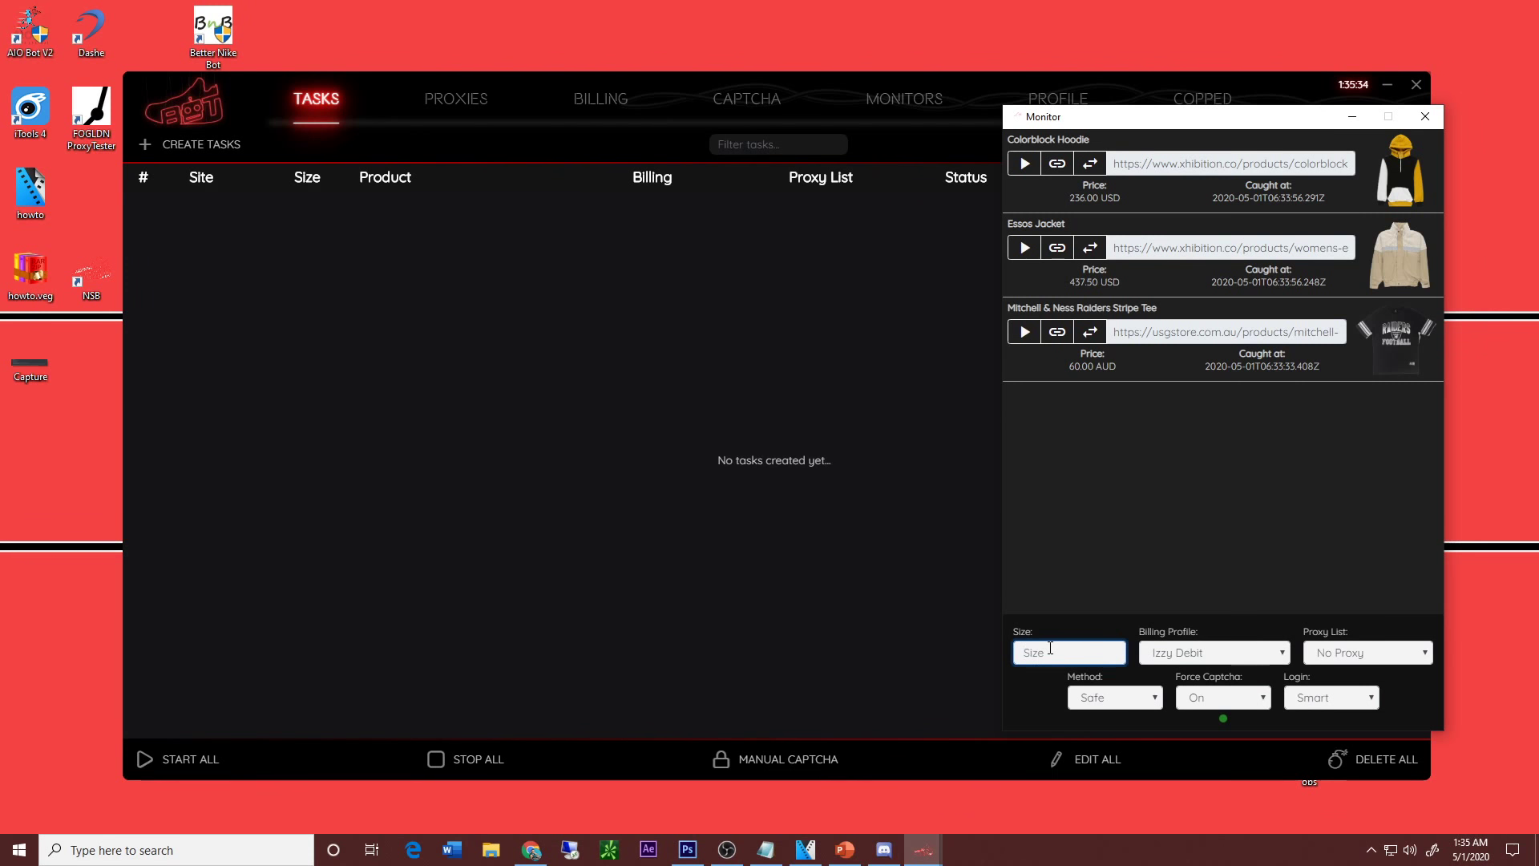
{"action": "type", "text": "medium"}
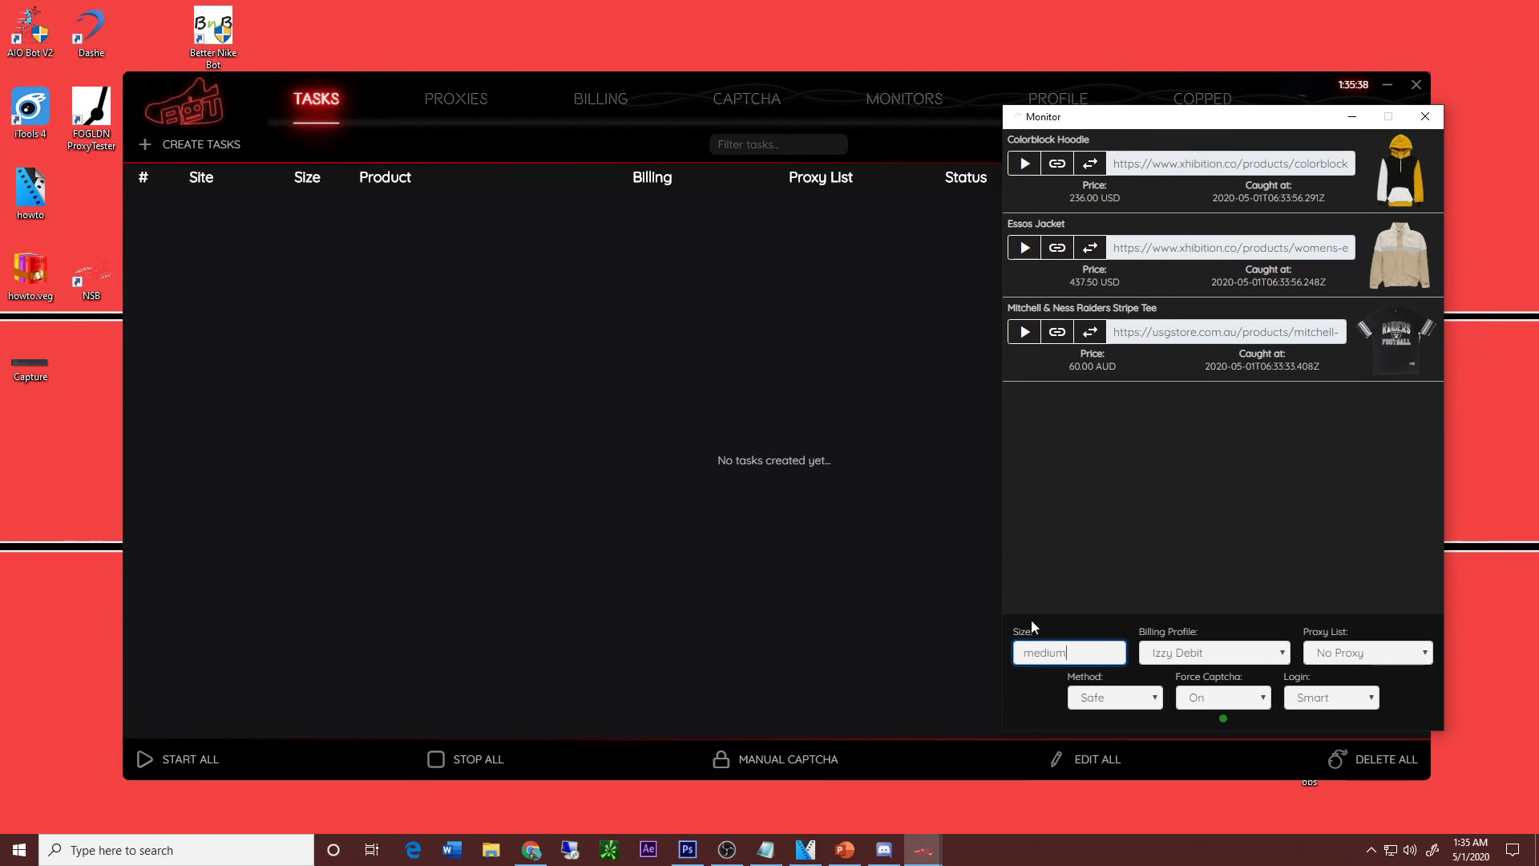
{"action": "type", "text": "8.5"}
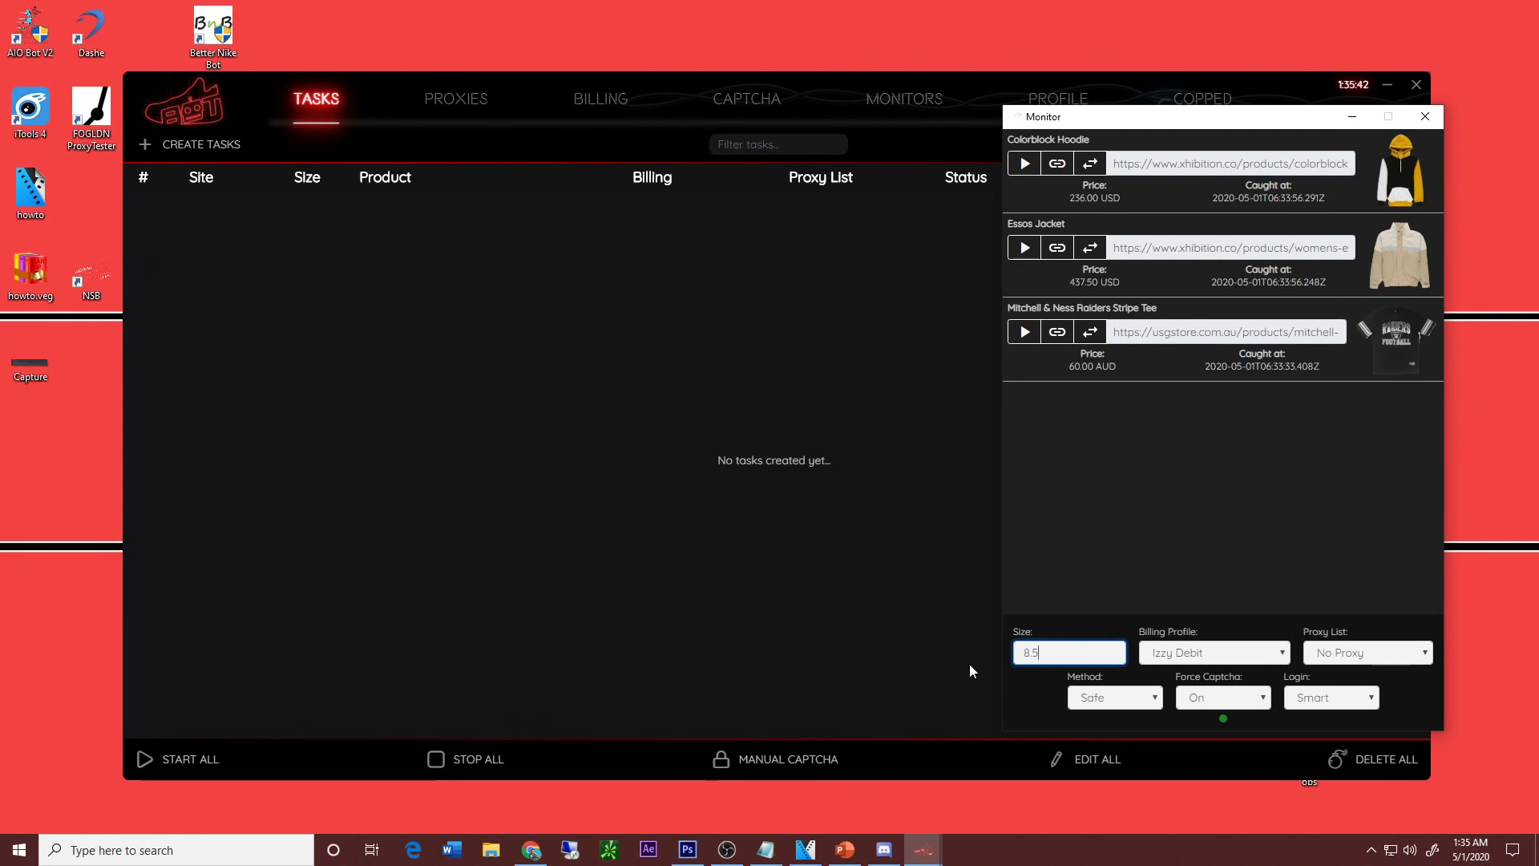
{"action": "key", "text": "ctrl+a"}
{"action": "key", "text": "BackSpace"}
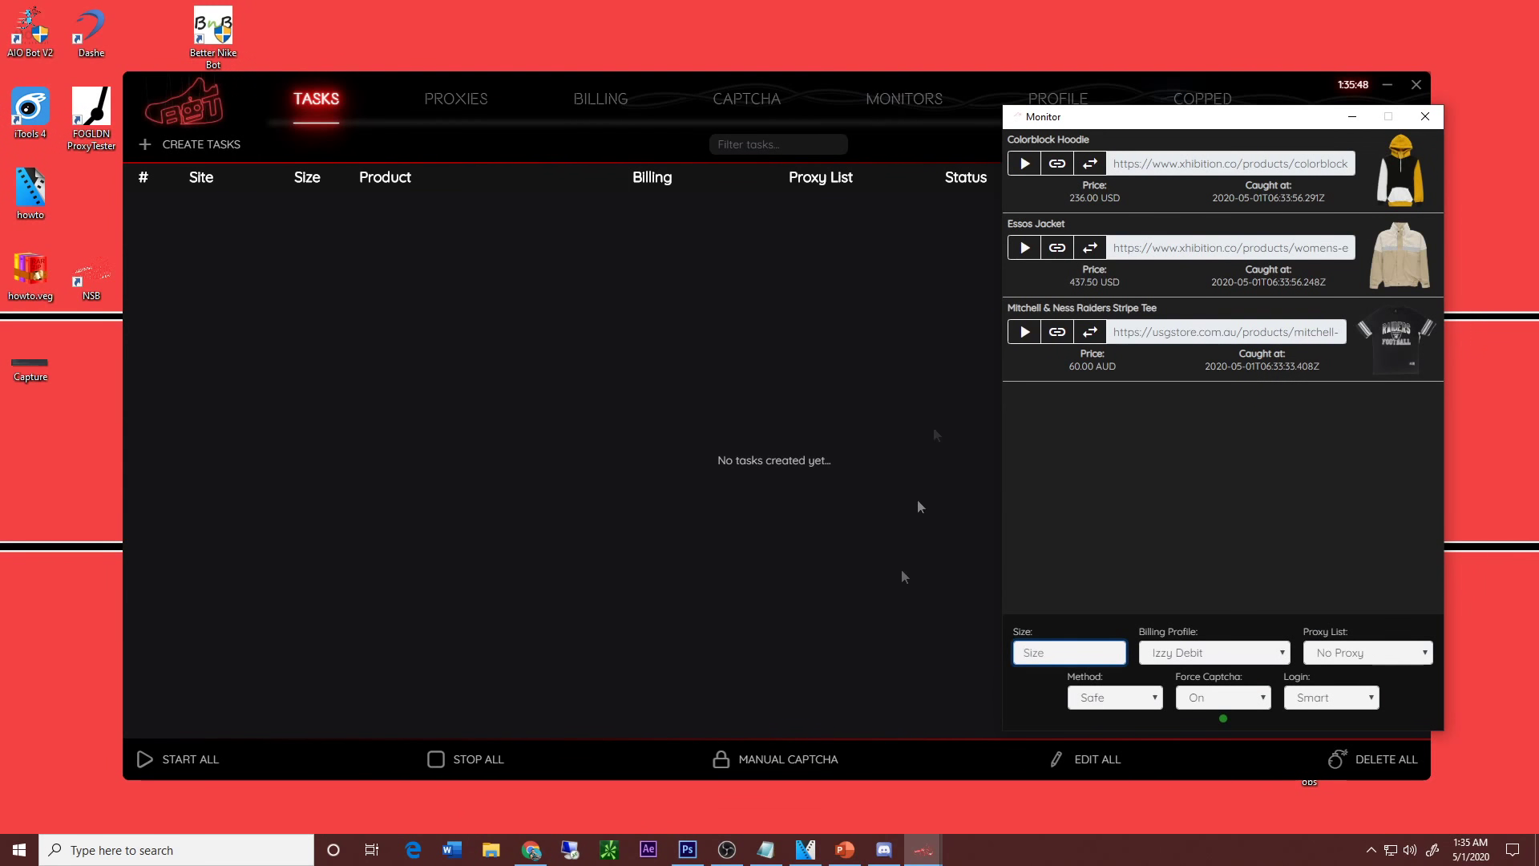
- Try the Raiders Stripe Tee's copy-link, mass-change and quick-task buttons, then close the products window
{"action": "left_click", "coordinate": [1058, 334]}
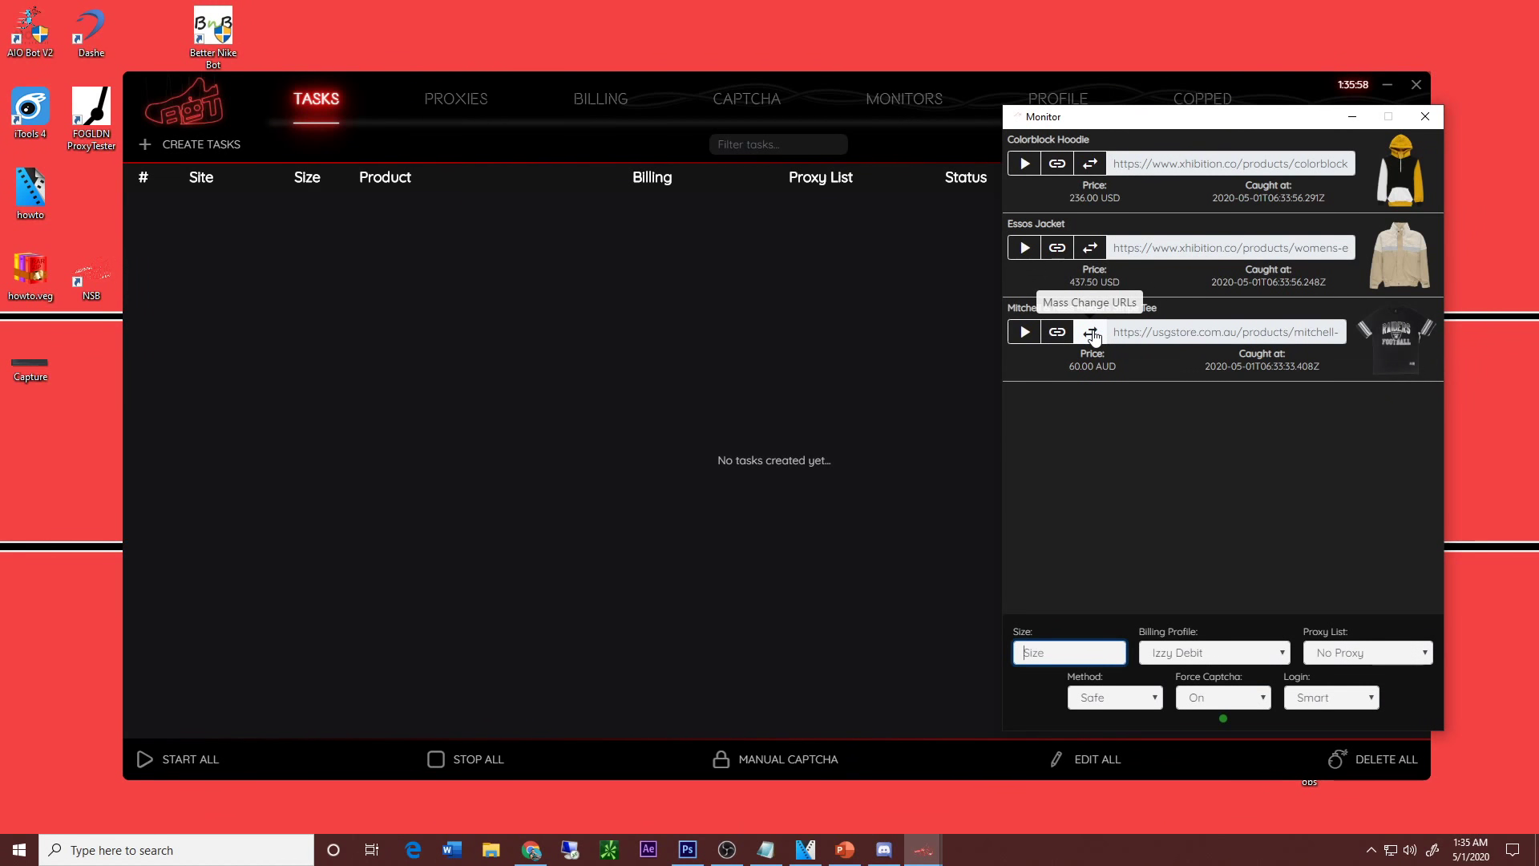
{"action": "left_click", "coordinate": [1092, 334]}
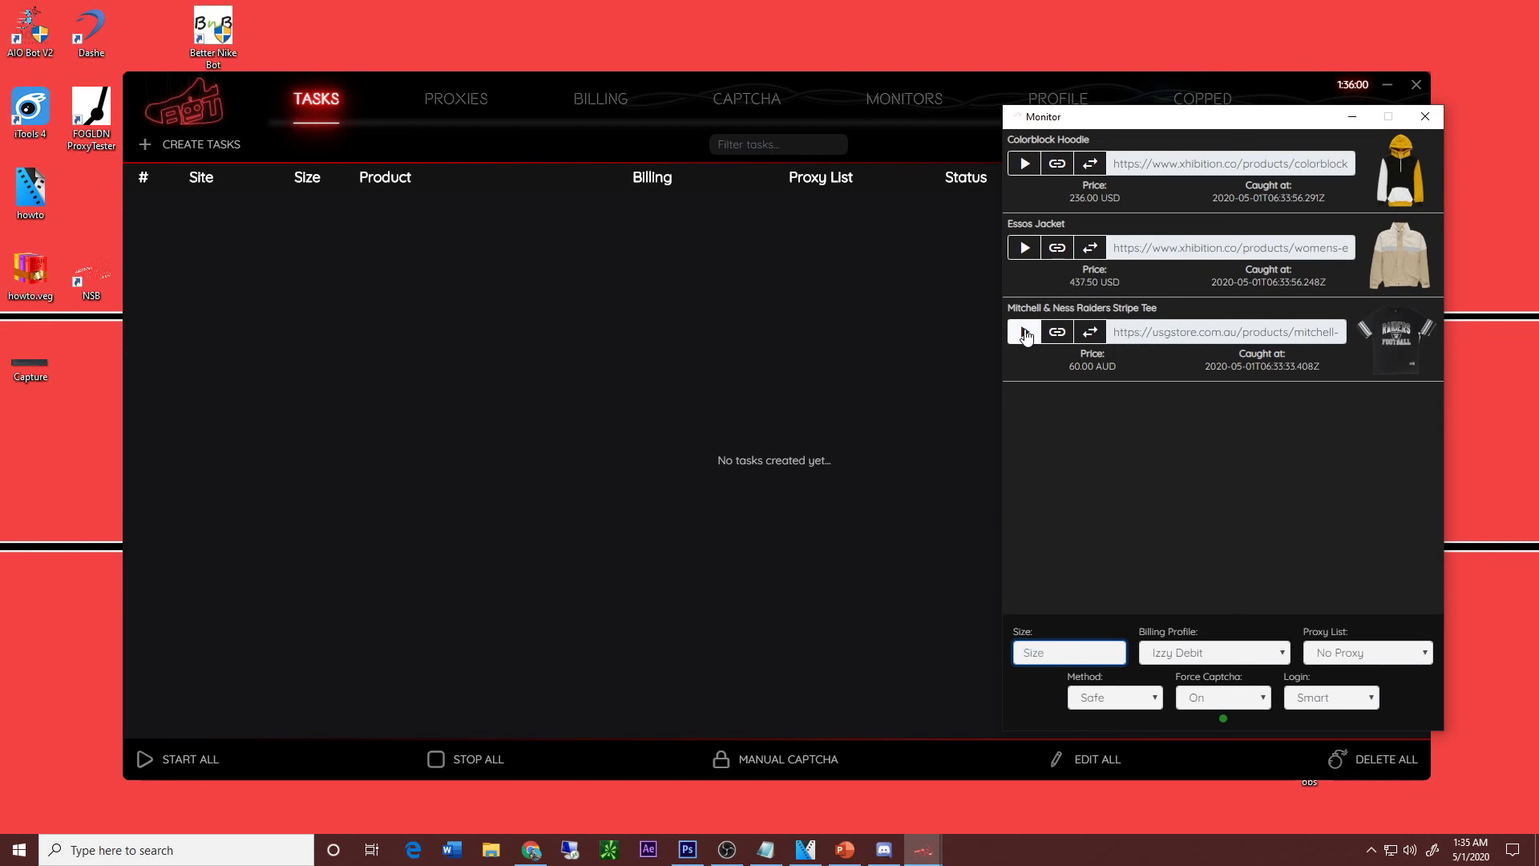
{"action": "left_click", "coordinate": [1028, 334]}
{"action": "left_click", "coordinate": [694, 287]}
{"action": "left_click", "coordinate": [1322, 143]}
{"action": "left_click_drag", "start_coordinate": [1106, 114], "coordinate": [1058, 173]}
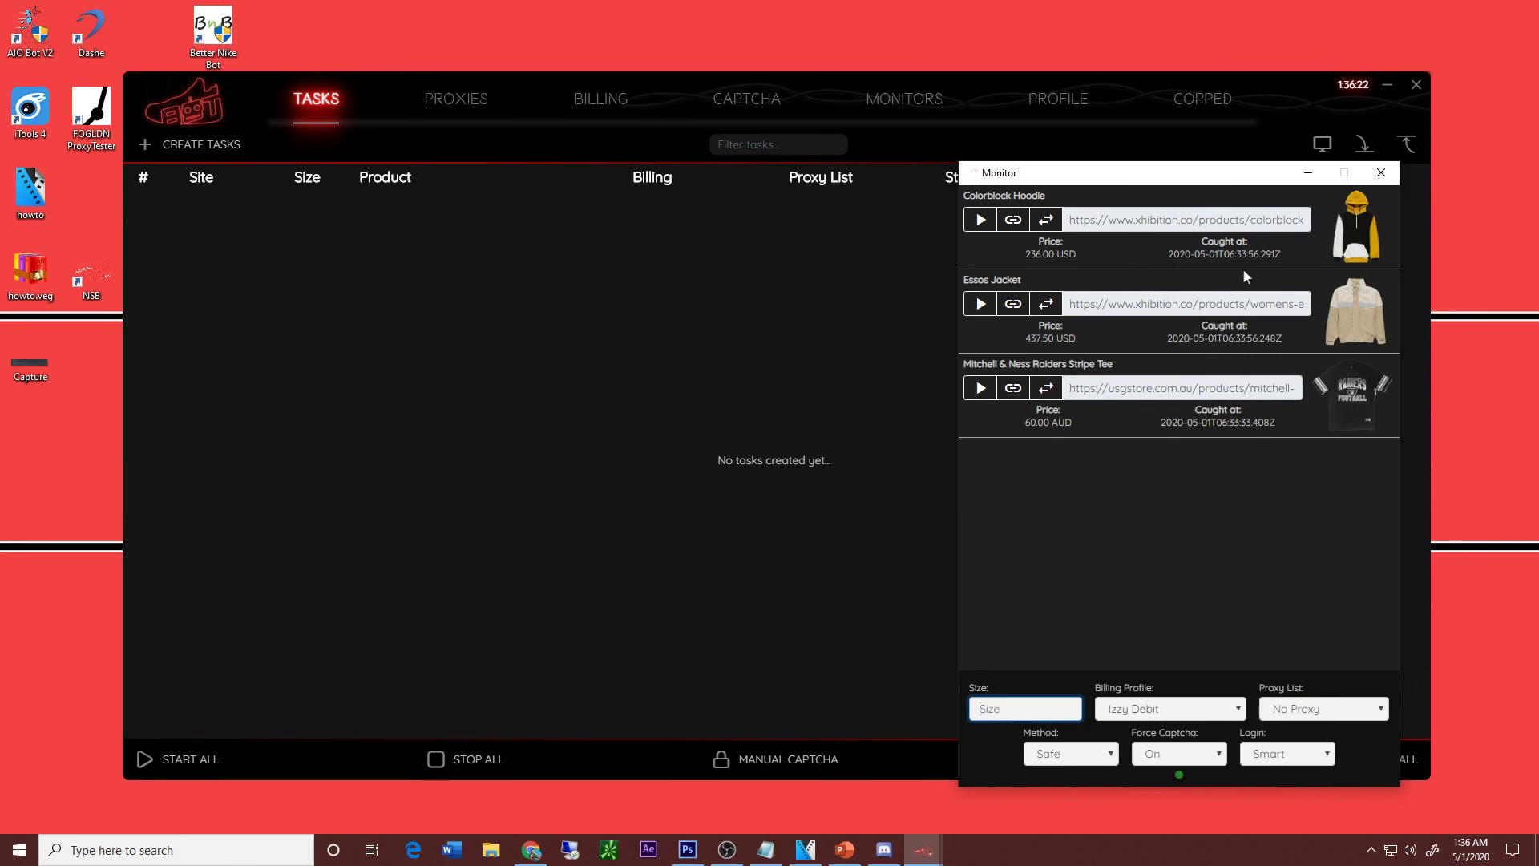
{"action": "left_click", "coordinate": [1391, 175]}
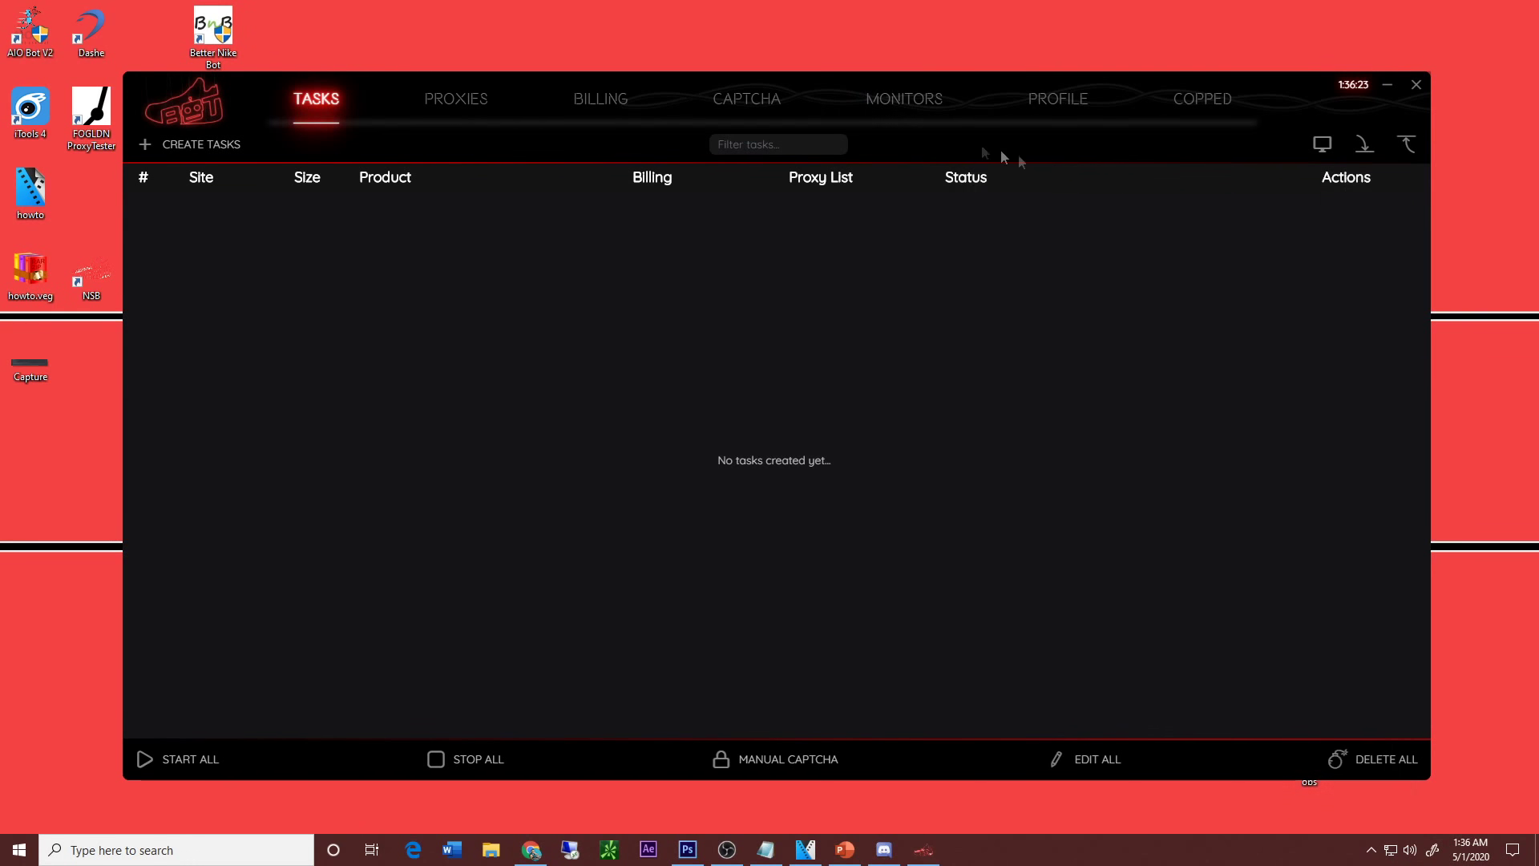
- Start a new Discord monitor, fetch the account's servers and choose Zoom Proxies
{"action": "left_click", "coordinate": [901, 112]}
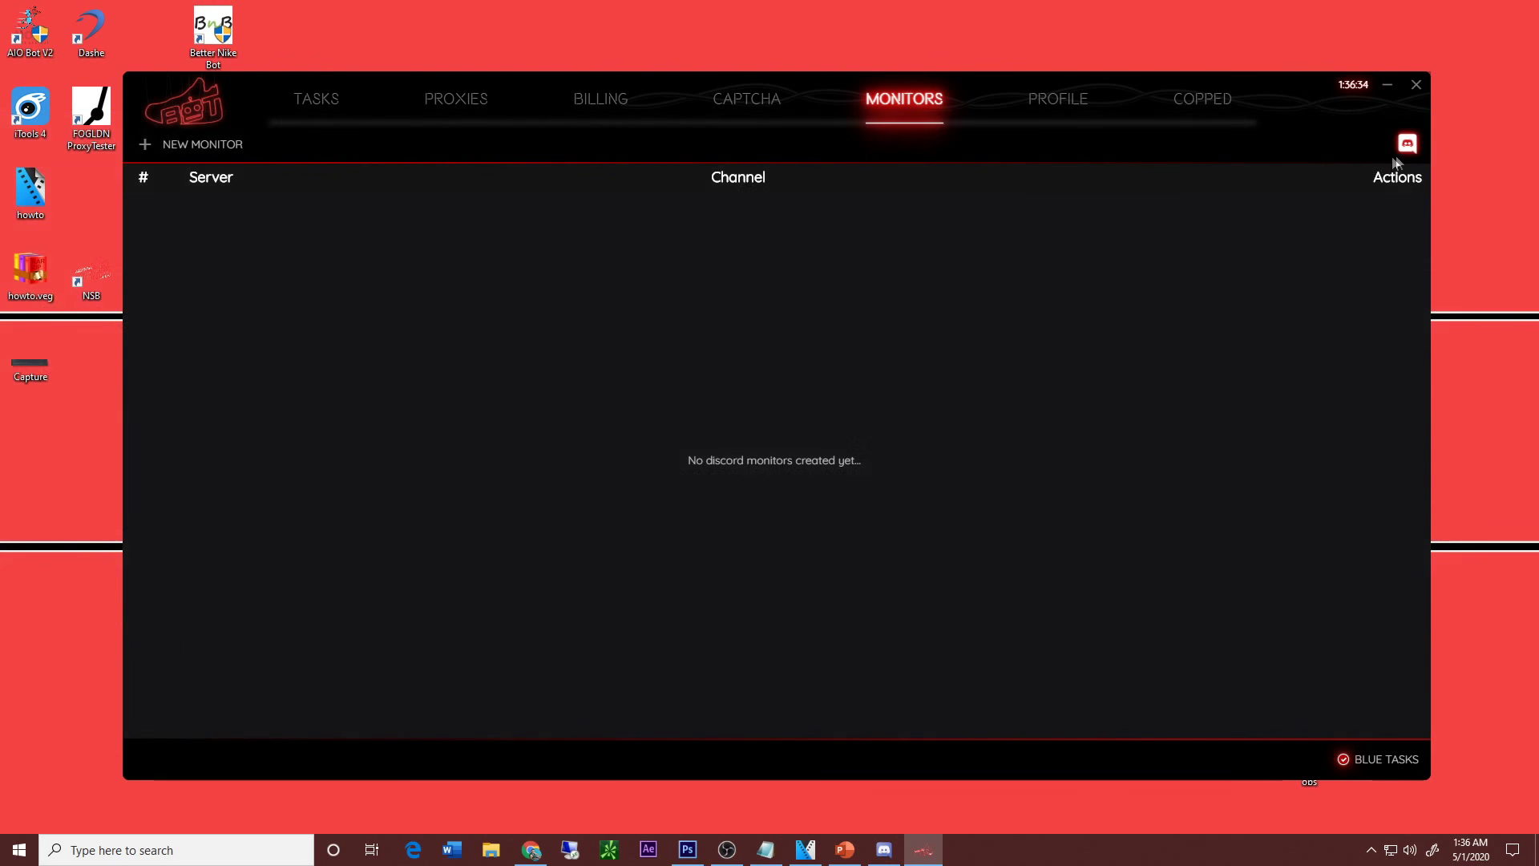
{"action": "left_click", "coordinate": [201, 143]}
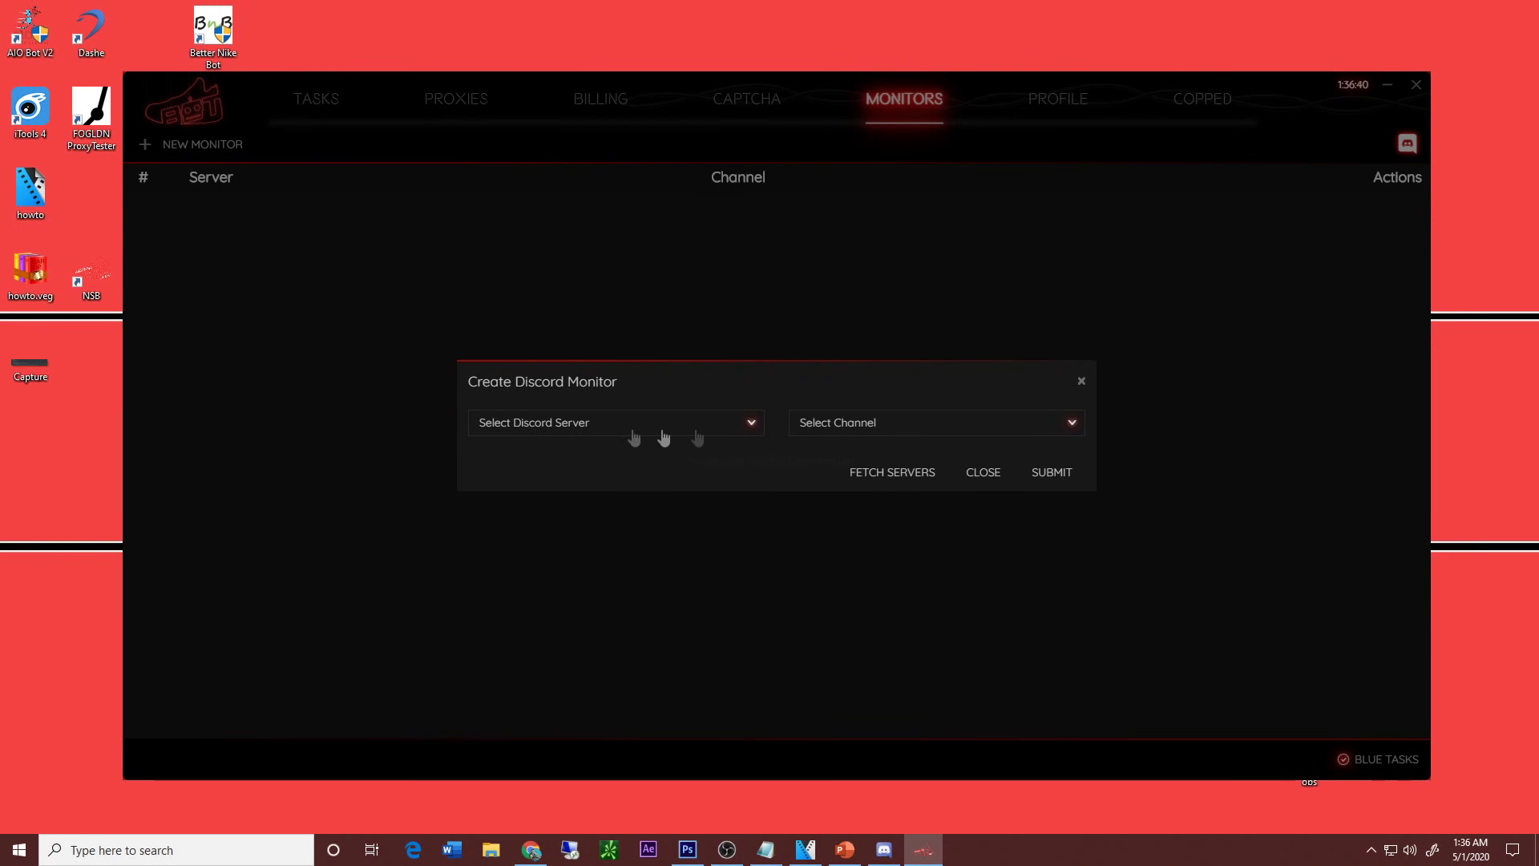
{"action": "left_click", "coordinate": [742, 429]}
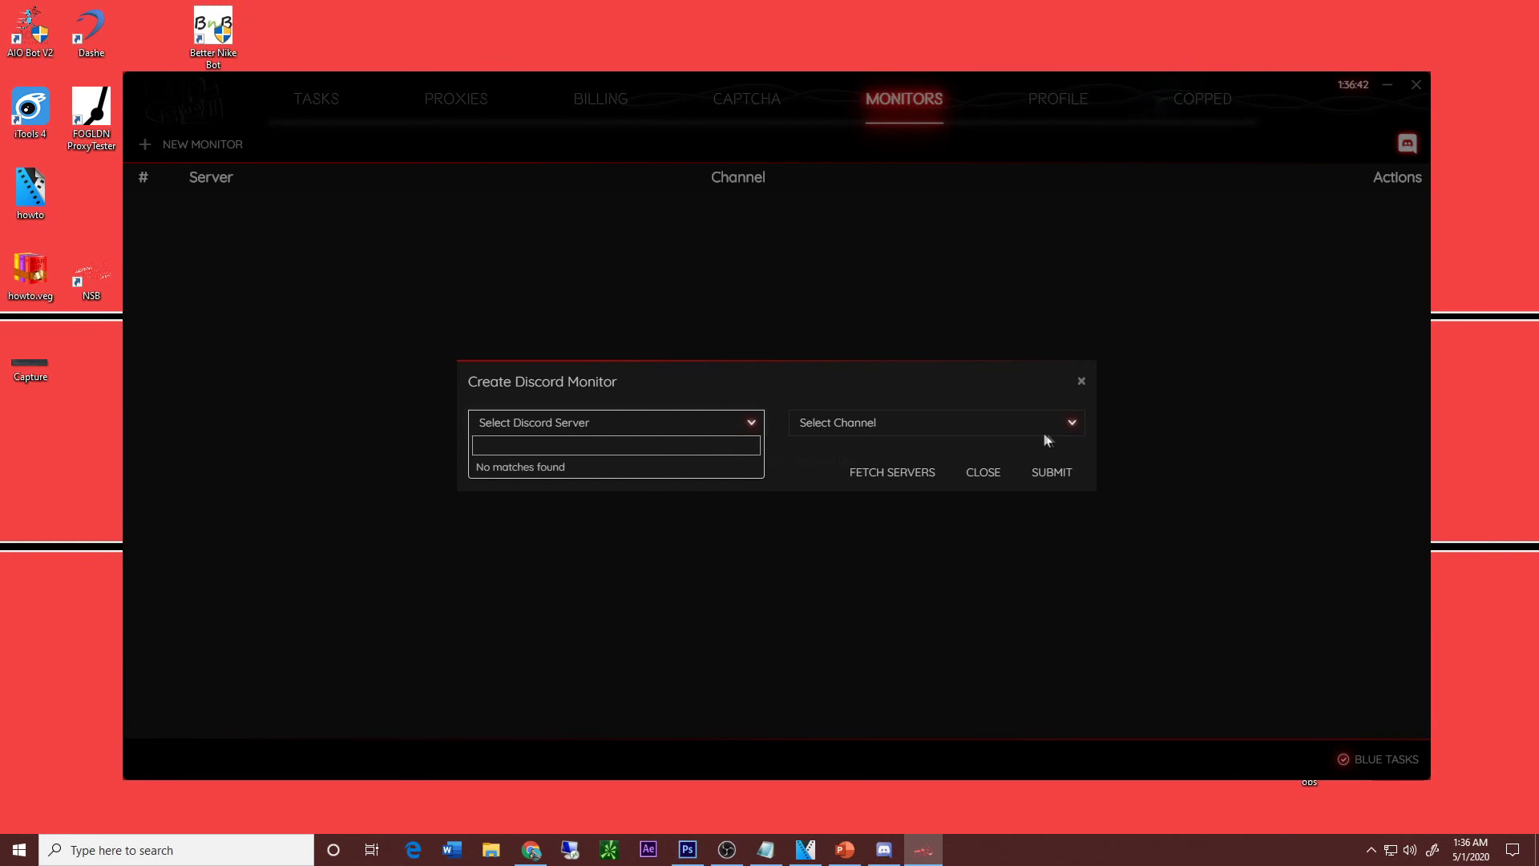
{"action": "left_click", "coordinate": [983, 423]}
{"action": "left_click", "coordinate": [913, 474]}
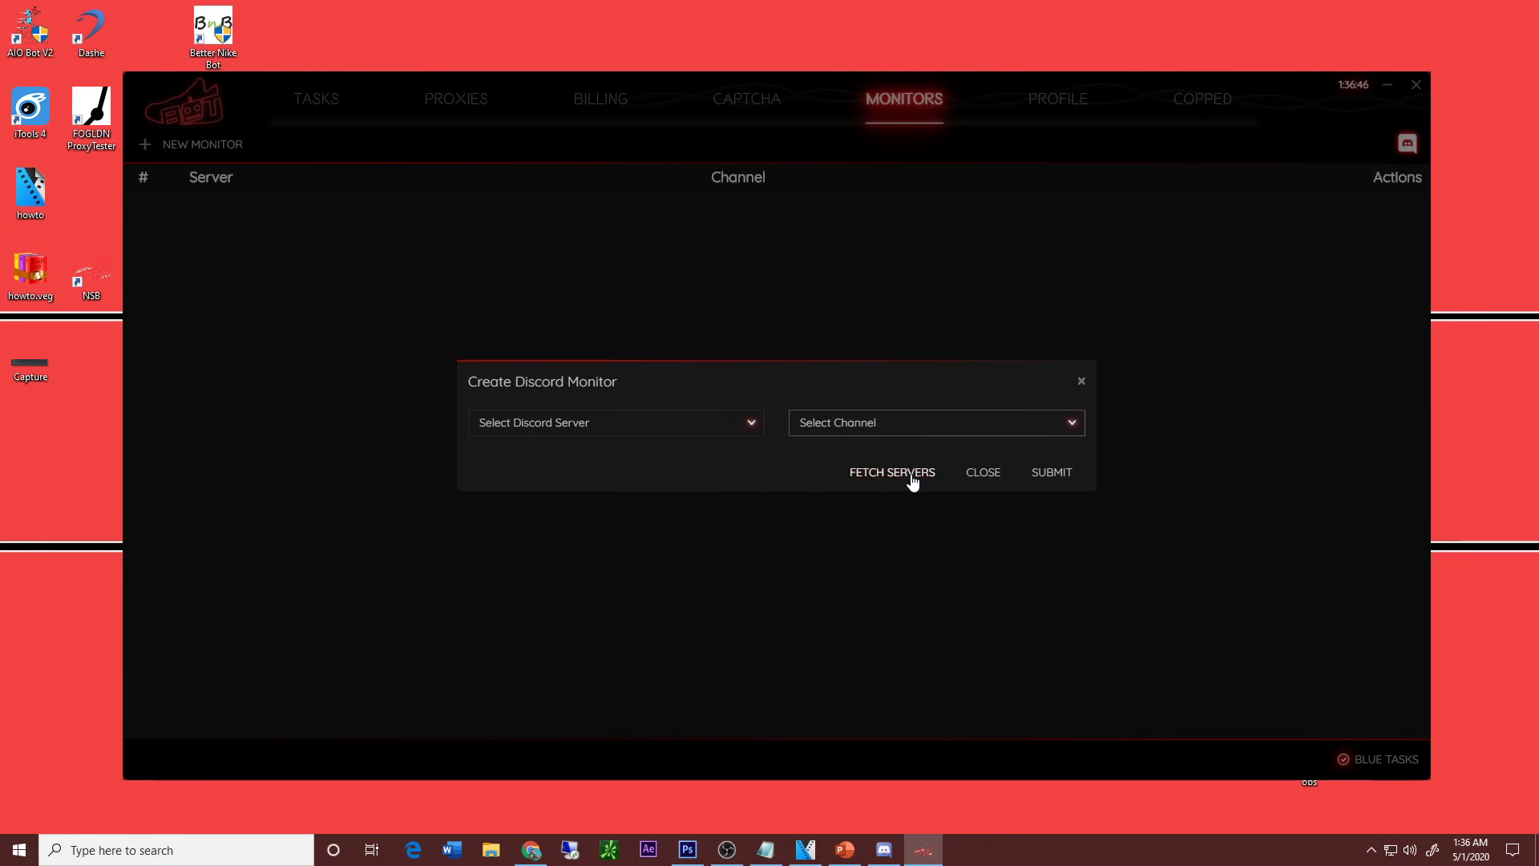
{"action": "left_click", "coordinate": [737, 428]}
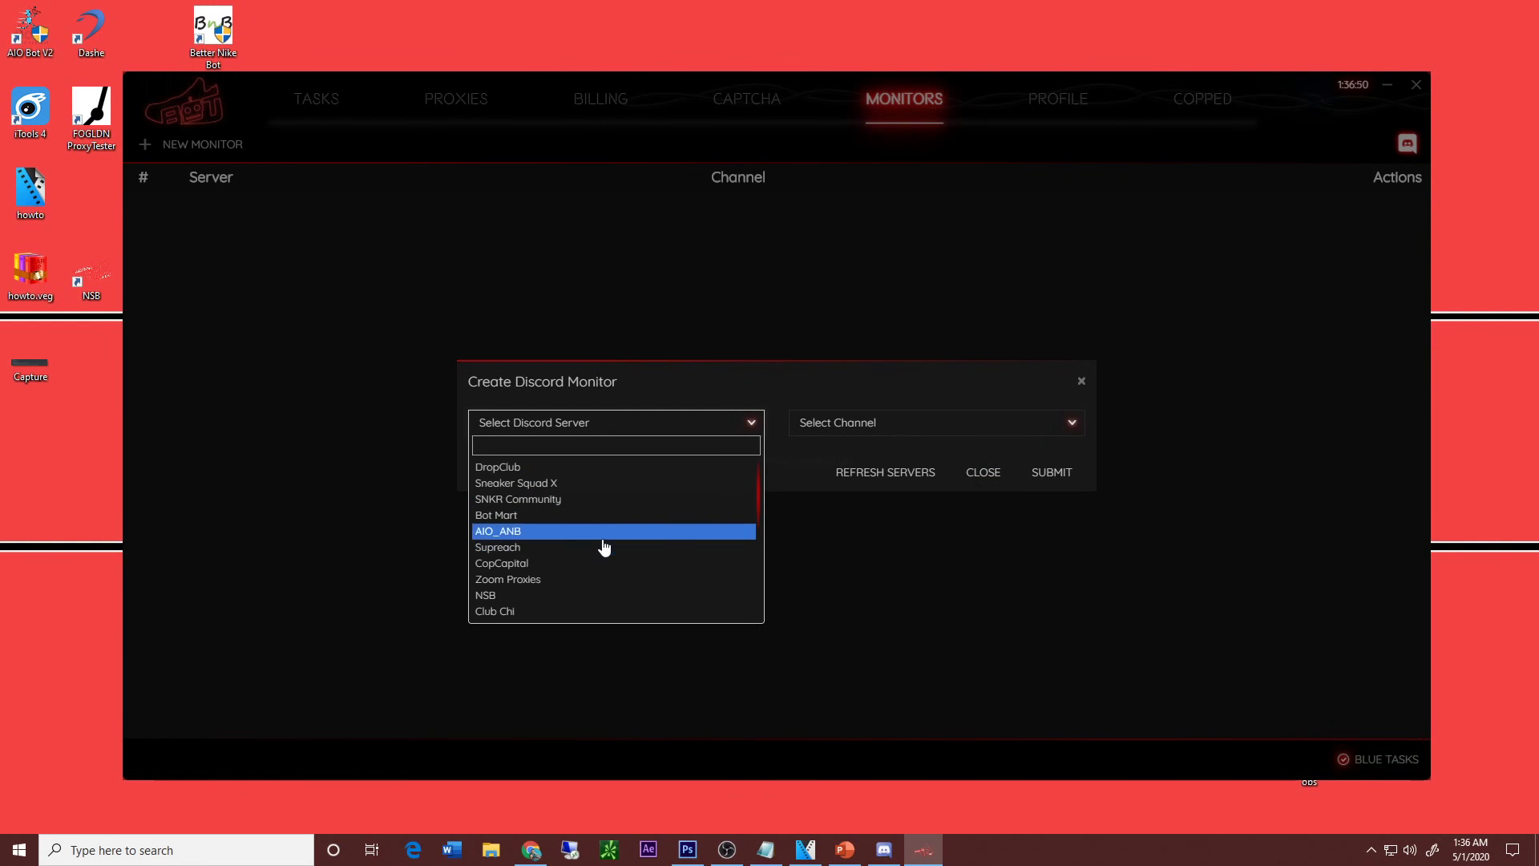
{"action": "scroll", "coordinate": [597, 610], "scroll_direction": "down", "scroll_amount": 2}
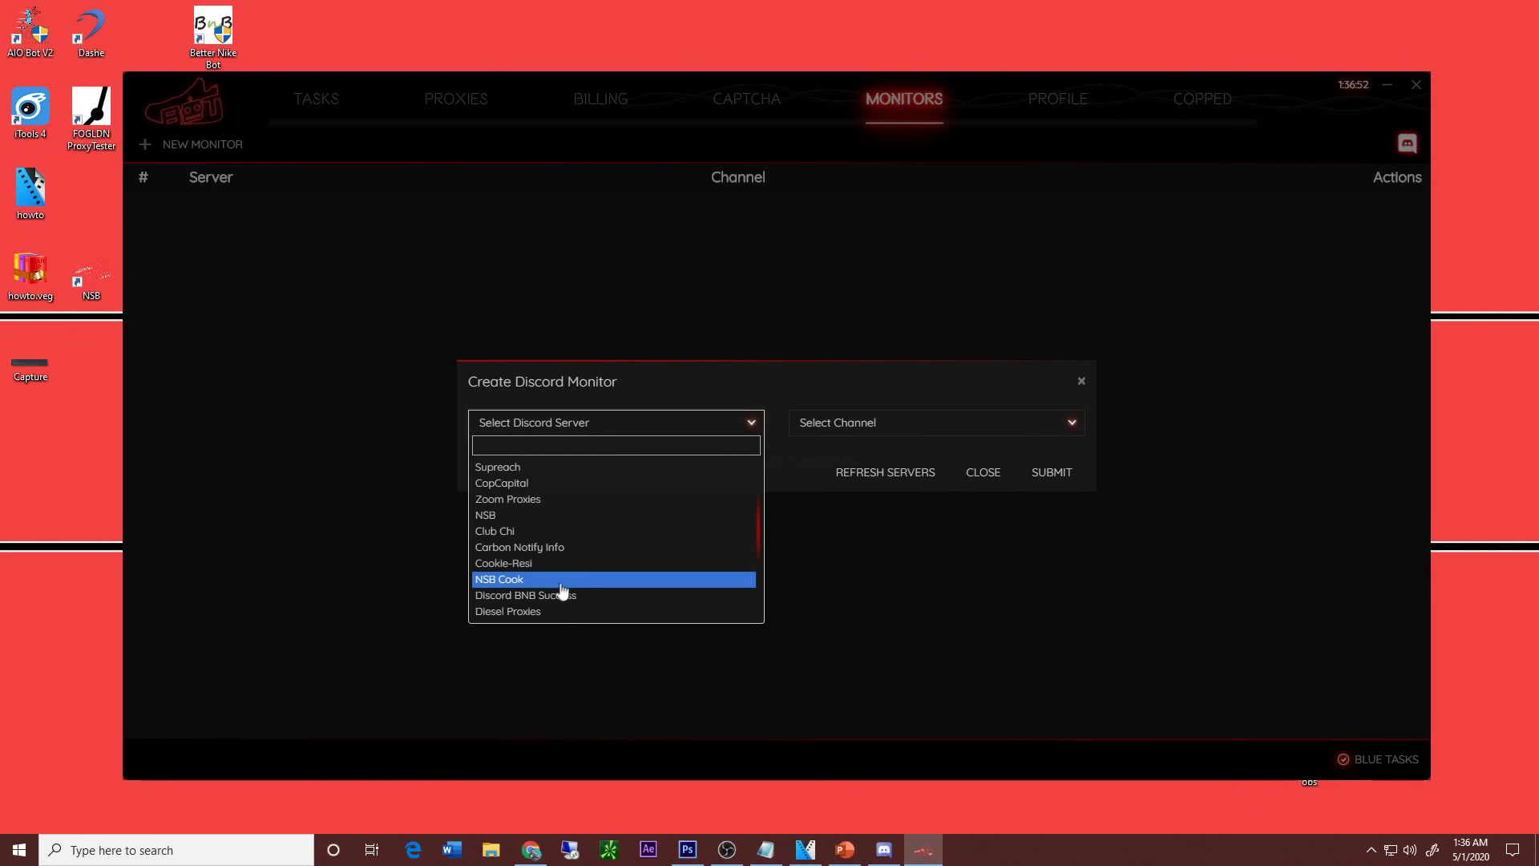
{"action": "scroll", "coordinate": [573, 577], "scroll_direction": "up", "scroll_amount": 2}
{"action": "left_click", "coordinate": [564, 580]}
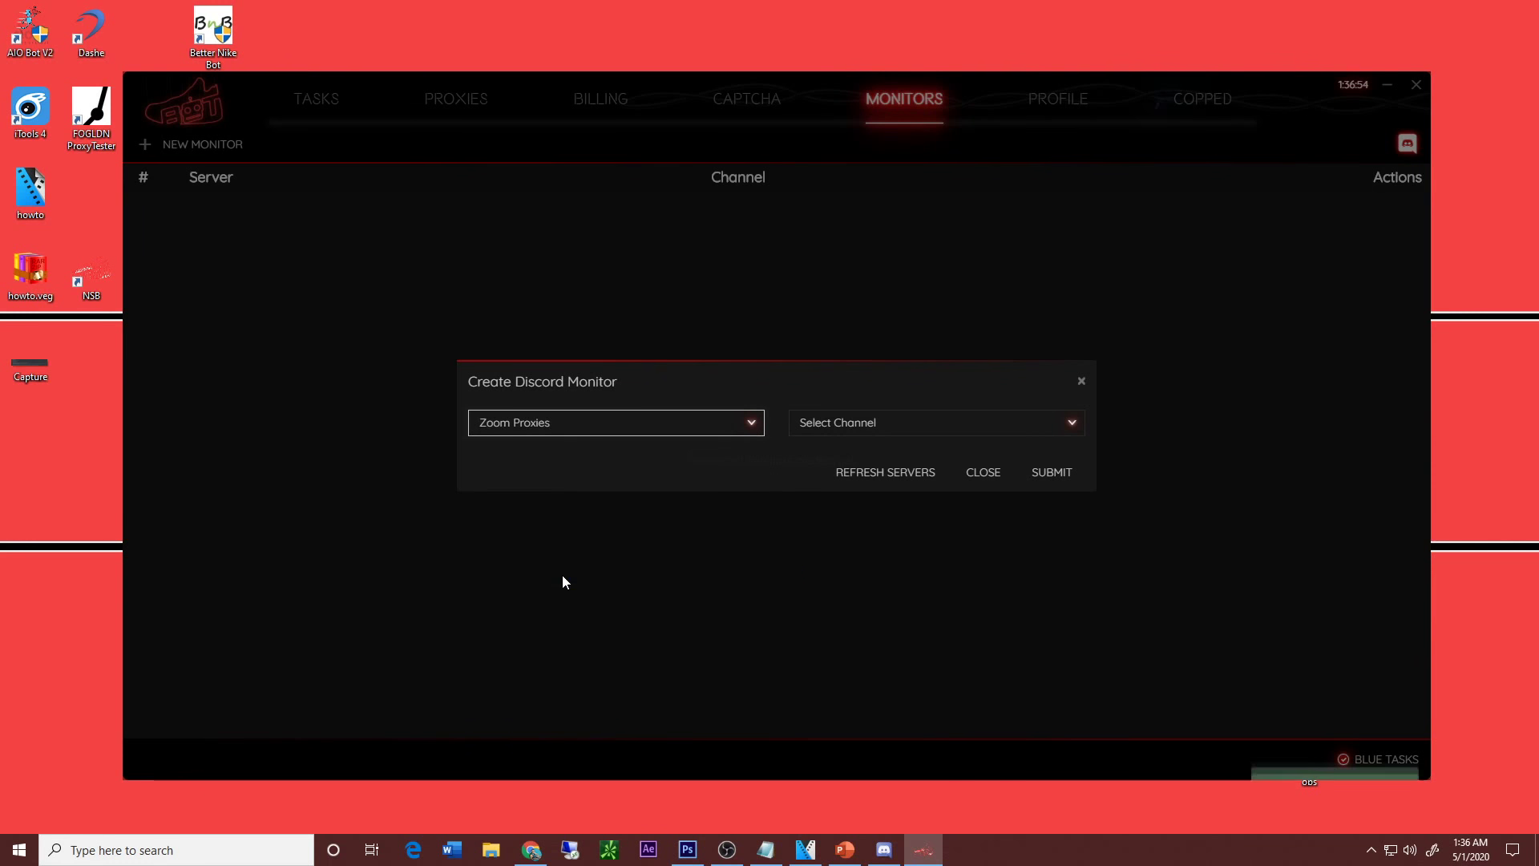
- Cancel the monitor without a channel, preview the caught products, then return to Discord monitors
{"action": "left_click", "coordinate": [922, 435]}
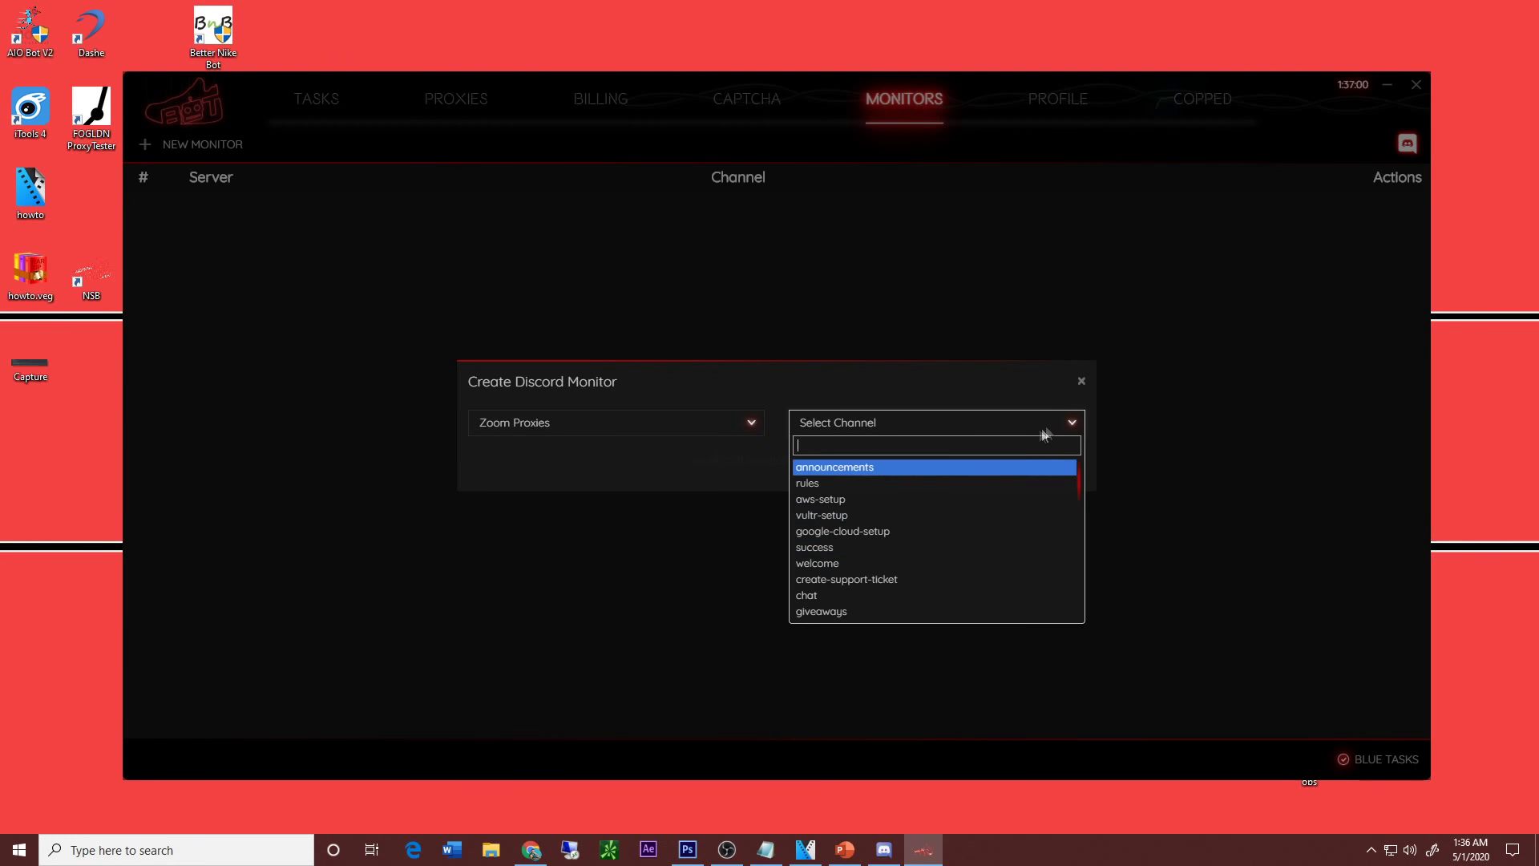
{"action": "left_click", "coordinate": [1081, 391]}
{"action": "left_click", "coordinate": [1081, 382]}
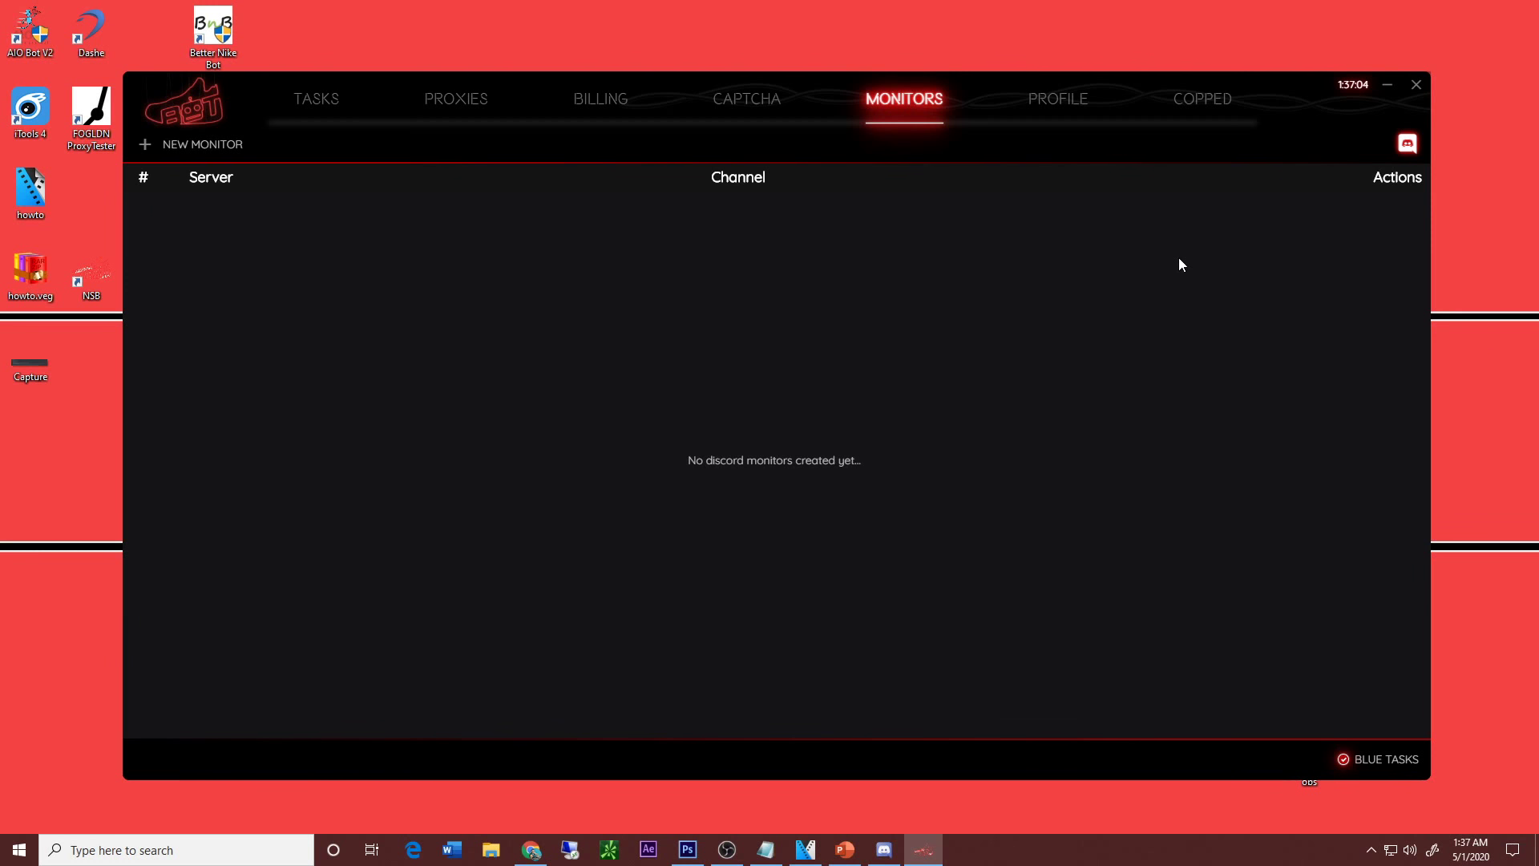
{"action": "left_click", "coordinate": [337, 96]}
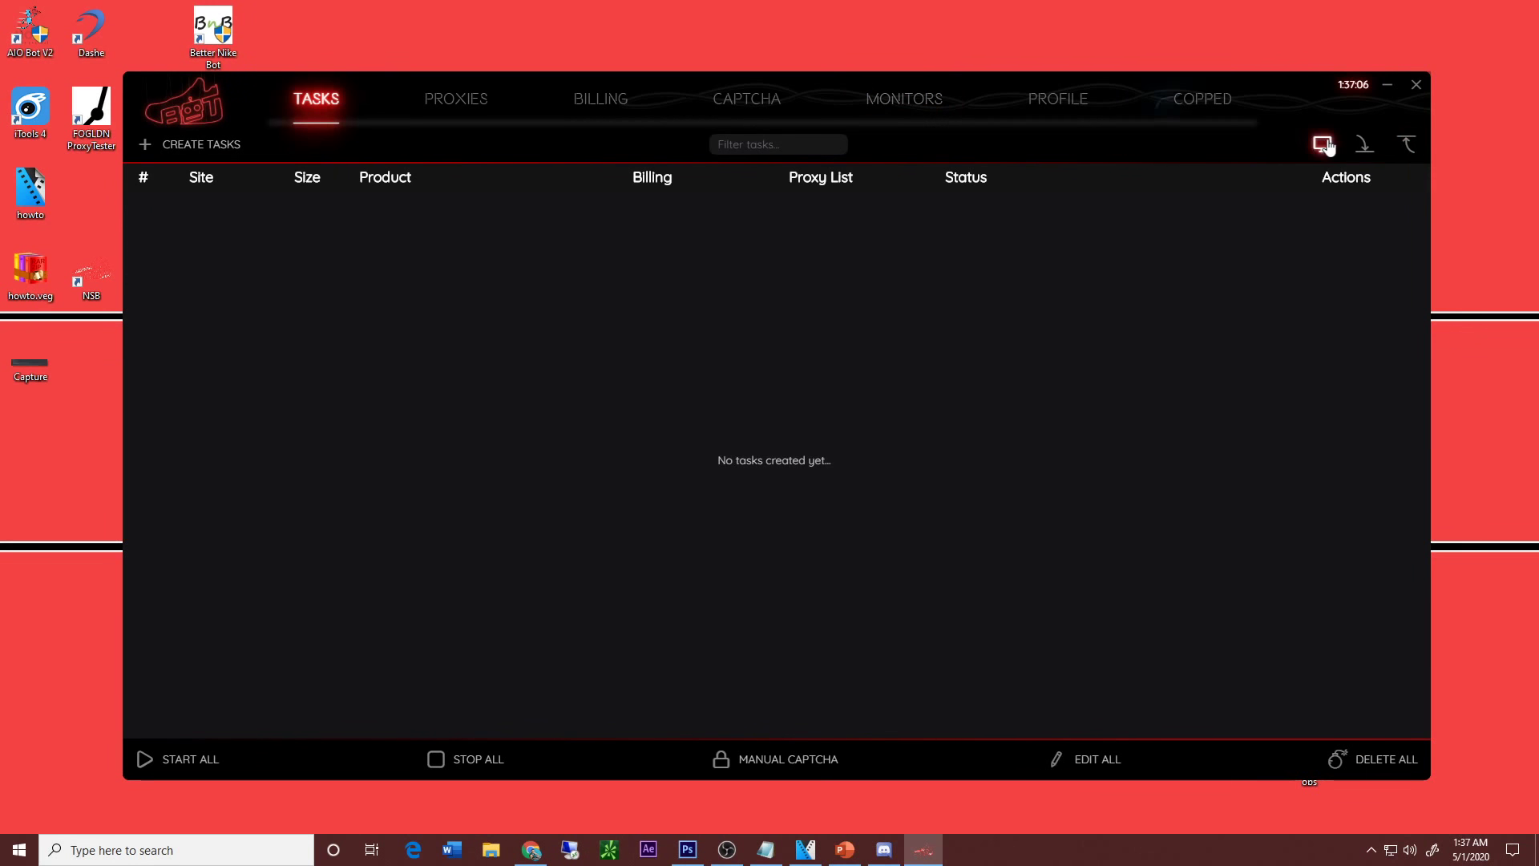
{"action": "left_click", "coordinate": [1323, 145]}
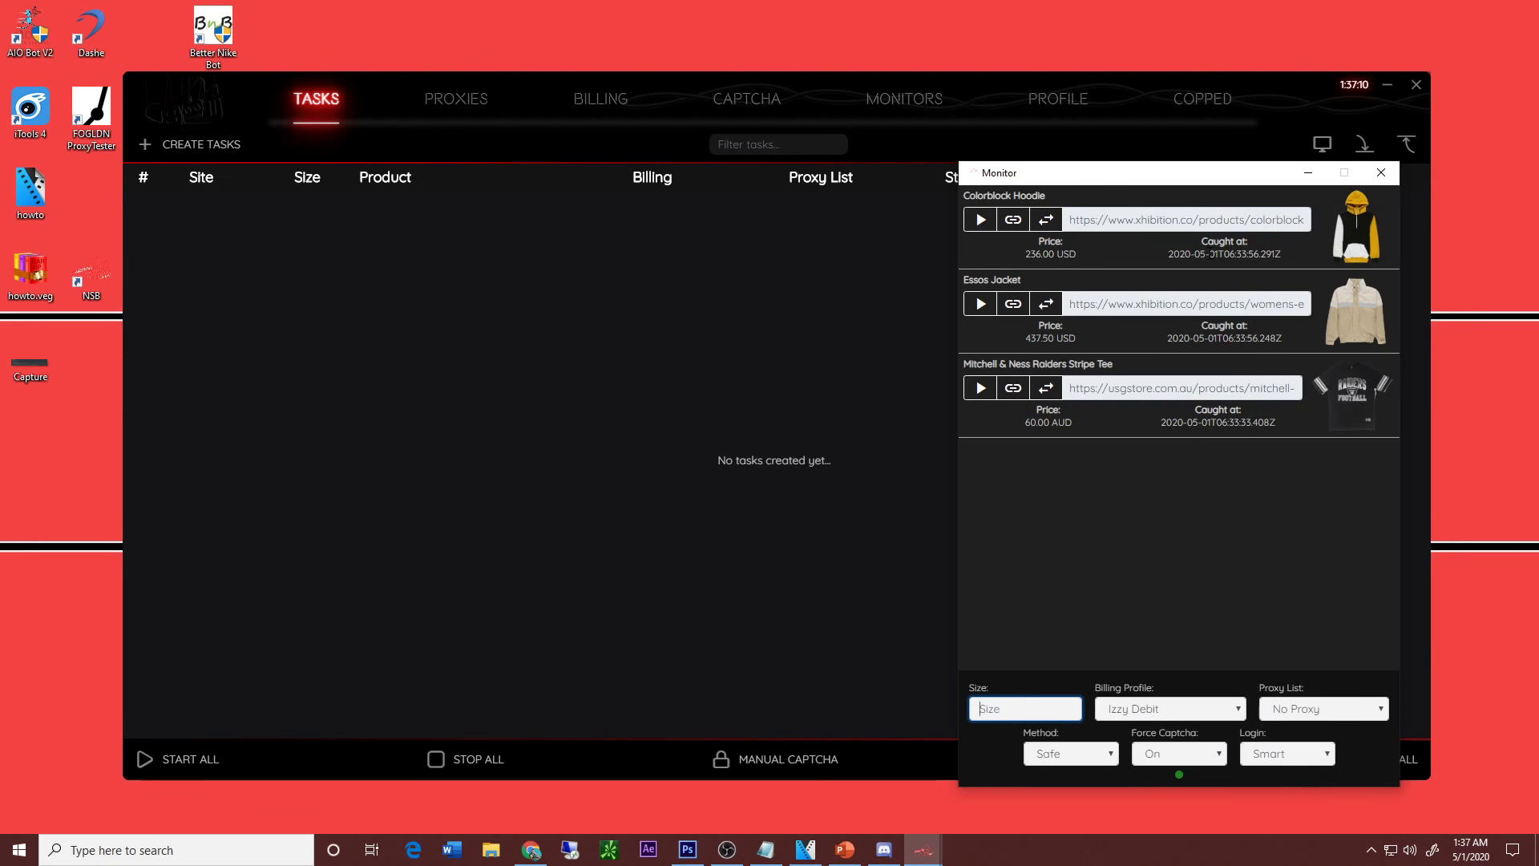
{"action": "left_click", "coordinate": [1380, 173]}
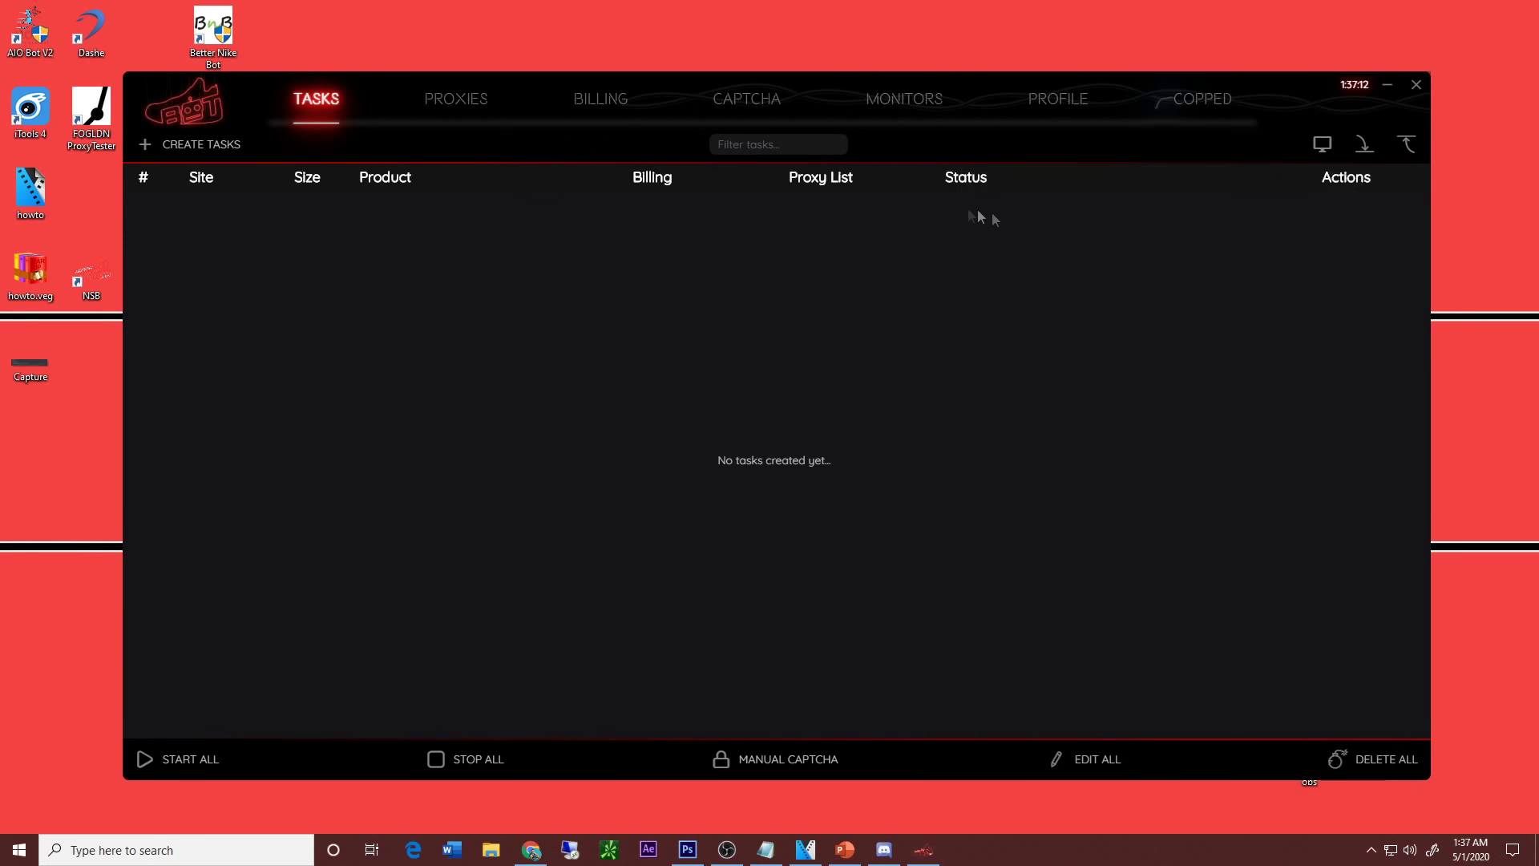
{"action": "left_click", "coordinate": [914, 116]}
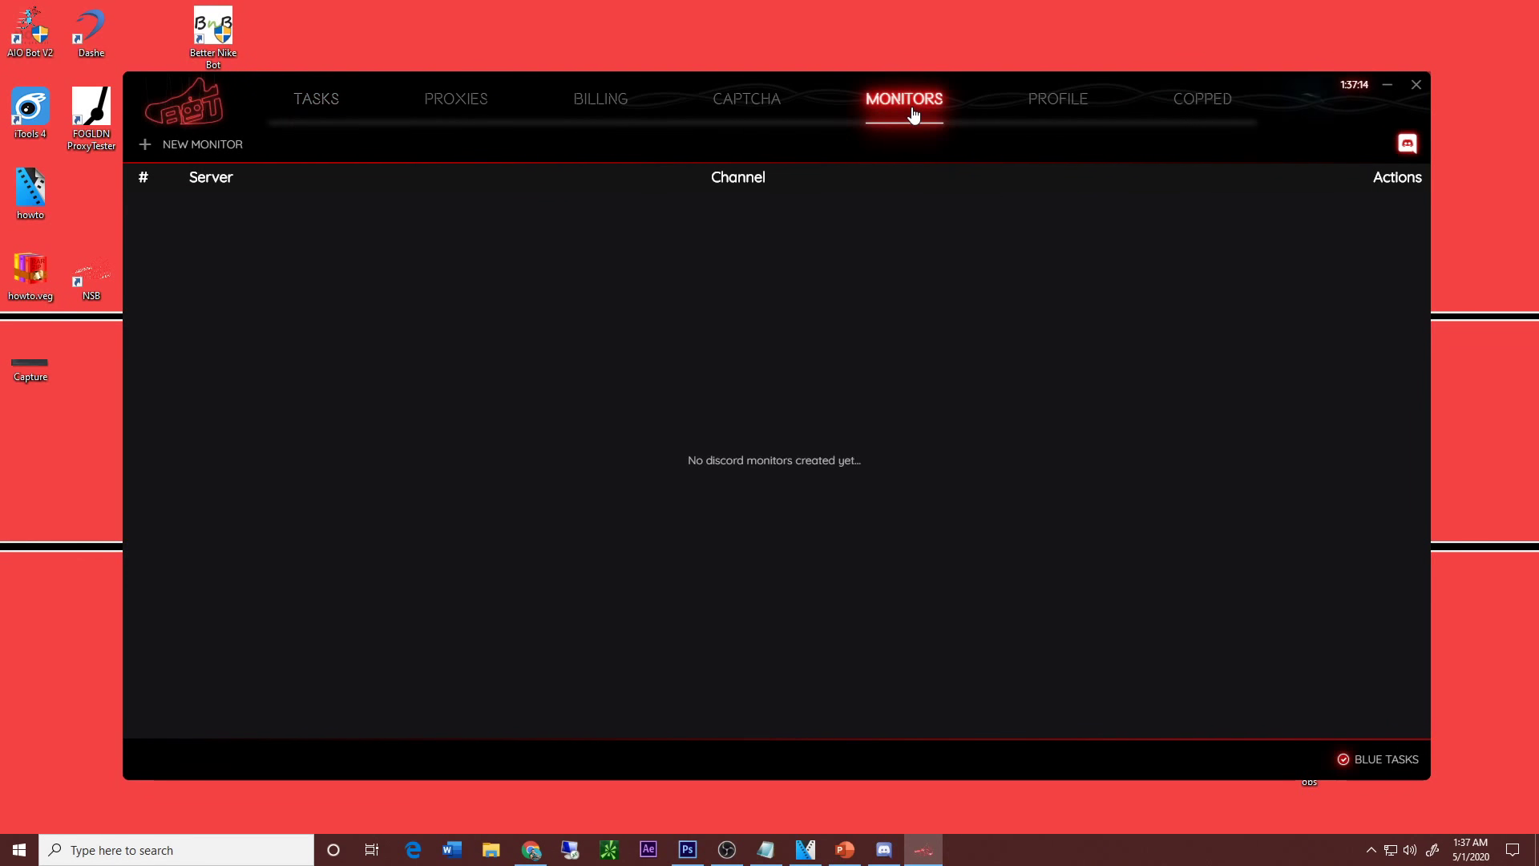
- View the Profile page with version info and glance at the account pool settings
{"action": "left_click", "coordinate": [1031, 104]}
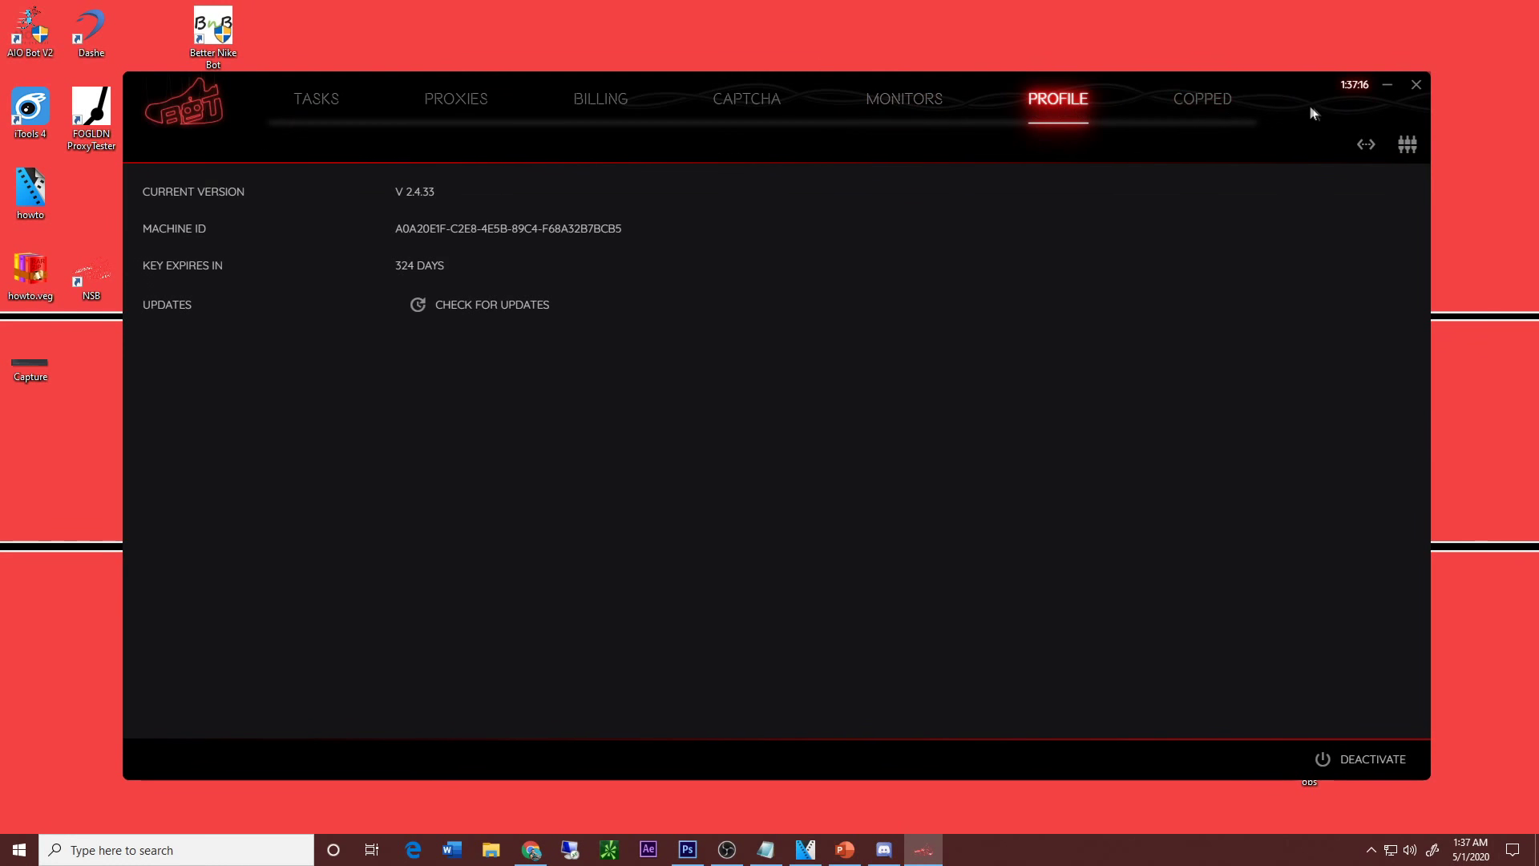
{"action": "left_click", "coordinate": [1408, 146]}
{"action": "left_click", "coordinate": [1098, 304]}
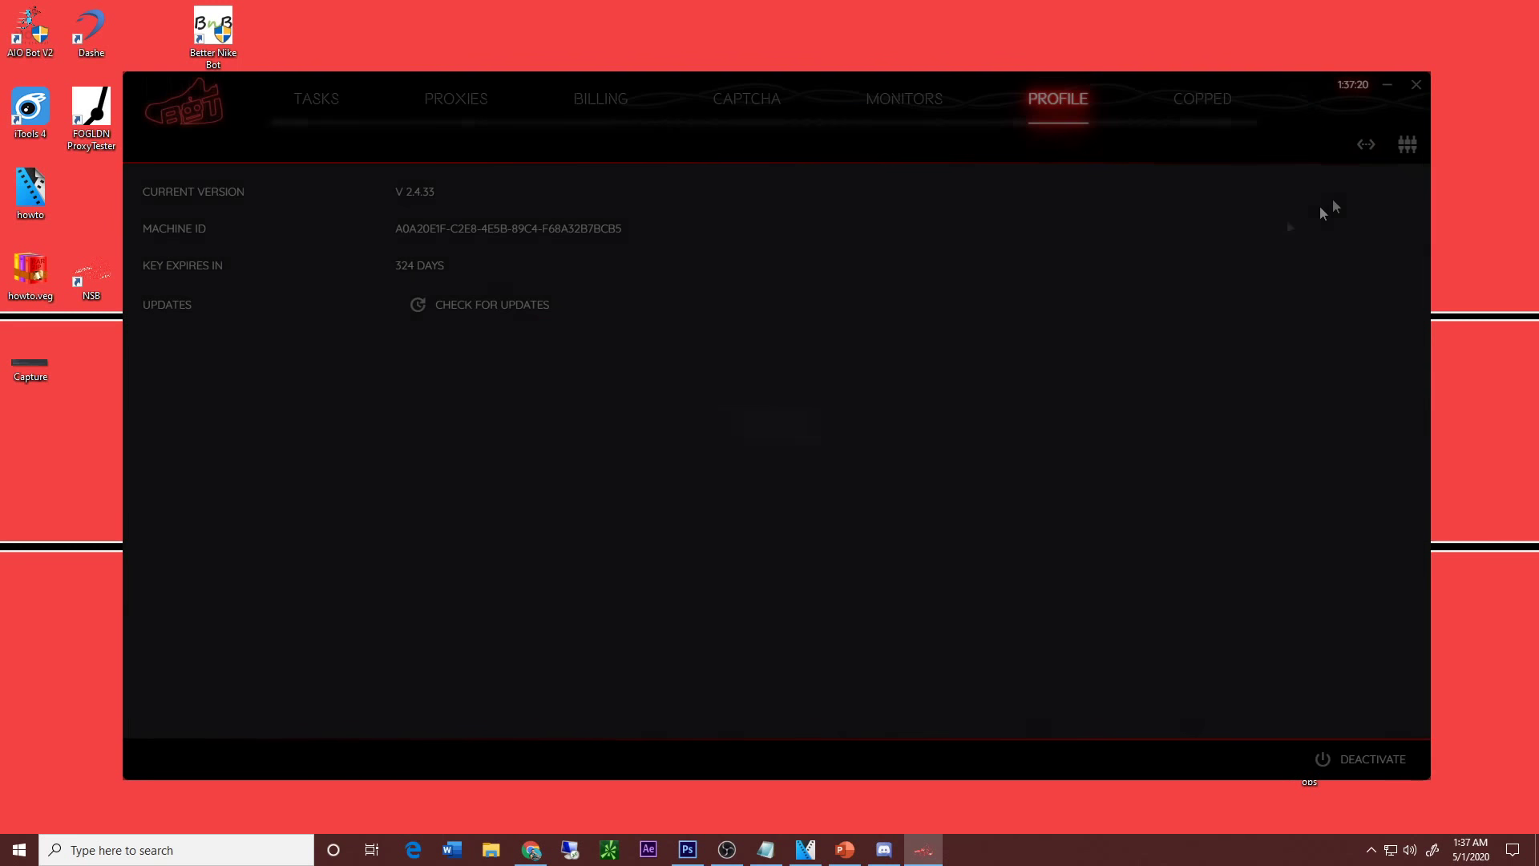
- Check the Discord webhook settings without changes, then switch over to Discord
{"action": "left_click", "coordinate": [1366, 144]}
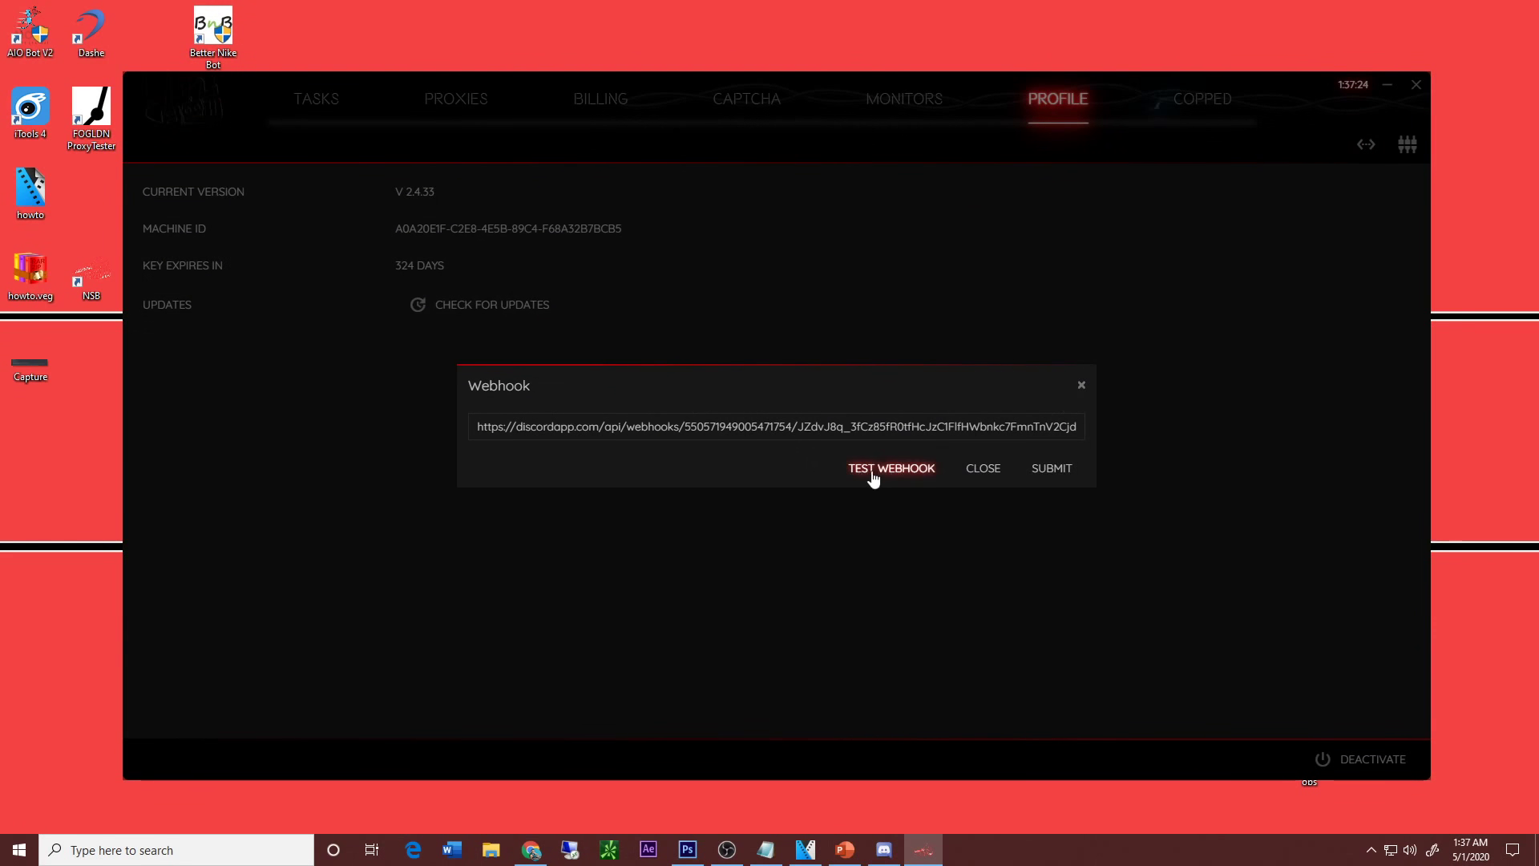
{"action": "left_click", "coordinate": [1082, 388]}
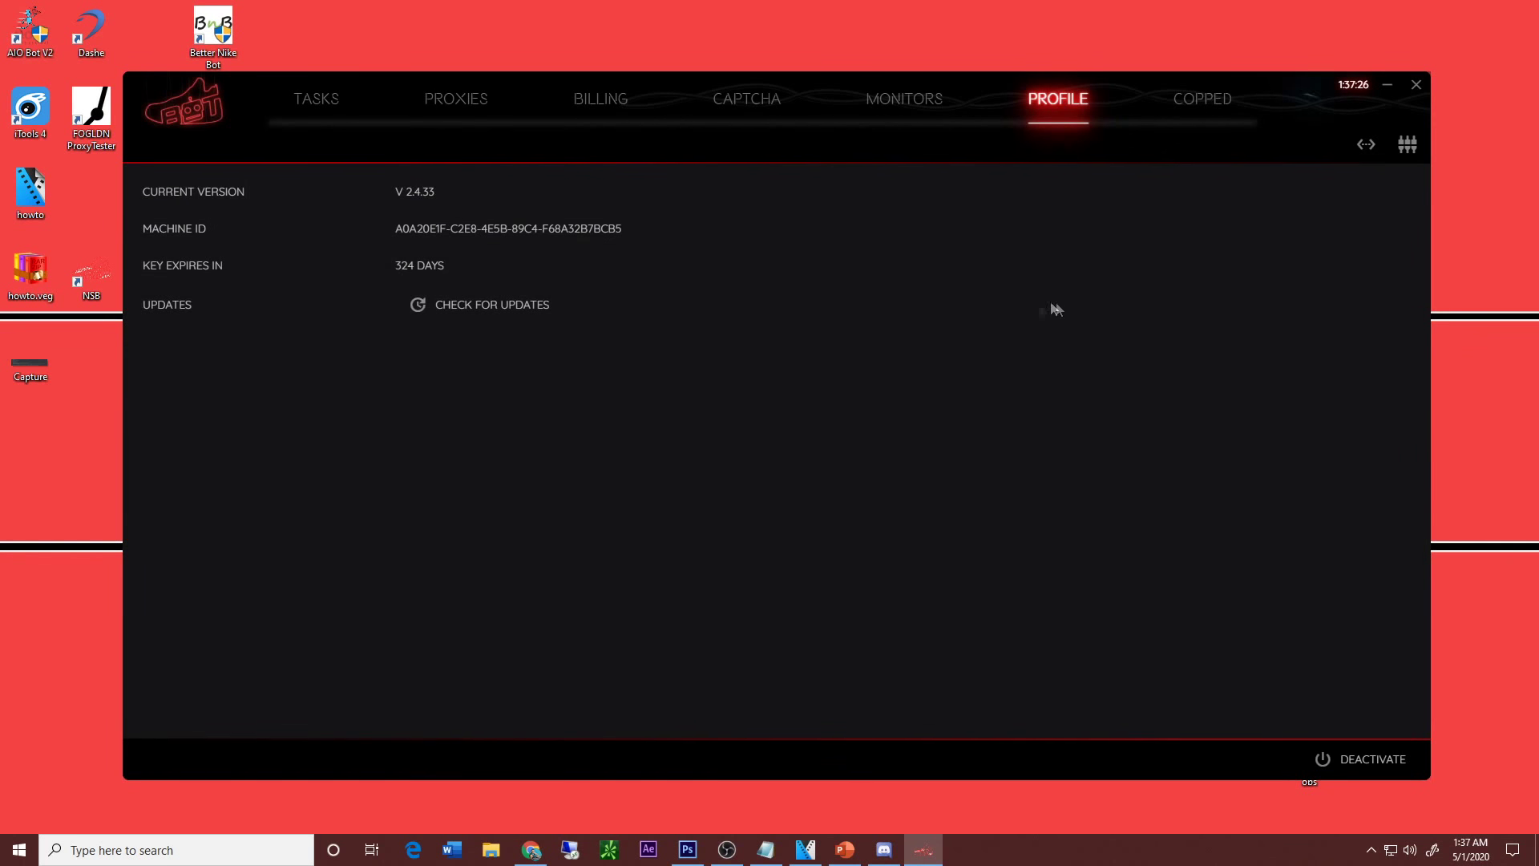
{"action": "left_click", "coordinate": [885, 850]}
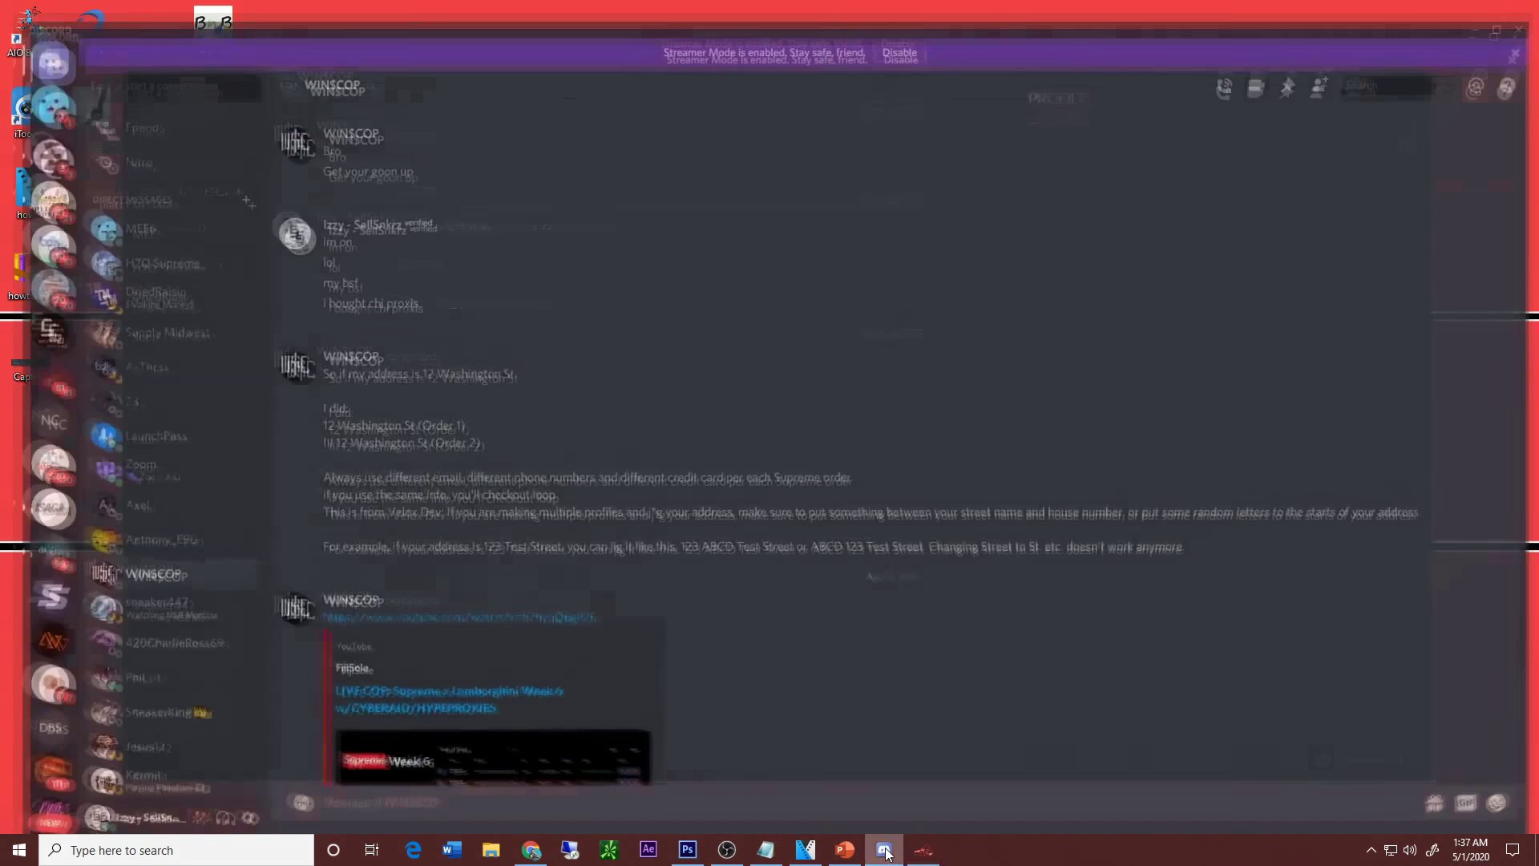
- Scroll NSB Cook's #general checkout posts back to the February 2019 welcome, then minimize Discord
{"action": "left_click", "coordinate": [28, 407]}
{"action": "scroll", "coordinate": [679, 611], "scroll_direction": "up", "scroll_amount": 10}
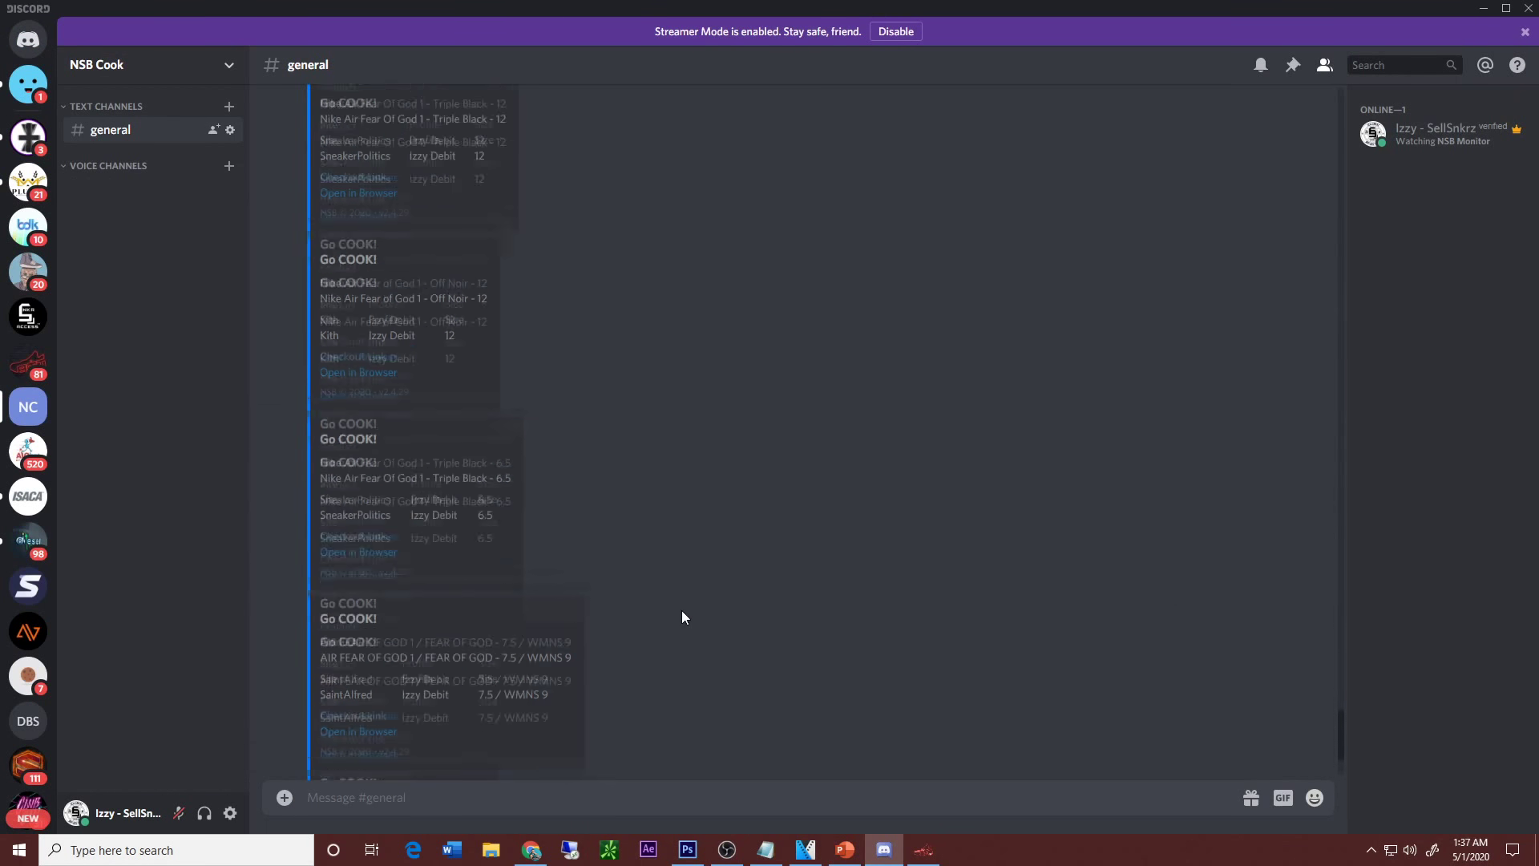
{"action": "scroll", "coordinate": [675, 605], "scroll_direction": "up", "scroll_amount": 10}
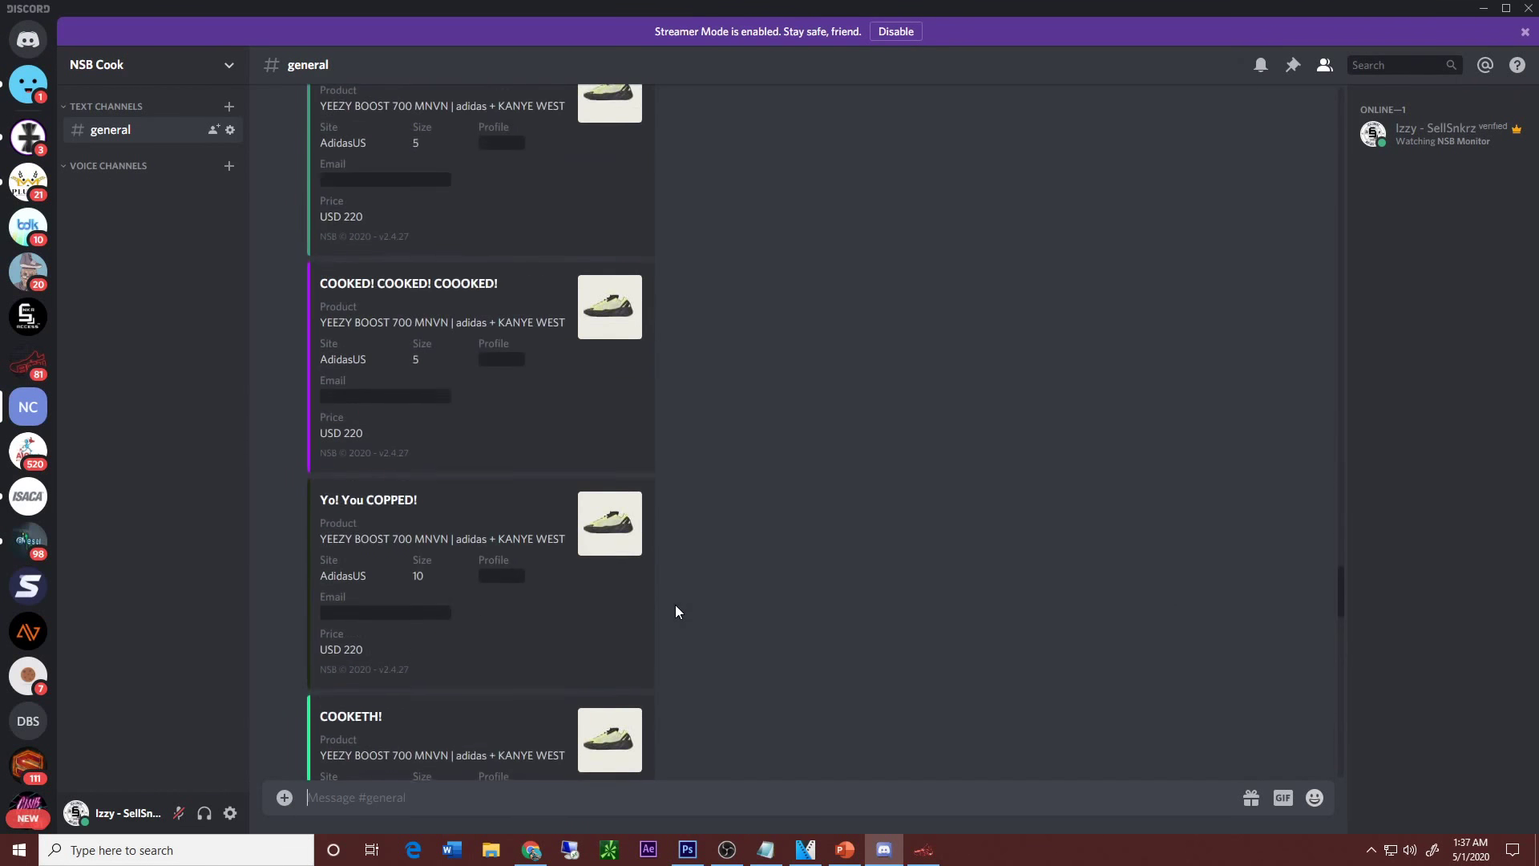
{"action": "scroll", "coordinate": [674, 603], "scroll_direction": "up", "scroll_amount": 10}
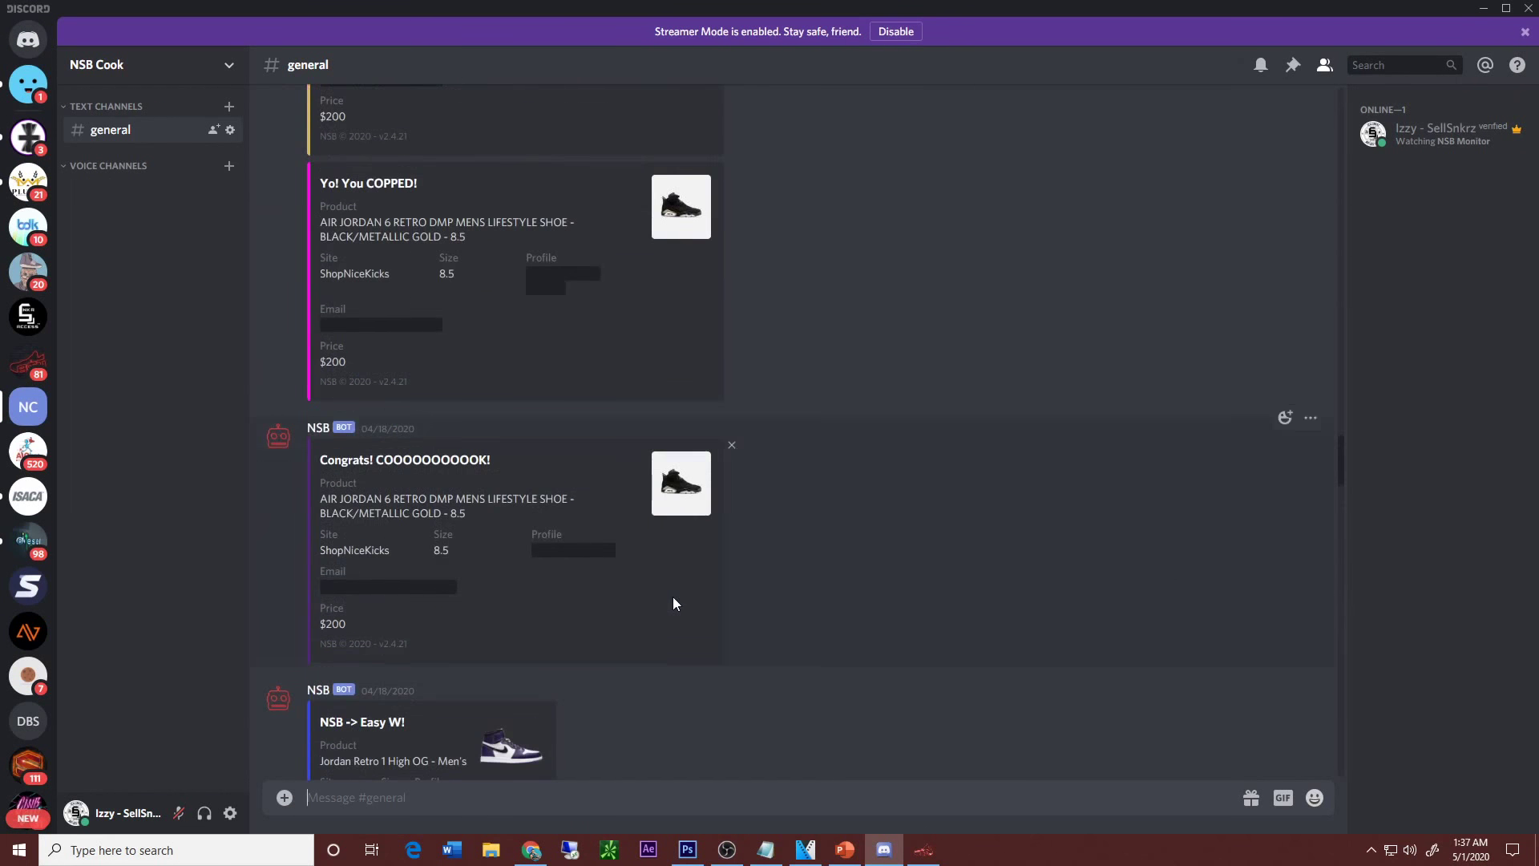
{"action": "scroll", "coordinate": [675, 603], "scroll_direction": "up", "scroll_amount": 10}
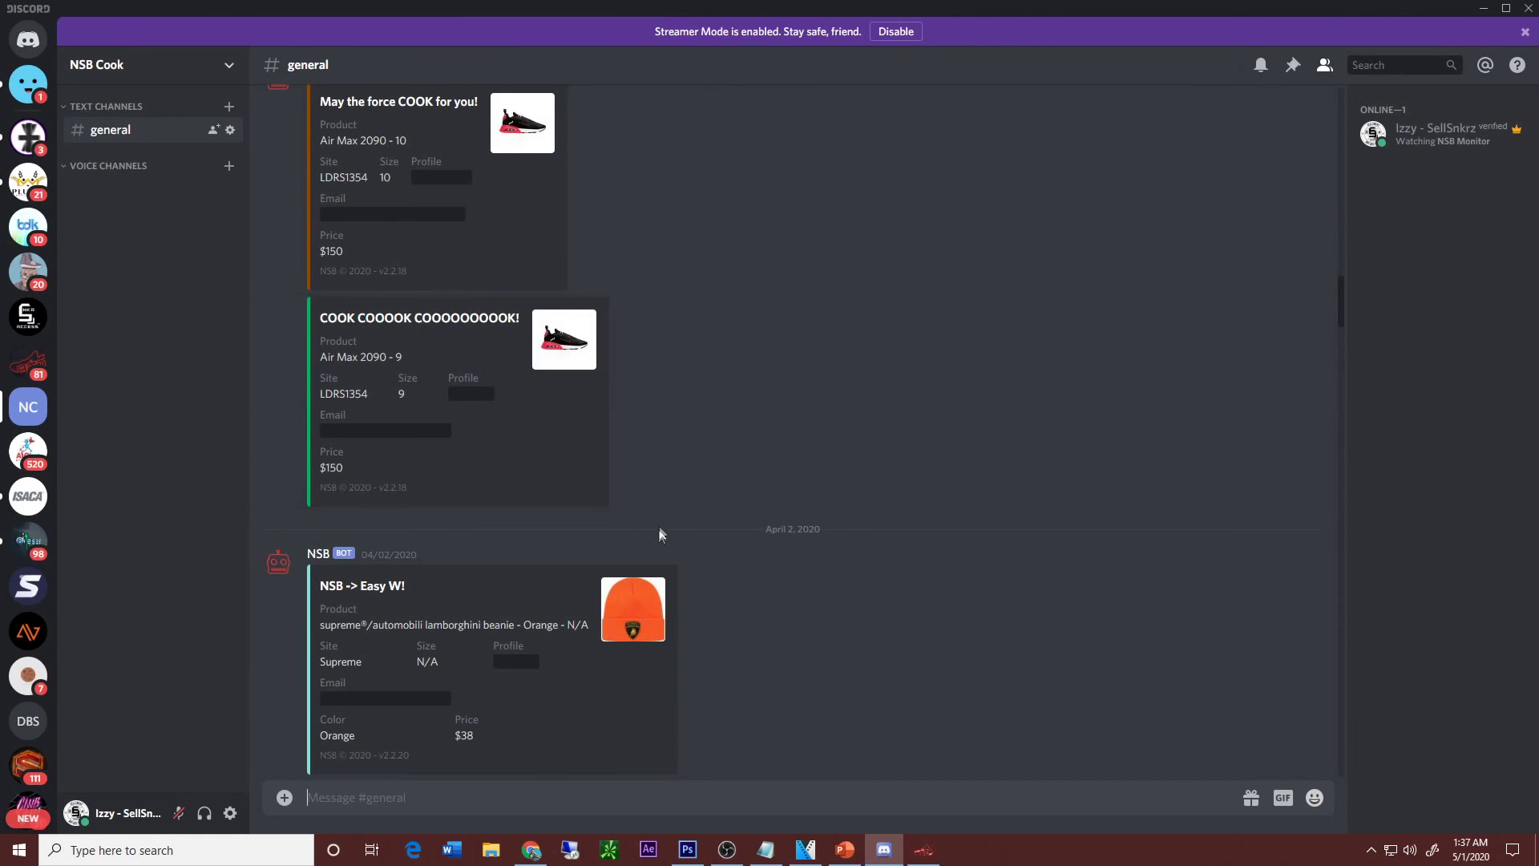
{"action": "scroll", "coordinate": [660, 533], "scroll_direction": "up", "scroll_amount": 10}
{"action": "scroll", "coordinate": [659, 529], "scroll_direction": "up", "scroll_amount": 10}
{"action": "scroll", "coordinate": [677, 529], "scroll_direction": "up", "scroll_amount": 10}
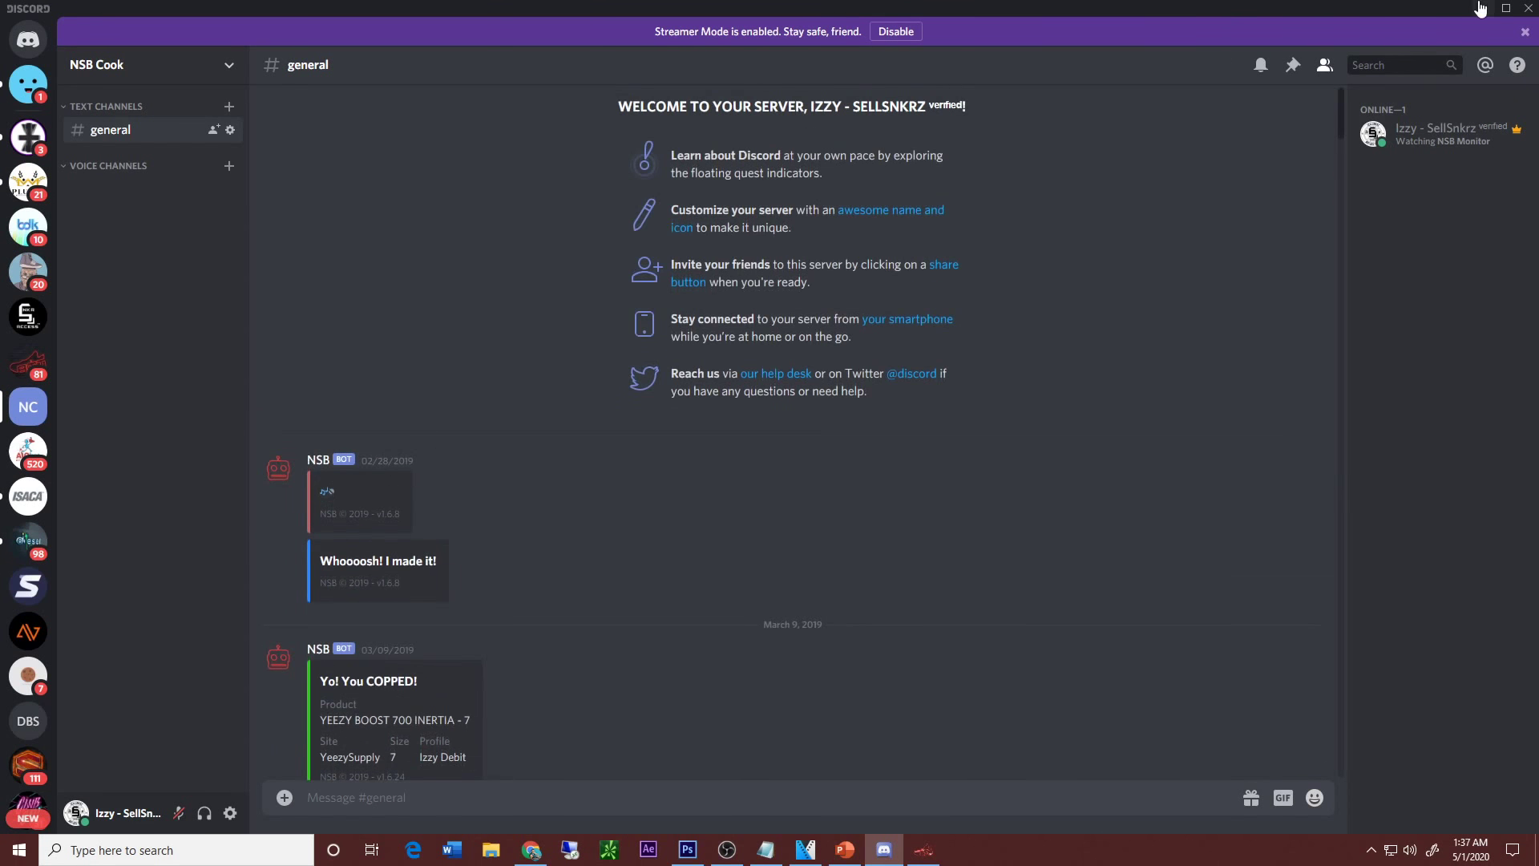
{"action": "left_click", "coordinate": [1481, 9]}
- Look over the 37 copped checkouts from Nov 2018 to Apr 2020 on the Copped page
{"action": "left_click", "coordinate": [1219, 100]}
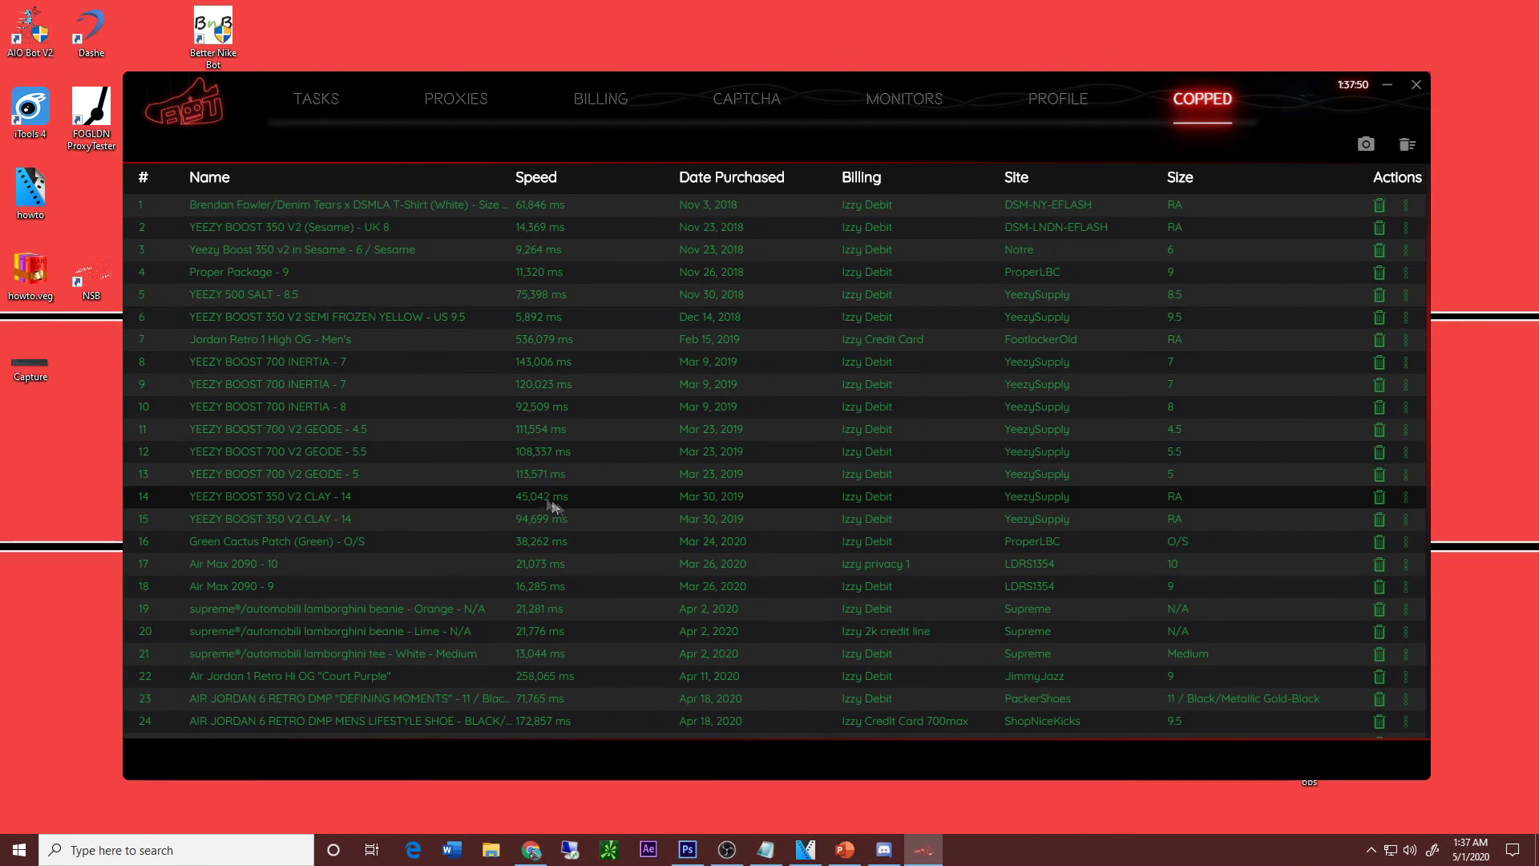
{"action": "scroll", "coordinate": [539, 490], "scroll_direction": "down", "scroll_amount": 3}
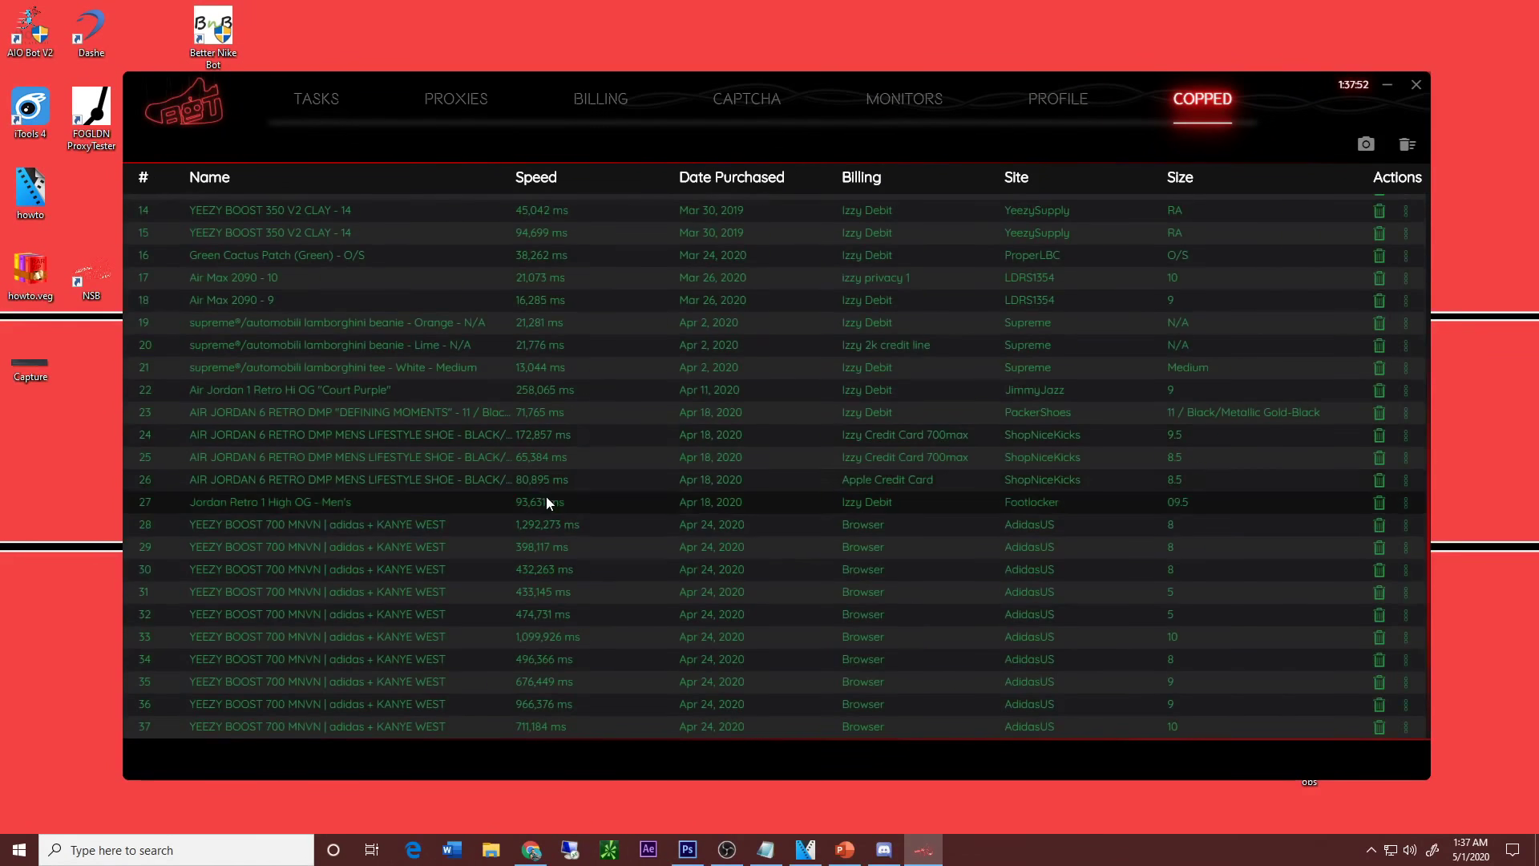
{"action": "scroll", "coordinate": [546, 495], "scroll_direction": "up", "scroll_amount": 3}
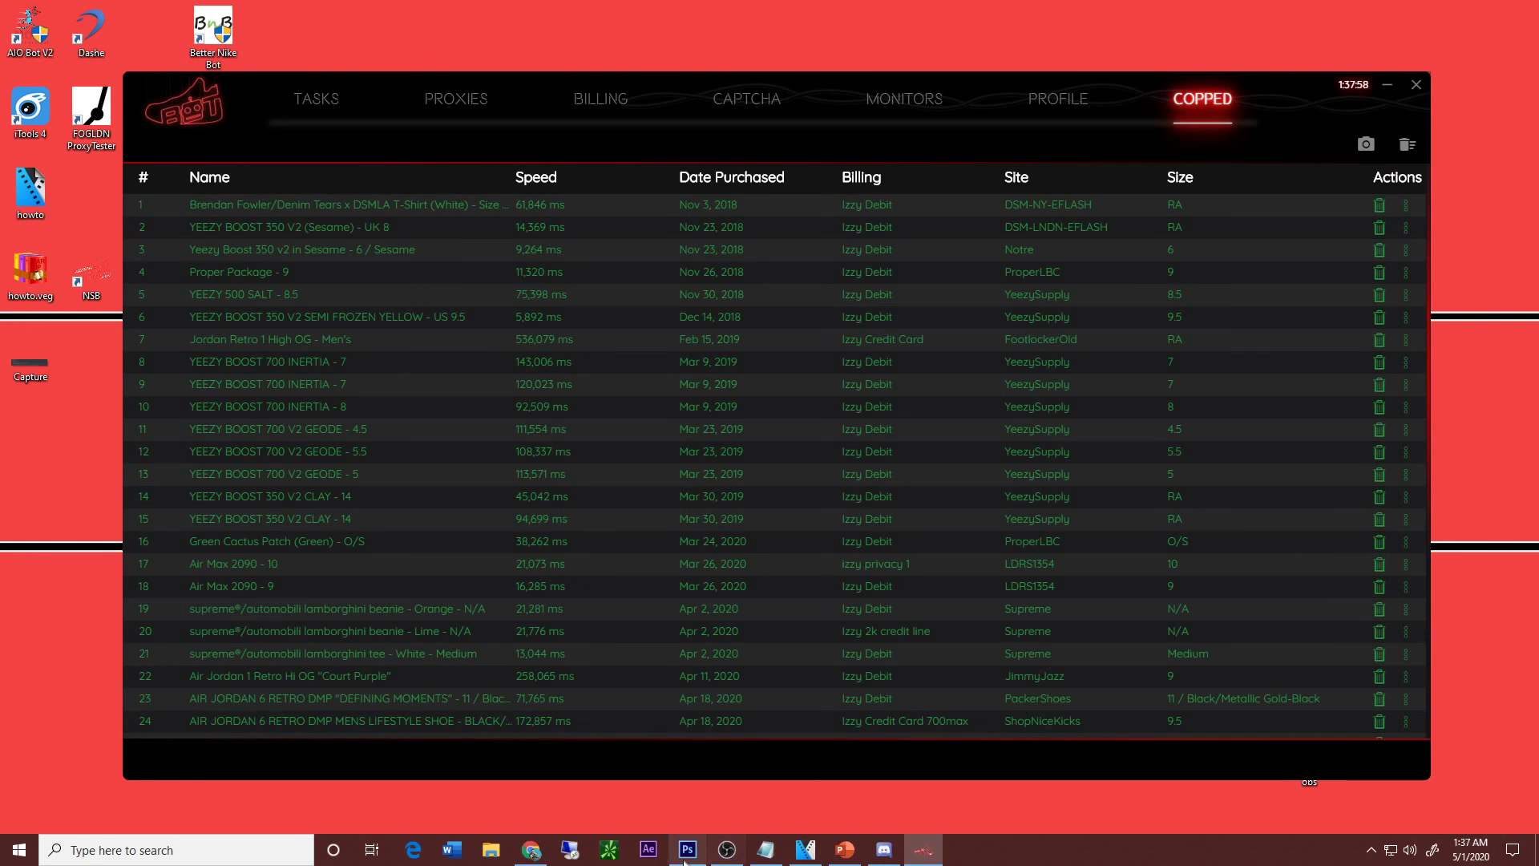
- Browse members' checkout posts in the NSB server's #success channel in Discord
{"action": "left_click", "coordinate": [884, 850]}
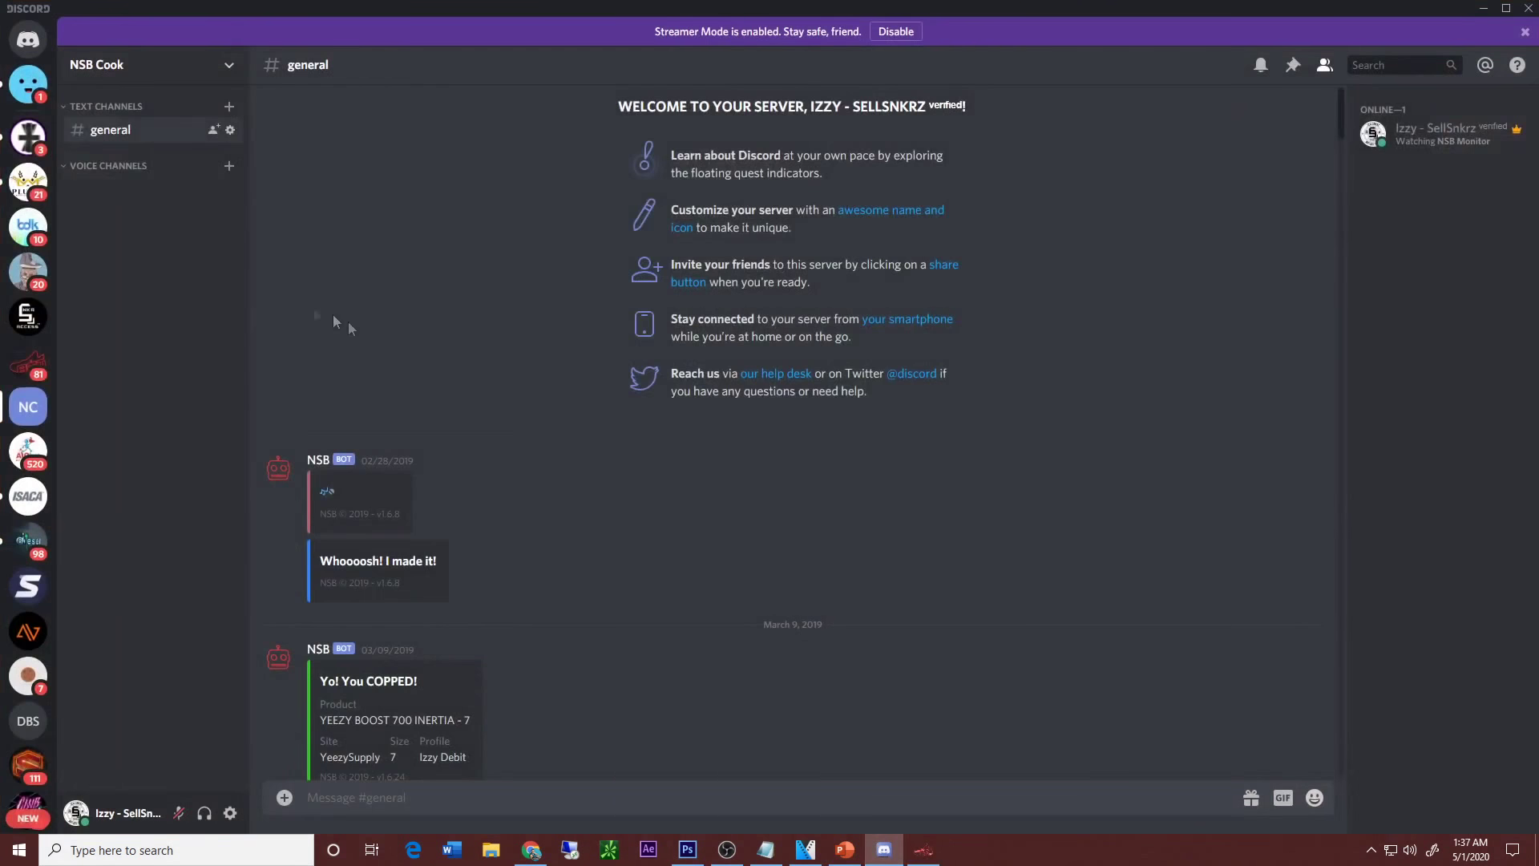
{"action": "left_click", "coordinate": [18, 367]}
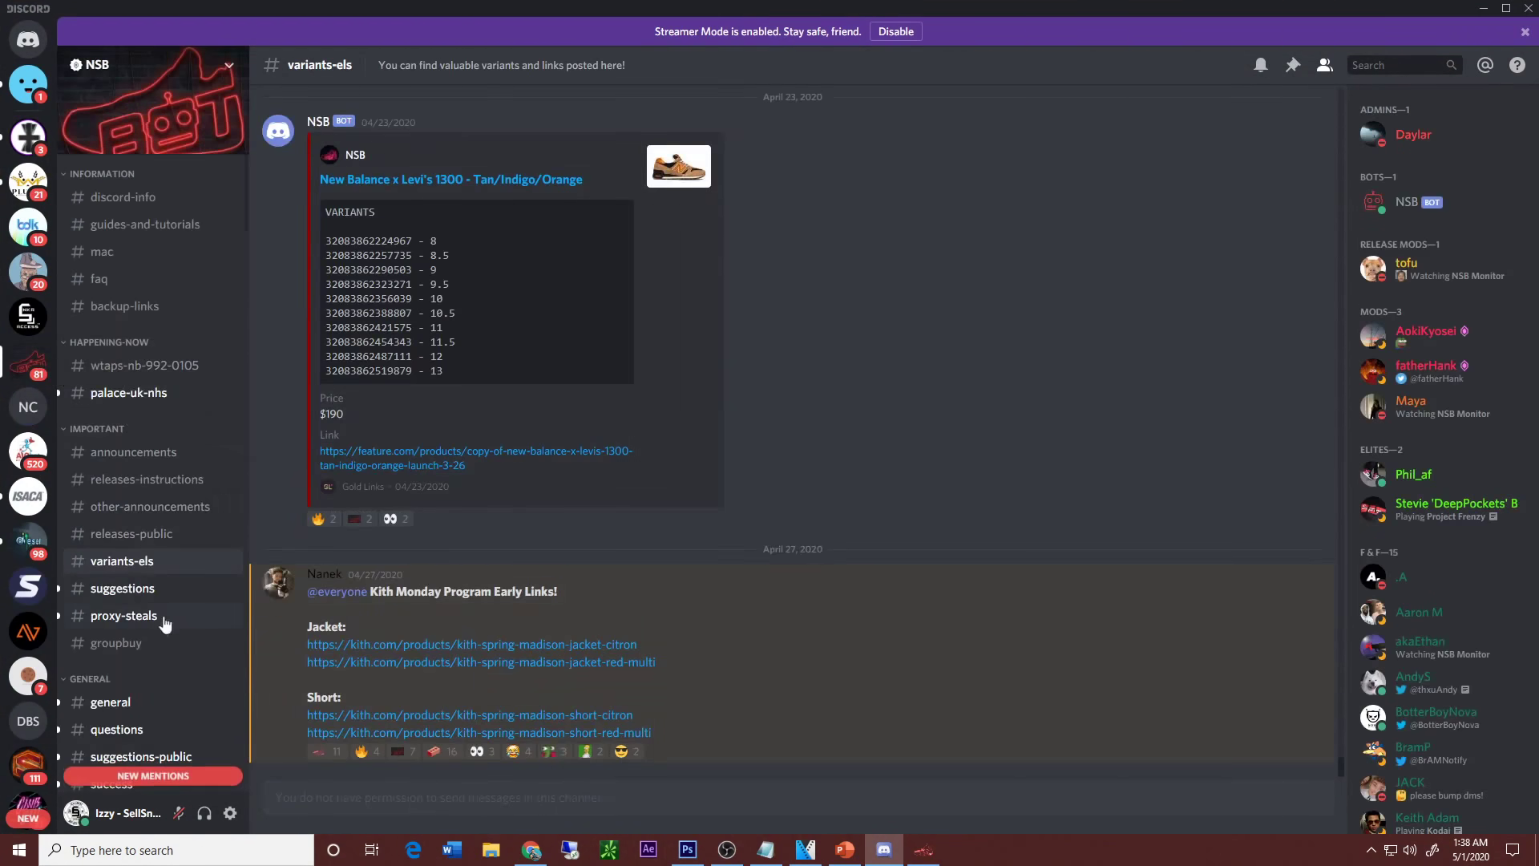
{"action": "scroll", "coordinate": [164, 593], "scroll_direction": "down", "scroll_amount": 6}
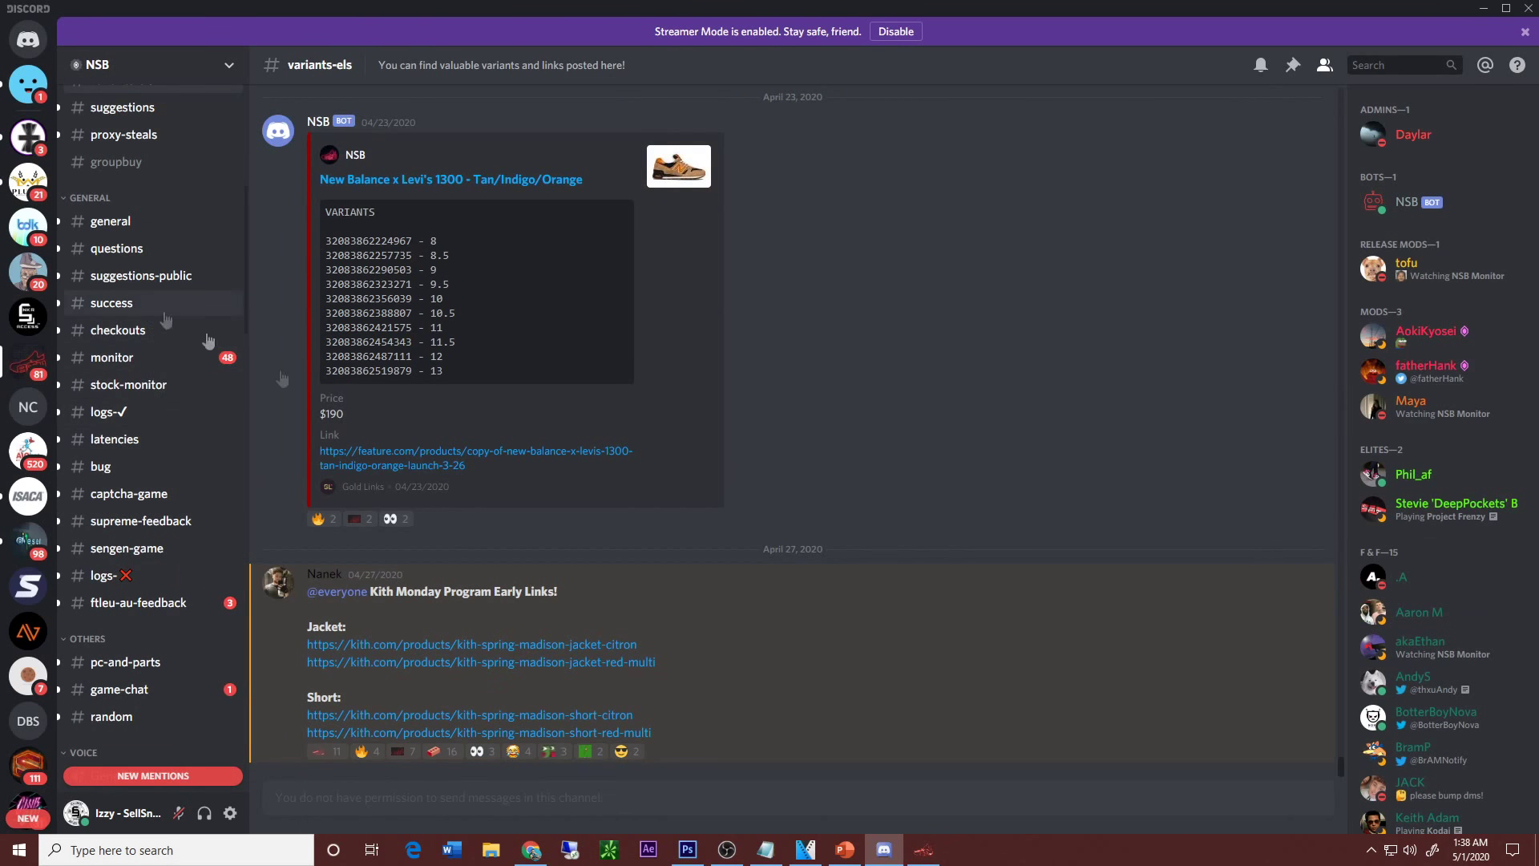
{"action": "left_click", "coordinate": [165, 312]}
{"action": "scroll", "coordinate": [627, 639], "scroll_direction": "down", "scroll_amount": 10}
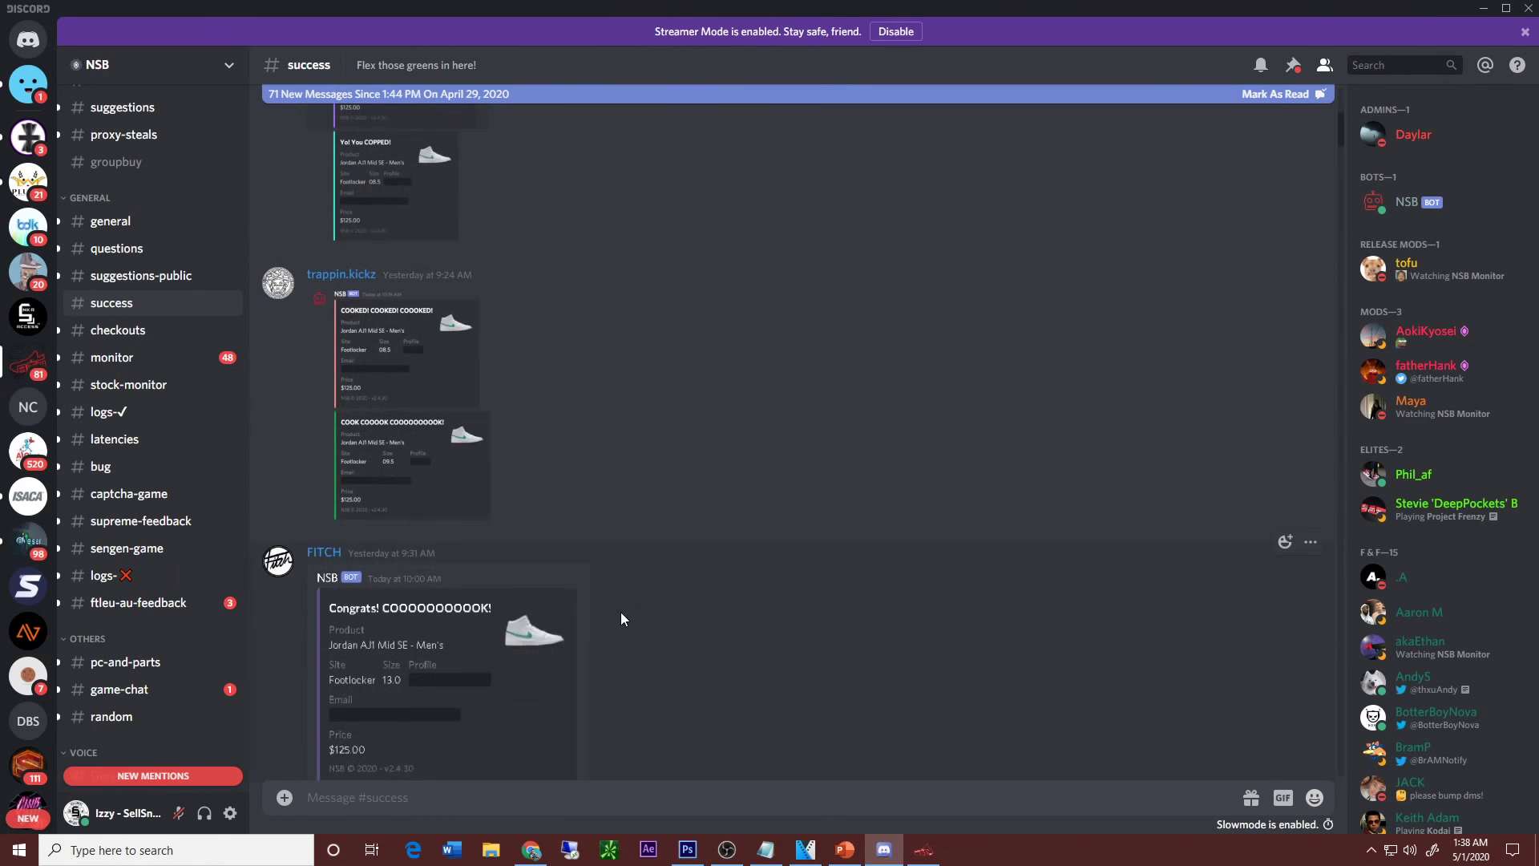
{"action": "scroll", "coordinate": [622, 613], "scroll_direction": "down", "scroll_amount": 10}
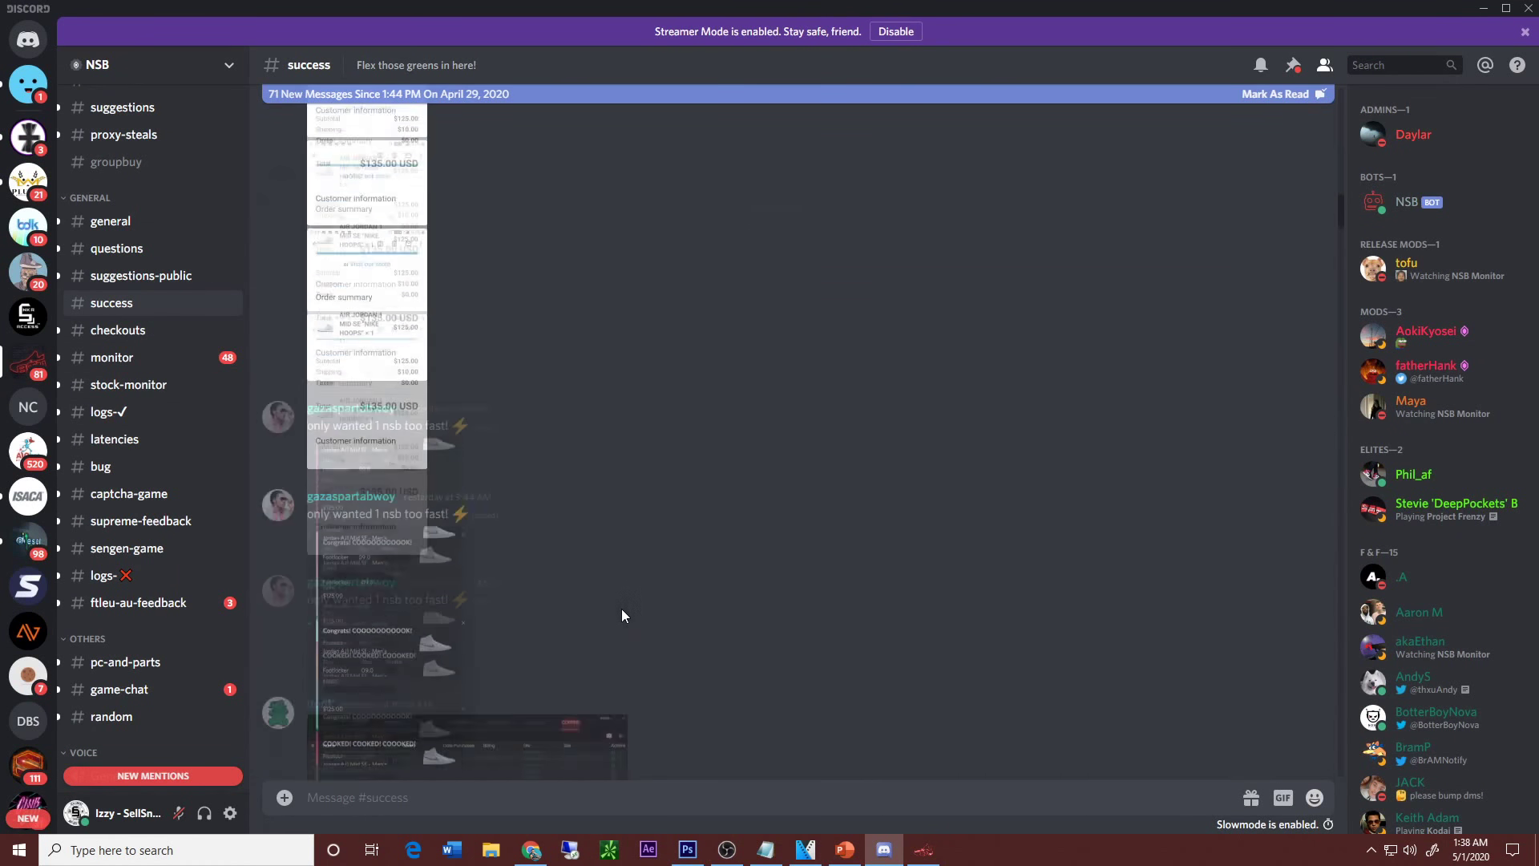
{"action": "scroll", "coordinate": [623, 615], "scroll_direction": "down", "scroll_amount": 10}
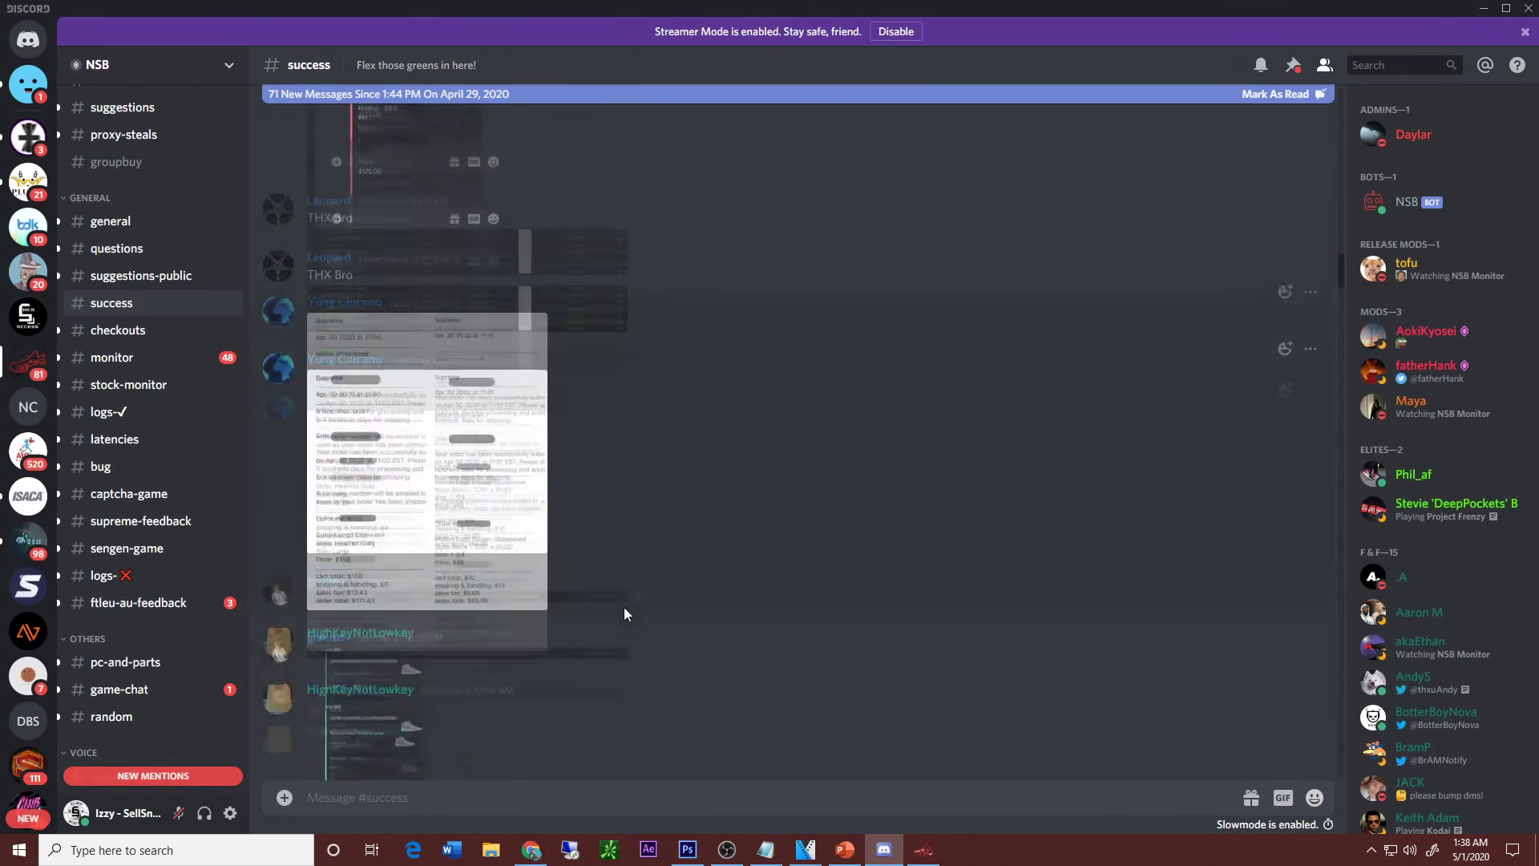
{"action": "scroll", "coordinate": [626, 614], "scroll_direction": "down", "scroll_amount": 10}
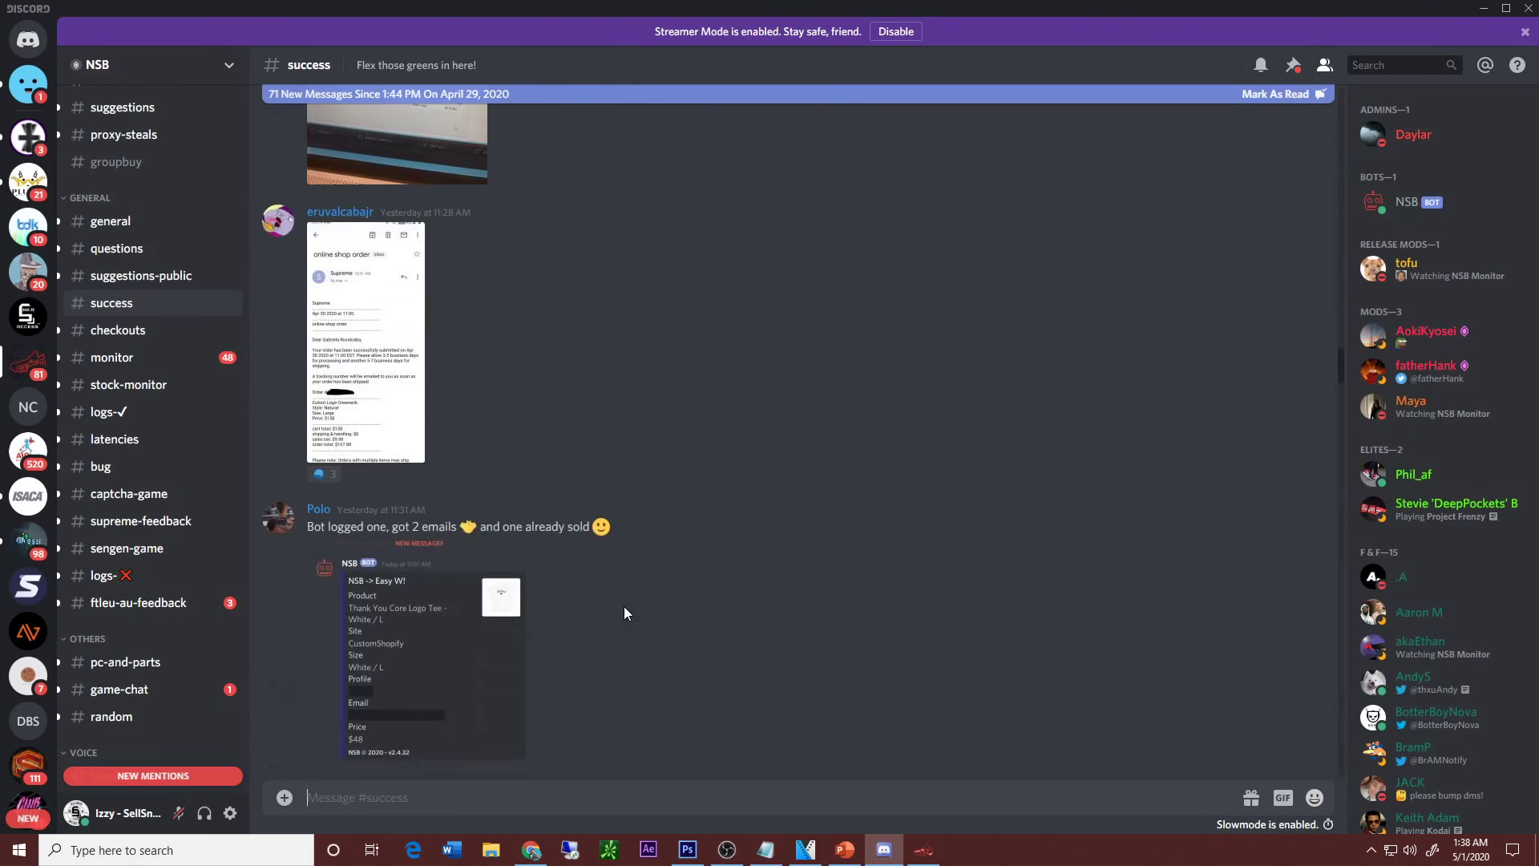
{"action": "scroll", "coordinate": [625, 612], "scroll_direction": "down", "scroll_amount": 10}
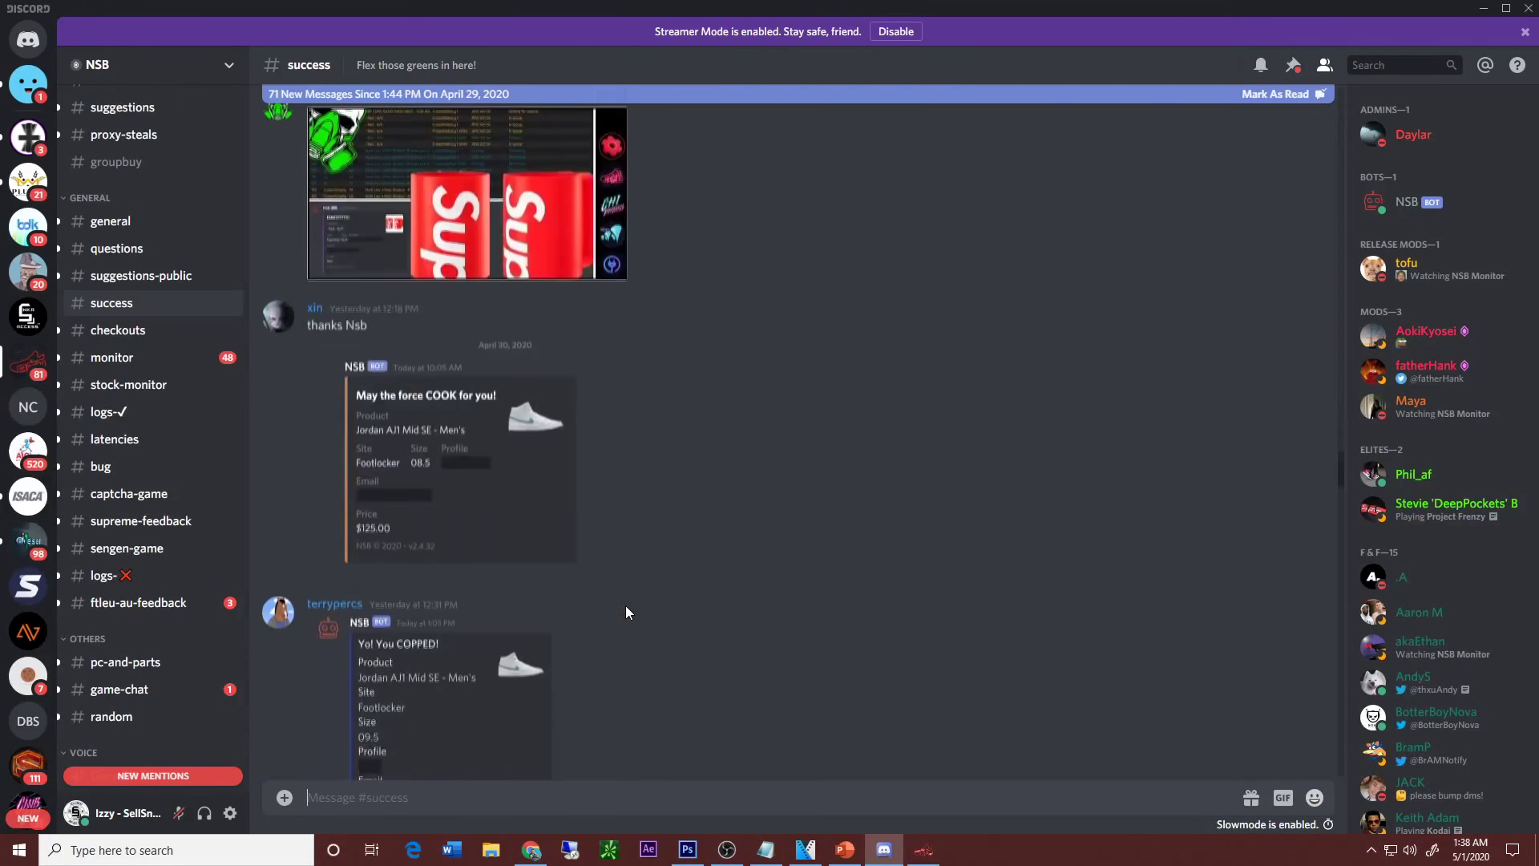
{"action": "scroll", "coordinate": [627, 612], "scroll_direction": "down", "scroll_amount": 10}
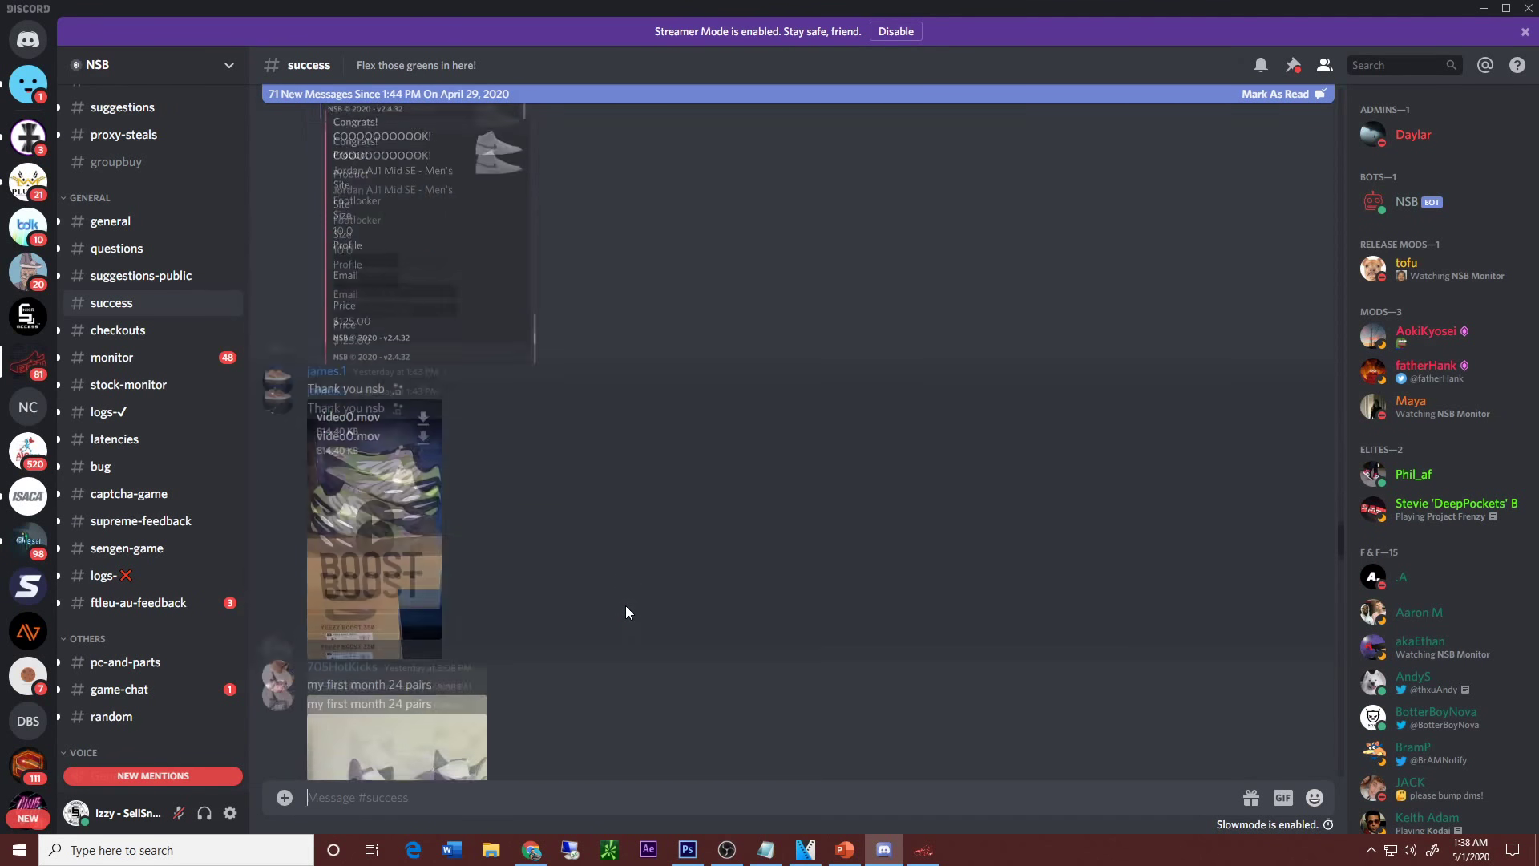
{"action": "scroll", "coordinate": [617, 609], "scroll_direction": "down", "scroll_amount": 5}
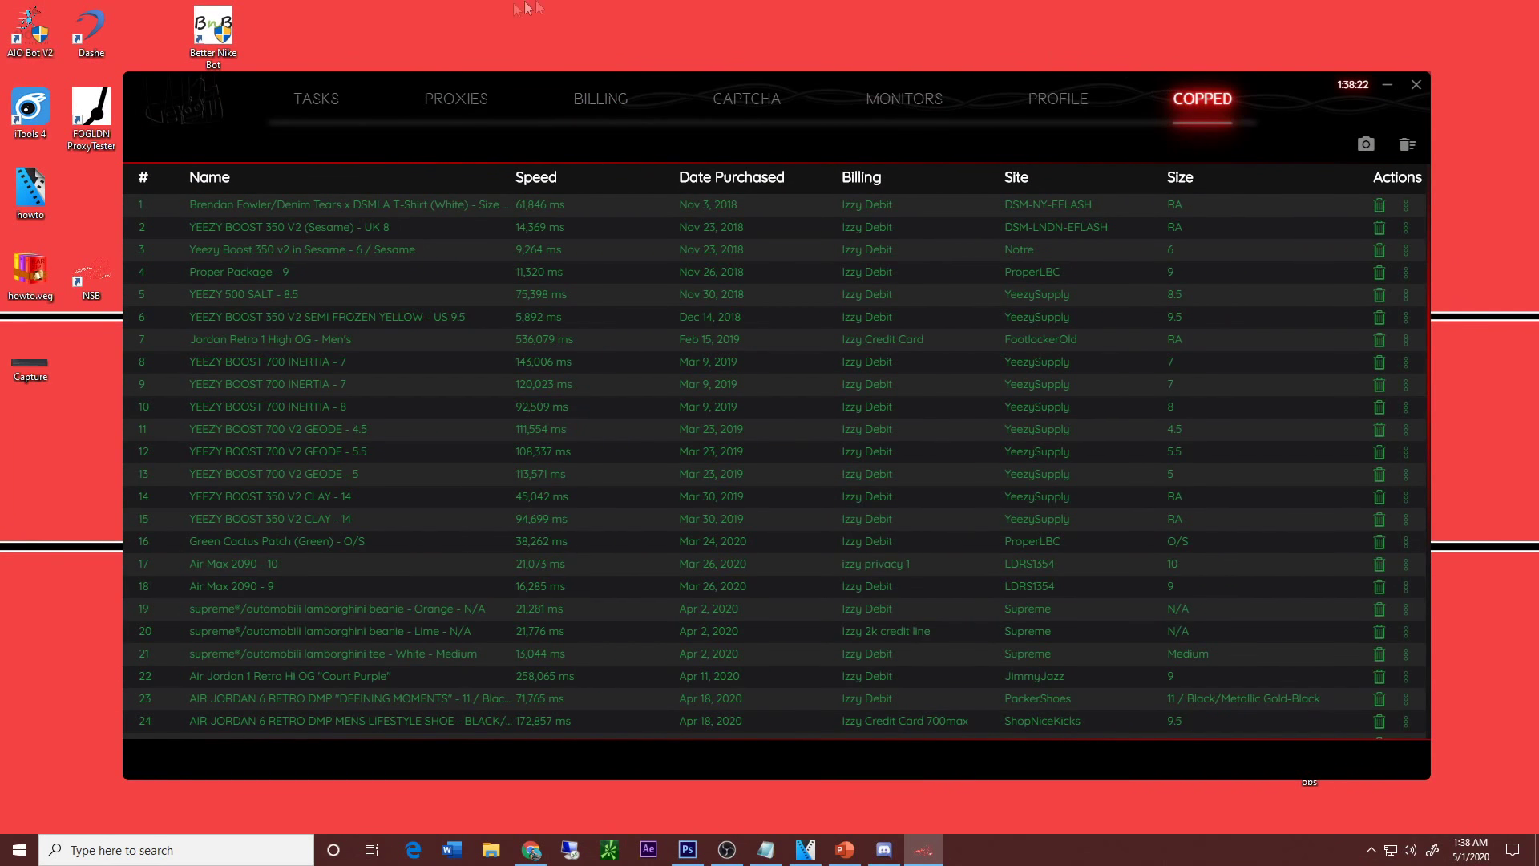
- Return NSB to its empty Tasks page, over the Shopify guide in Chrome
{"action": "left_click", "coordinate": [321, 104]}
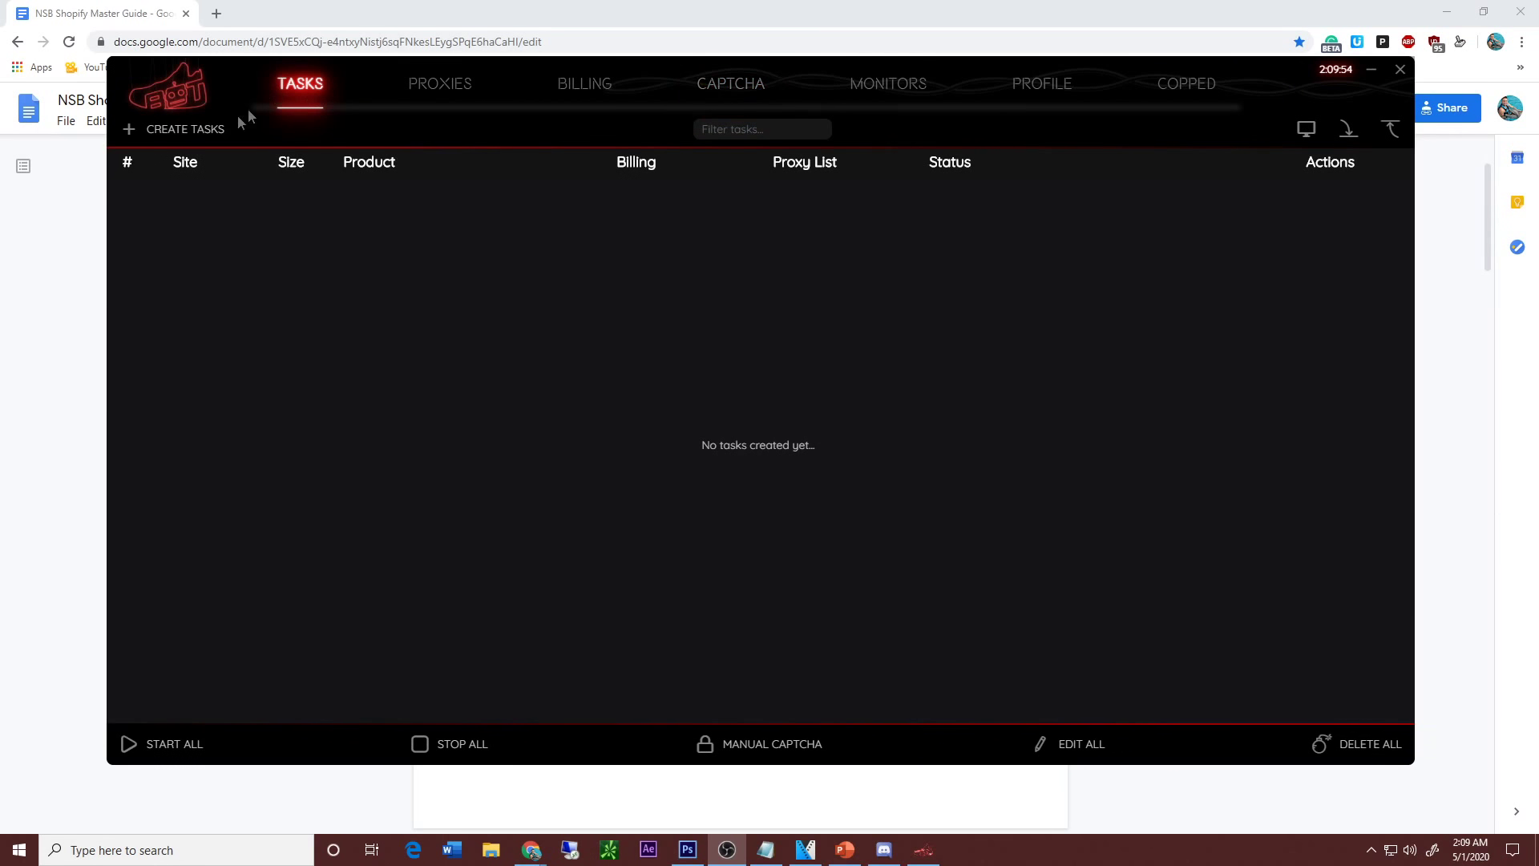
- Discard a new task form, set the monitor's Force Captcha to On, and view the captcha solvers
{"action": "left_click", "coordinate": [171, 131]}
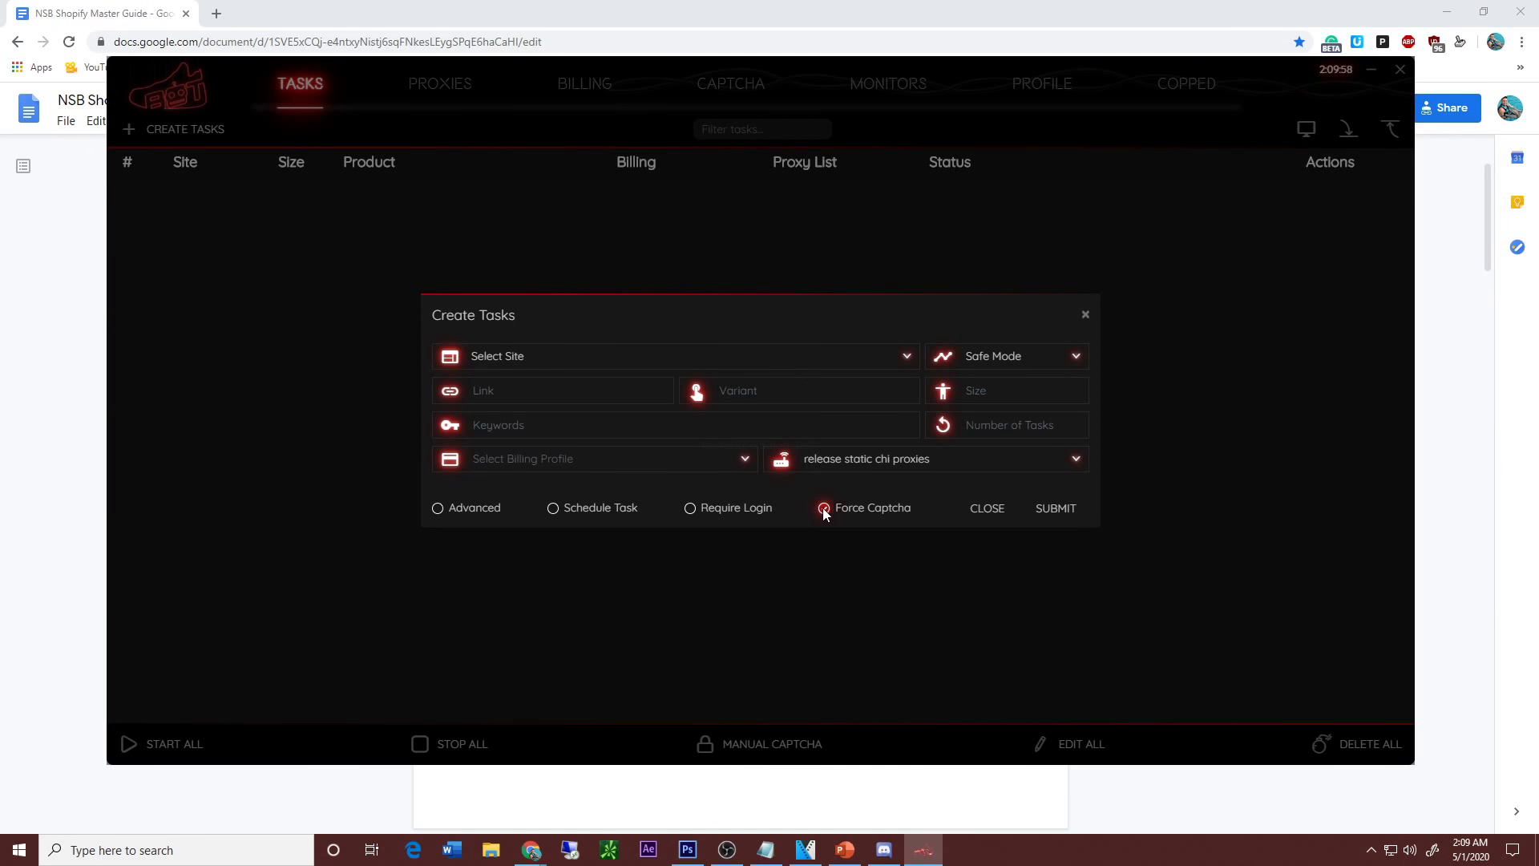
{"action": "left_click", "coordinate": [1085, 314]}
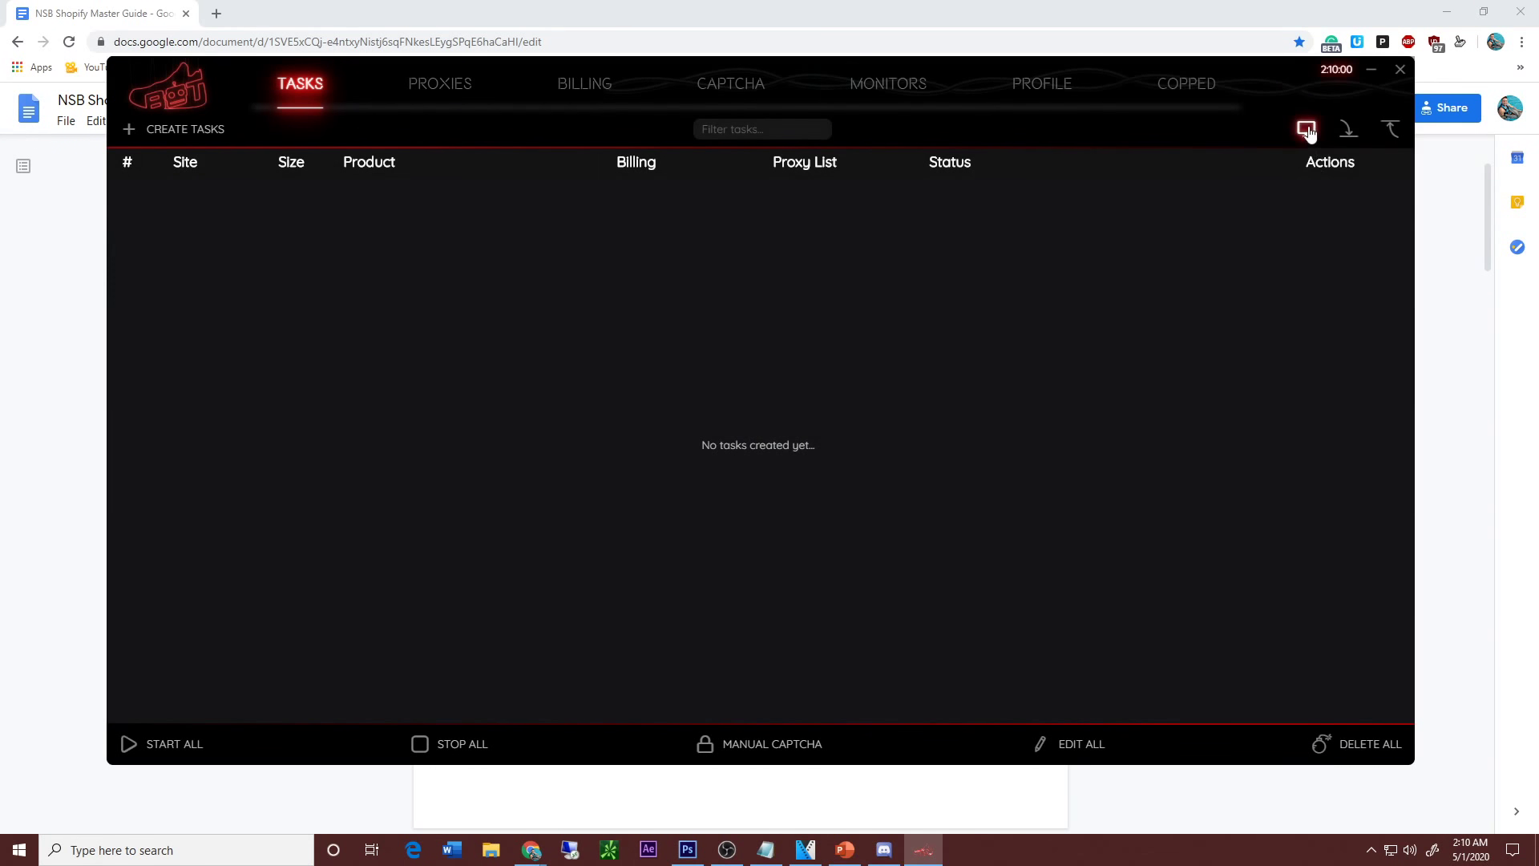
{"action": "left_click", "coordinate": [1307, 129]}
{"action": "left_click", "coordinate": [1343, 600]}
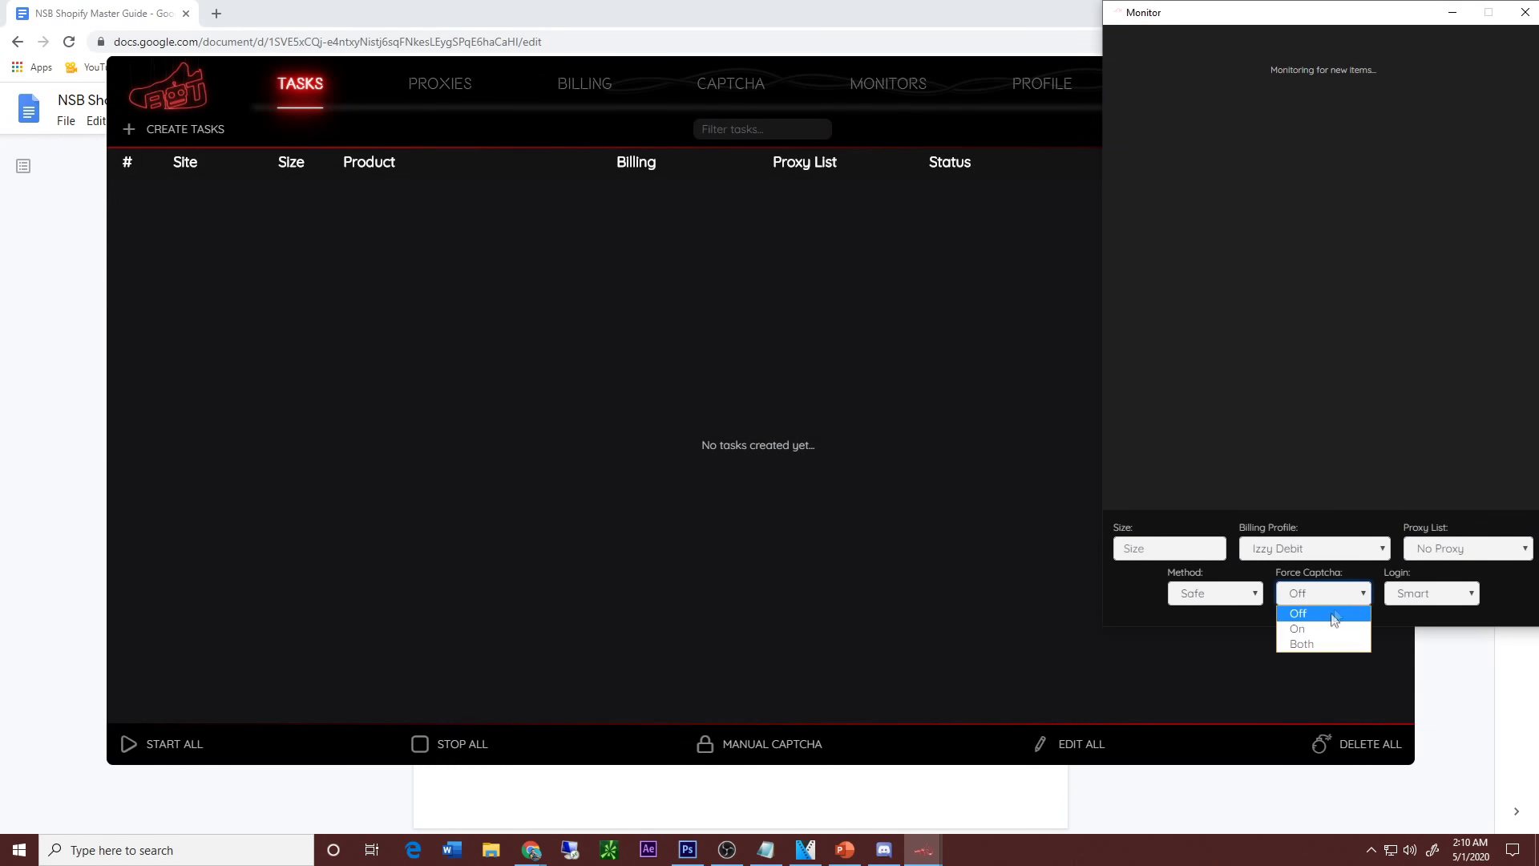
{"action": "left_click", "coordinate": [1329, 631]}
{"action": "left_click", "coordinate": [1176, 662]}
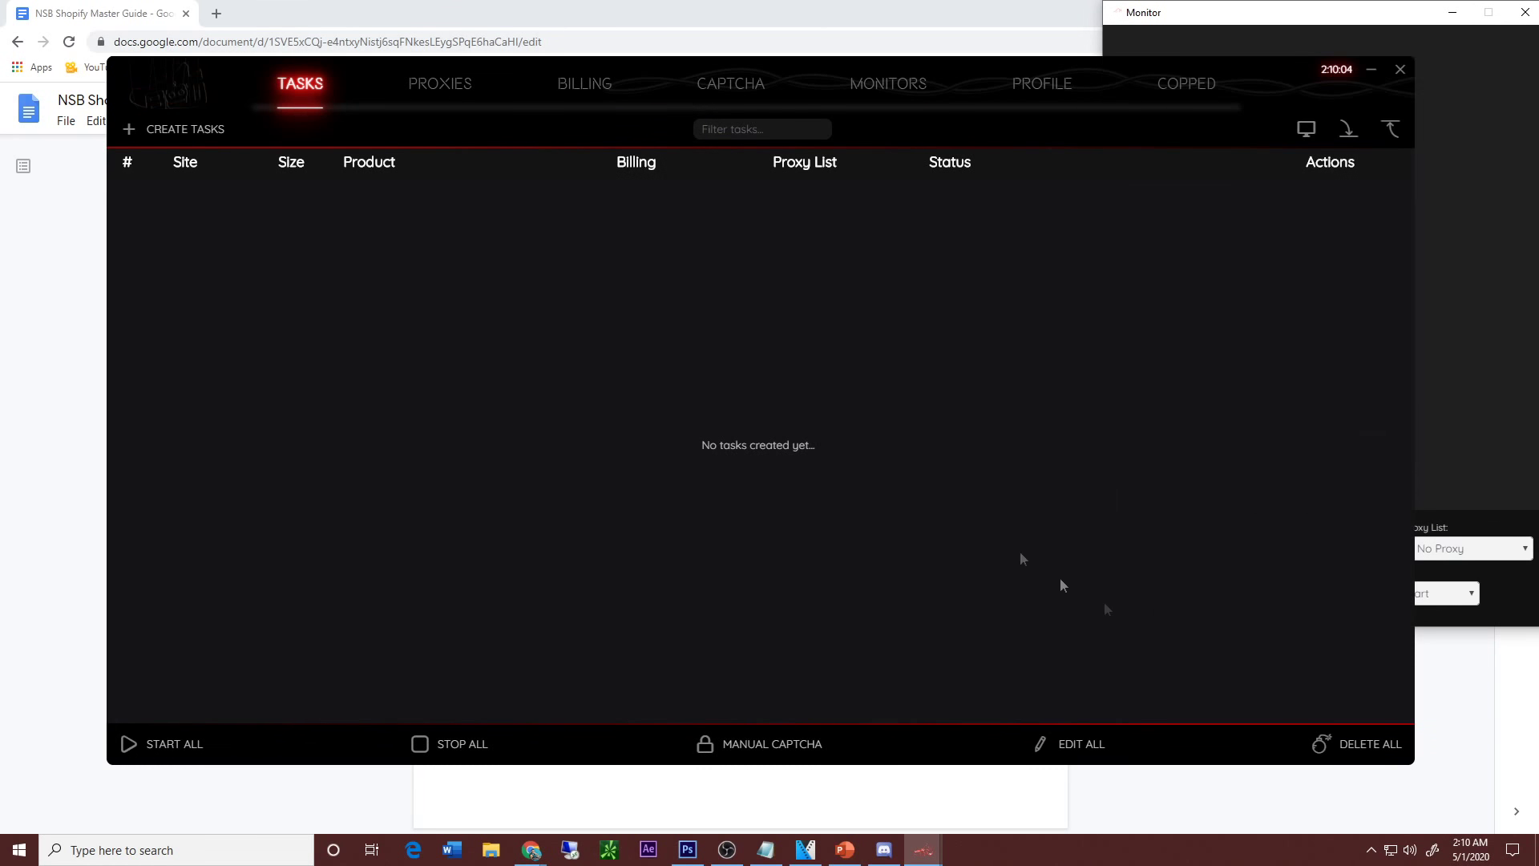
{"action": "left_click", "coordinate": [729, 92]}
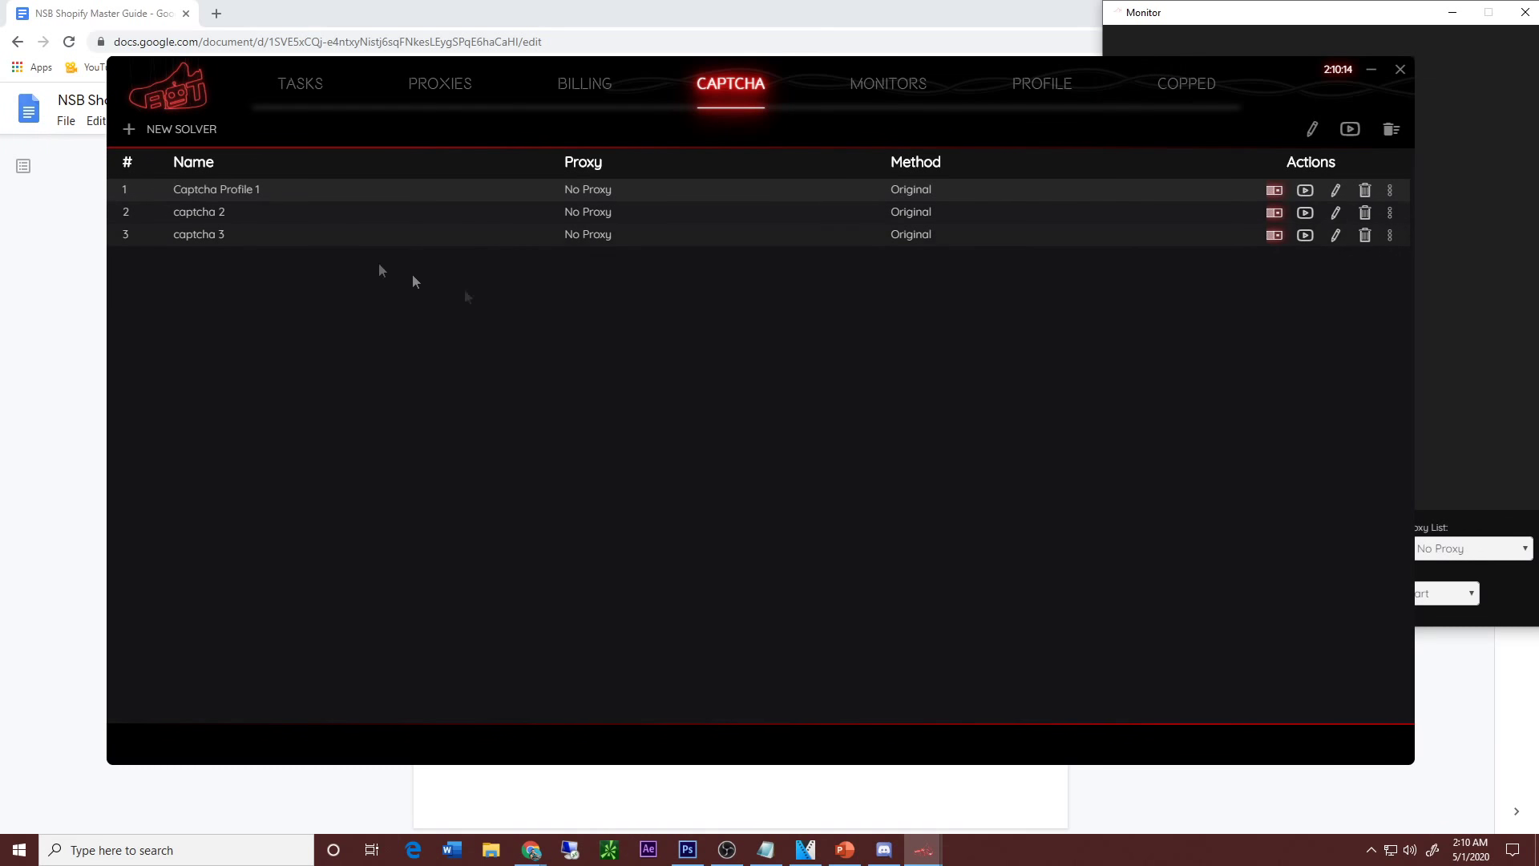
- Create a captcha solver named 'asdf' using the Original captcha method
{"action": "left_click", "coordinate": [206, 131]}
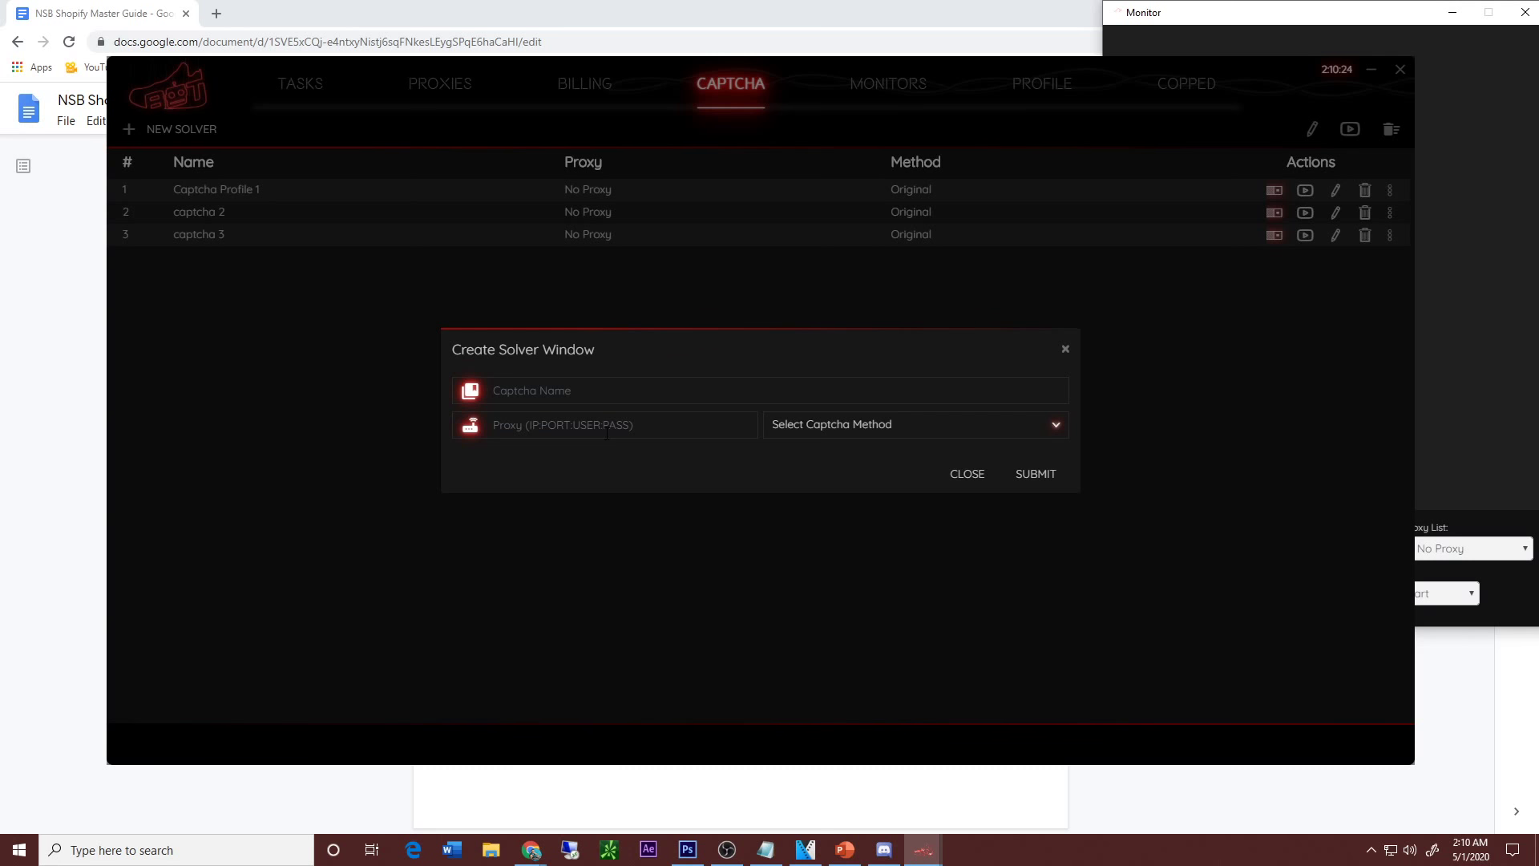
{"action": "left_click", "coordinate": [916, 425]}
{"action": "left_click", "coordinate": [893, 460]}
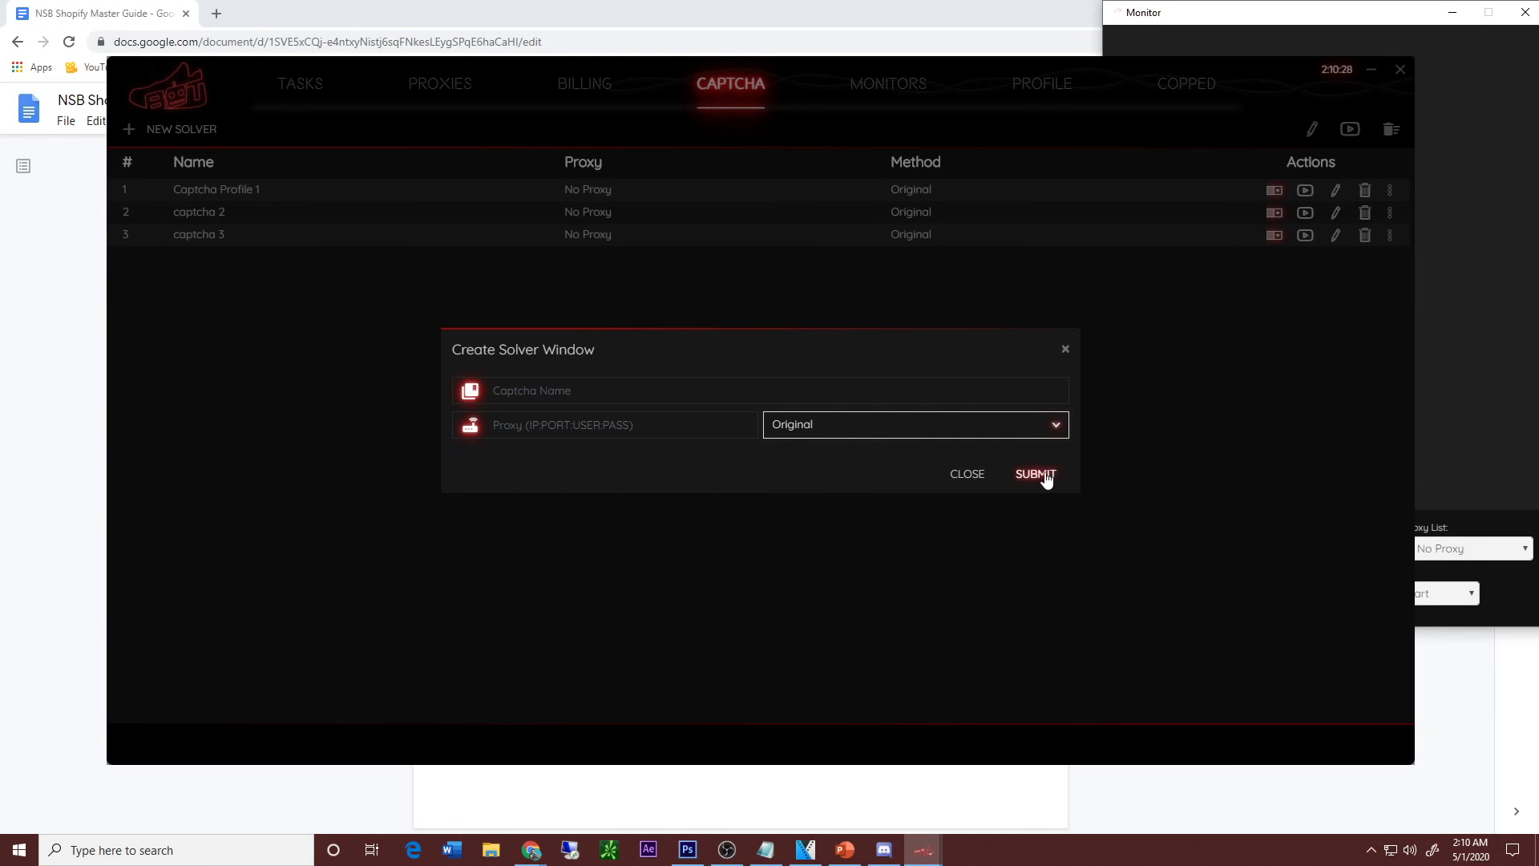
{"action": "left_click", "coordinate": [725, 389]}
{"action": "type", "text": "asdf"}
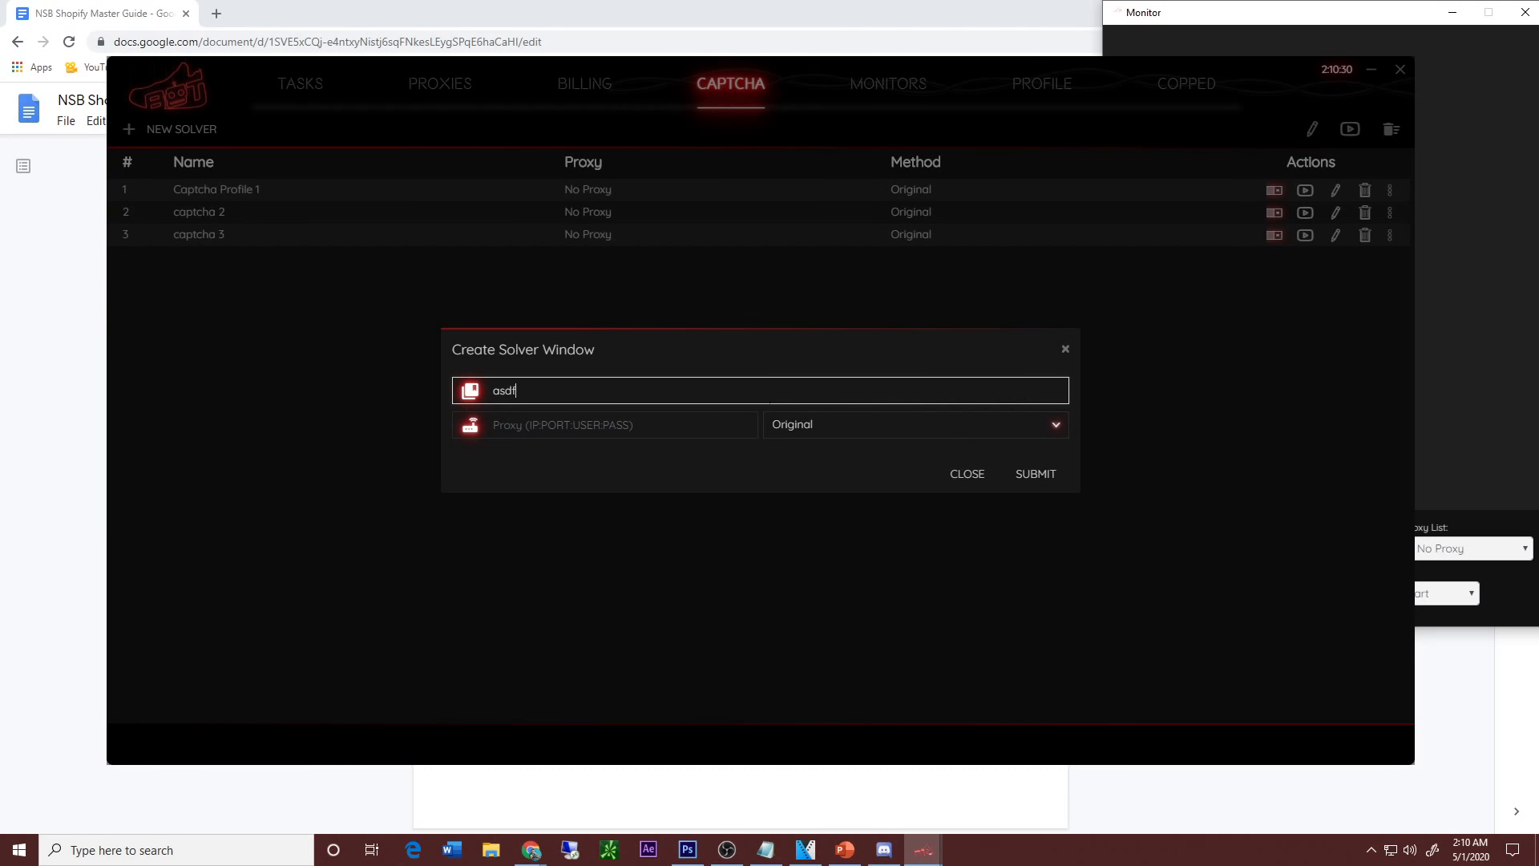
{"action": "left_click", "coordinate": [1036, 474]}
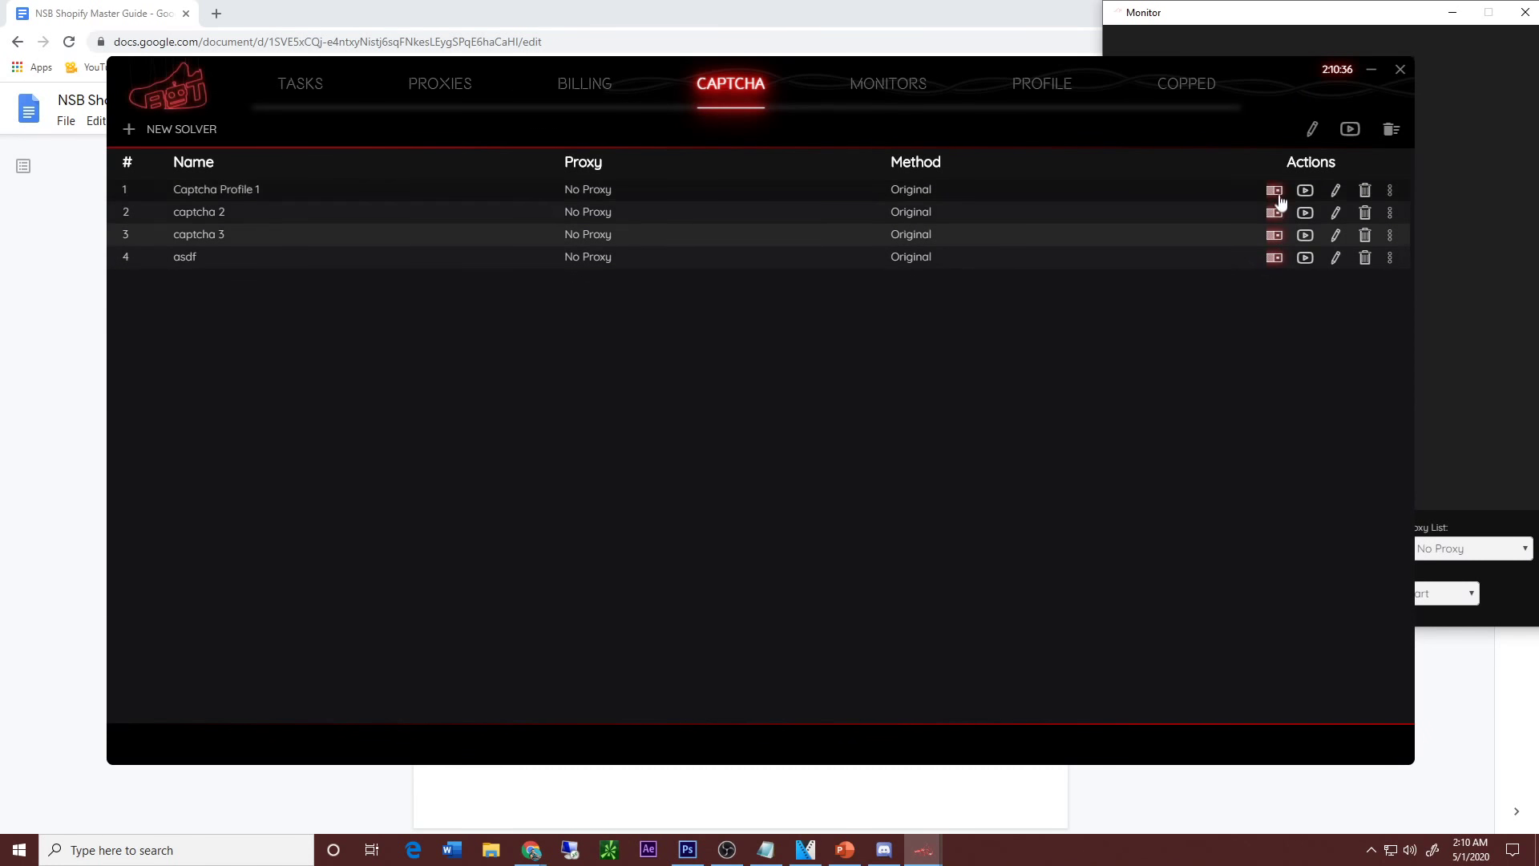
- Open and close the YouTube windows for the asdf and Captcha Profile 1 solvers
{"action": "left_click", "coordinate": [1274, 261]}
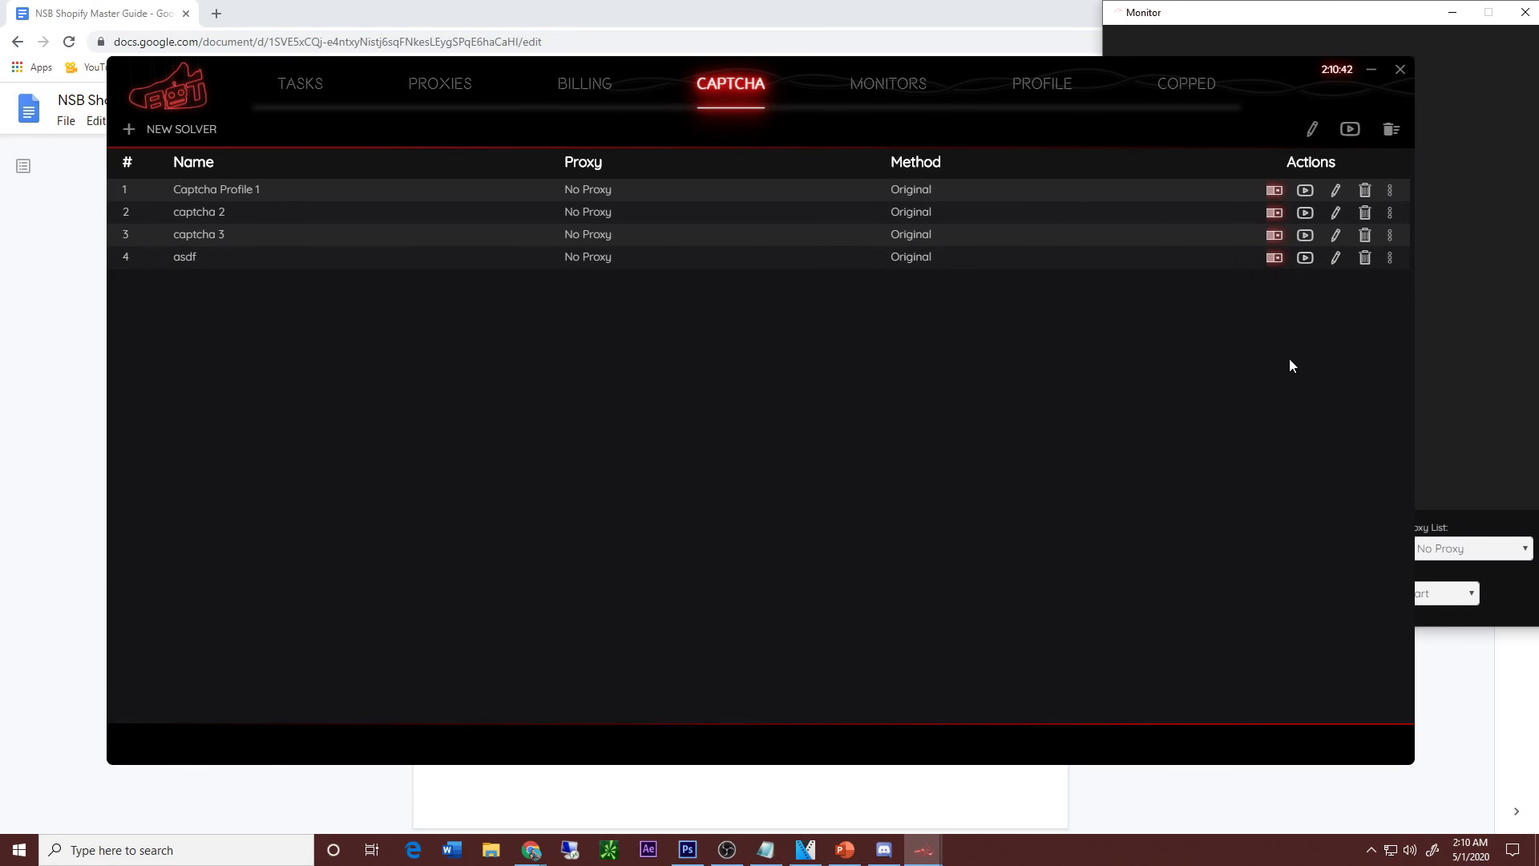
{"action": "left_click", "coordinate": [1306, 258]}
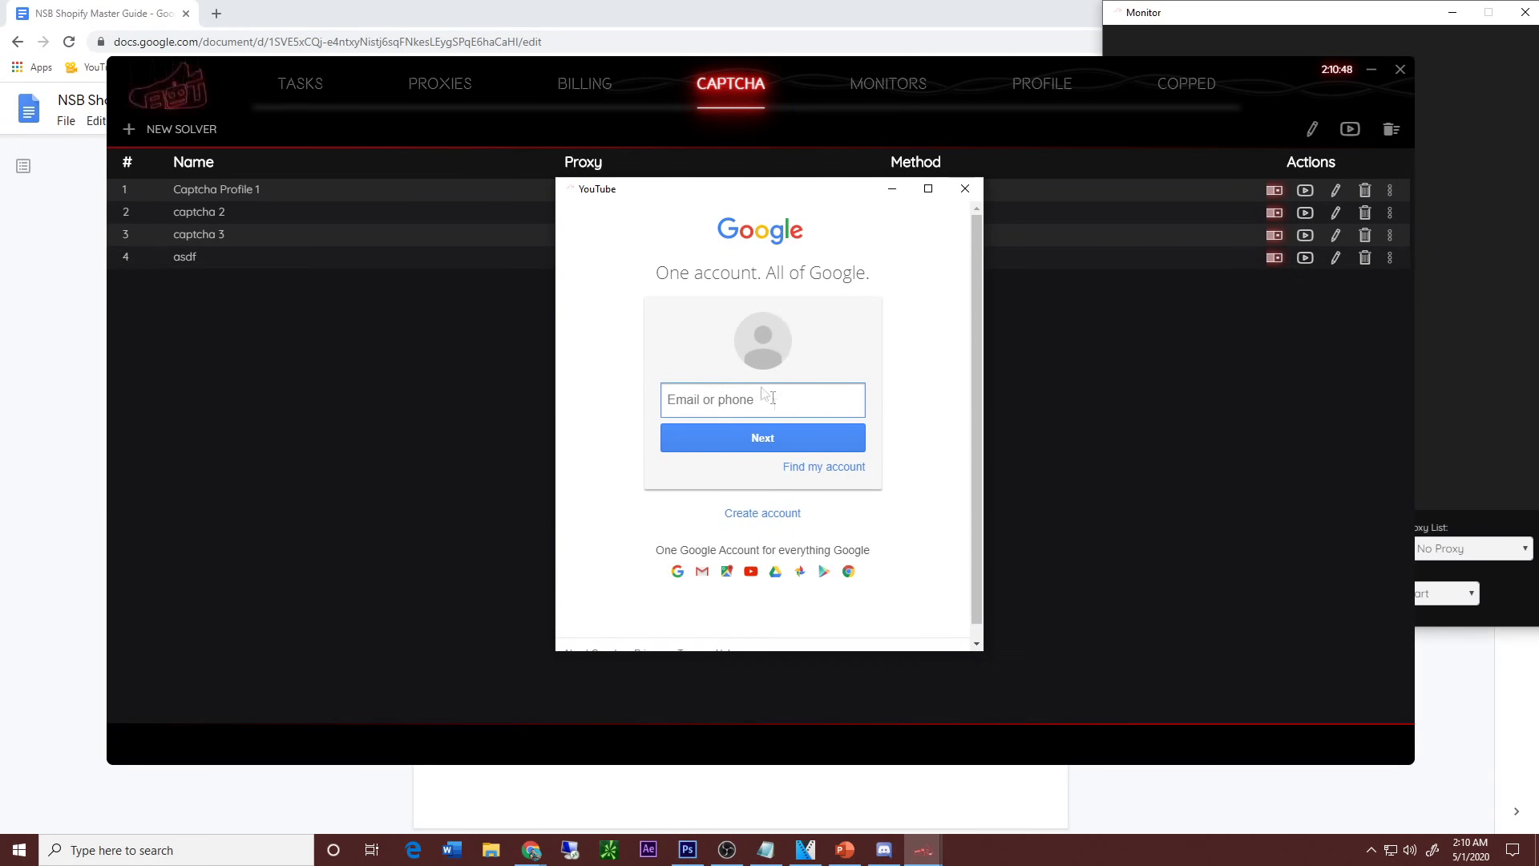
{"action": "left_click", "coordinate": [965, 190]}
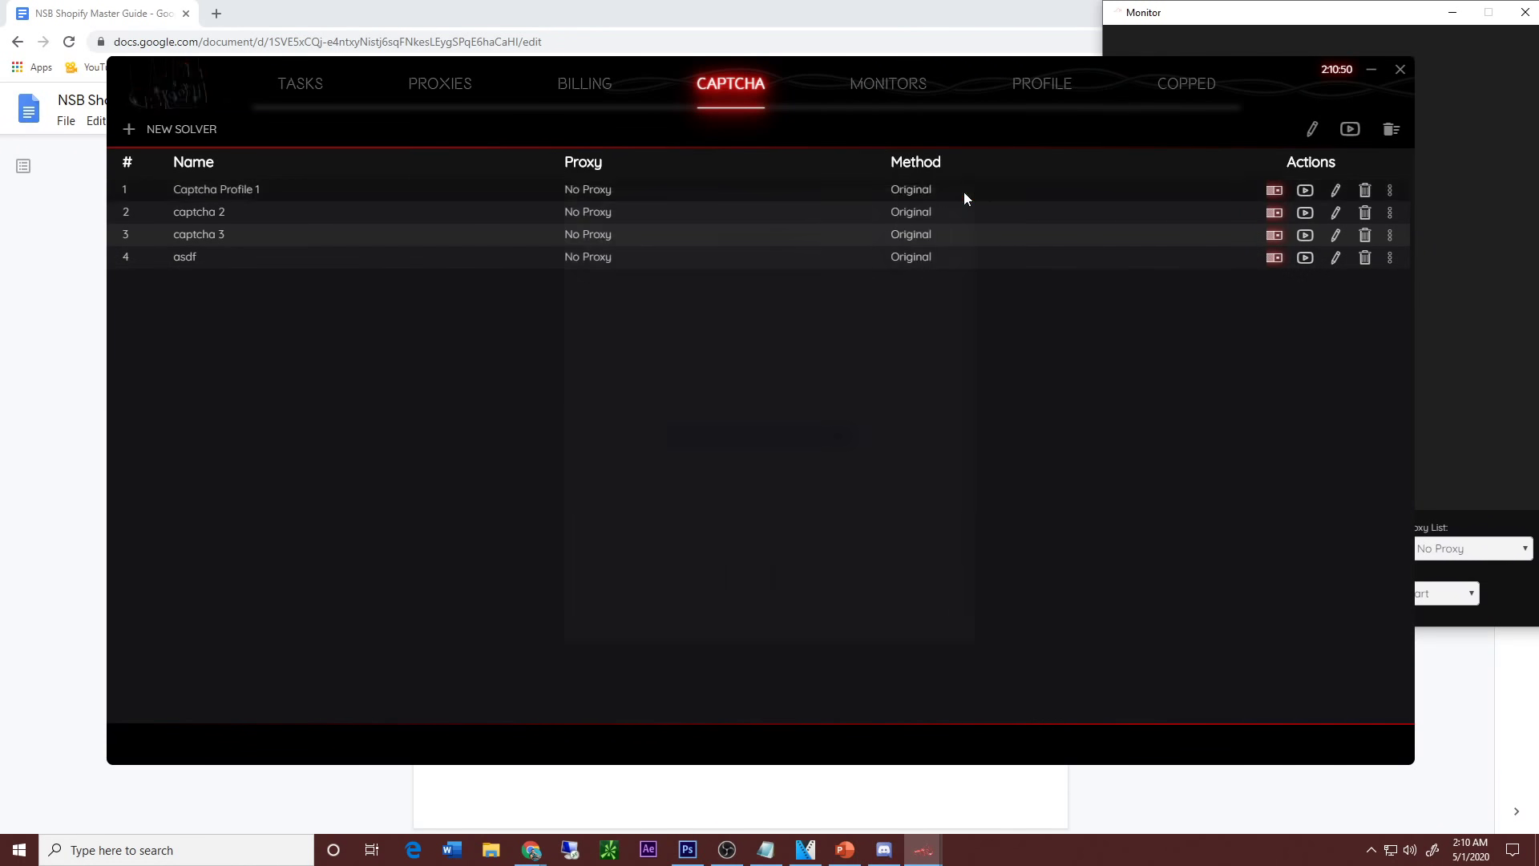
{"action": "left_click", "coordinate": [1305, 190]}
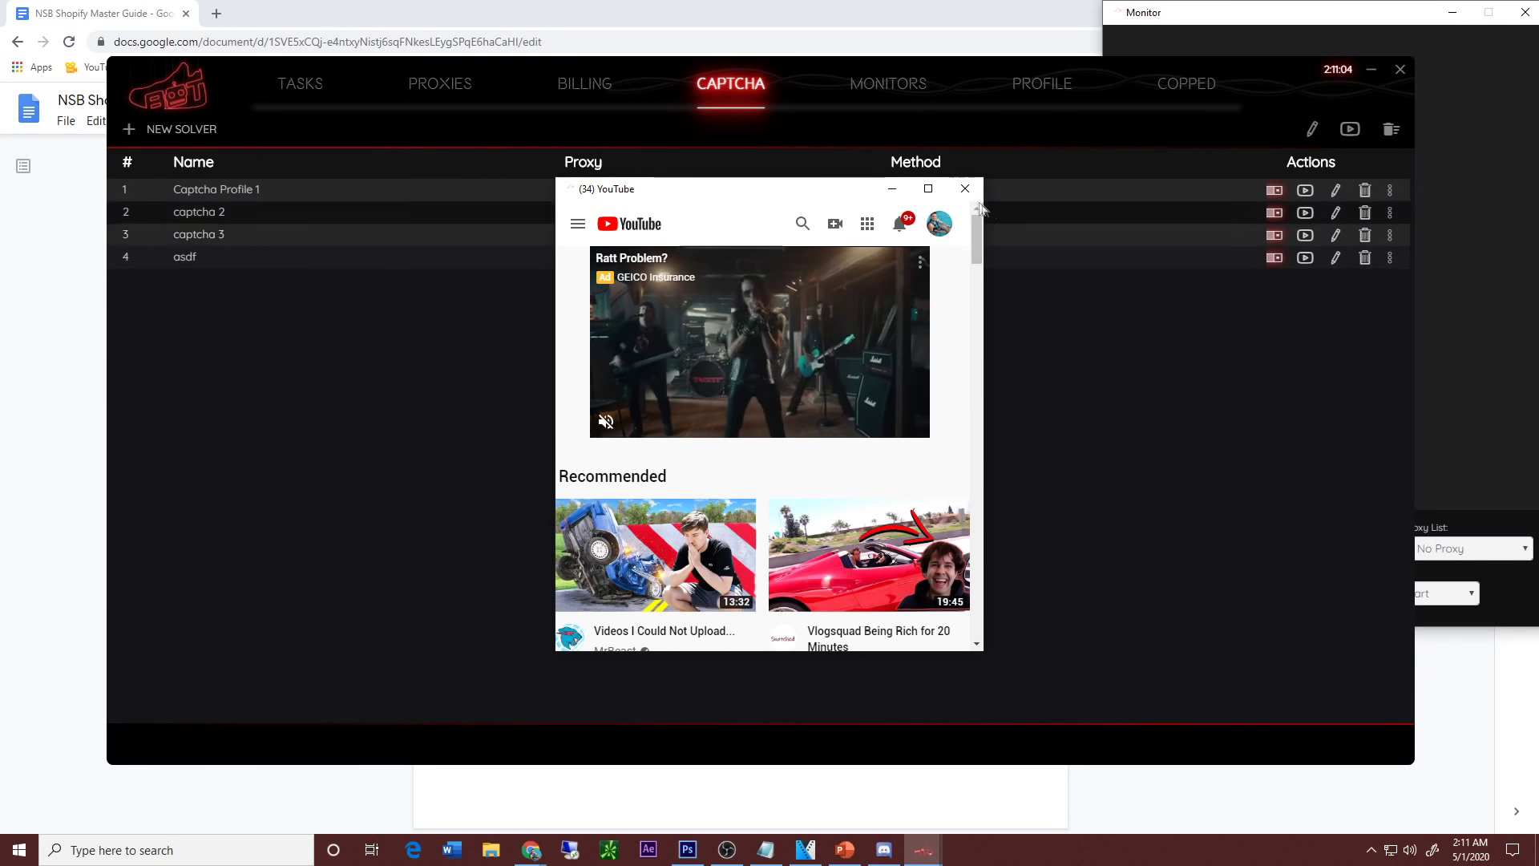
{"action": "left_click", "coordinate": [976, 197]}
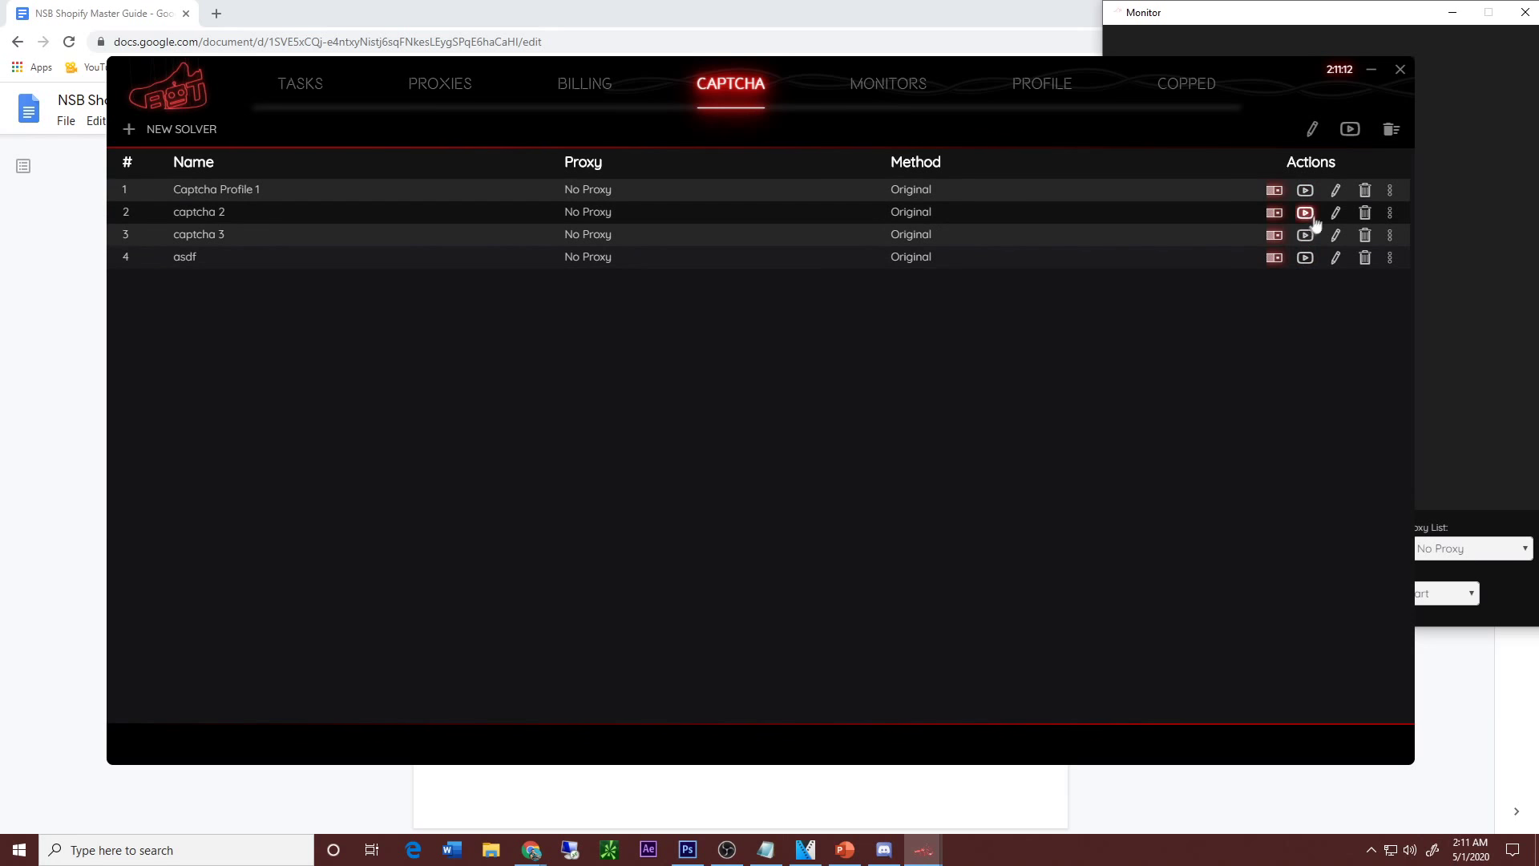
{"action": "left_click", "coordinate": [1391, 192]}
{"action": "left_click", "coordinate": [1357, 209]}
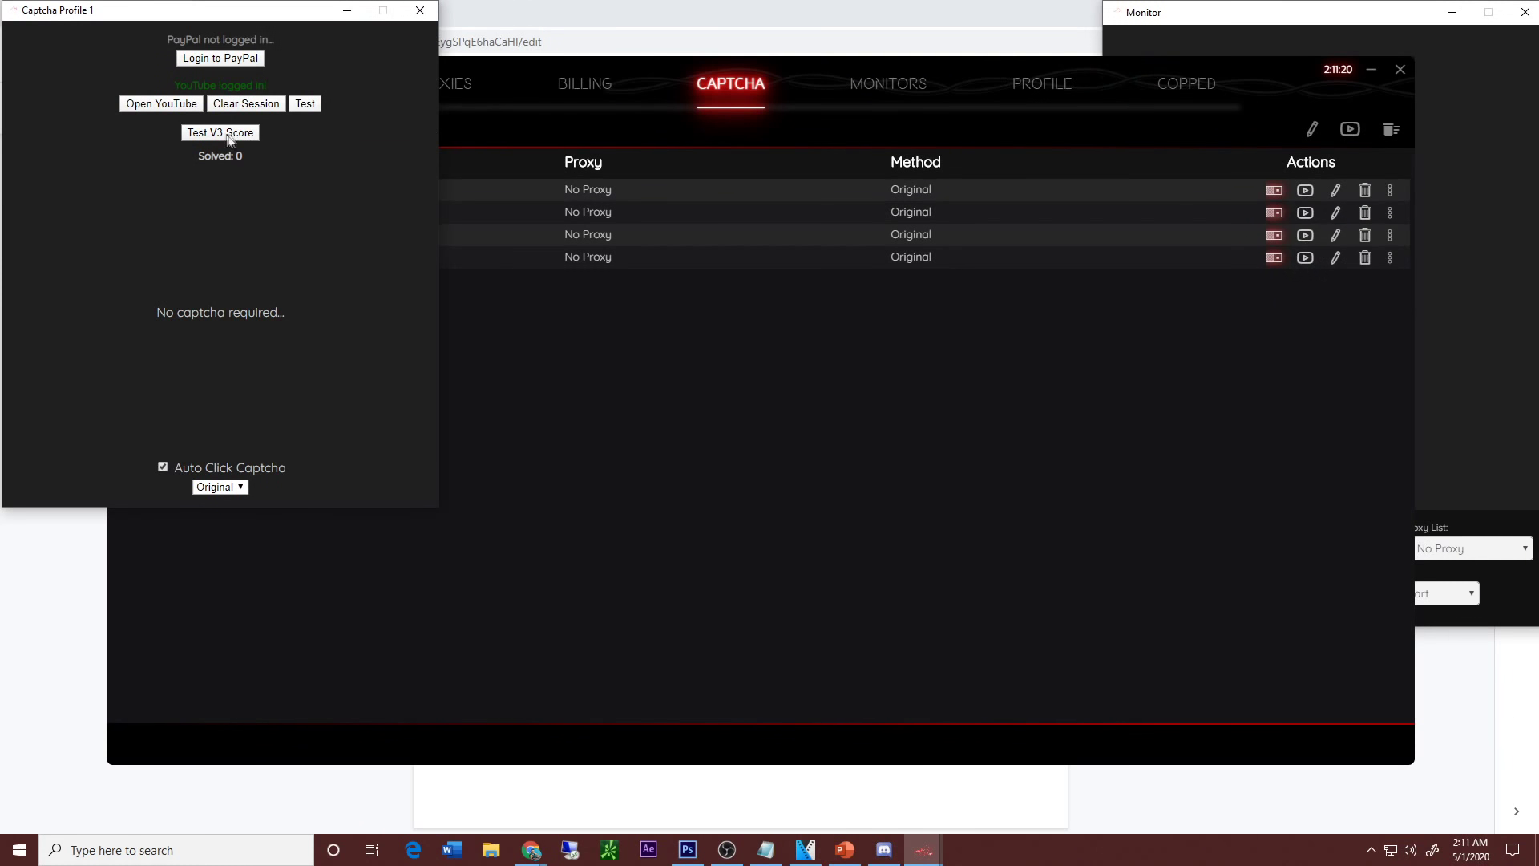
{"action": "left_click", "coordinate": [213, 135]}
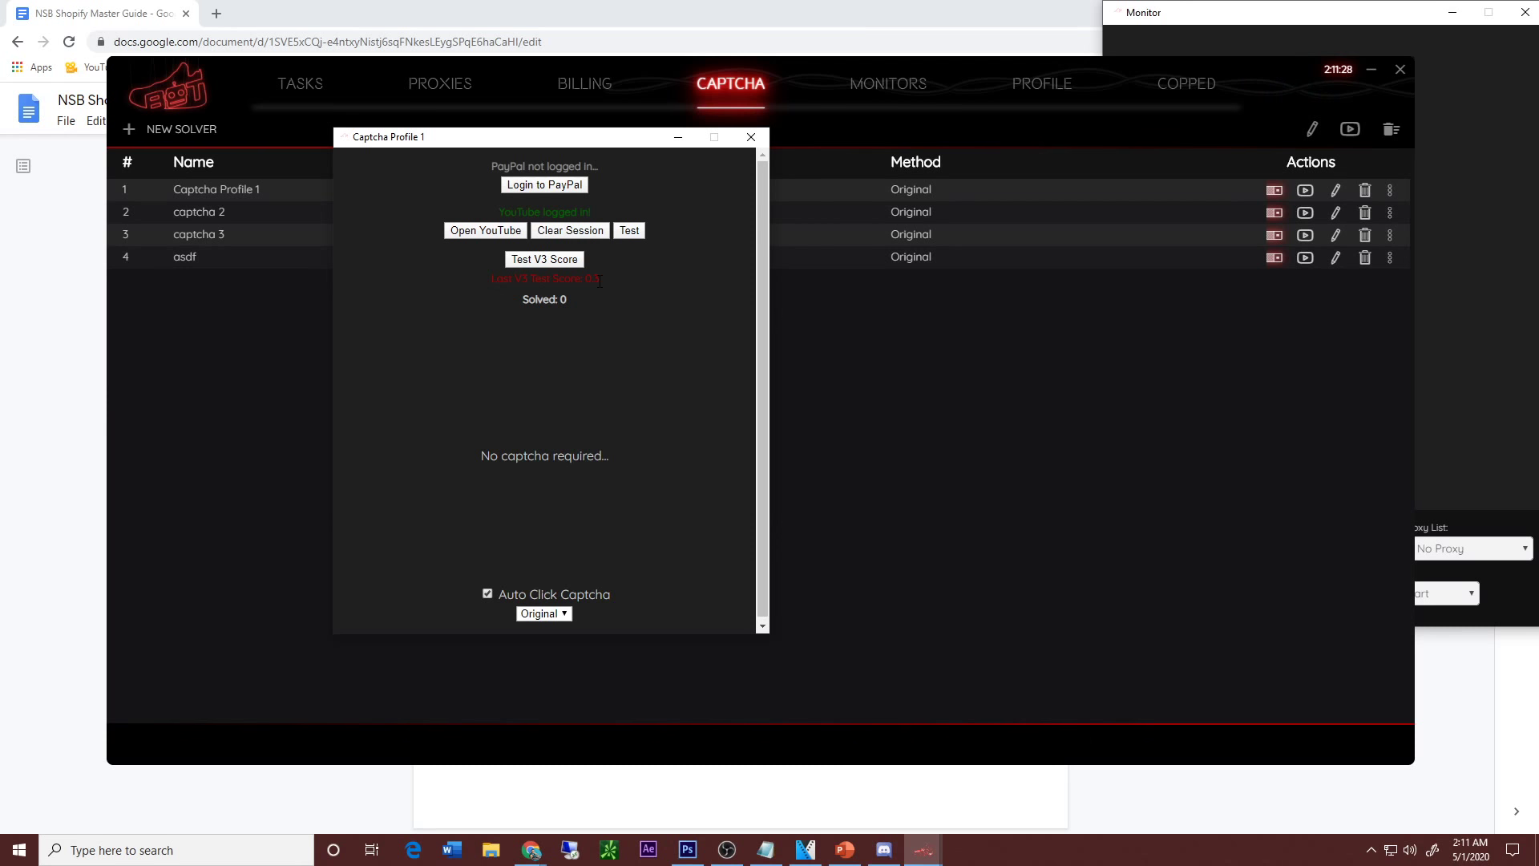
{"action": "left_click_drag", "start_coordinate": [599, 280], "coordinate": [484, 277]}
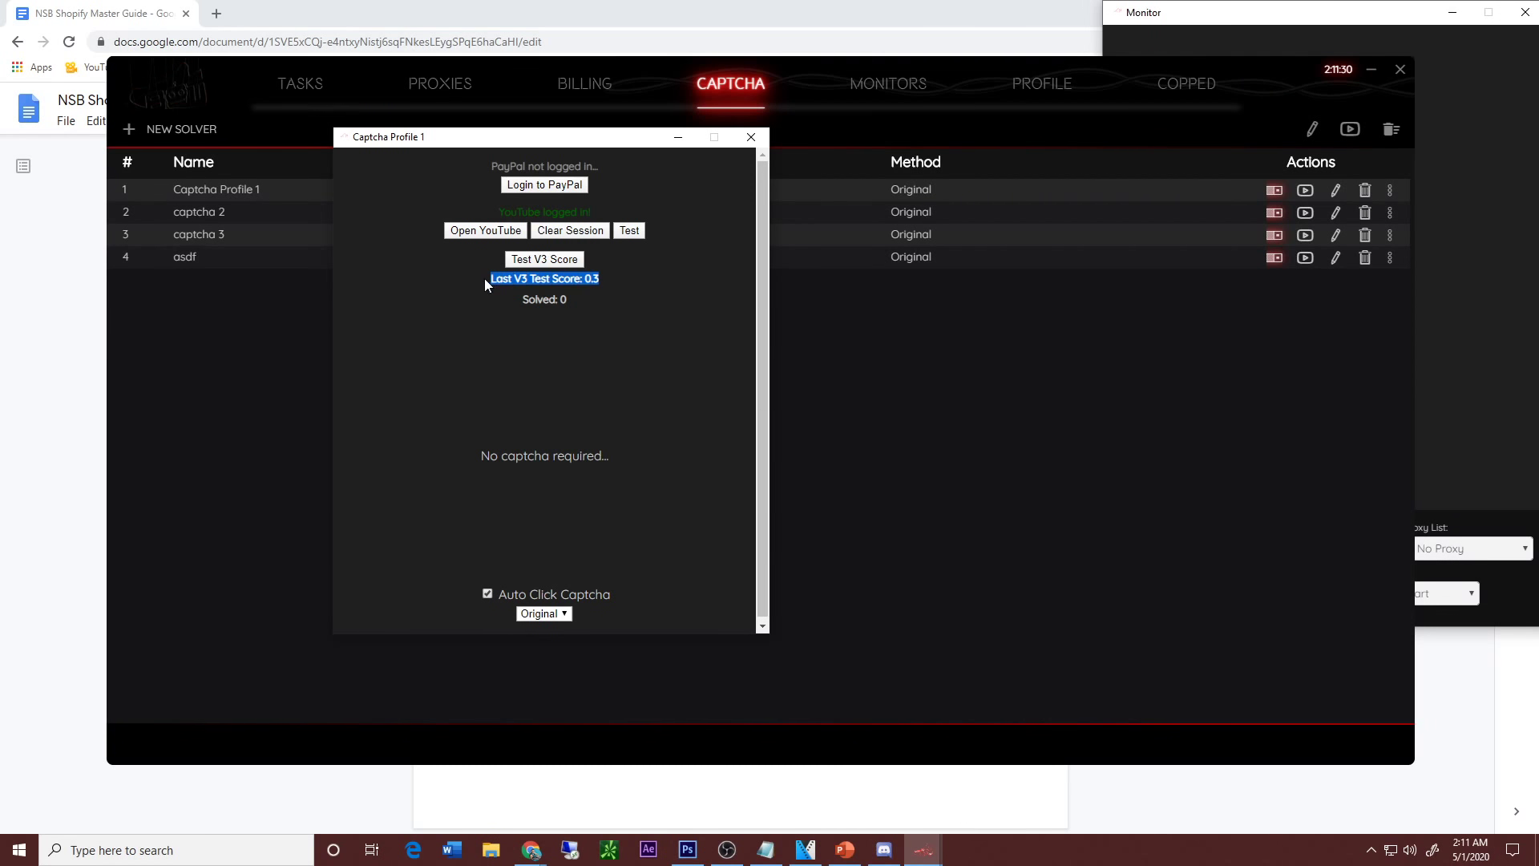
{"action": "left_click", "coordinate": [582, 305]}
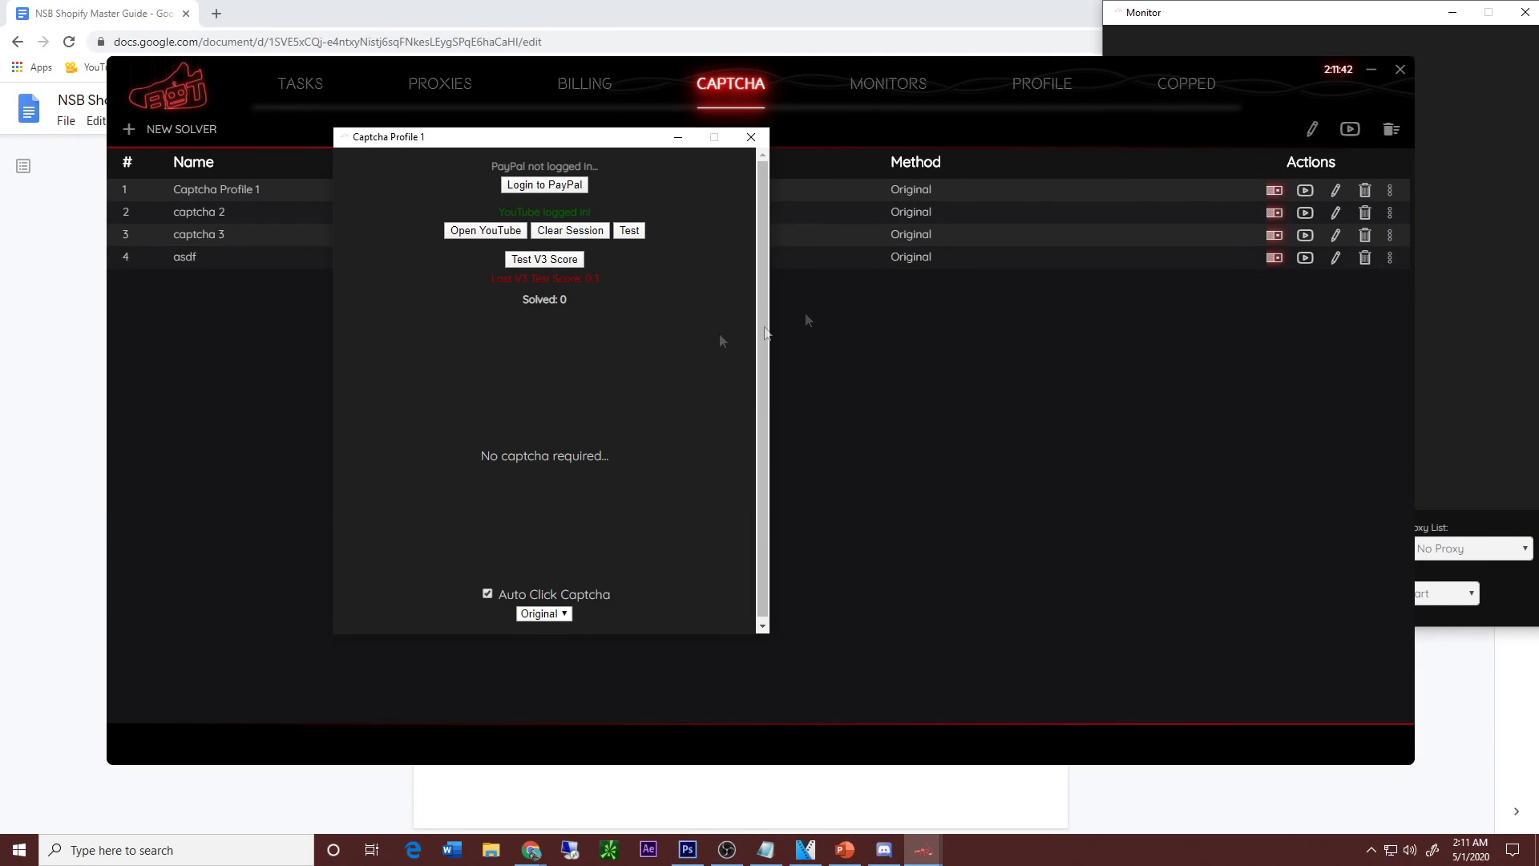
{"action": "left_click_drag", "start_coordinate": [523, 455], "coordinate": [535, 299]}
{"action": "left_click", "coordinate": [535, 301]}
{"action": "left_click", "coordinate": [752, 137]}
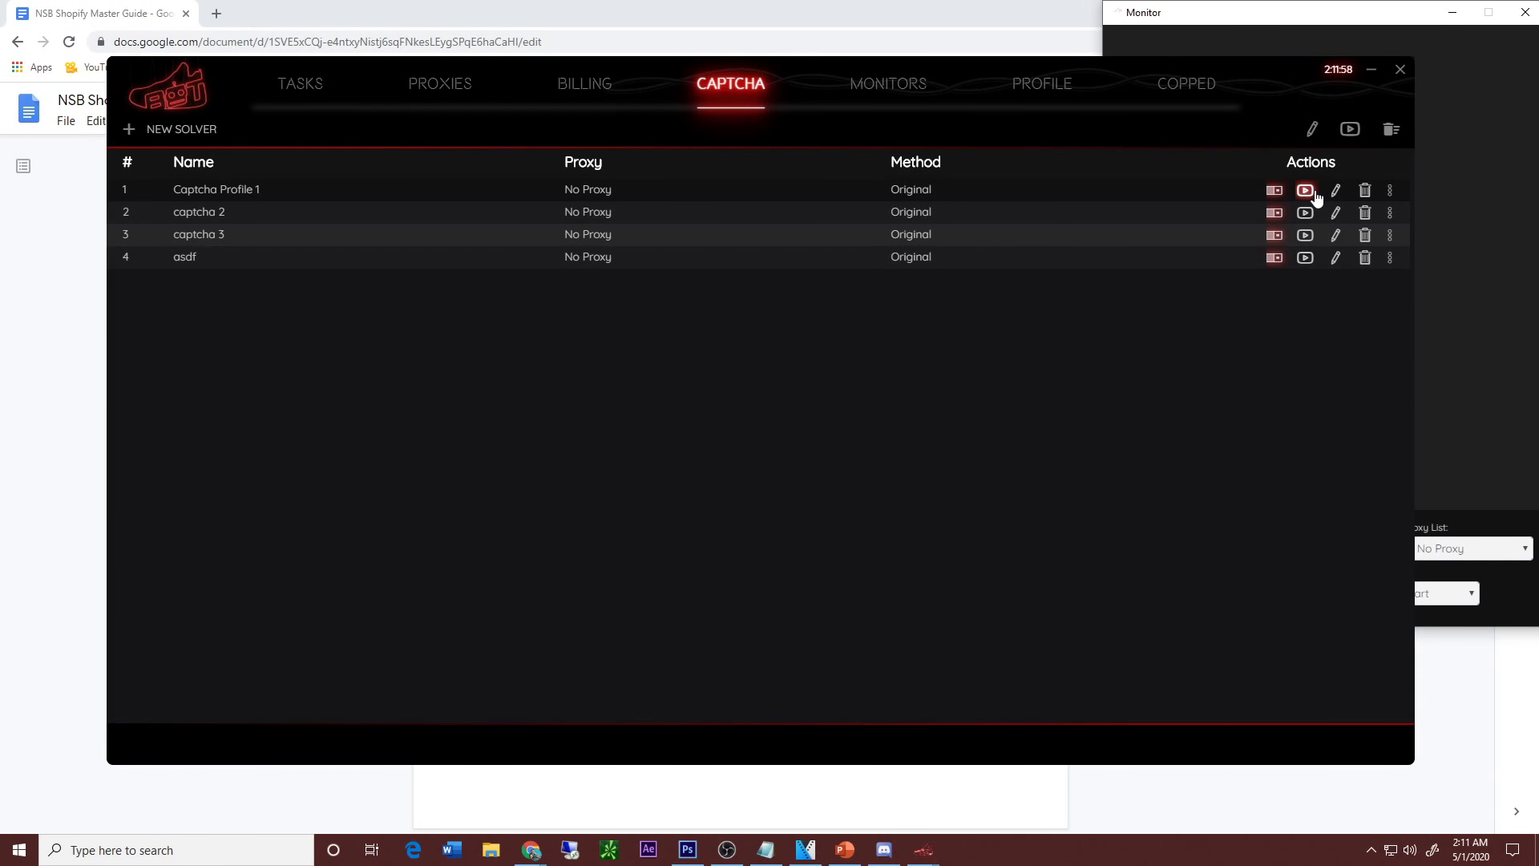
- On the Tasks page, try Create Tasks with Force Captcha, browse the site list, then cancel
{"action": "left_click", "coordinate": [323, 86]}
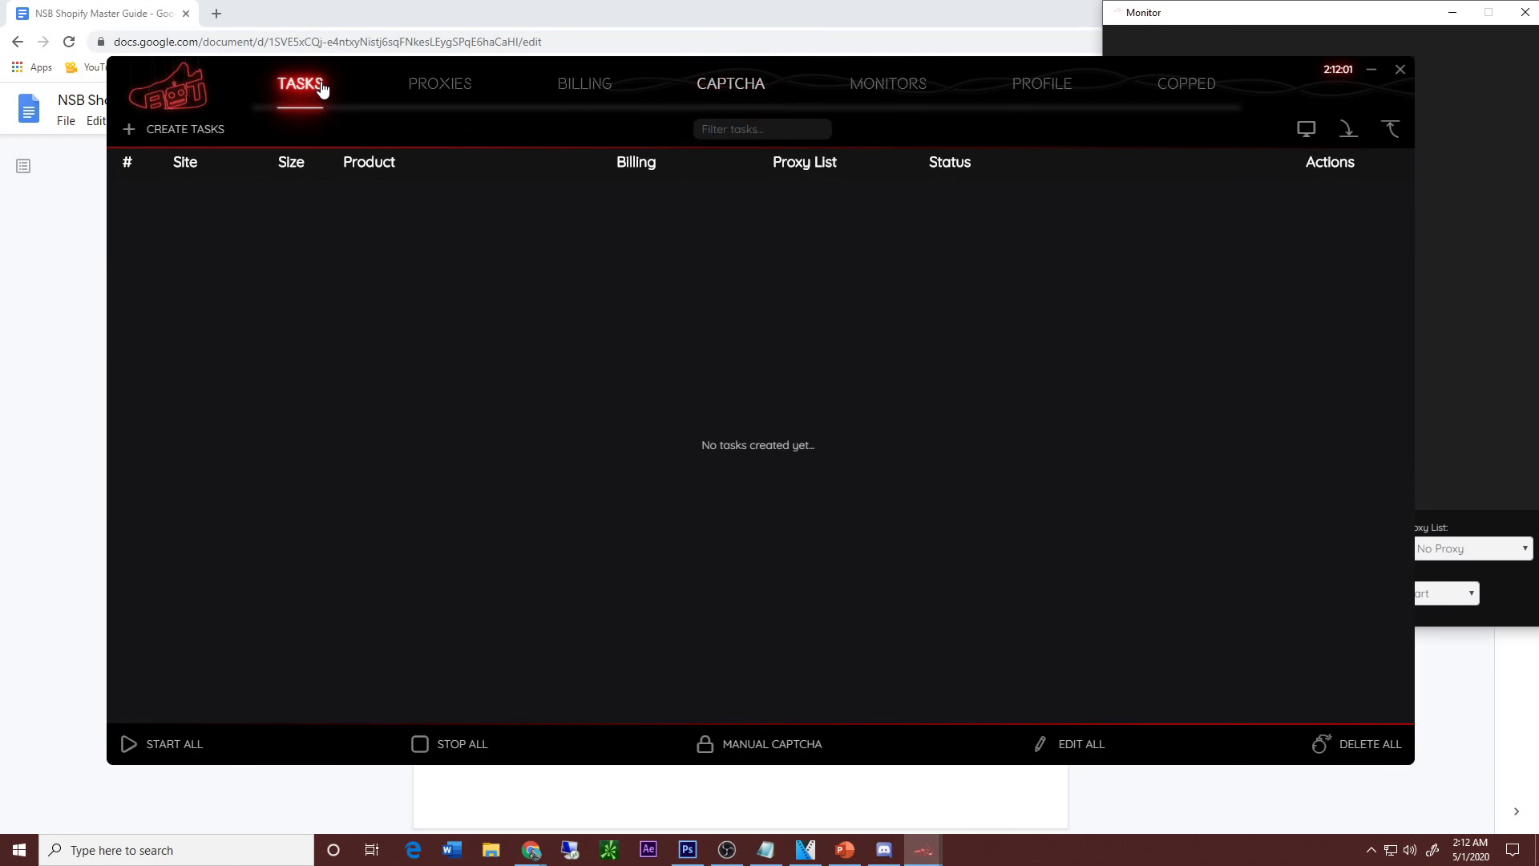
{"action": "left_click", "coordinate": [185, 128]}
{"action": "left_click", "coordinate": [824, 507]}
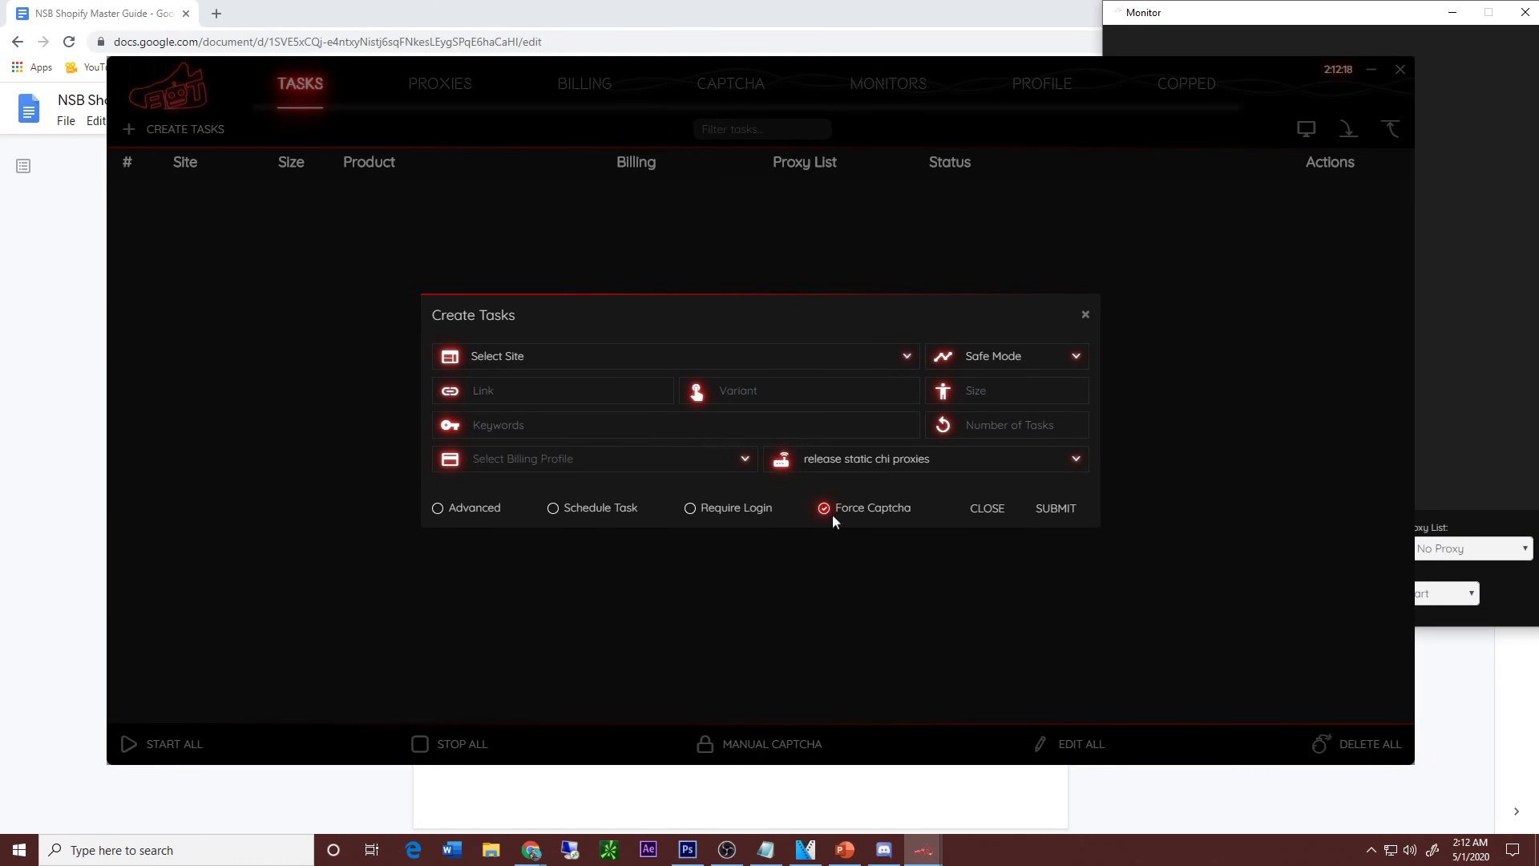
{"action": "left_click", "coordinate": [589, 362]}
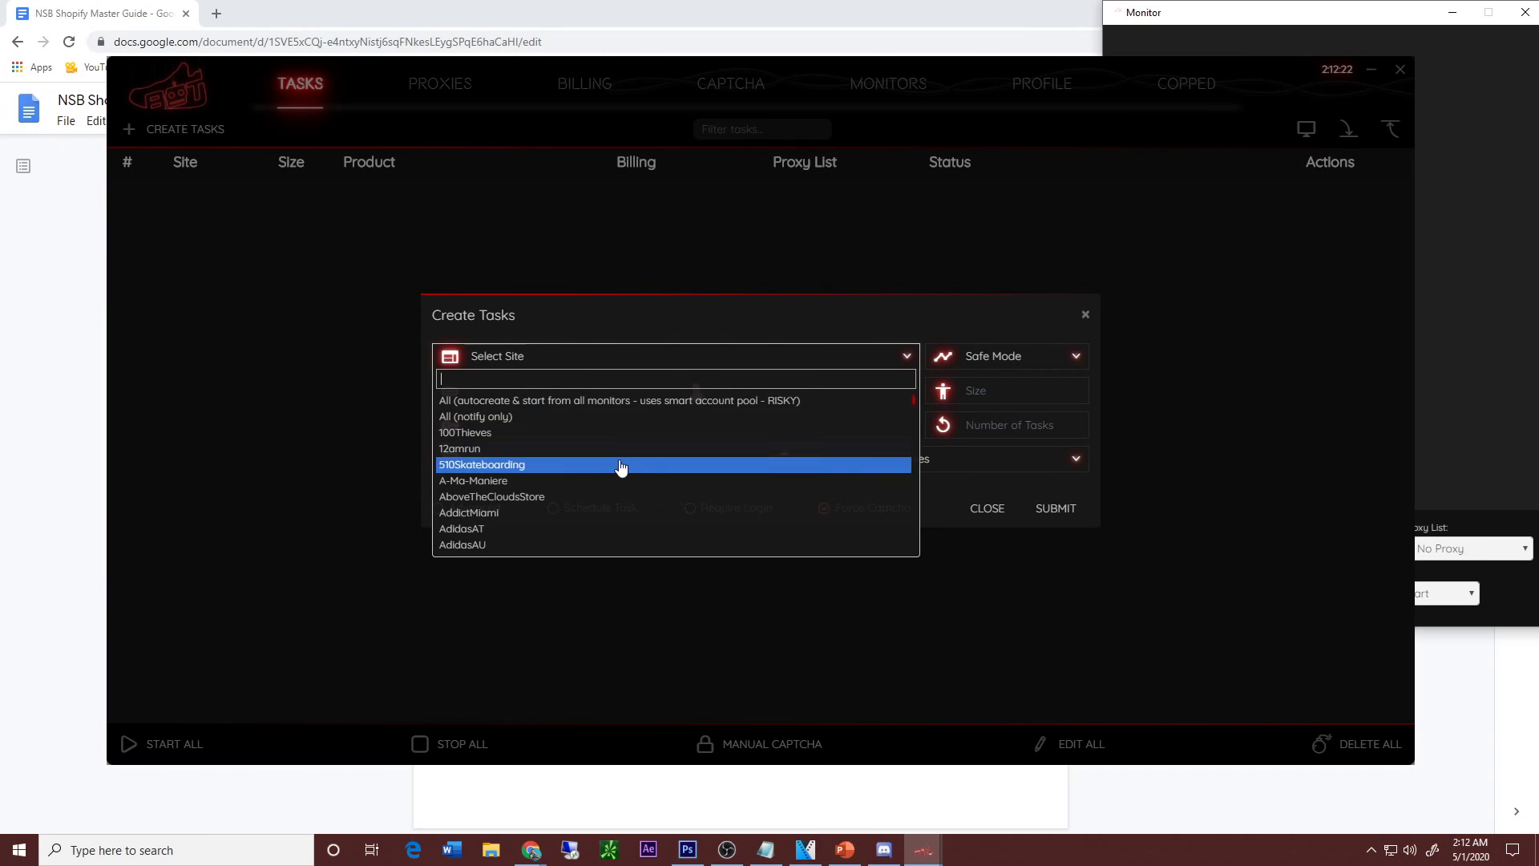
{"action": "scroll", "coordinate": [594, 495], "scroll_direction": "down", "scroll_amount": 5}
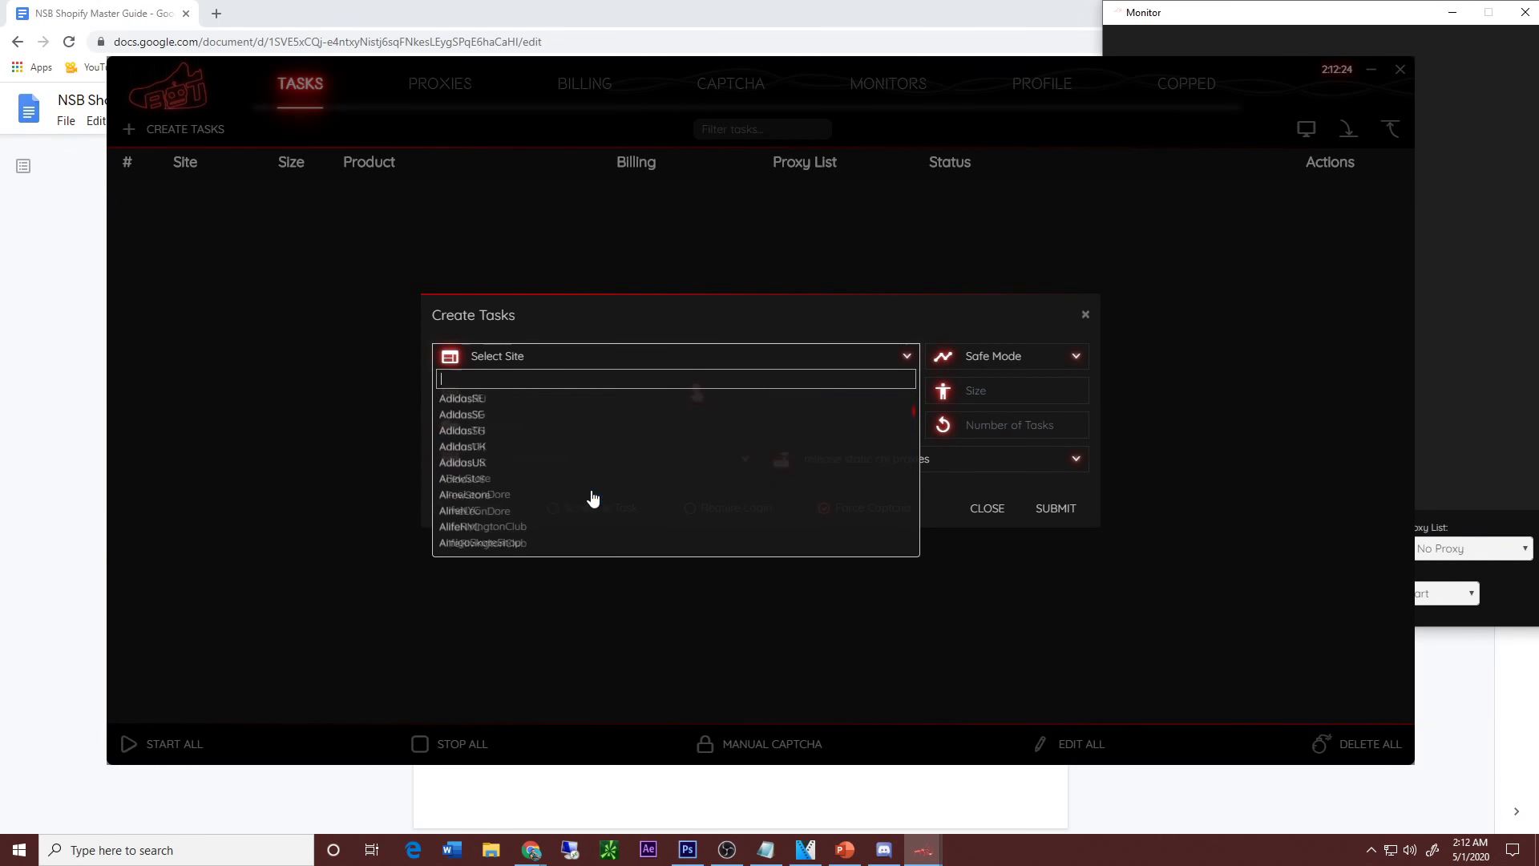
{"action": "scroll", "coordinate": [594, 495], "scroll_direction": "down", "scroll_amount": 3}
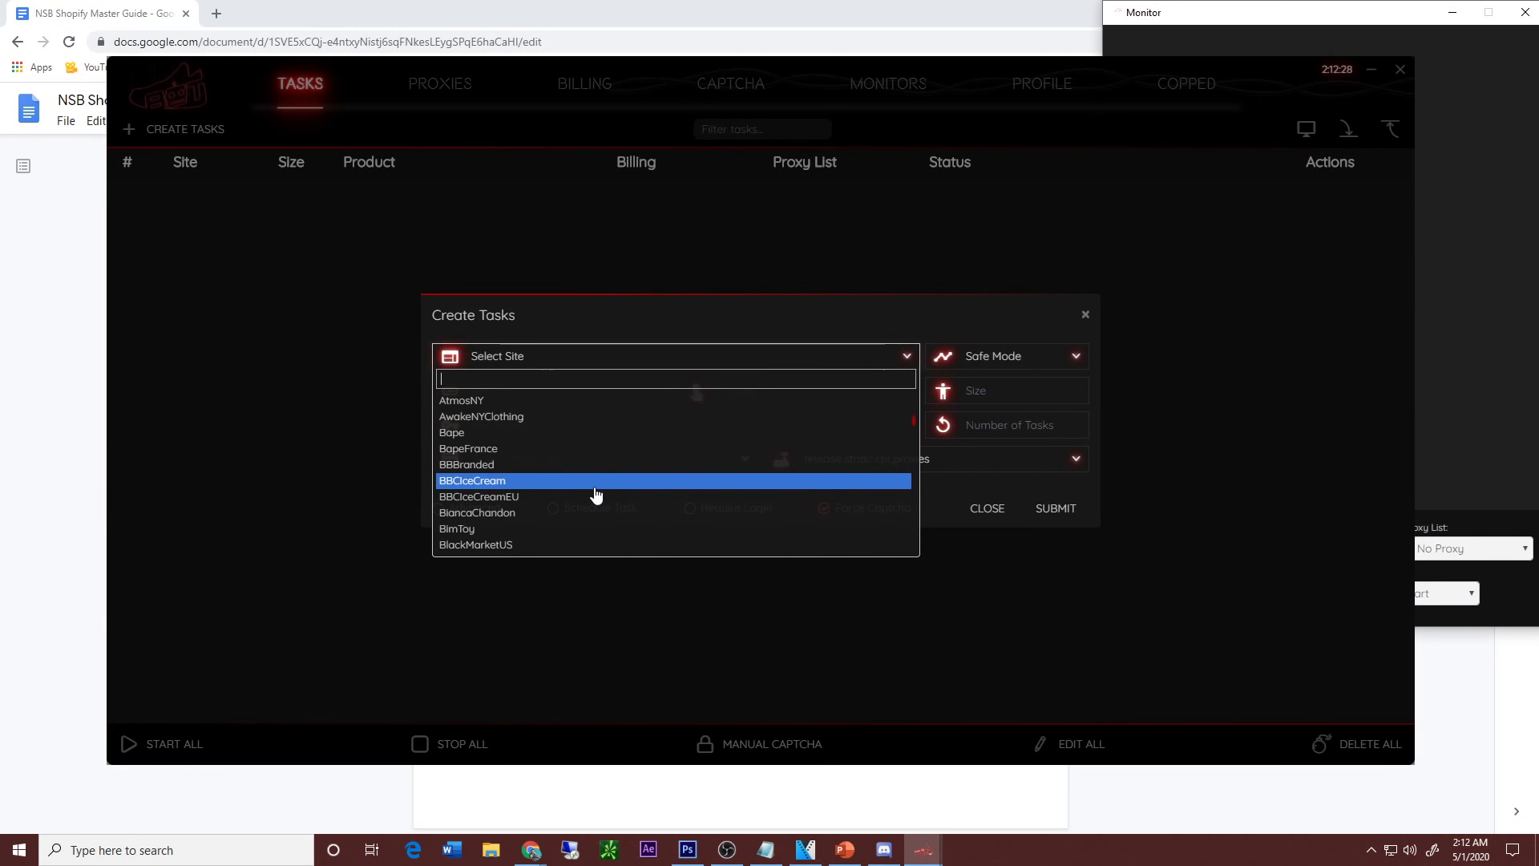
{"action": "left_click", "coordinate": [685, 329]}
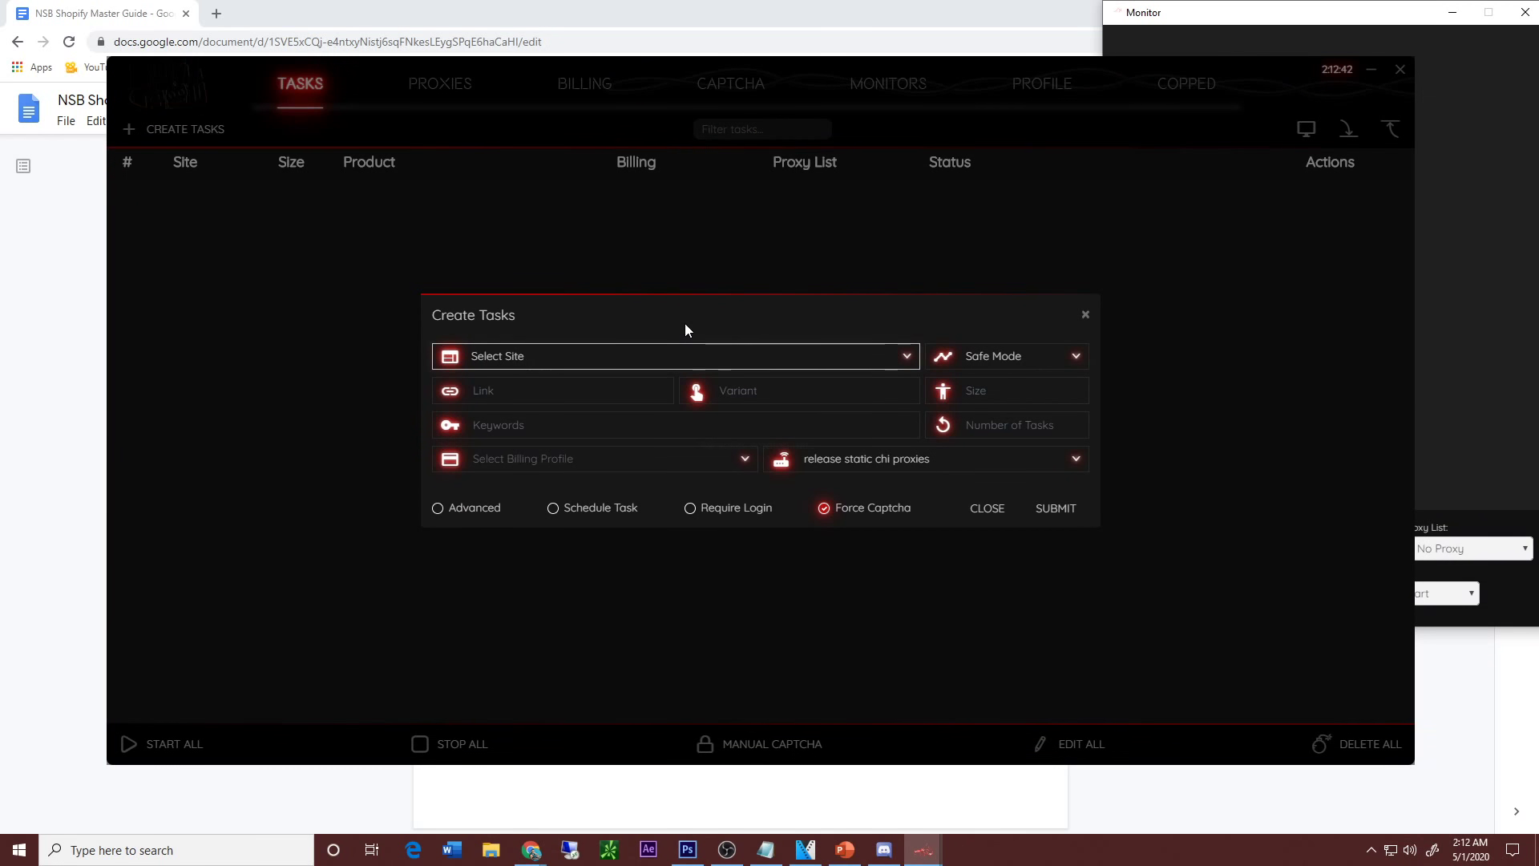
{"action": "left_click", "coordinate": [1085, 315]}
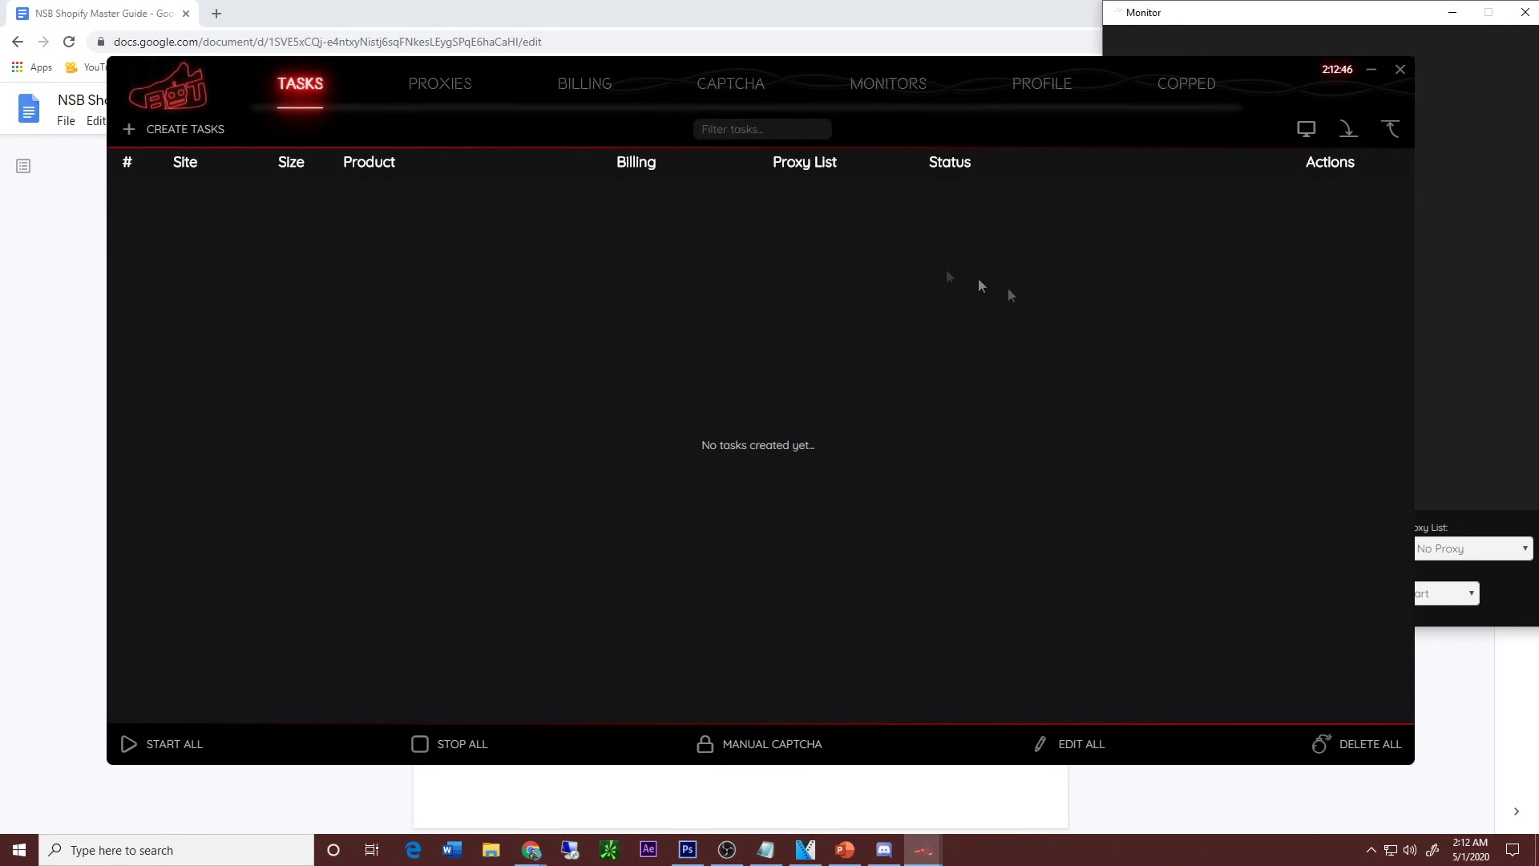
{"action": "left_click", "coordinate": [461, 96]}
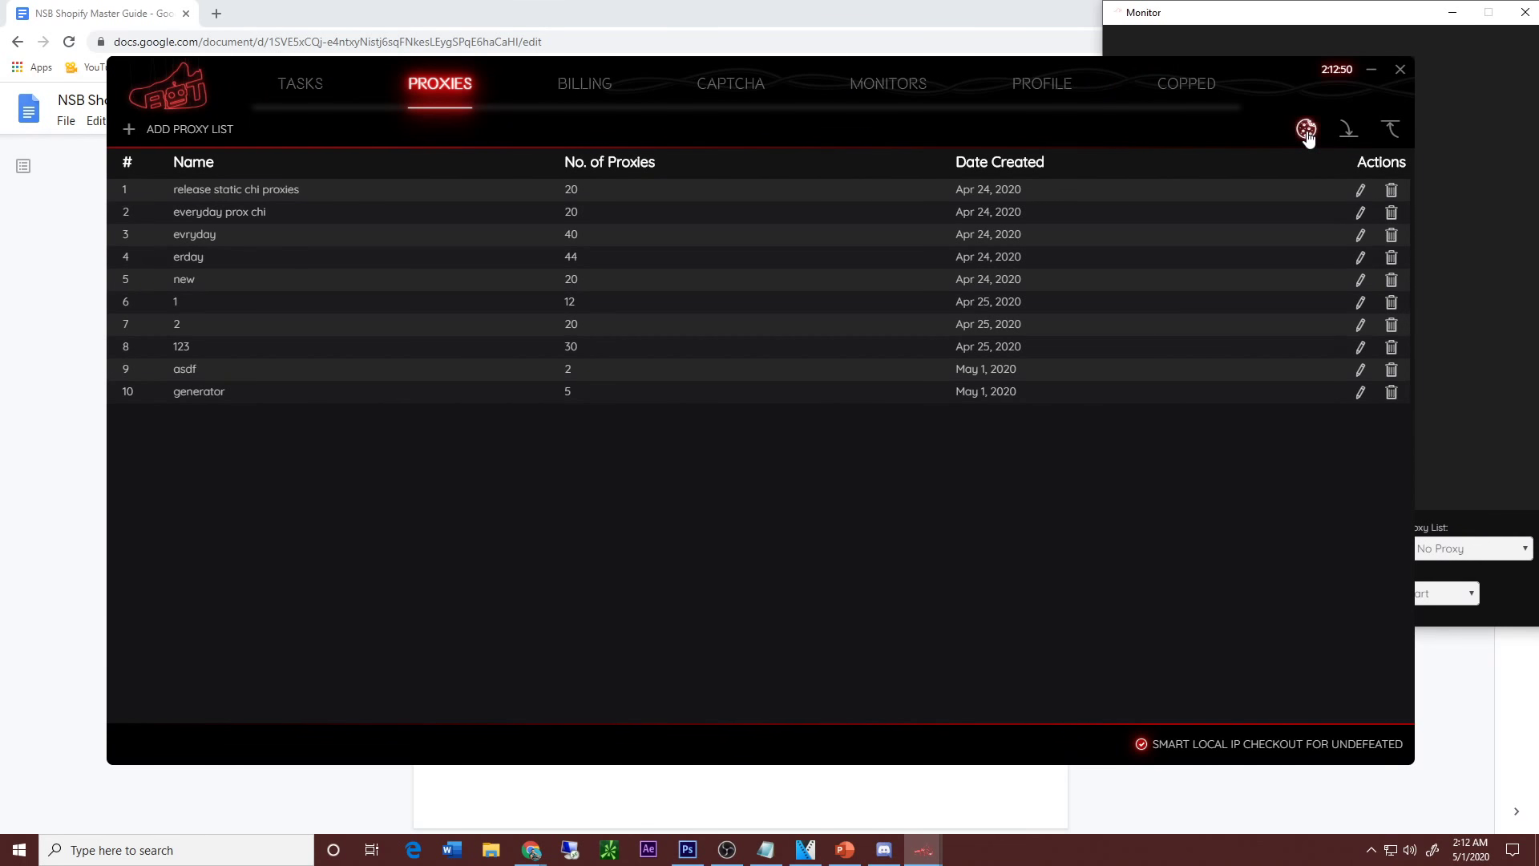
{"action": "left_click", "coordinate": [1307, 130]}
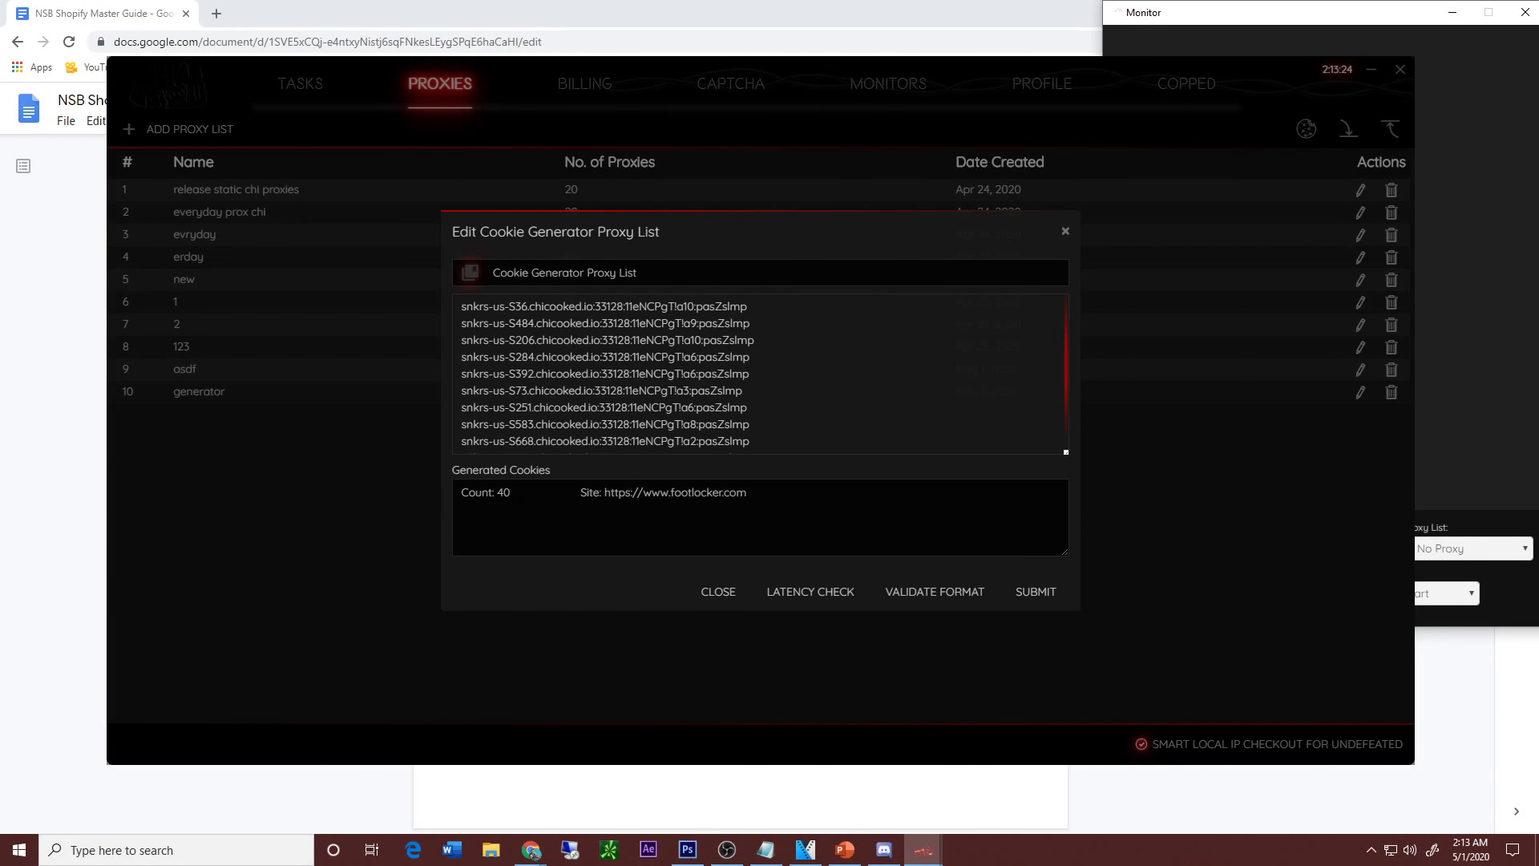
{"action": "left_click", "coordinate": [1039, 594]}
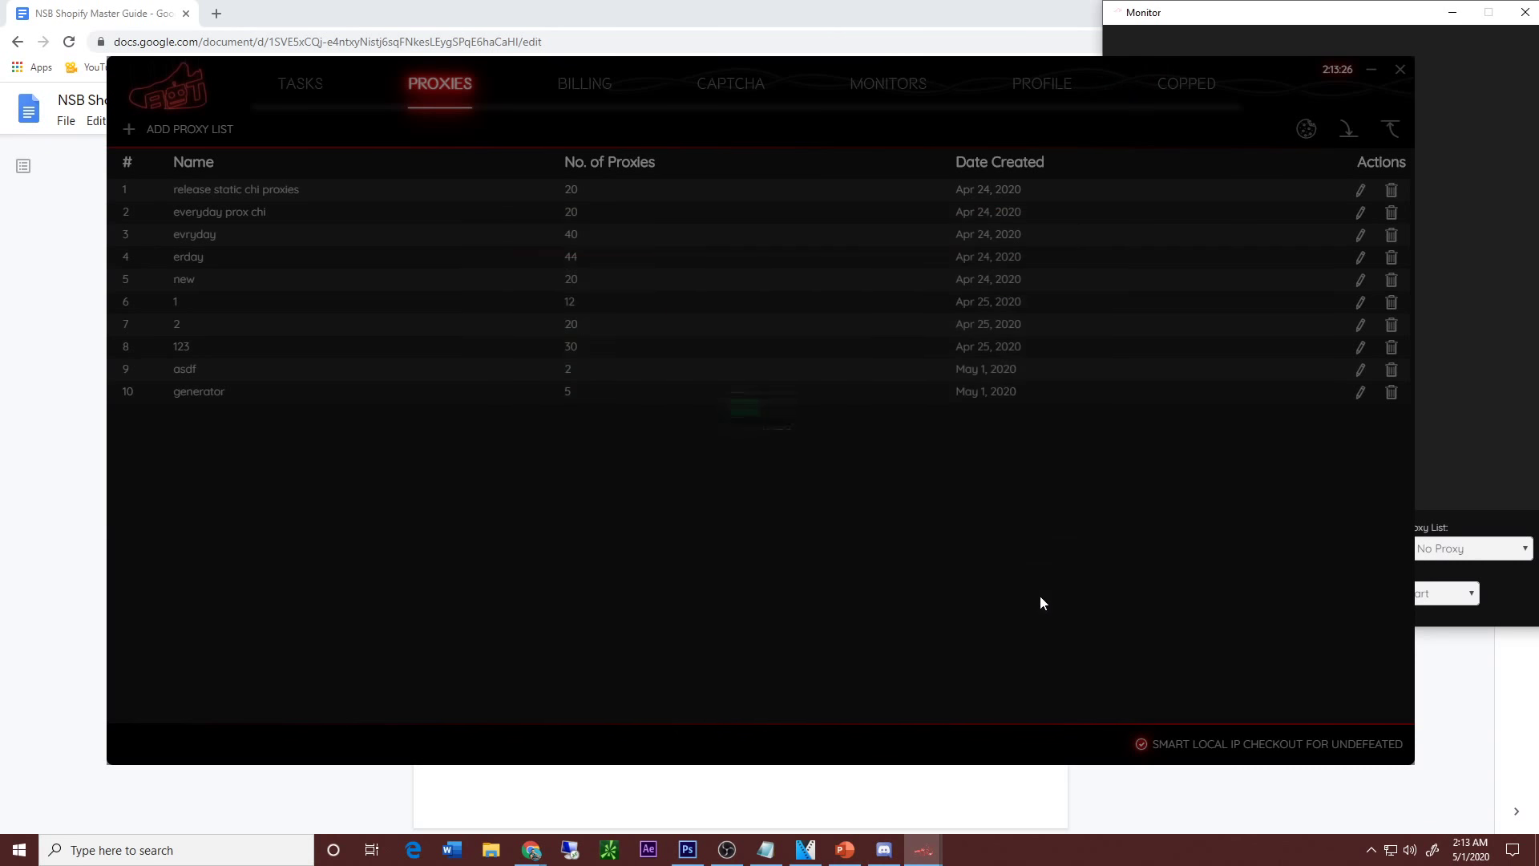
{"action": "left_click", "coordinate": [320, 100]}
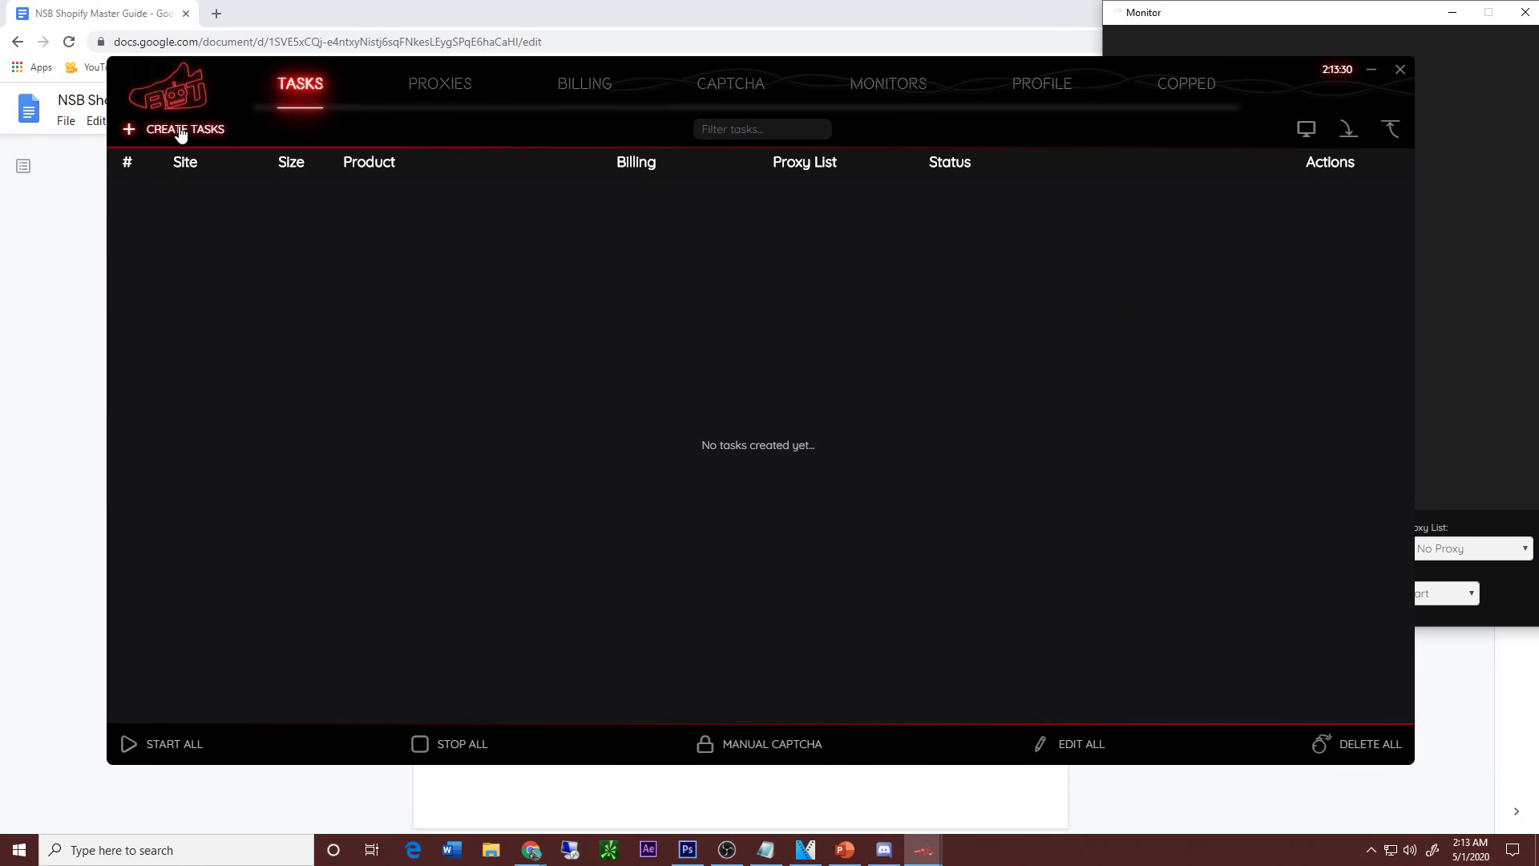
- Start a Footlocker task in Generator mode with SKU 'asd'
{"action": "left_click", "coordinate": [181, 131]}
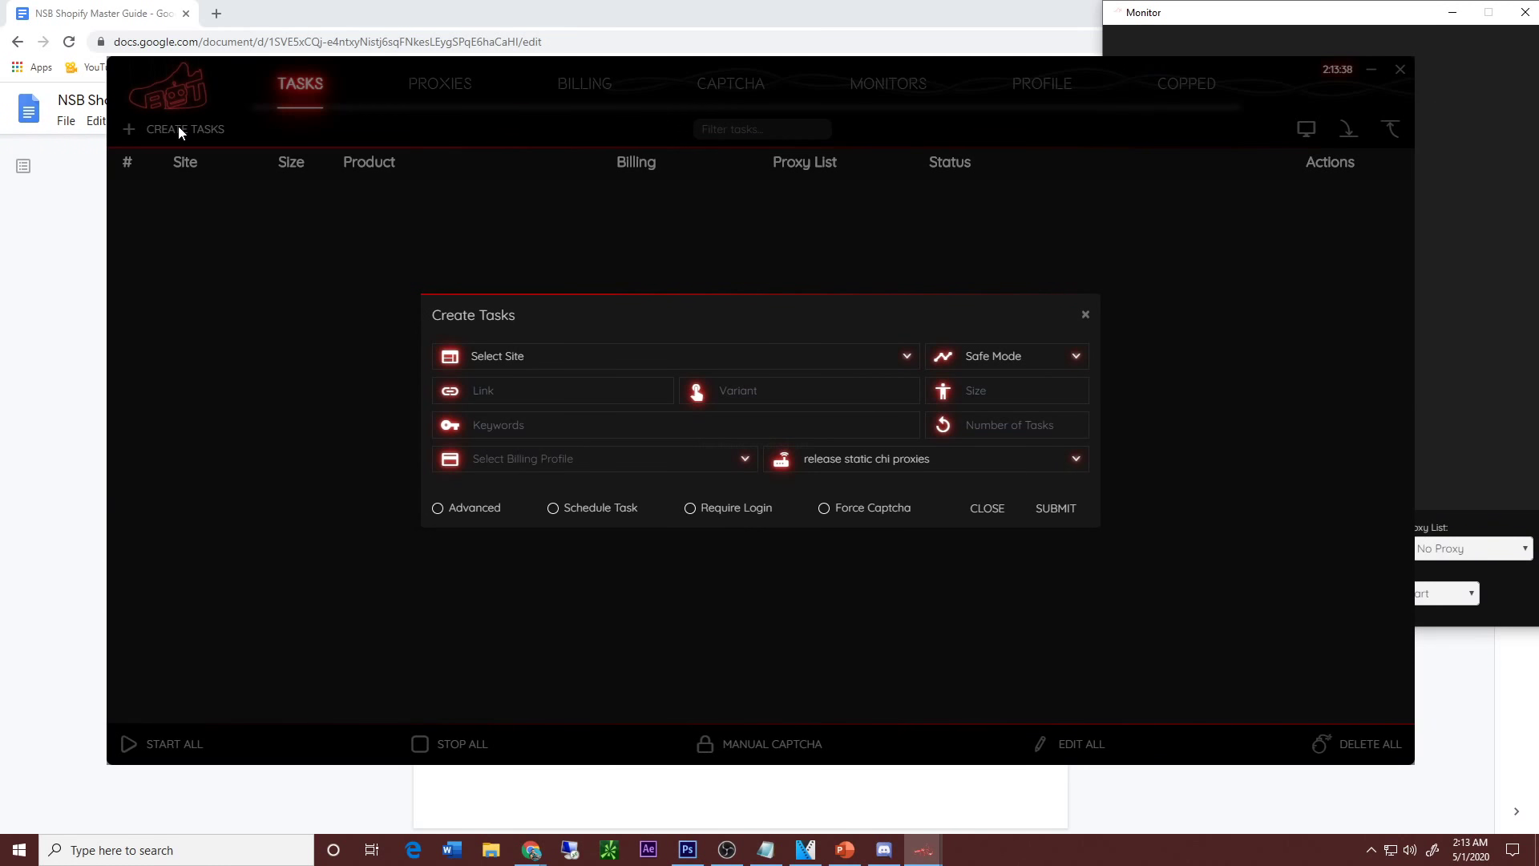
{"action": "left_click", "coordinate": [569, 359]}
{"action": "type", "text": "footlocker"}
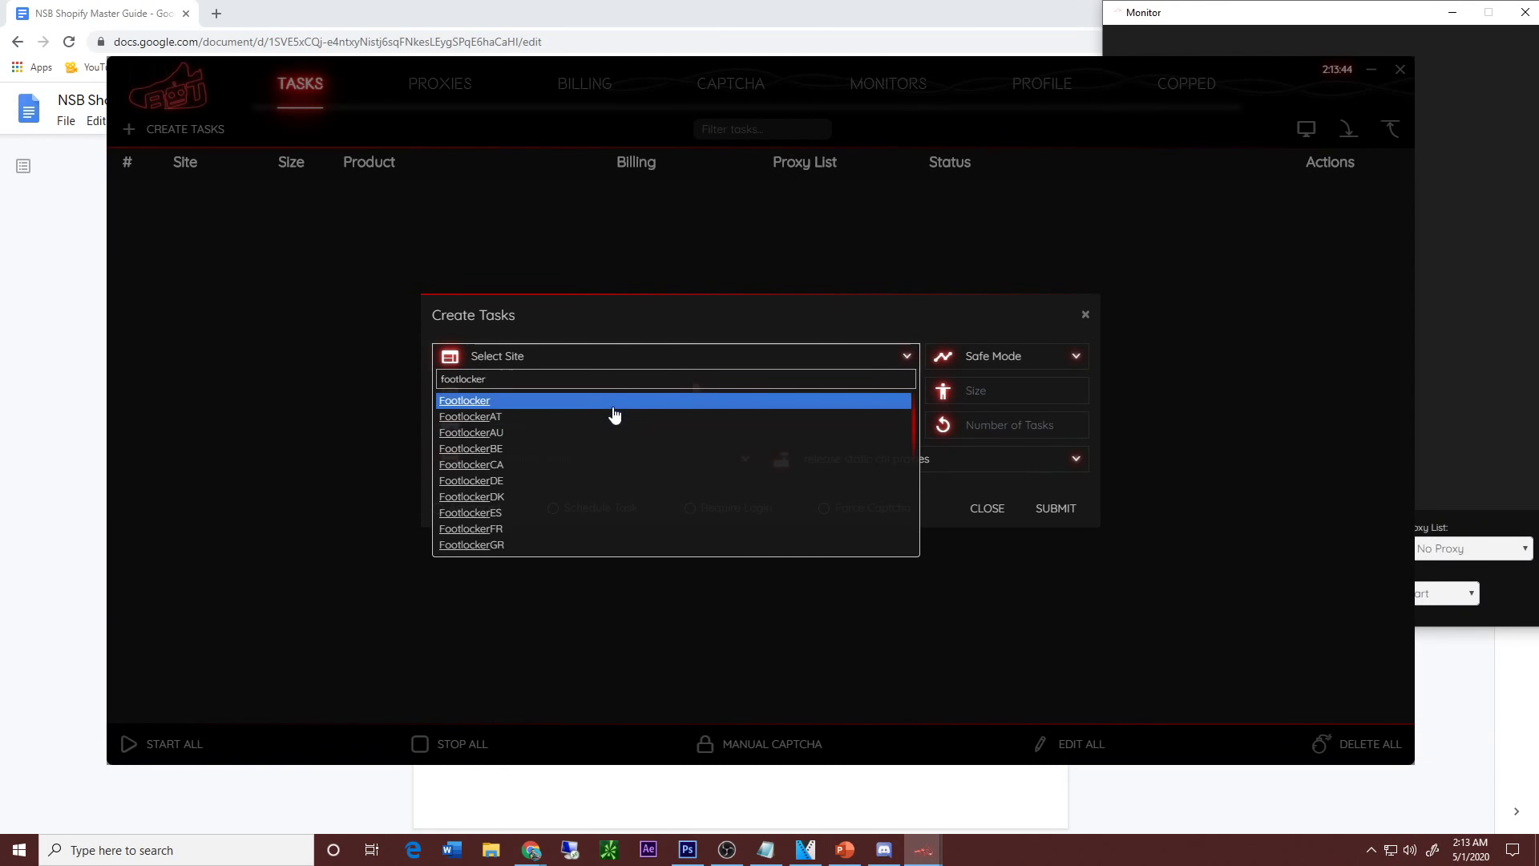
{"action": "left_click", "coordinate": [611, 405]}
{"action": "left_click", "coordinate": [988, 357]}
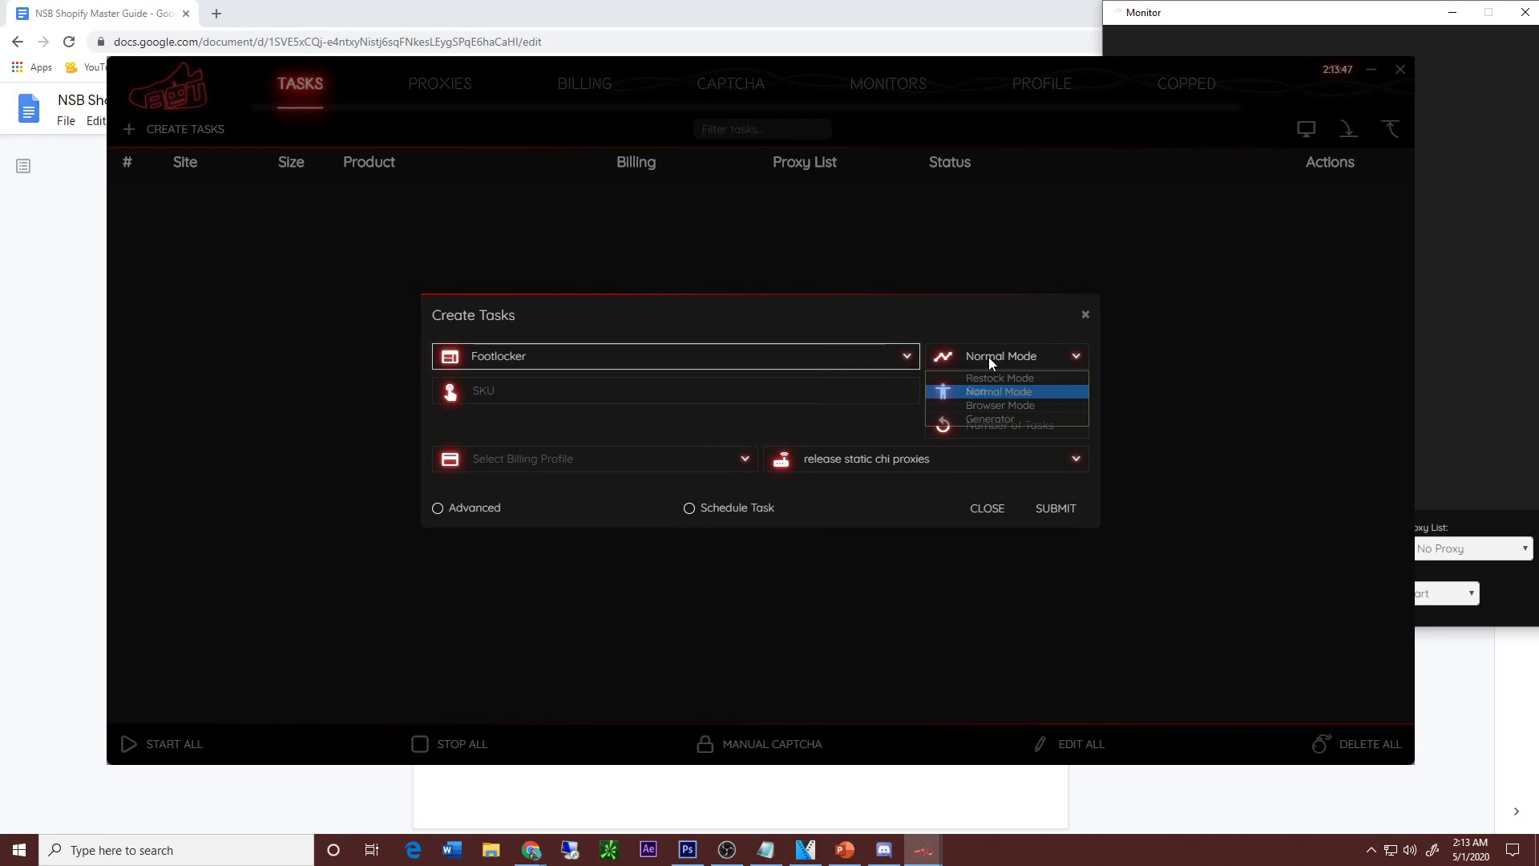
{"action": "left_click", "coordinate": [989, 418]}
{"action": "left_click", "coordinate": [572, 387]}
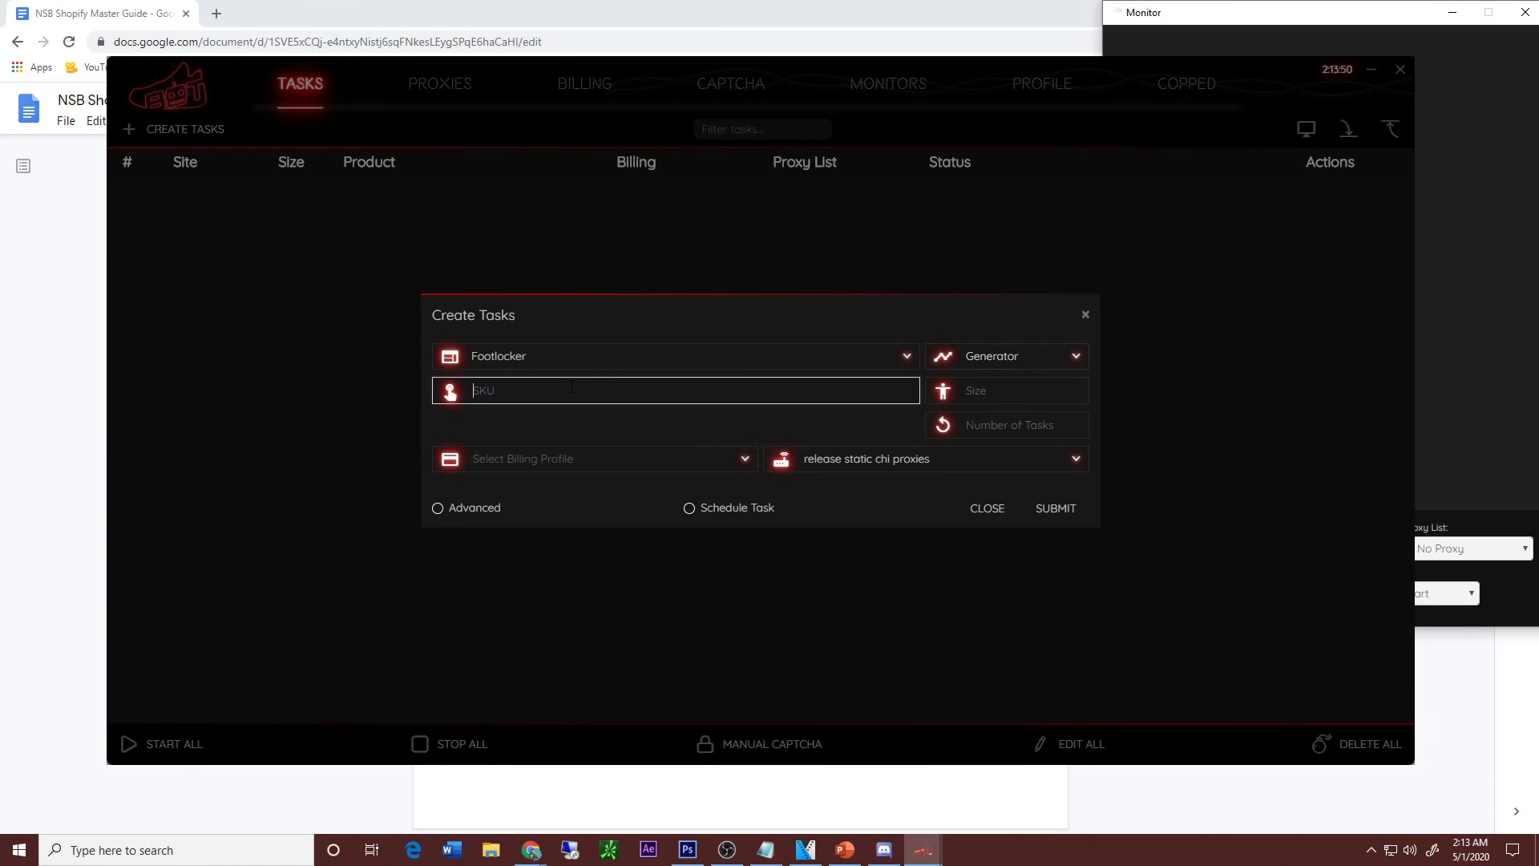
{"action": "type", "text": "asdf"}
- Create three tasks using the 'generator' proxy list and the debit billing profile
{"action": "left_click", "coordinate": [1075, 422]}
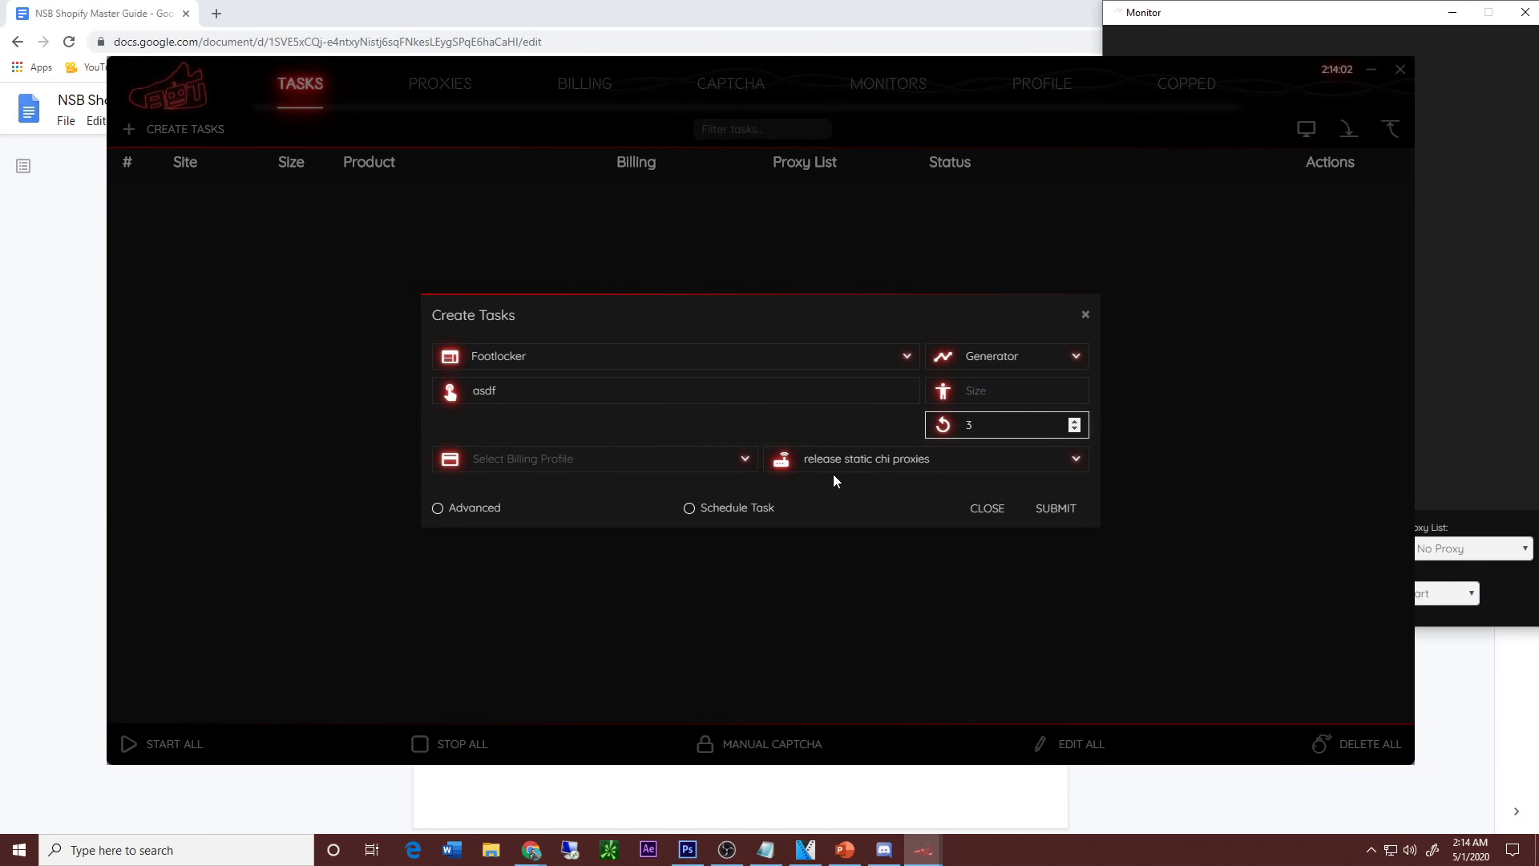
{"action": "left_click", "coordinate": [933, 462]}
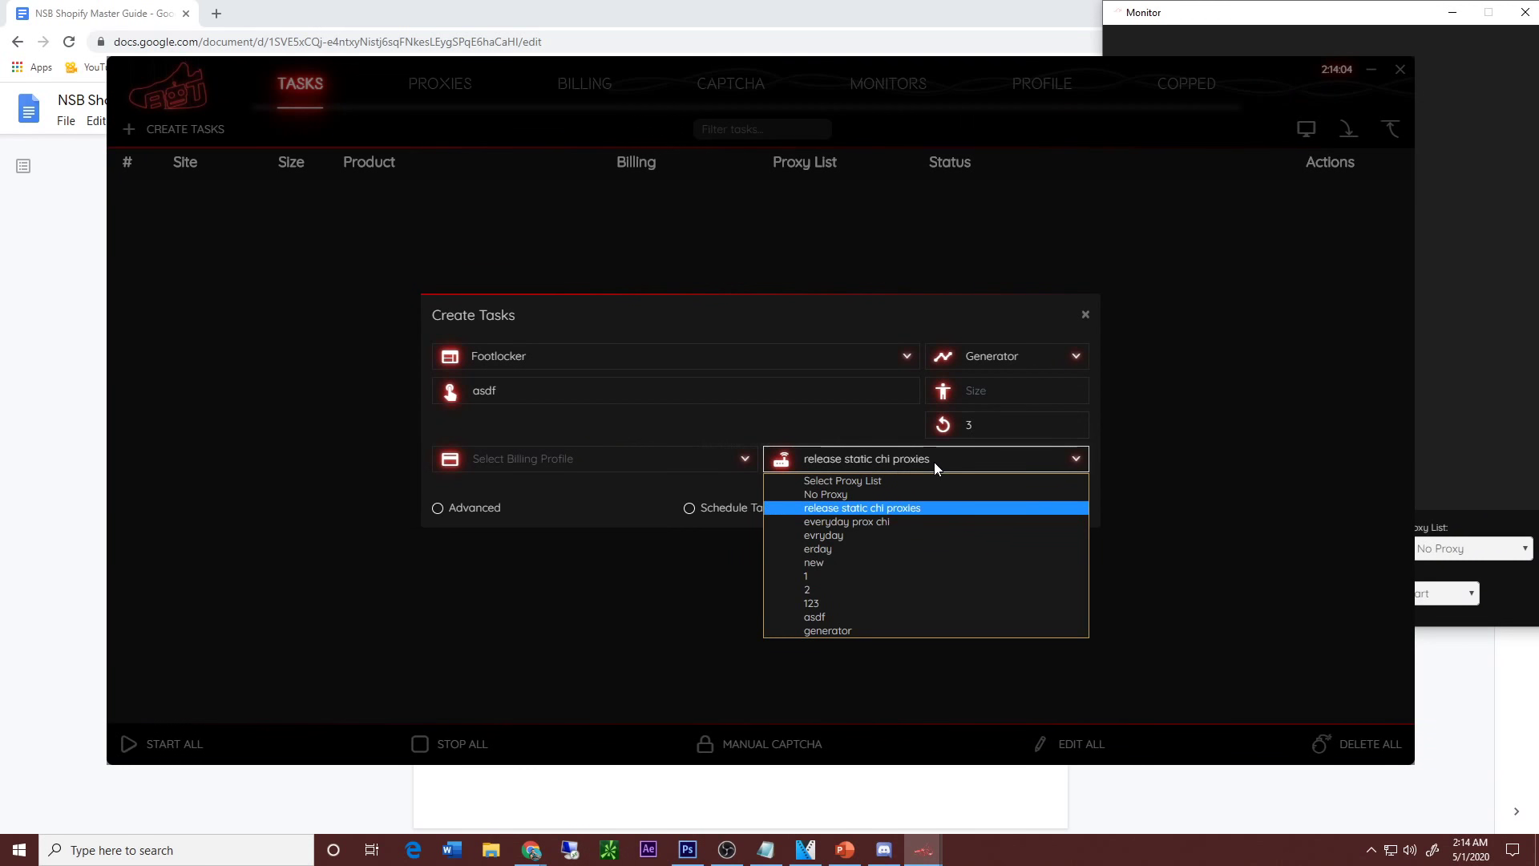
{"action": "left_click", "coordinate": [893, 632]}
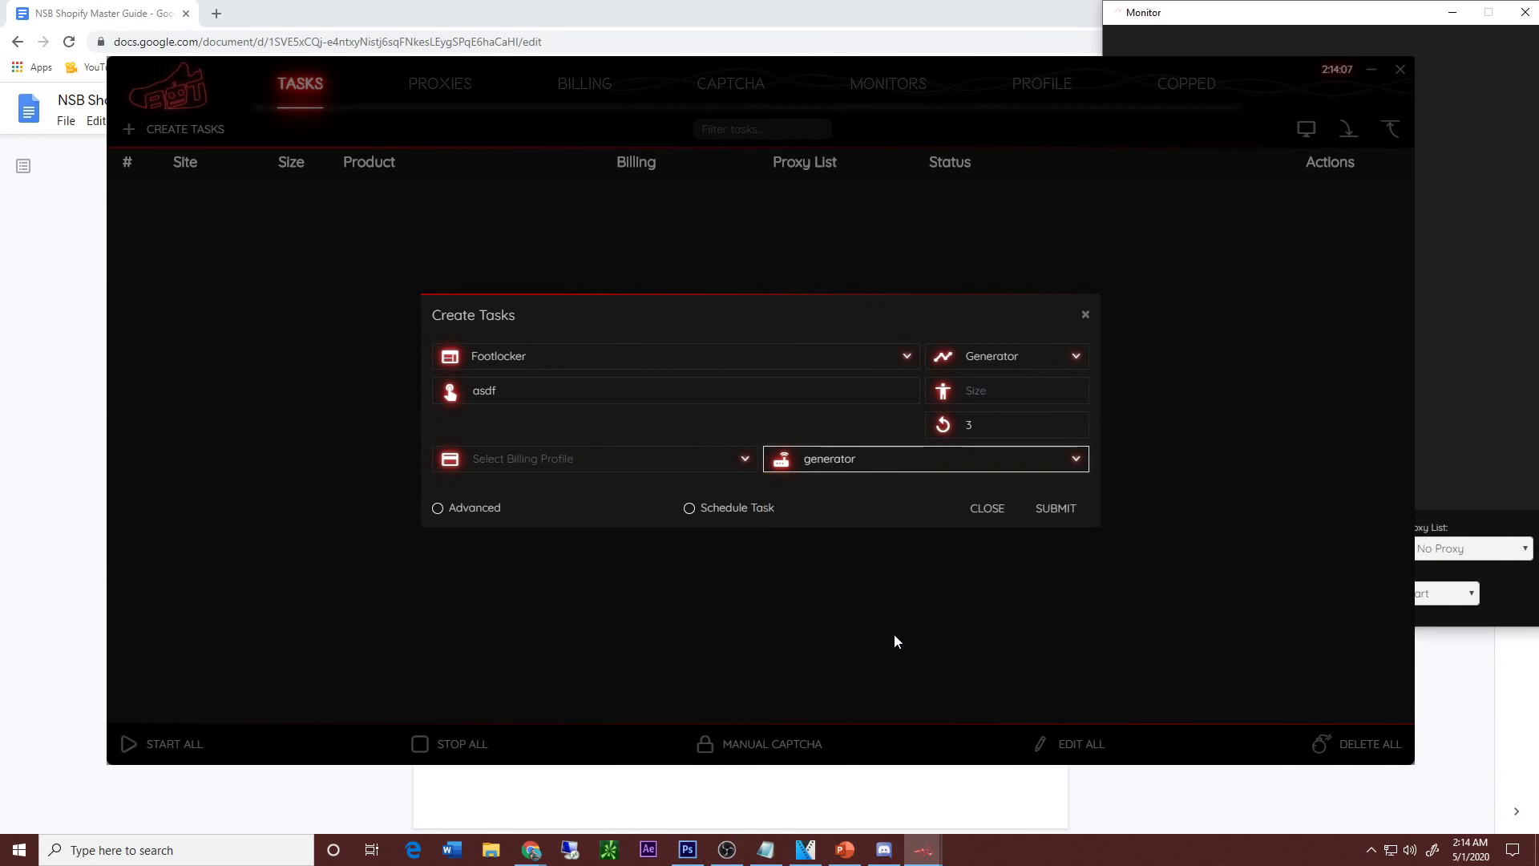
{"action": "left_click", "coordinate": [543, 463]}
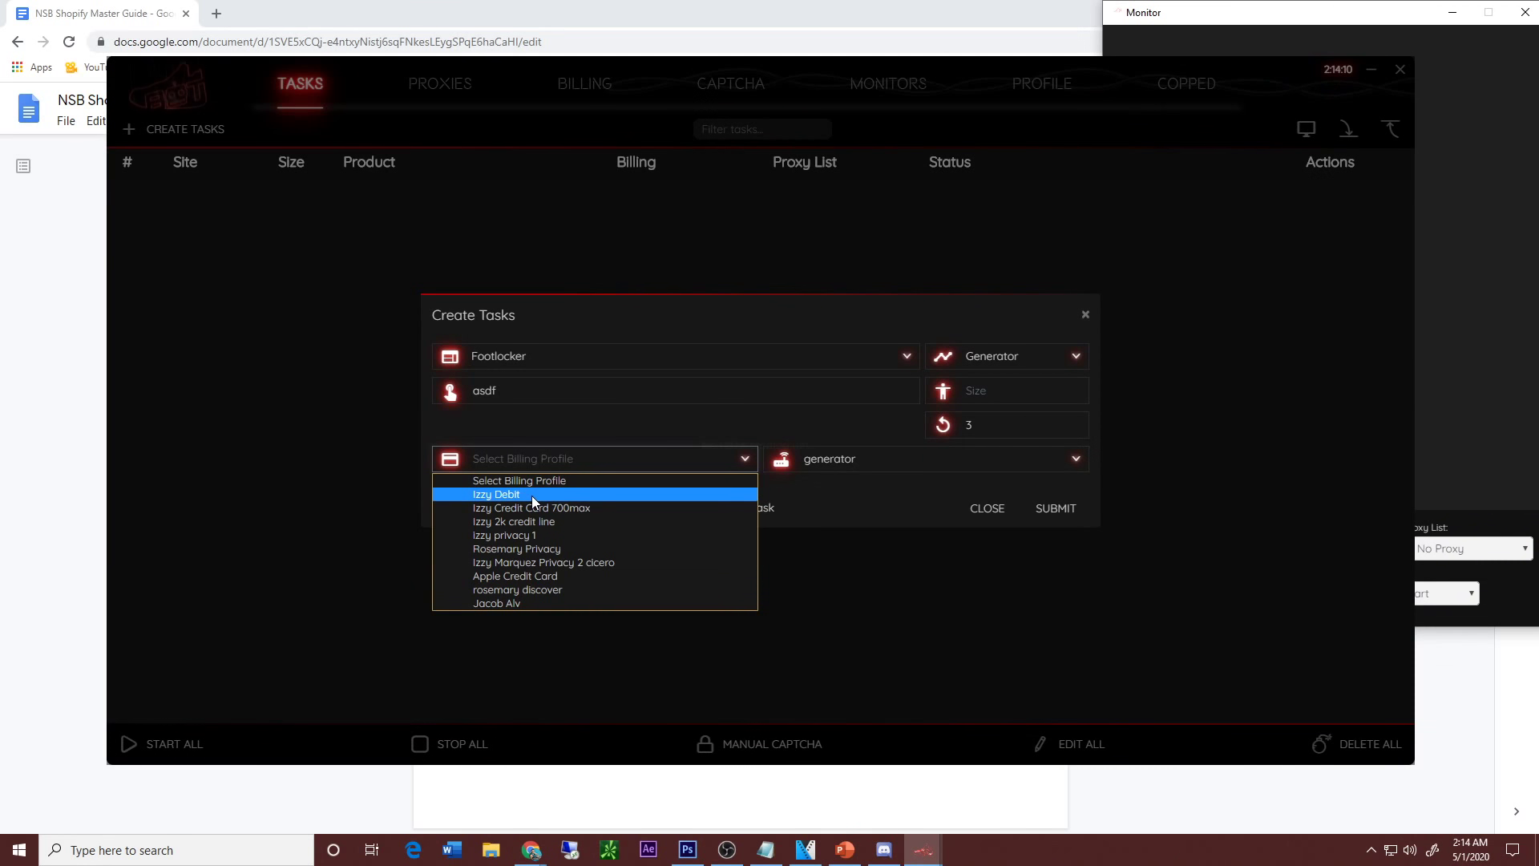
{"action": "left_click", "coordinate": [532, 495]}
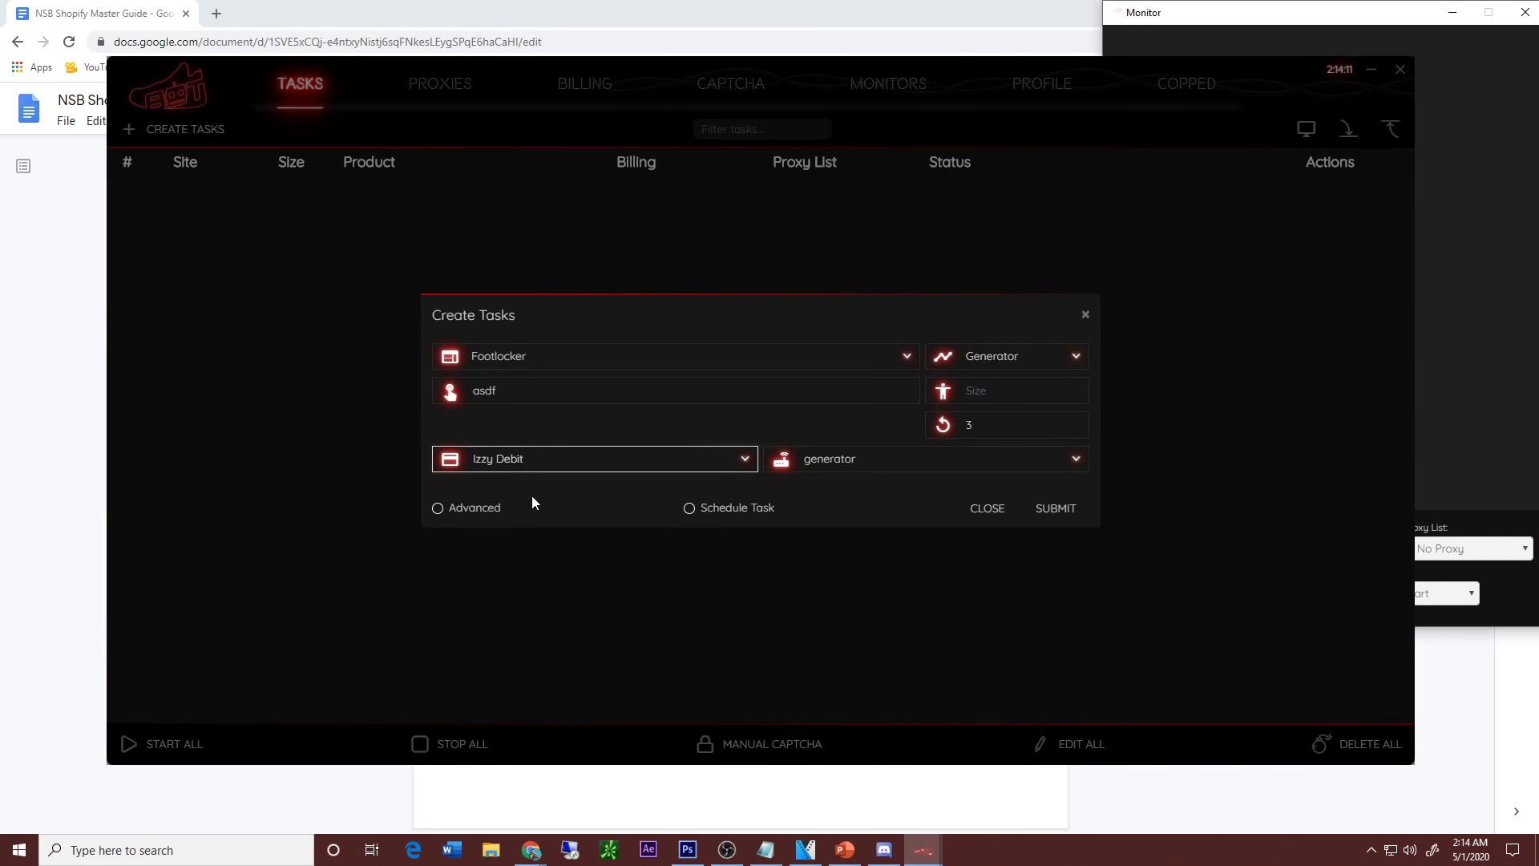
{"action": "left_click", "coordinate": [1055, 510]}
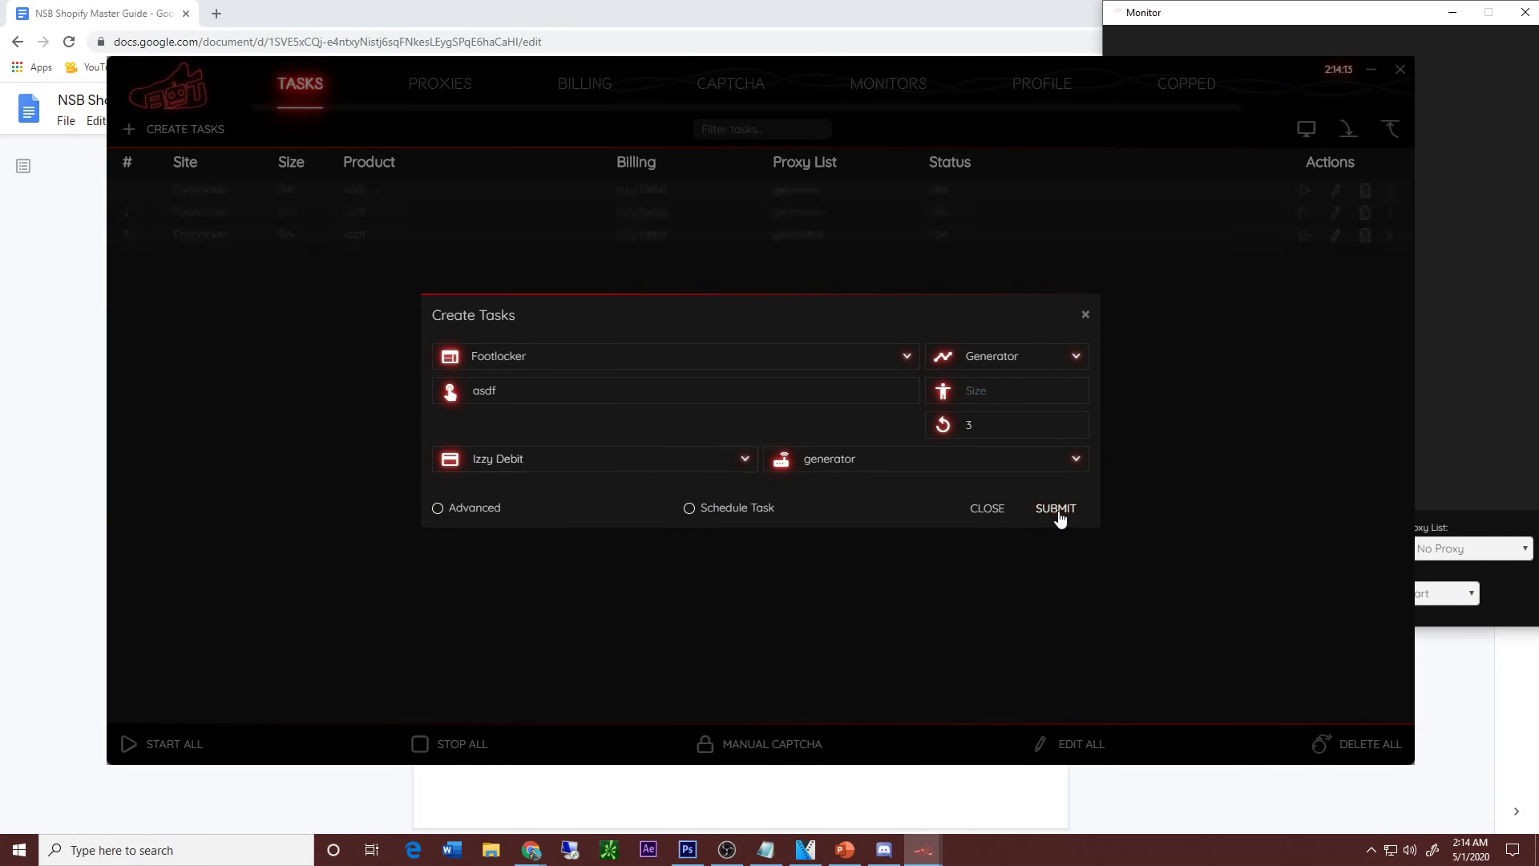
{"action": "left_click", "coordinate": [1085, 314]}
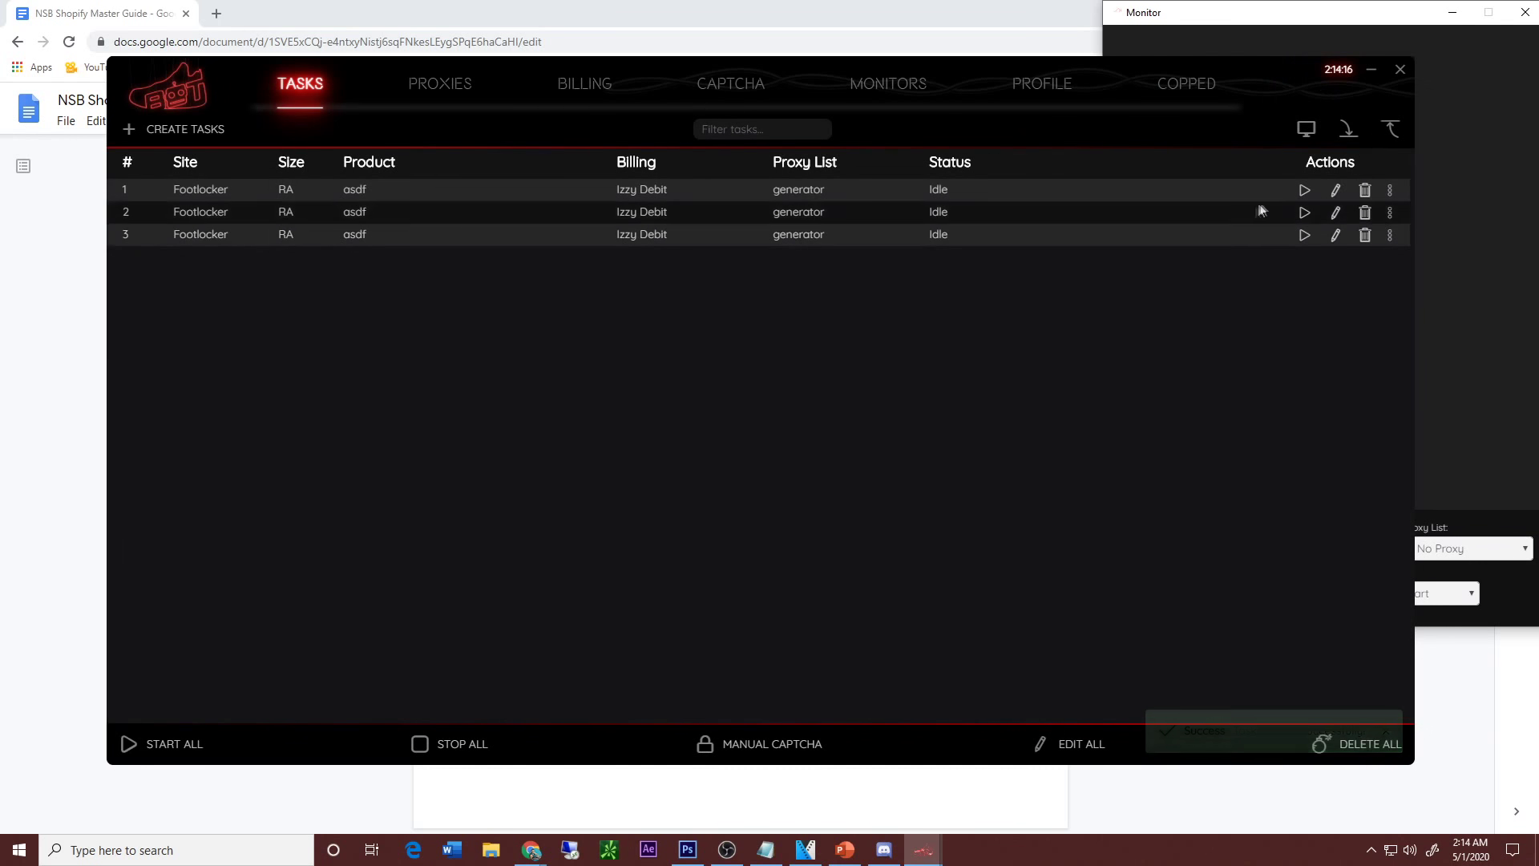
- Start all three Footlocker tasks
{"action": "left_click", "coordinate": [1304, 190]}
{"action": "left_click", "coordinate": [1304, 212]}
{"action": "left_click", "coordinate": [1304, 235]}
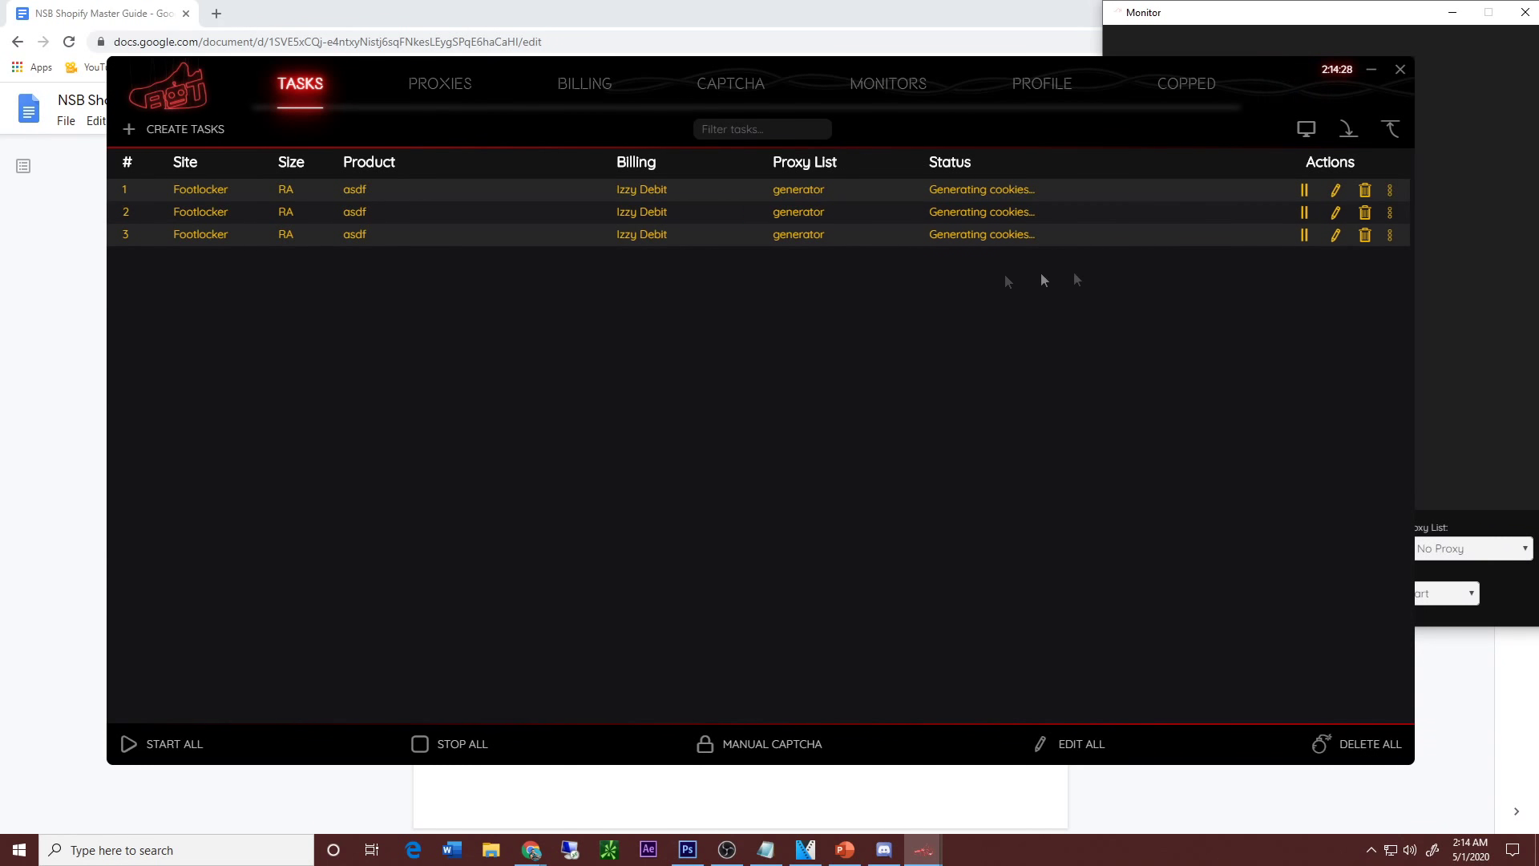
{"action": "left_click", "coordinate": [463, 96]}
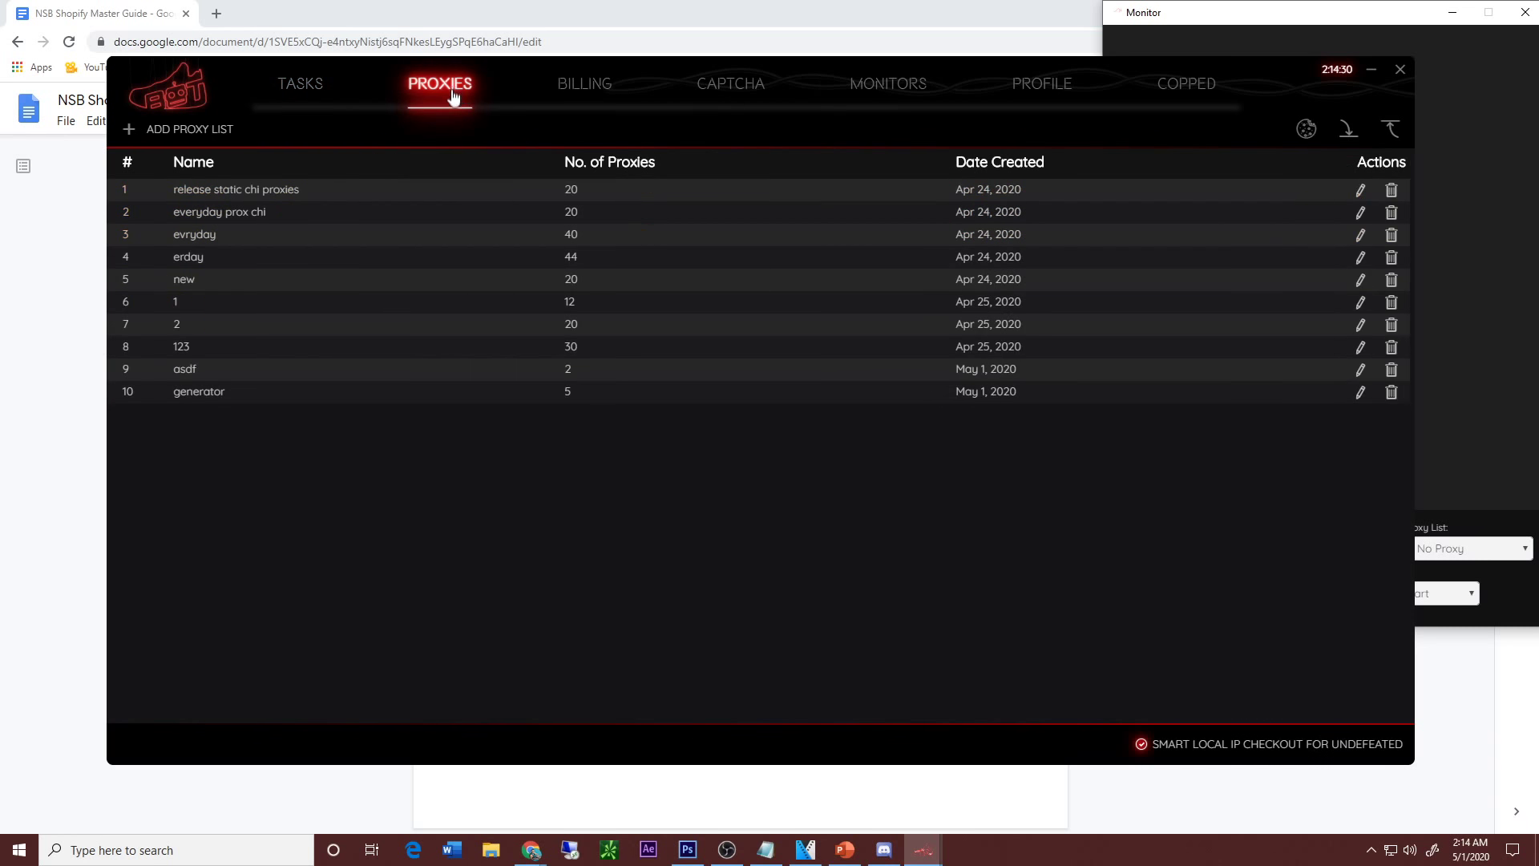
{"action": "left_click", "coordinate": [1303, 130]}
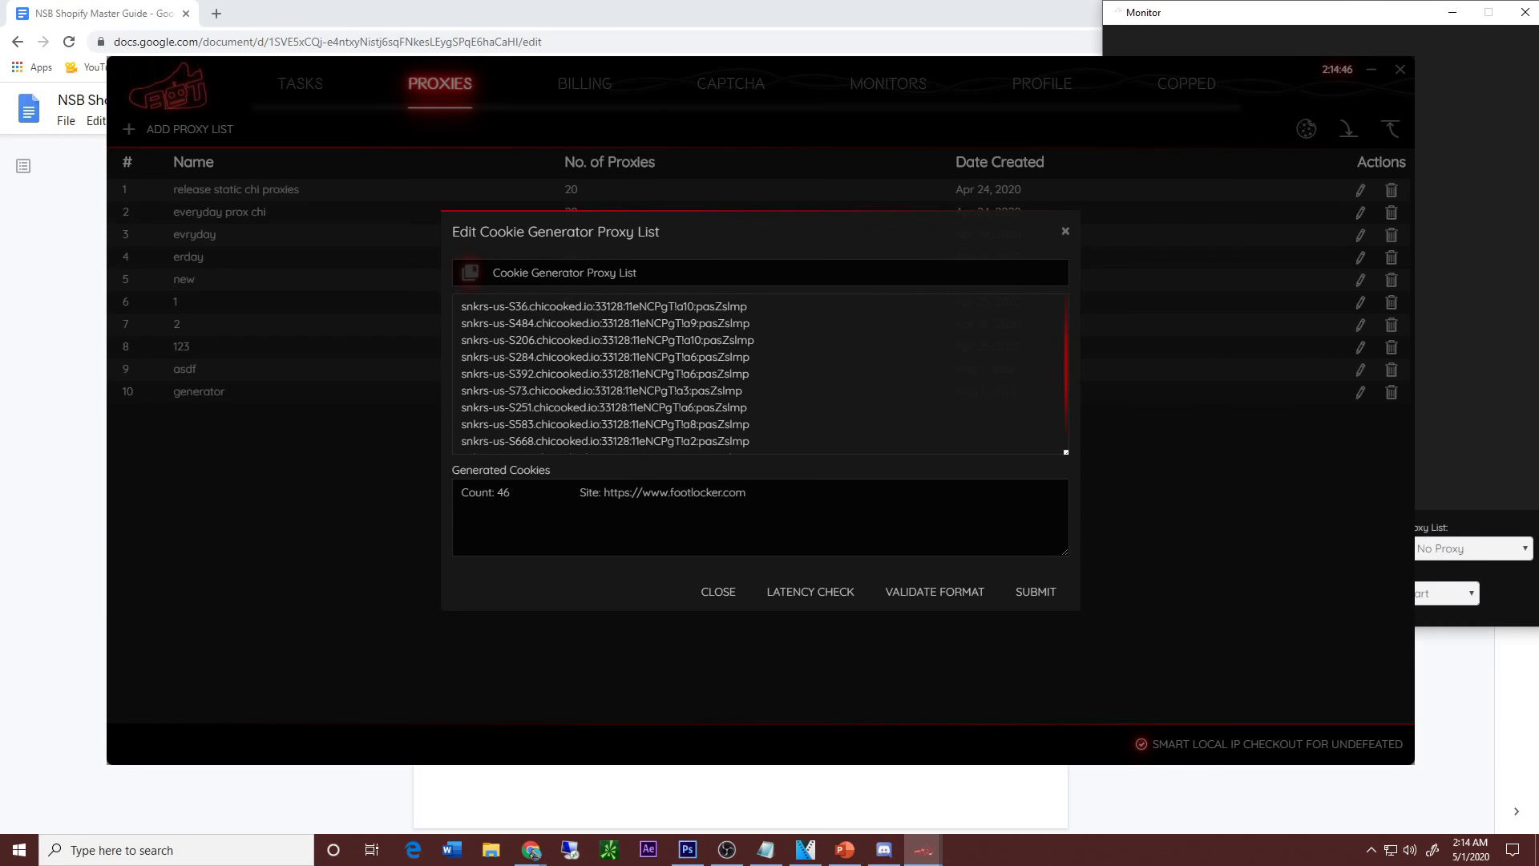
{"action": "left_click", "coordinate": [1030, 592]}
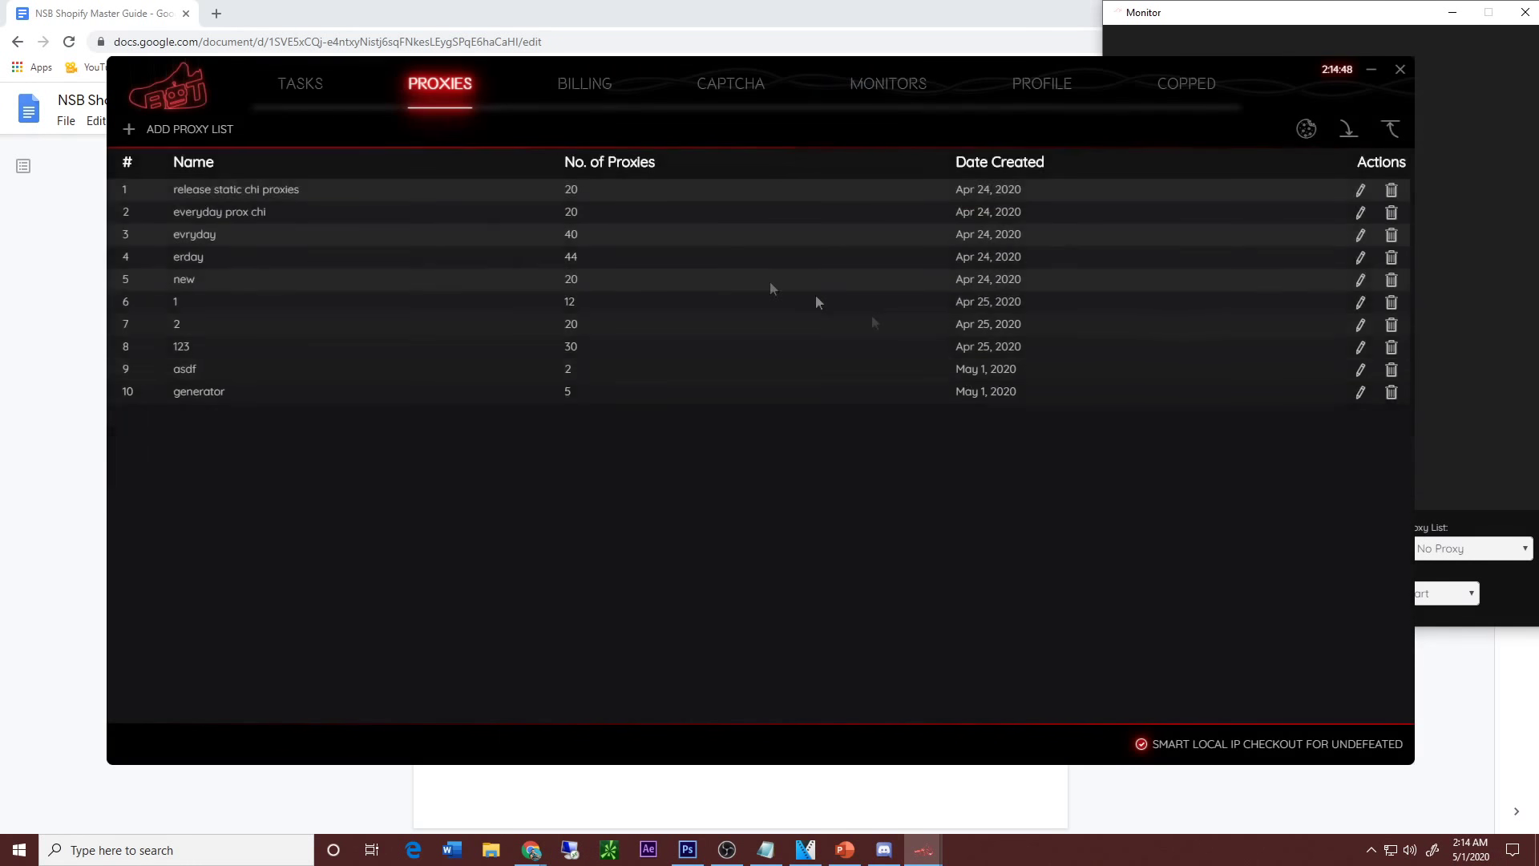
{"action": "left_click", "coordinate": [316, 90]}
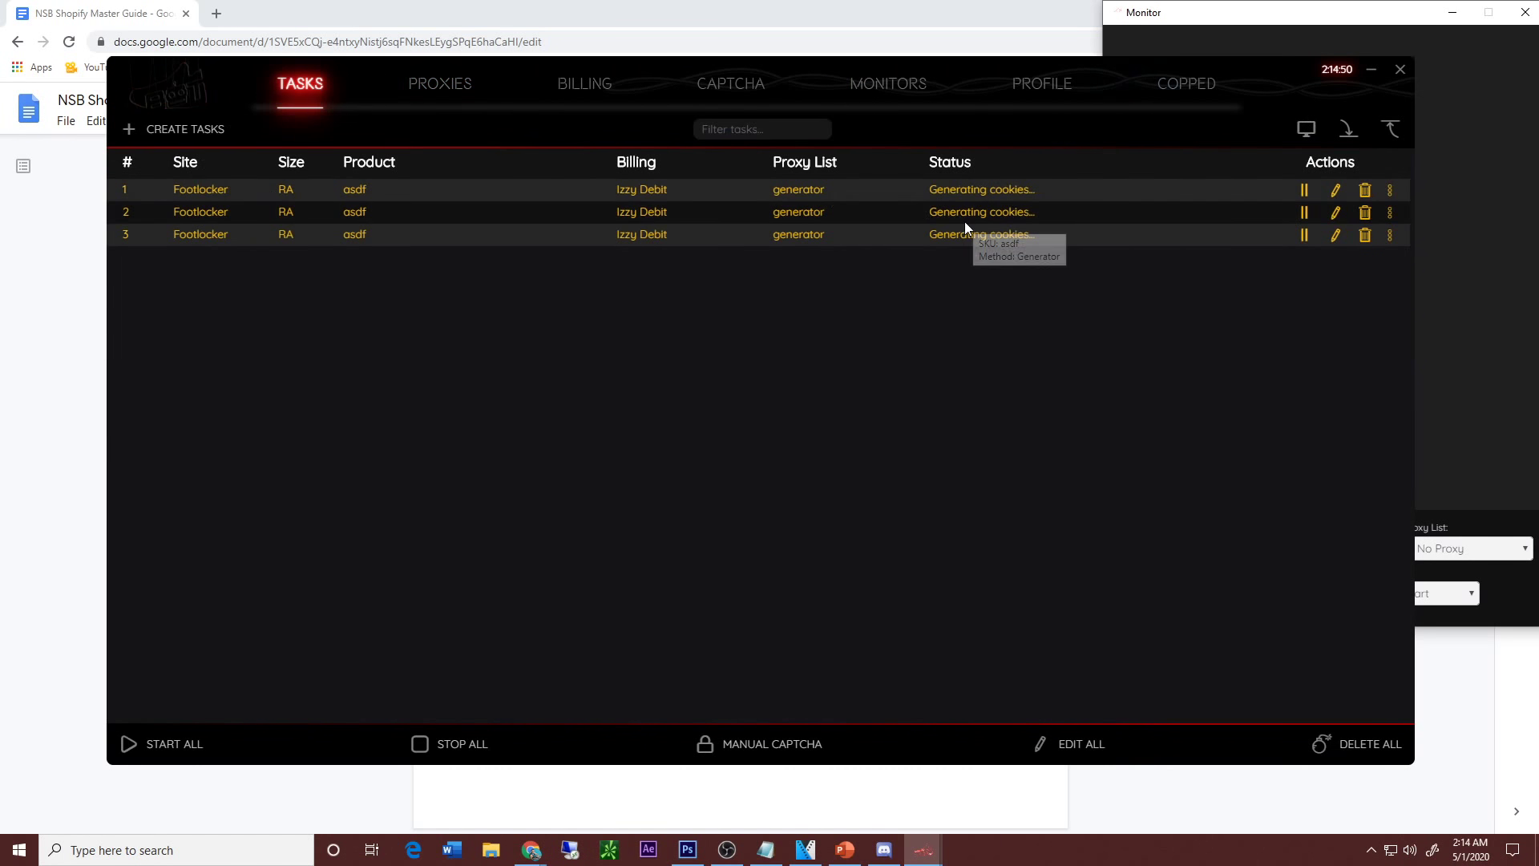
- Stop and delete the three Footlocker tasks, then begin choosing a site for a new task
{"action": "left_click", "coordinate": [1304, 191]}
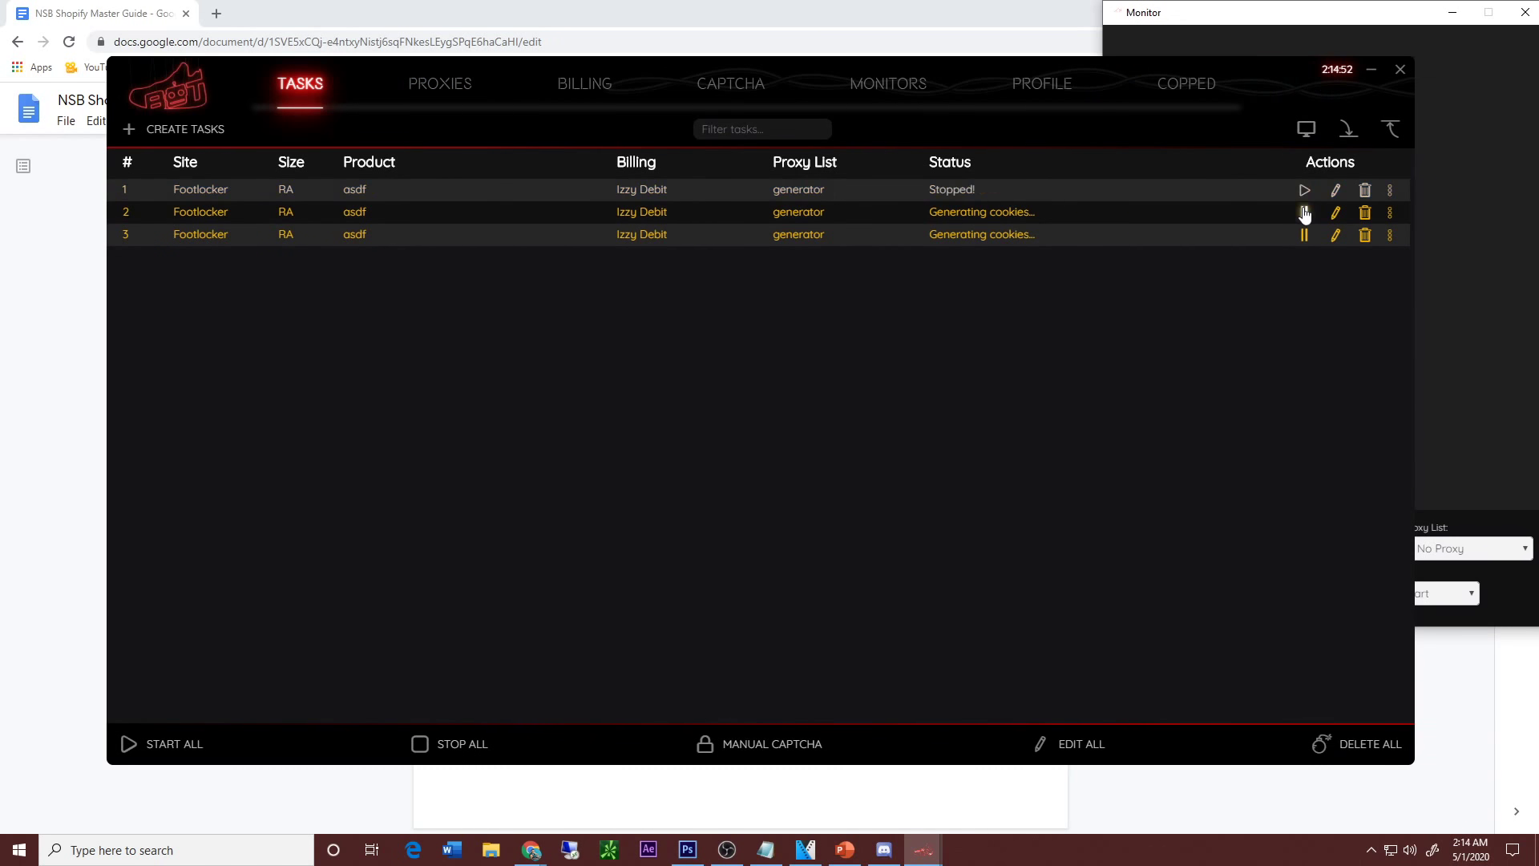
{"action": "left_click", "coordinate": [1304, 212]}
{"action": "left_click", "coordinate": [1305, 234]}
{"action": "left_click", "coordinate": [1365, 190]}
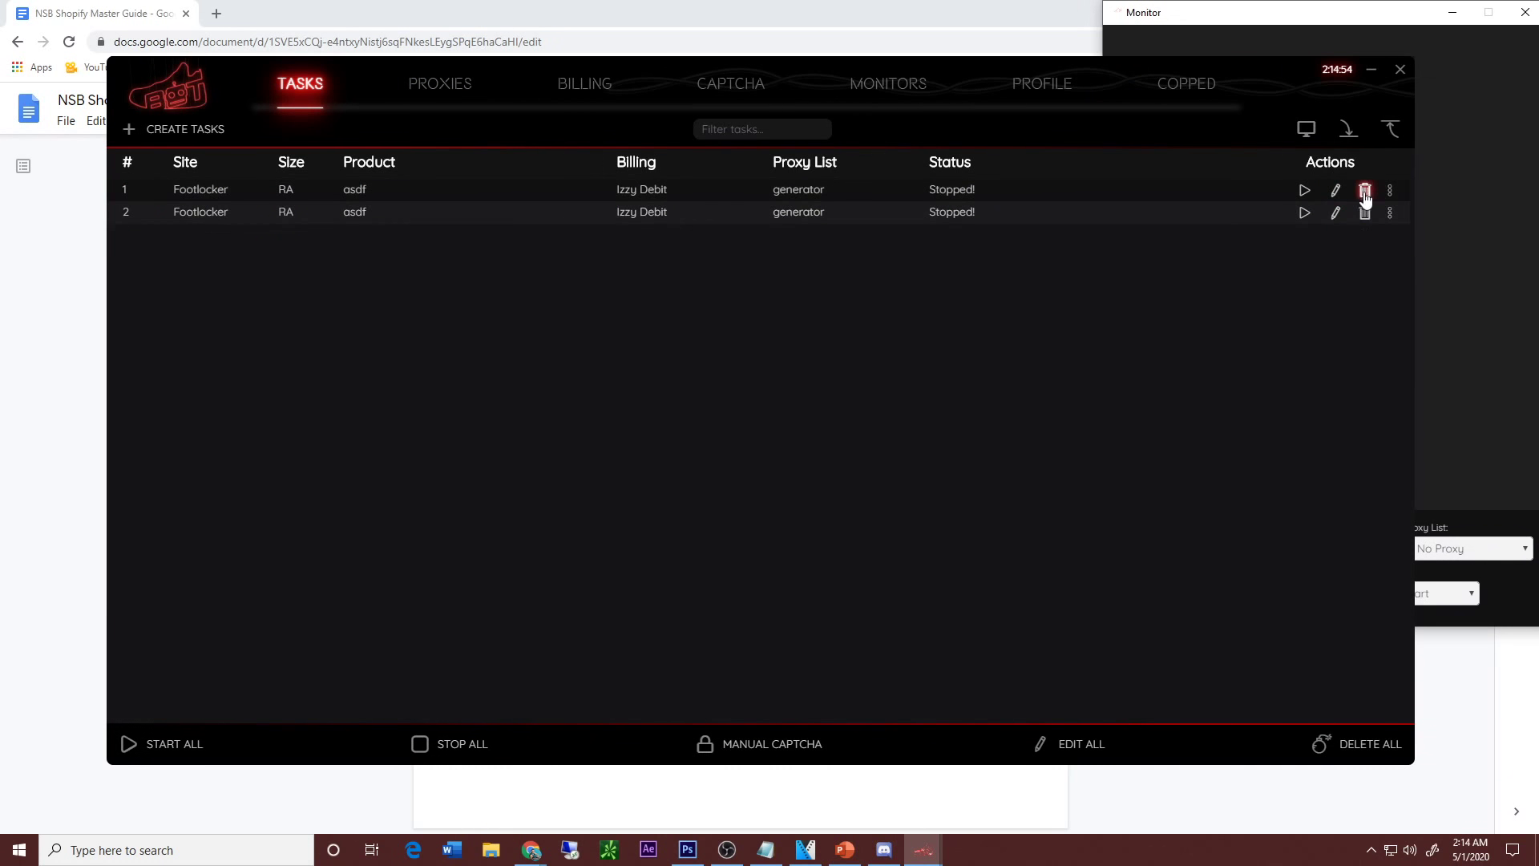
{"action": "left_click", "coordinate": [1365, 190]}
{"action": "left_click", "coordinate": [1365, 190]}
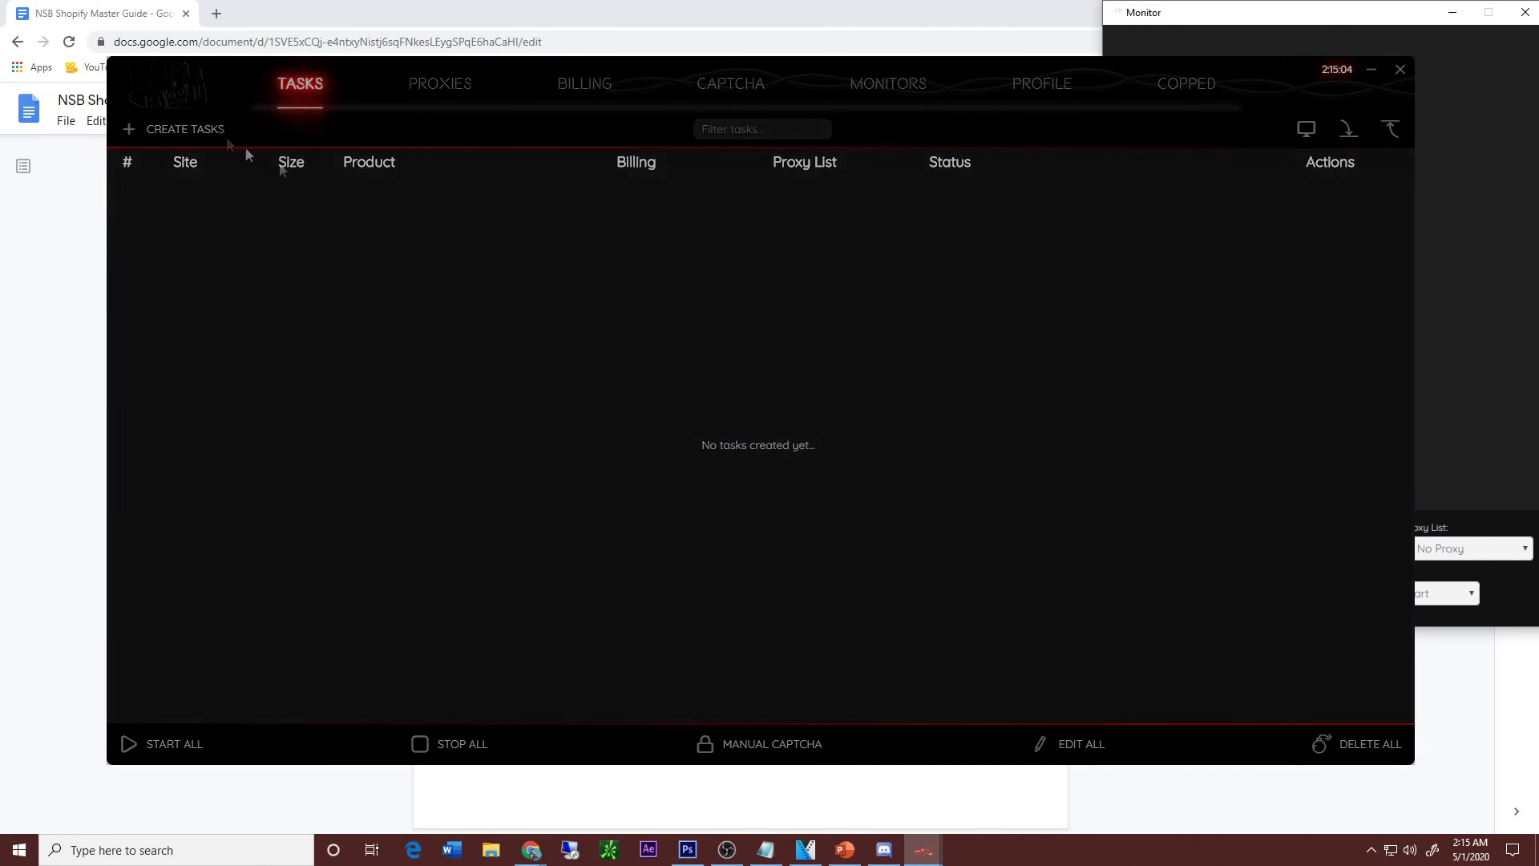
{"action": "left_click", "coordinate": [185, 130]}
{"action": "left_click", "coordinate": [566, 356]}
- Start a YeezySupply task in Generator mode with the debit billing profile
{"action": "type", "text": "yeez"}
{"action": "left_click", "coordinate": [530, 401]}
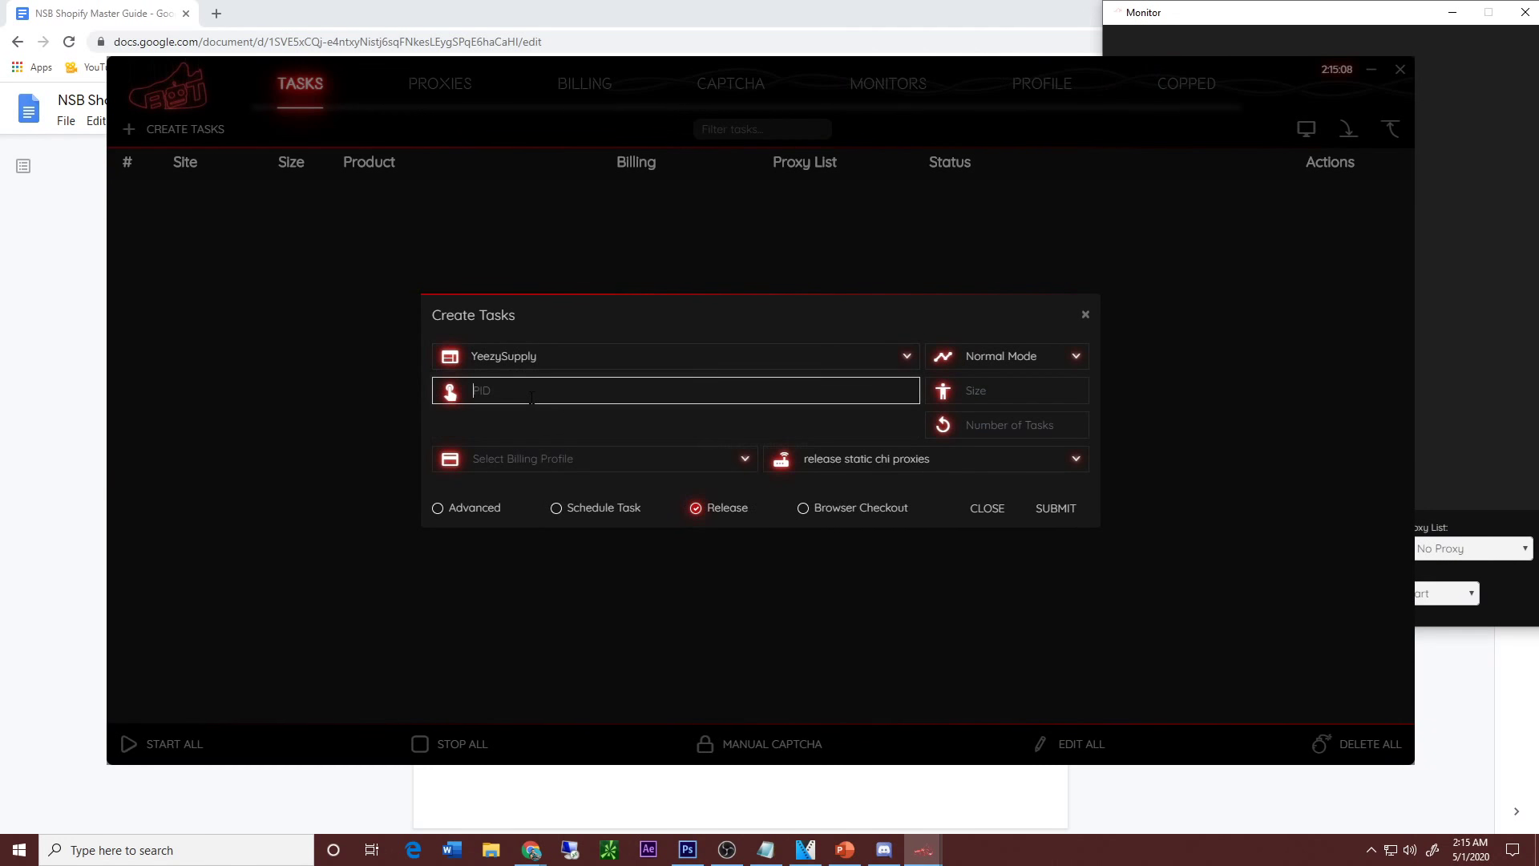
{"action": "left_click", "coordinate": [959, 351]}
{"action": "left_click", "coordinate": [996, 394]}
{"action": "left_click", "coordinate": [602, 469]}
{"action": "left_click", "coordinate": [611, 490]}
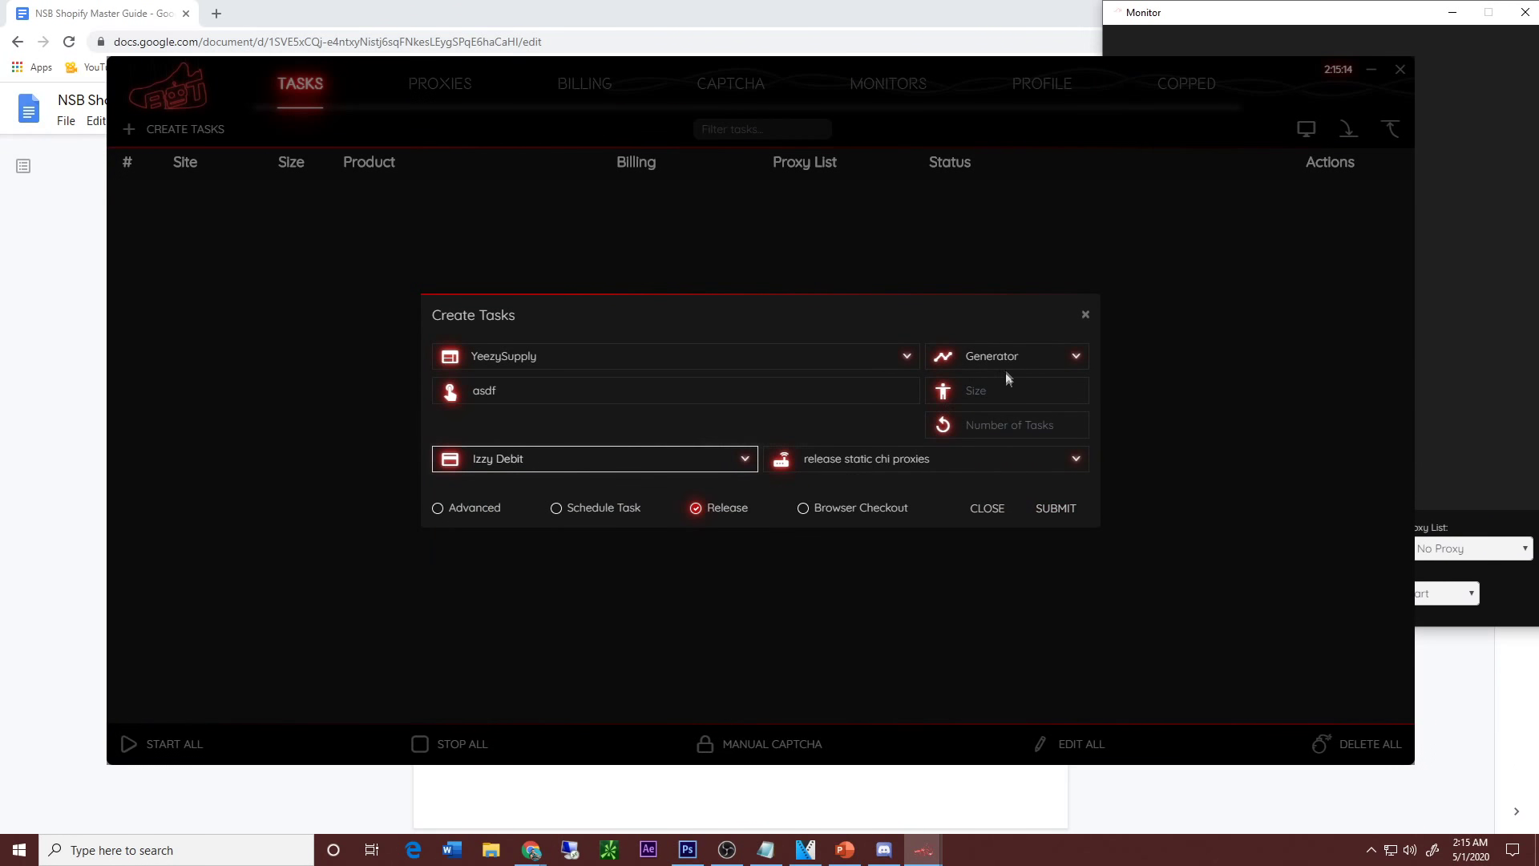
- Change the site to AdidasUS and create 2 tasks
{"action": "left_click", "coordinate": [749, 367]}
{"action": "type", "text": "adidas"}
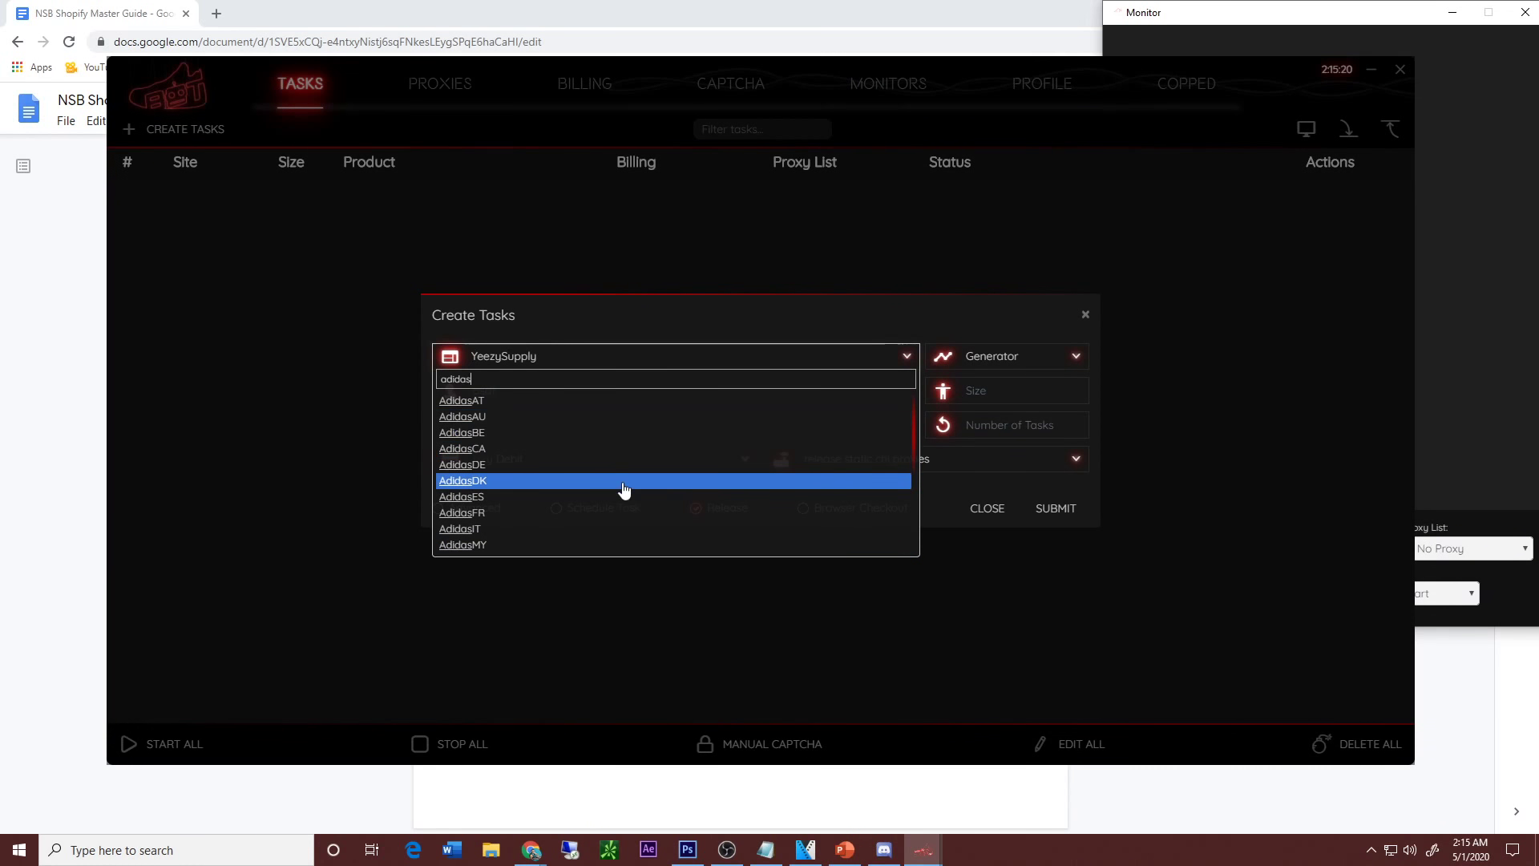
{"action": "scroll", "coordinate": [624, 491], "scroll_direction": "down", "scroll_amount": 3}
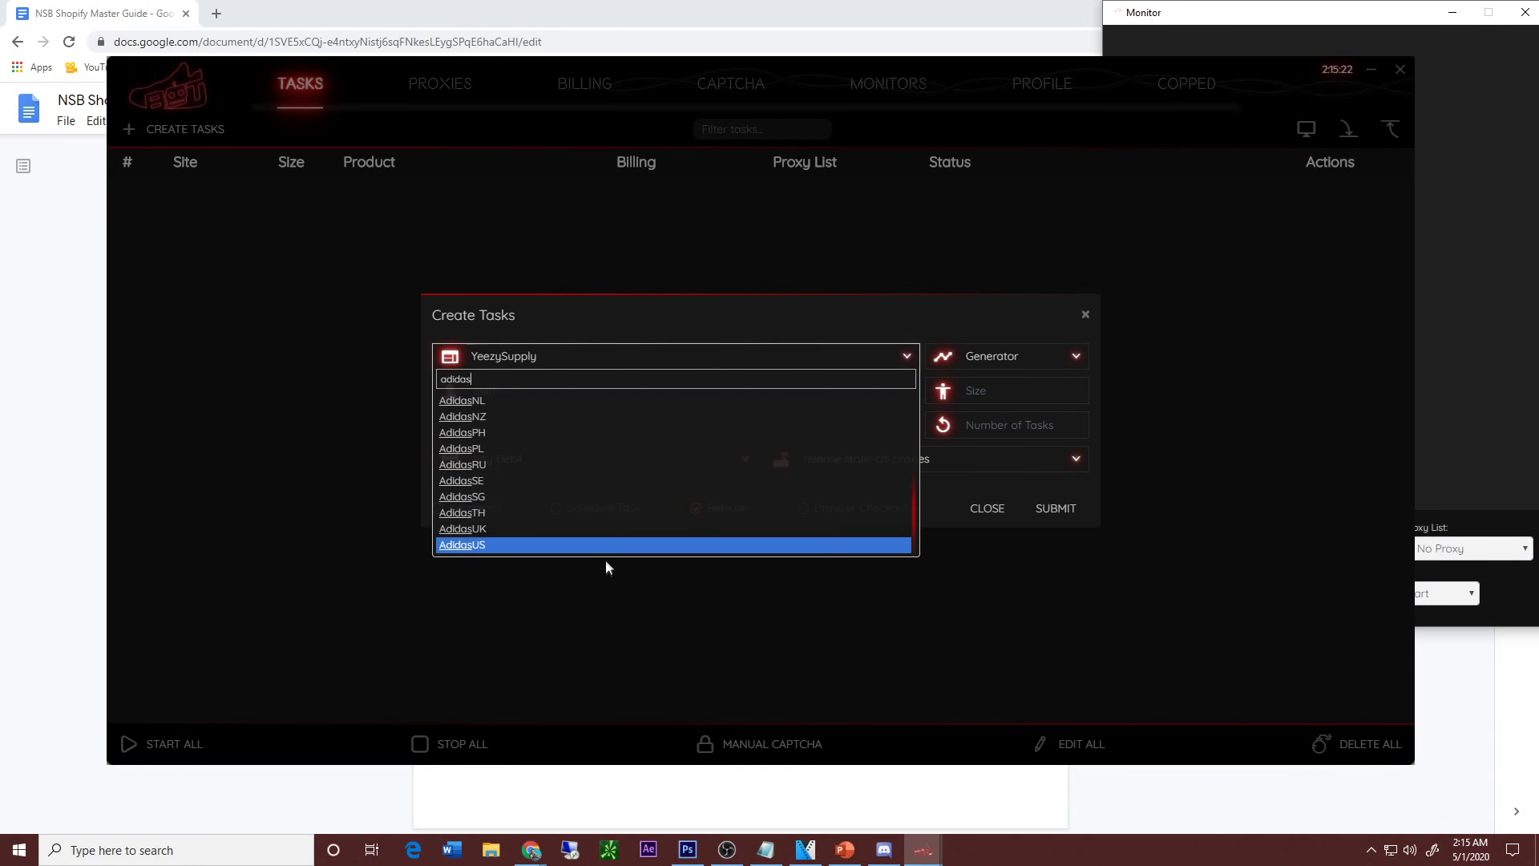
{"action": "left_click", "coordinate": [469, 545]}
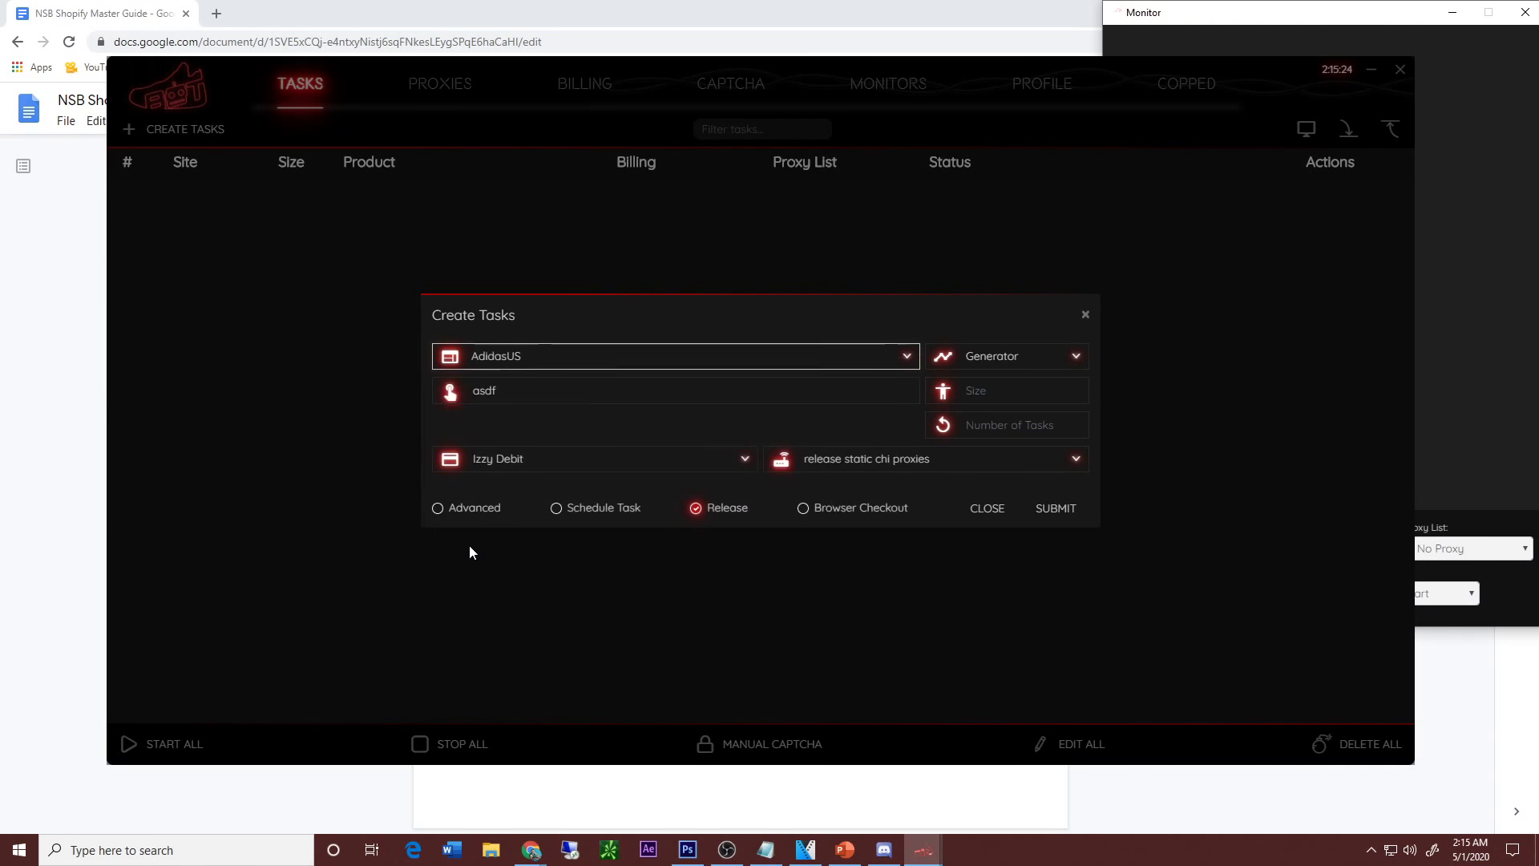
{"action": "left_click", "coordinate": [1055, 508]}
{"action": "left_click", "coordinate": [1075, 421]}
{"action": "left_click", "coordinate": [1075, 421]}
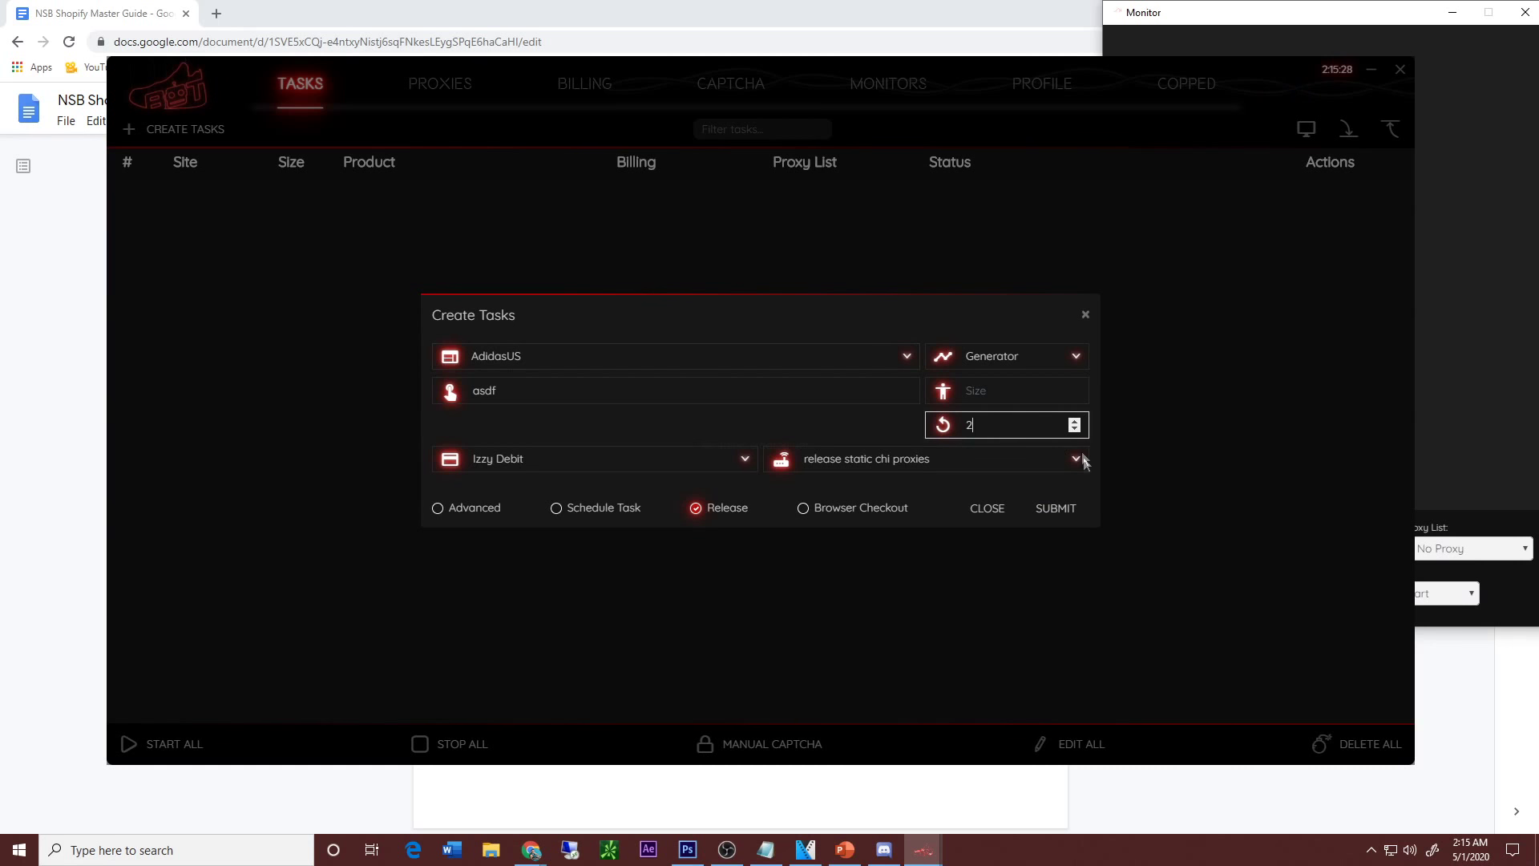
{"action": "left_click", "coordinate": [1056, 509]}
- Close the form, then start and stop both AdidasUS tasks
{"action": "left_click", "coordinate": [1085, 313]}
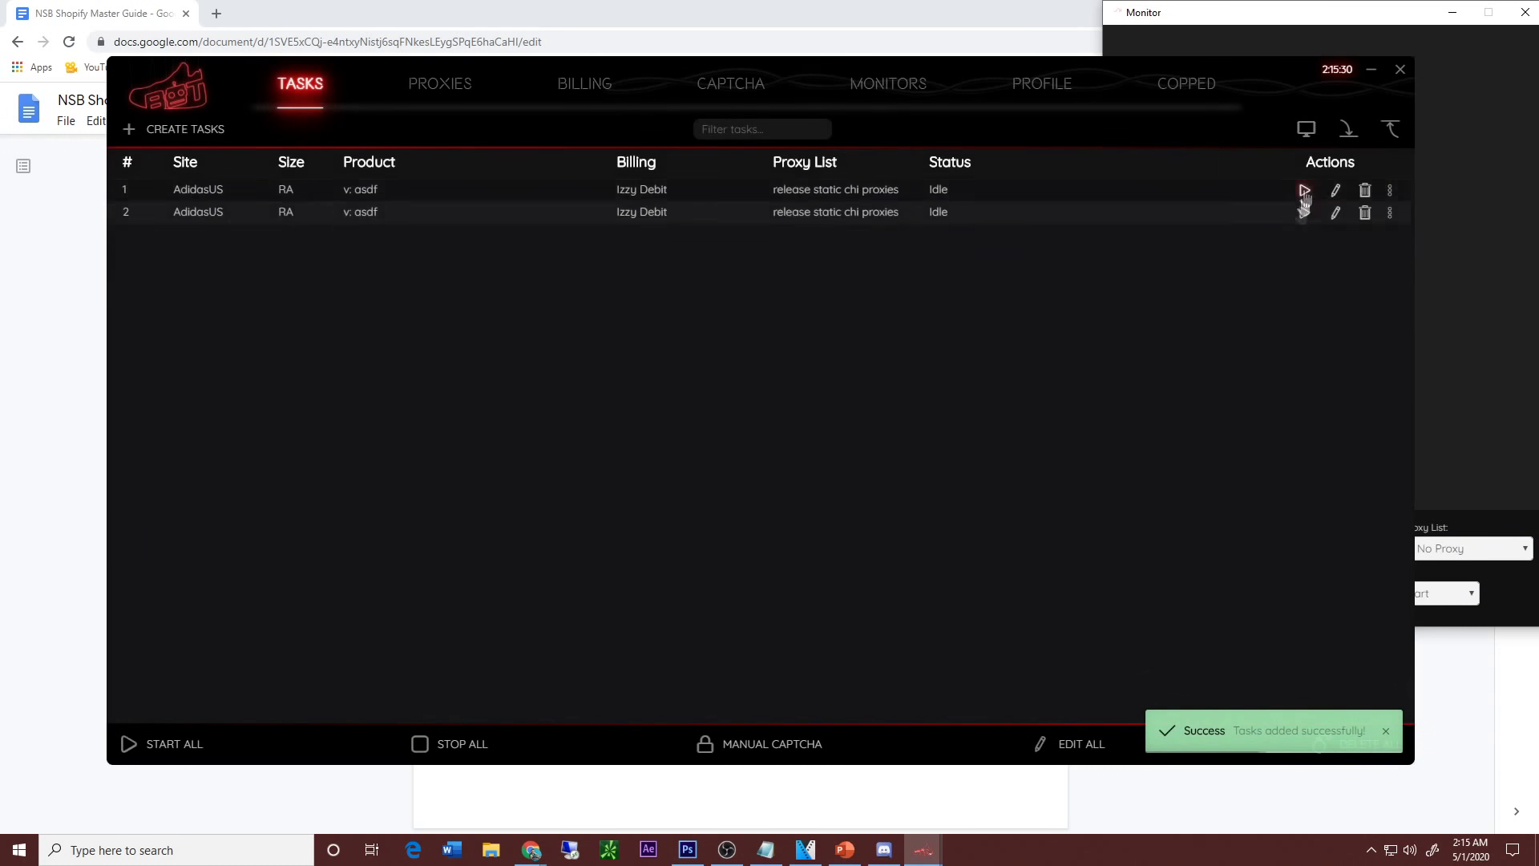
{"action": "left_click", "coordinate": [1304, 190]}
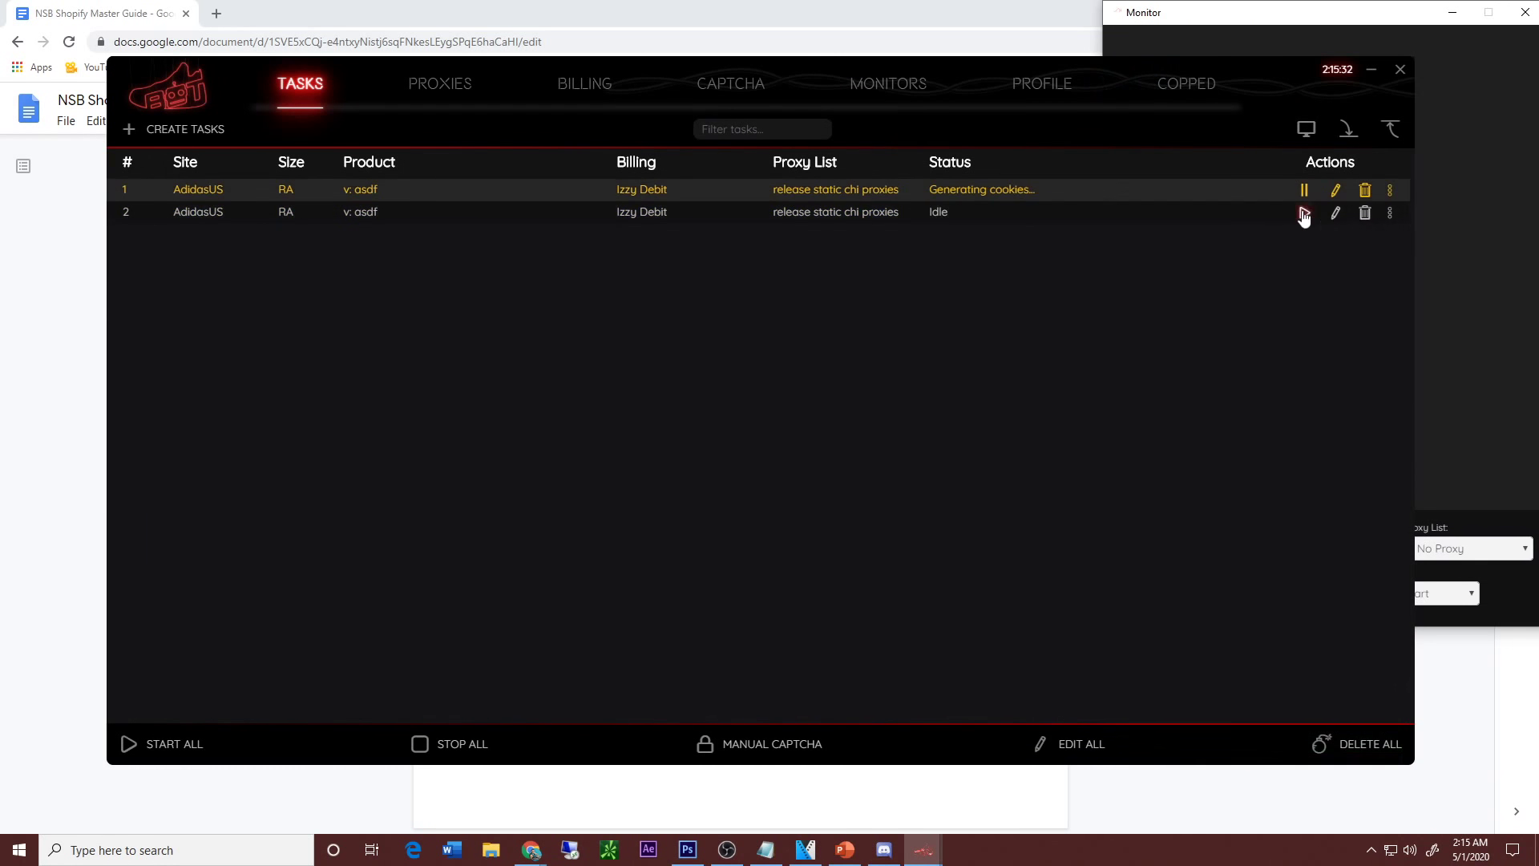
{"action": "left_click", "coordinate": [1305, 212]}
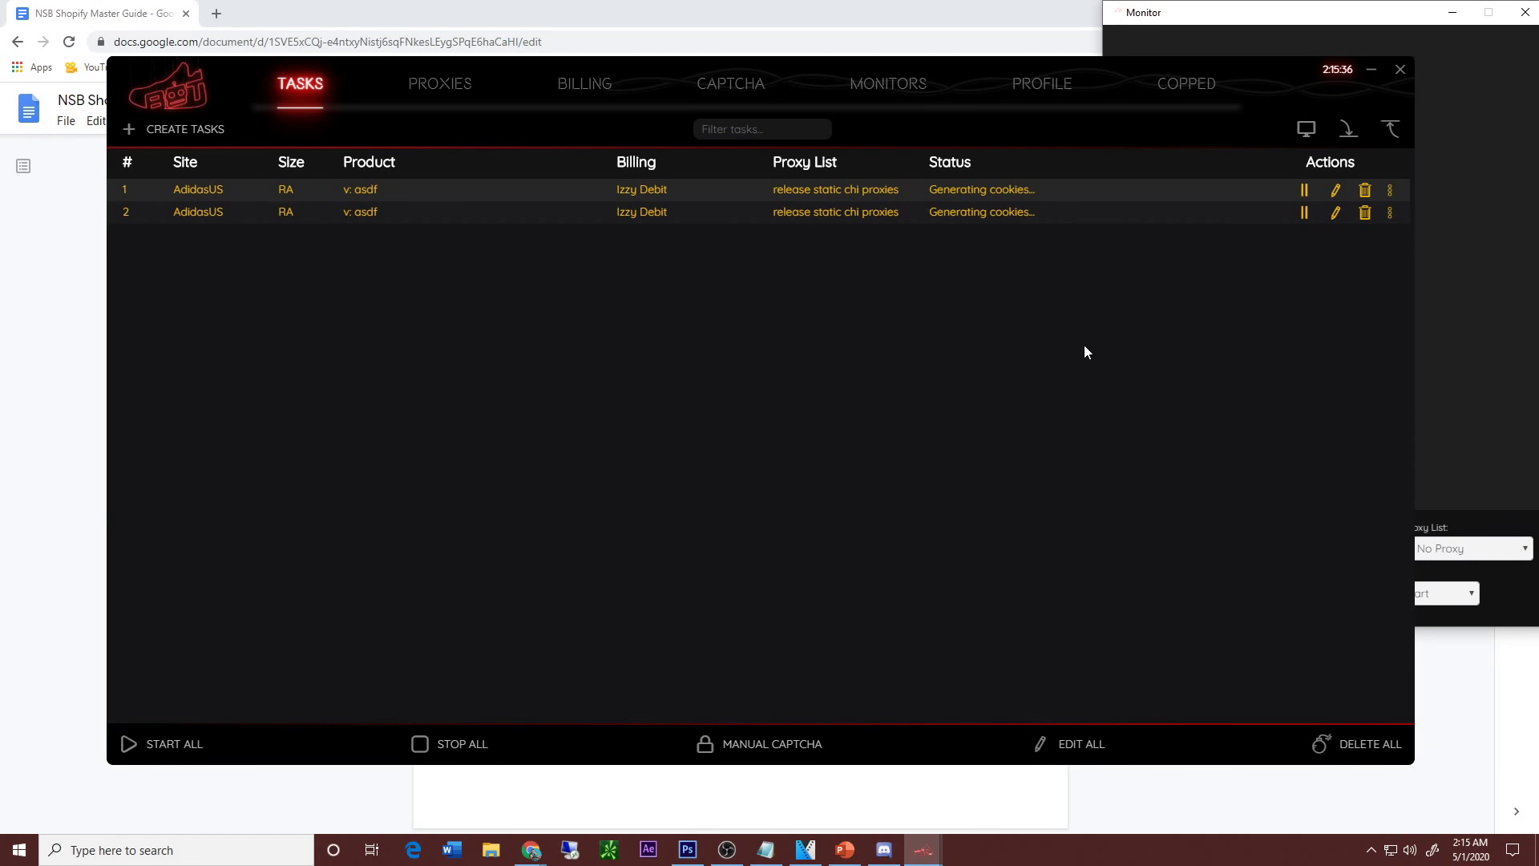
{"action": "left_click", "coordinate": [1304, 190]}
{"action": "left_click", "coordinate": [1305, 213]}
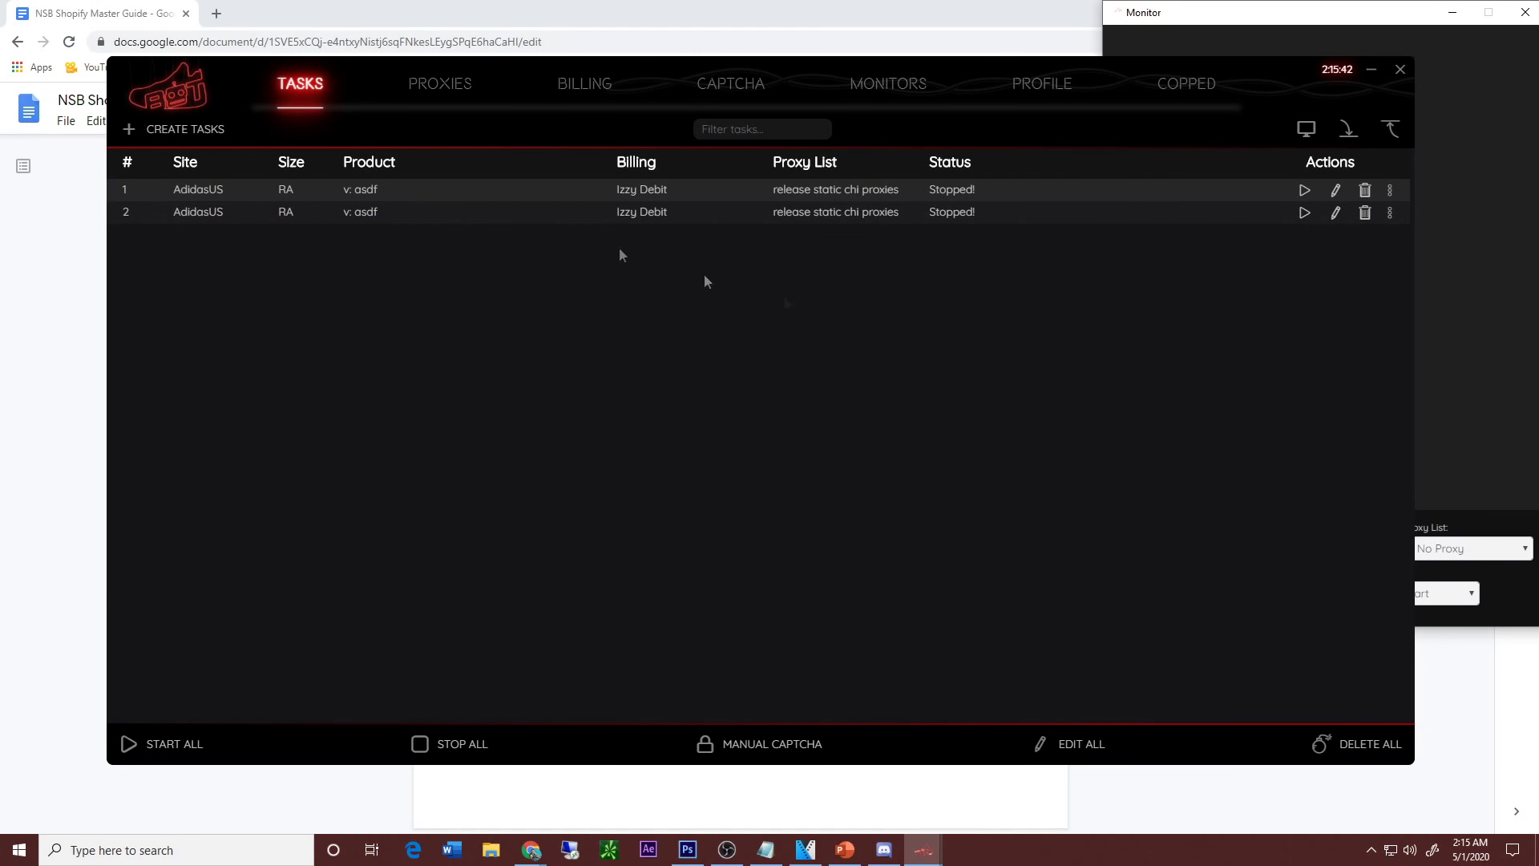
- Open a new task form with browser checkout enabled, keep AdidasUS, and close it
{"action": "left_click", "coordinate": [192, 130]}
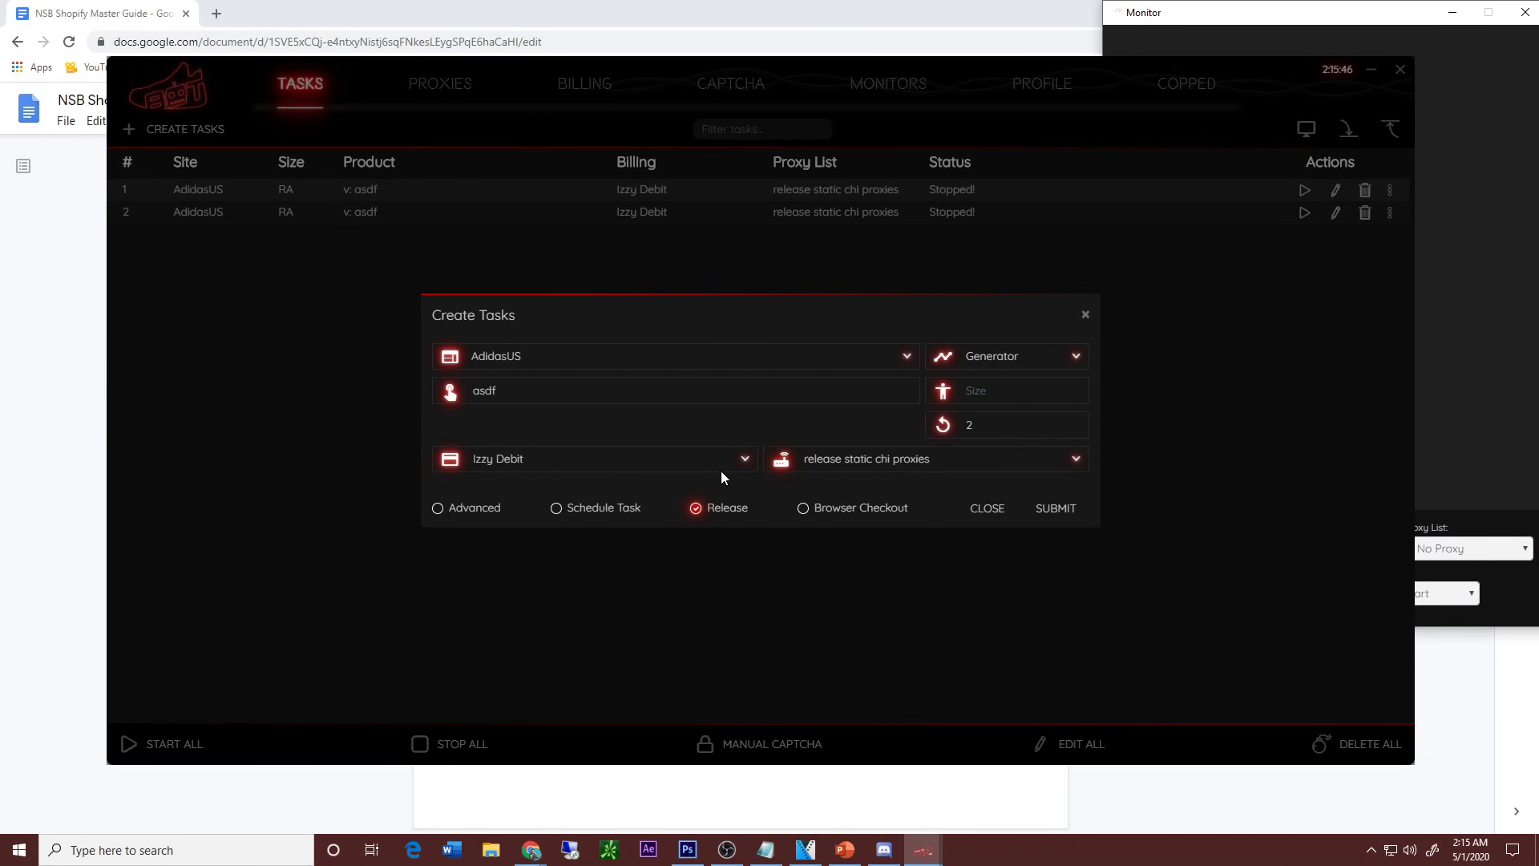
{"action": "left_click", "coordinate": [803, 509]}
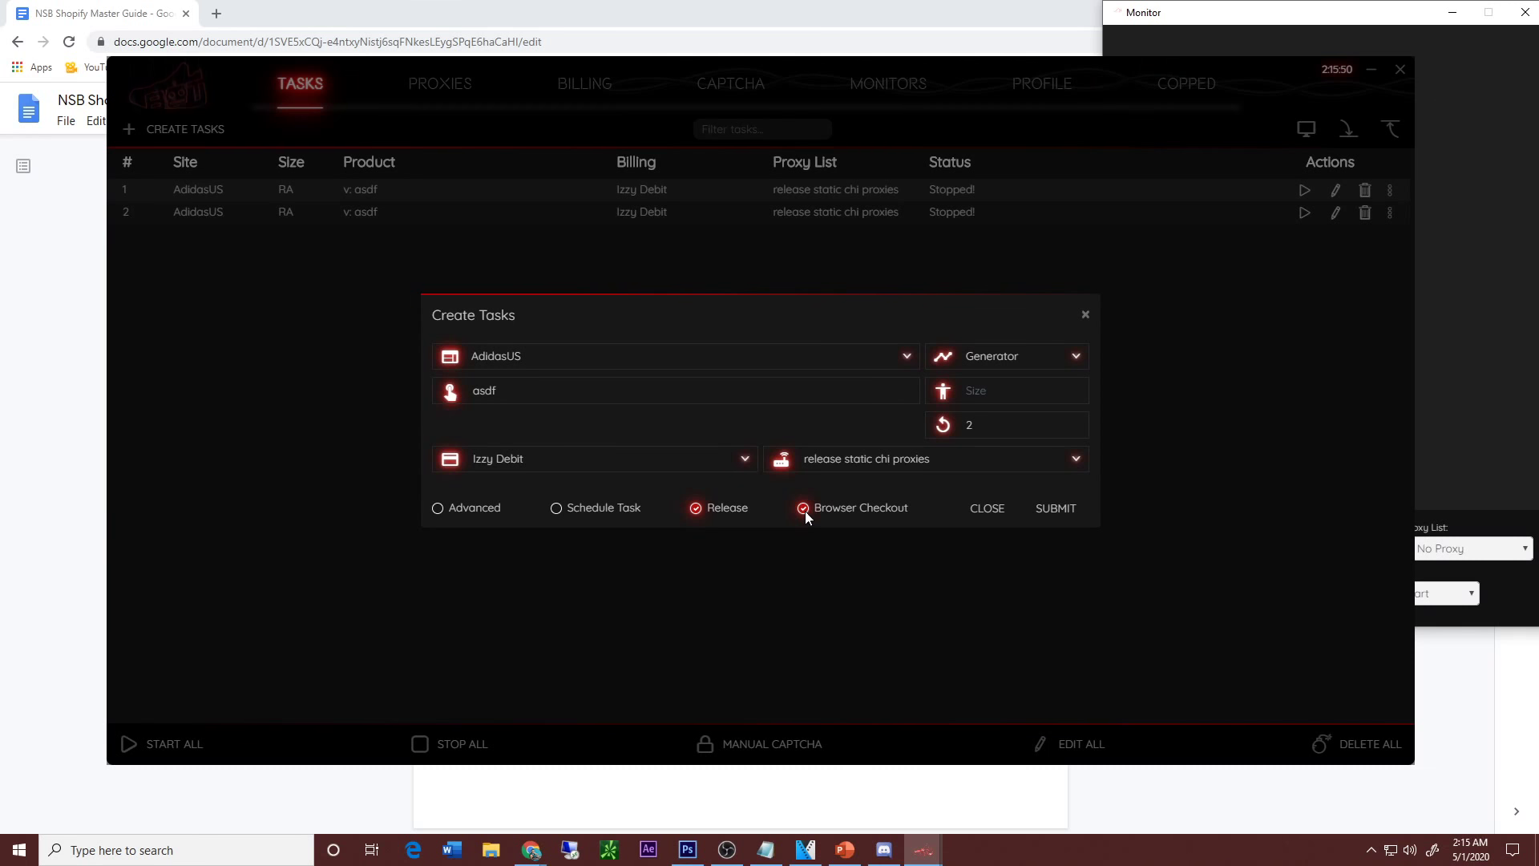
{"action": "left_click", "coordinate": [777, 360]}
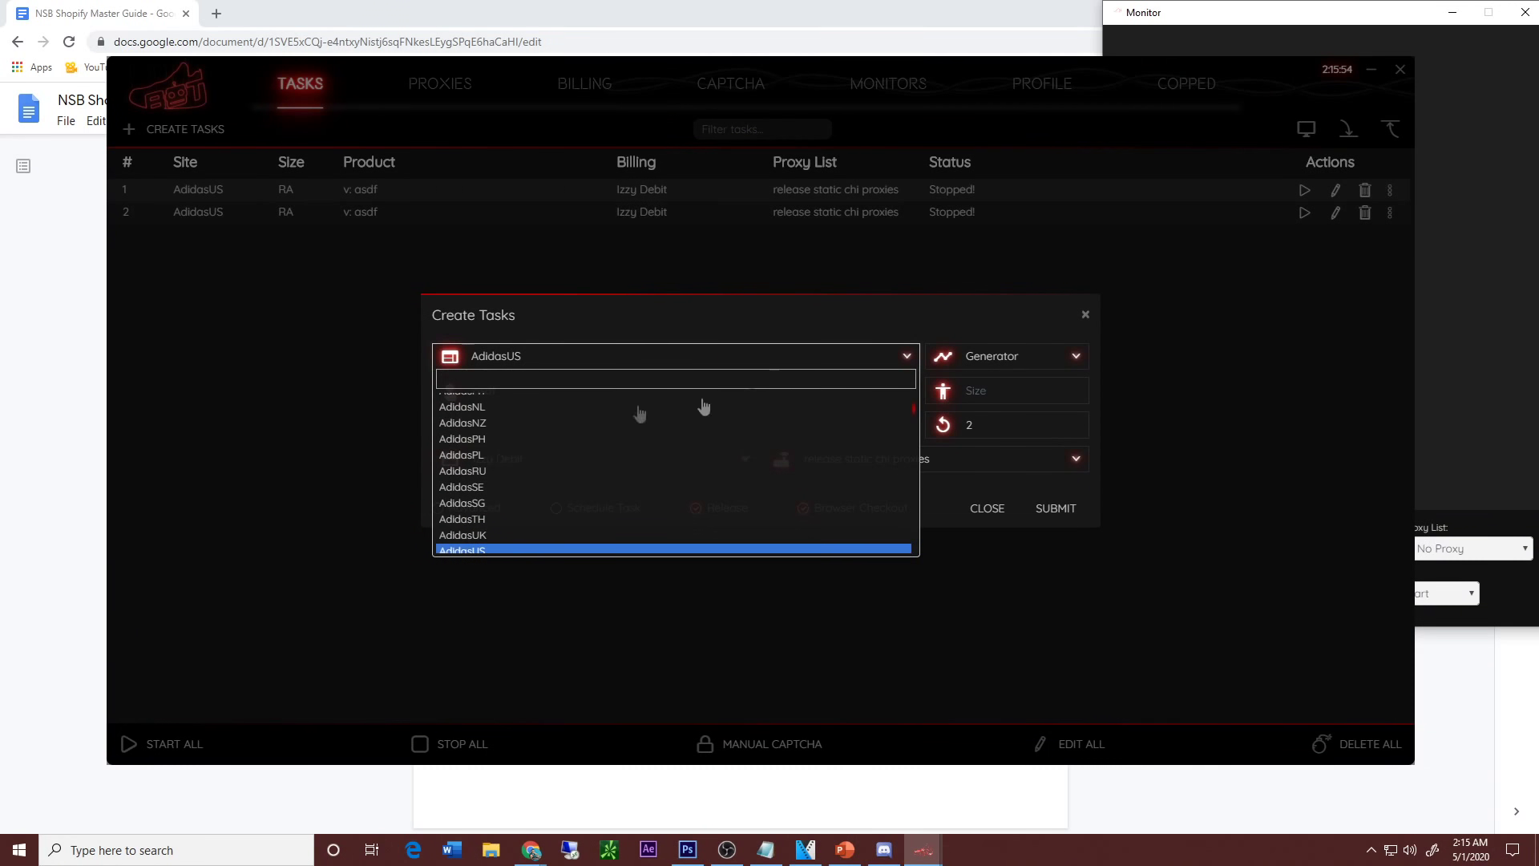
{"action": "scroll", "coordinate": [653, 481], "scroll_direction": "up", "scroll_amount": 5}
{"action": "left_click", "coordinate": [888, 353]}
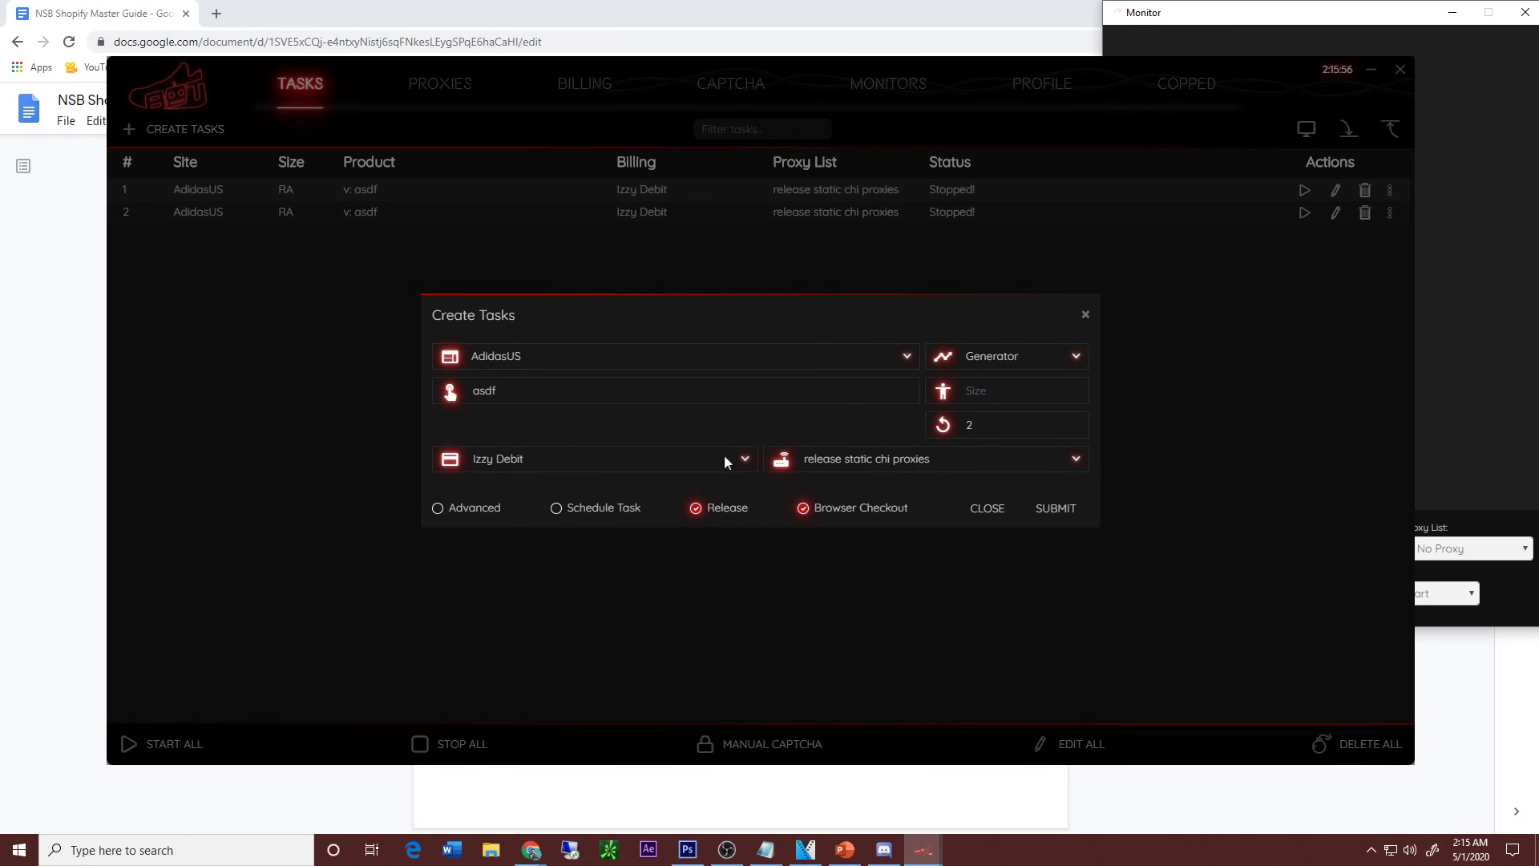
{"action": "left_click", "coordinate": [1084, 314]}
- Delete both AdidasUS tasks and open the site list scrolled to the top
{"action": "left_click", "coordinate": [1363, 192]}
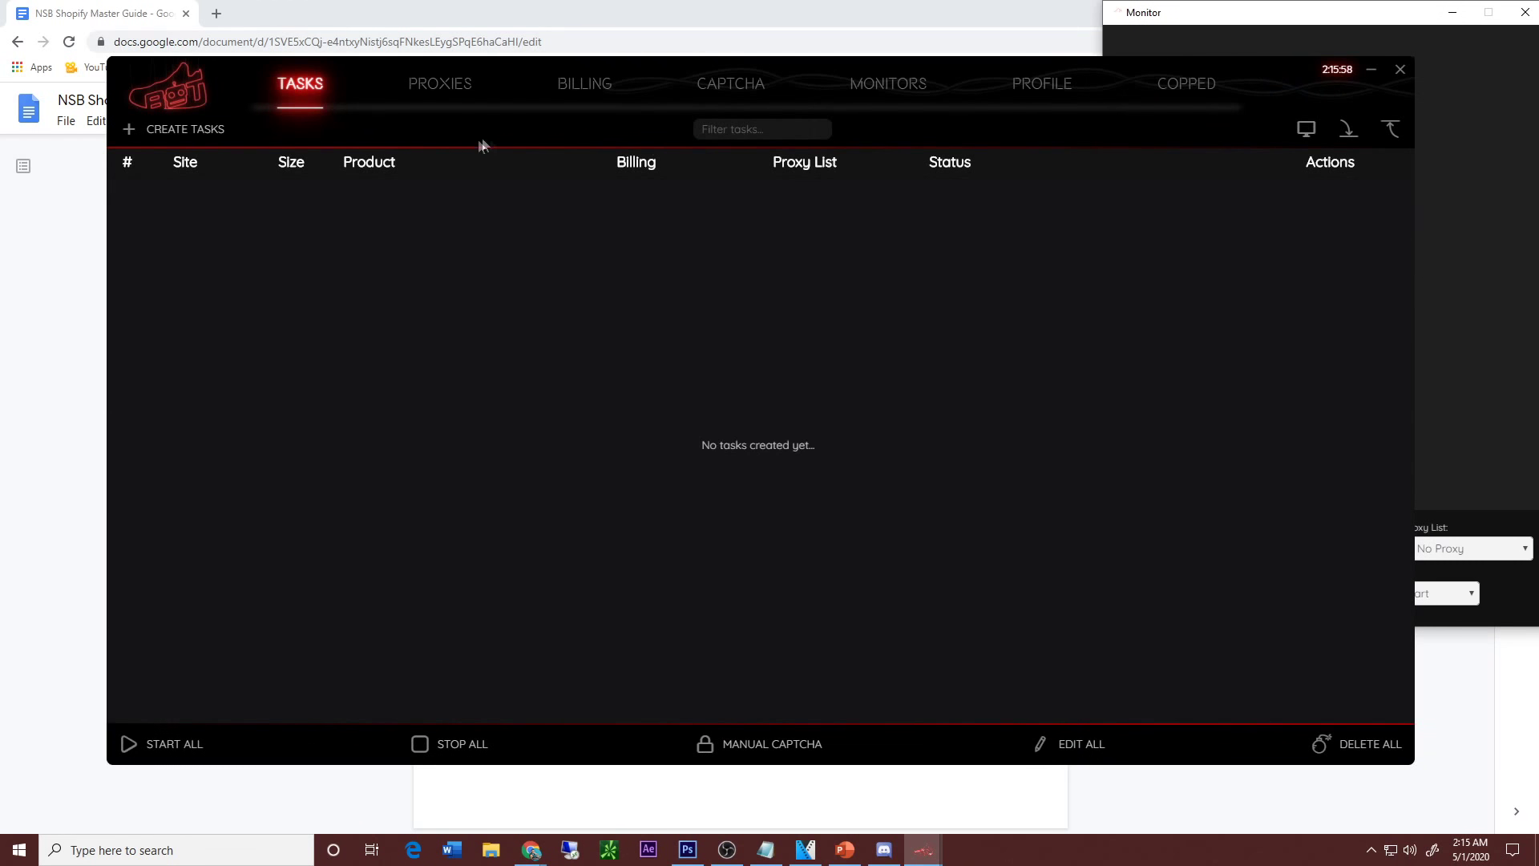
{"action": "left_click", "coordinate": [210, 133]}
{"action": "left_click", "coordinate": [621, 352]}
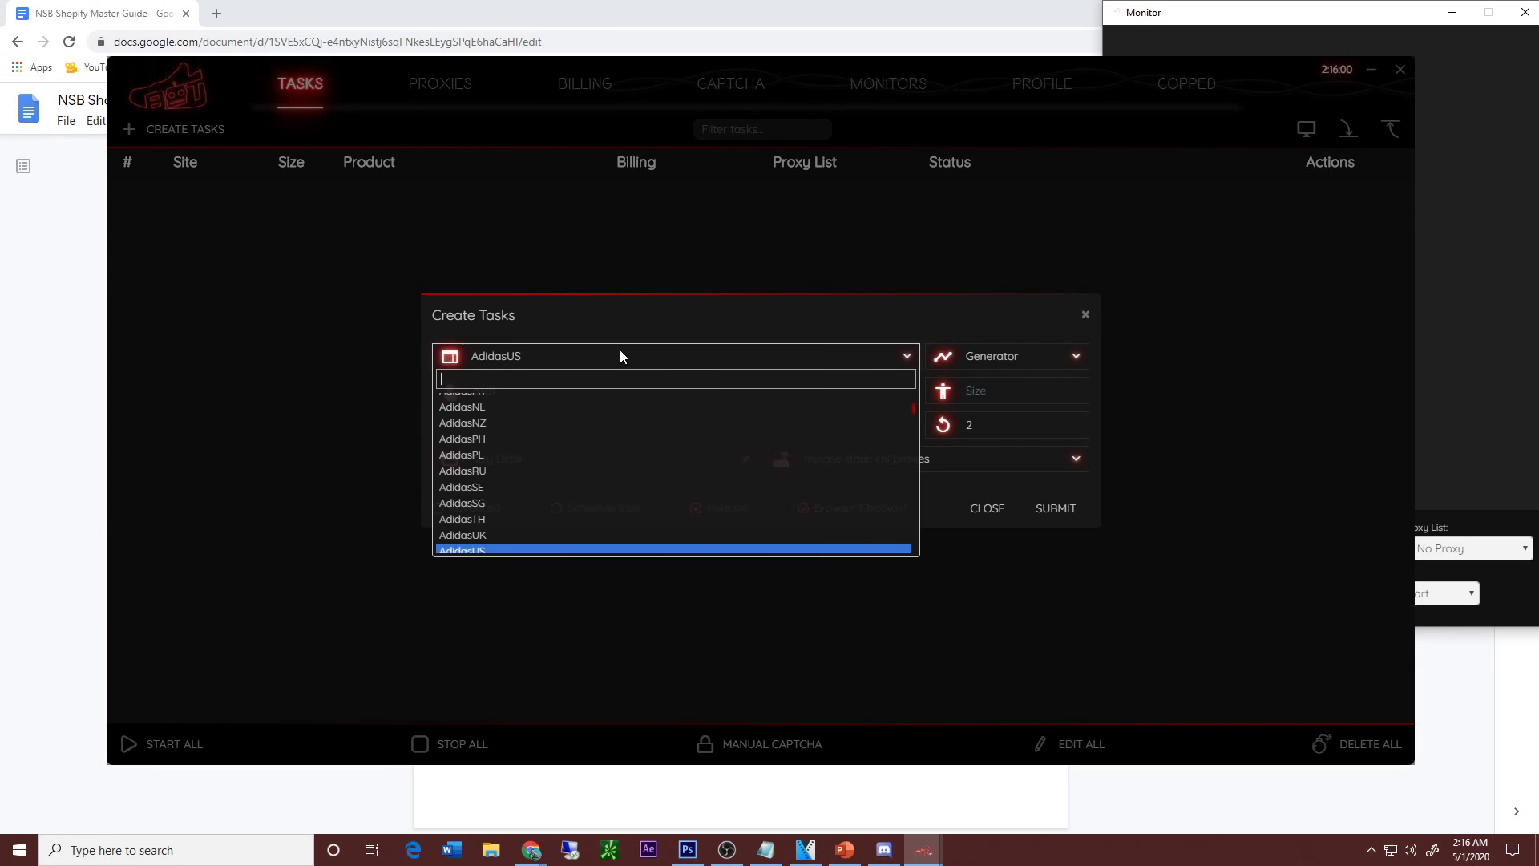
{"action": "scroll", "coordinate": [597, 507], "scroll_direction": "up", "scroll_amount": 5}
- Choose 510Skateboarding as the site, focus Keywords, and switch to Discord
{"action": "left_click", "coordinate": [525, 465]}
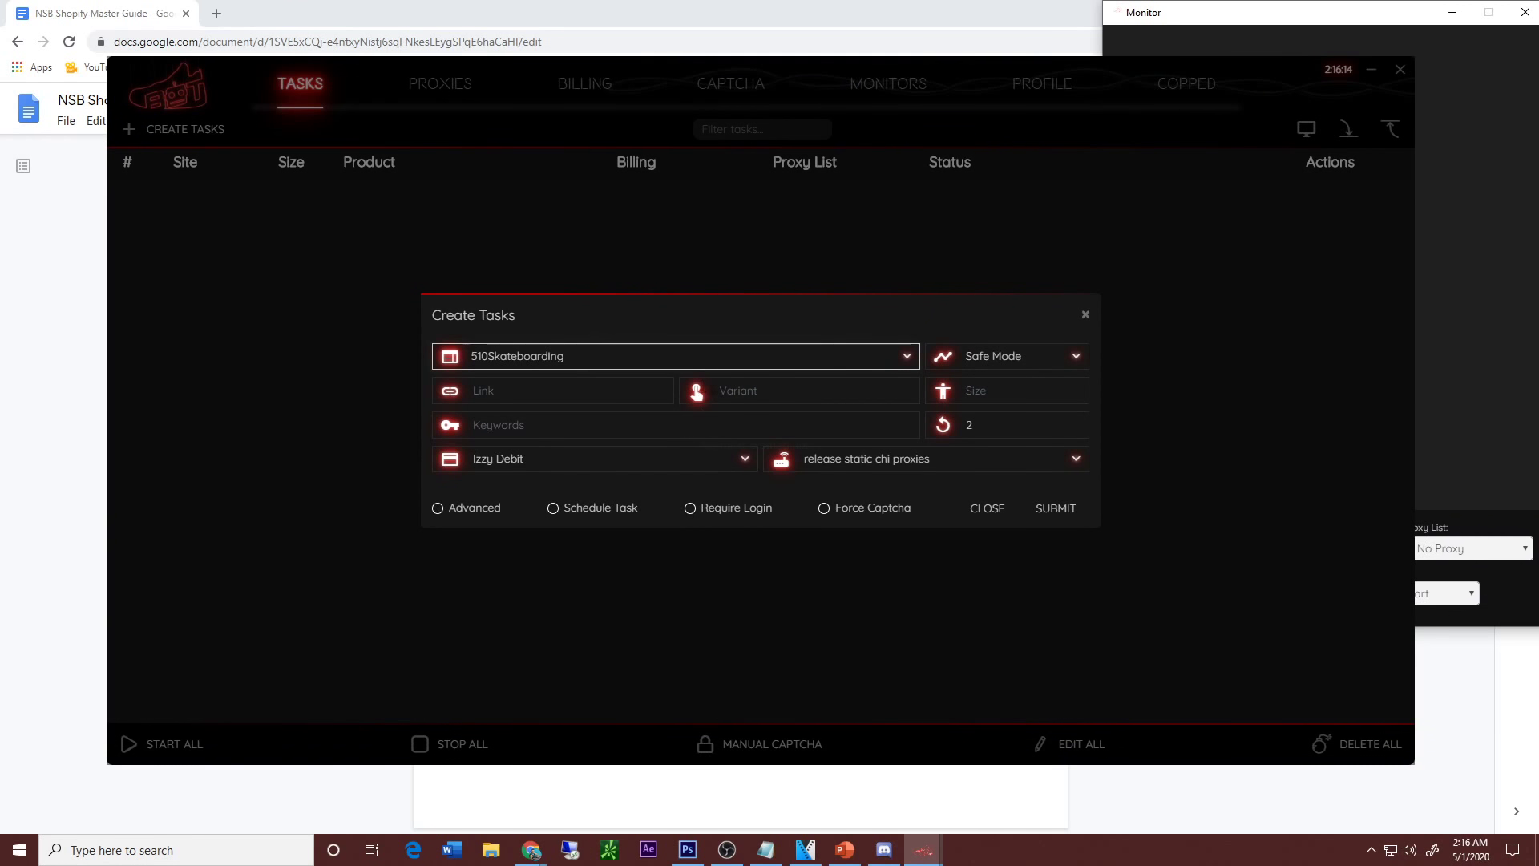
{"action": "left_click", "coordinate": [552, 420]}
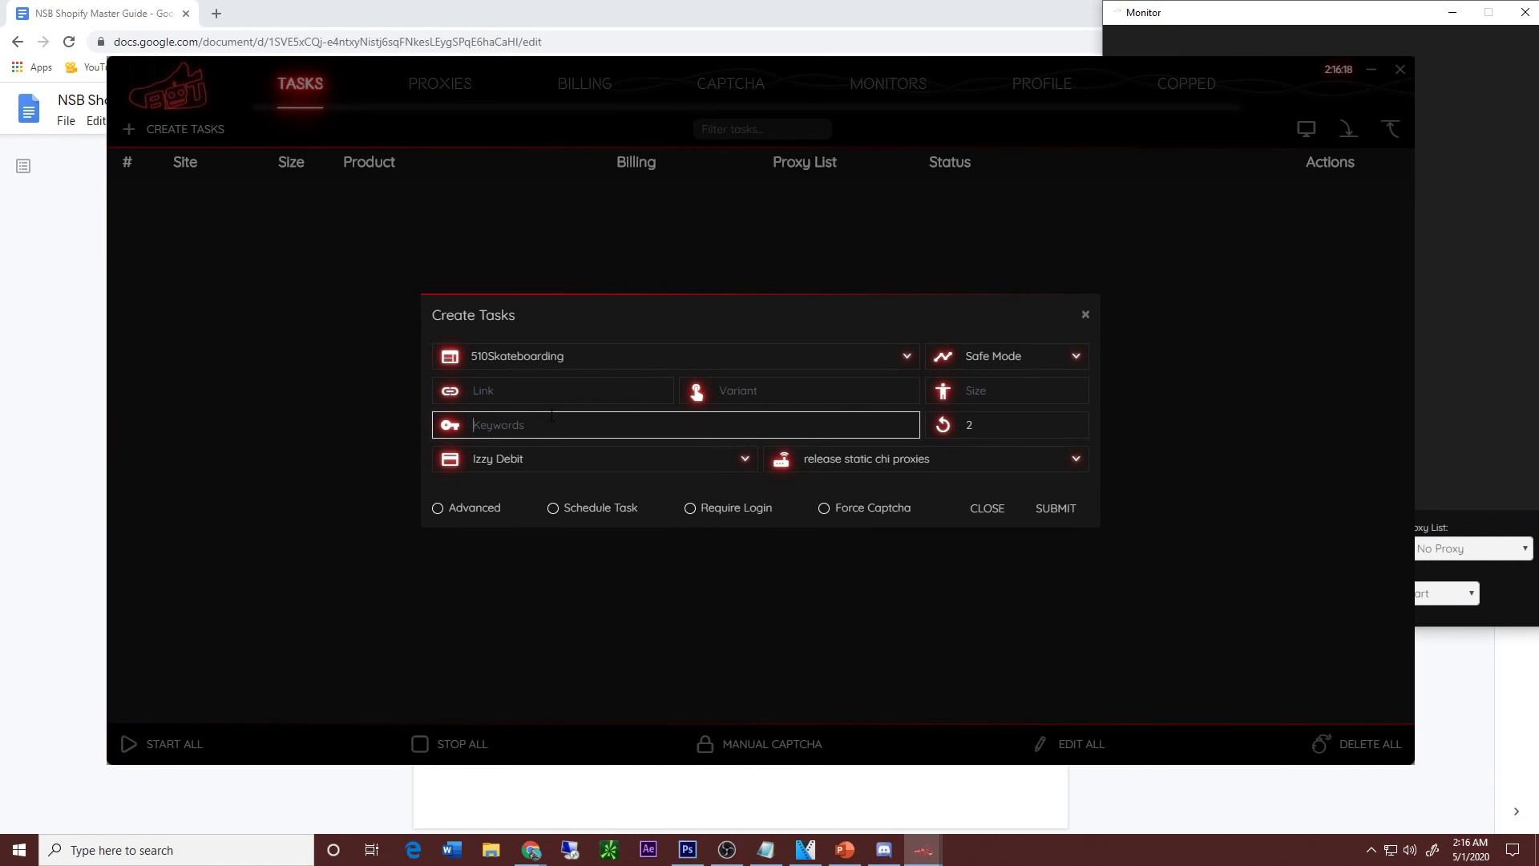
{"action": "left_click", "coordinate": [882, 851]}
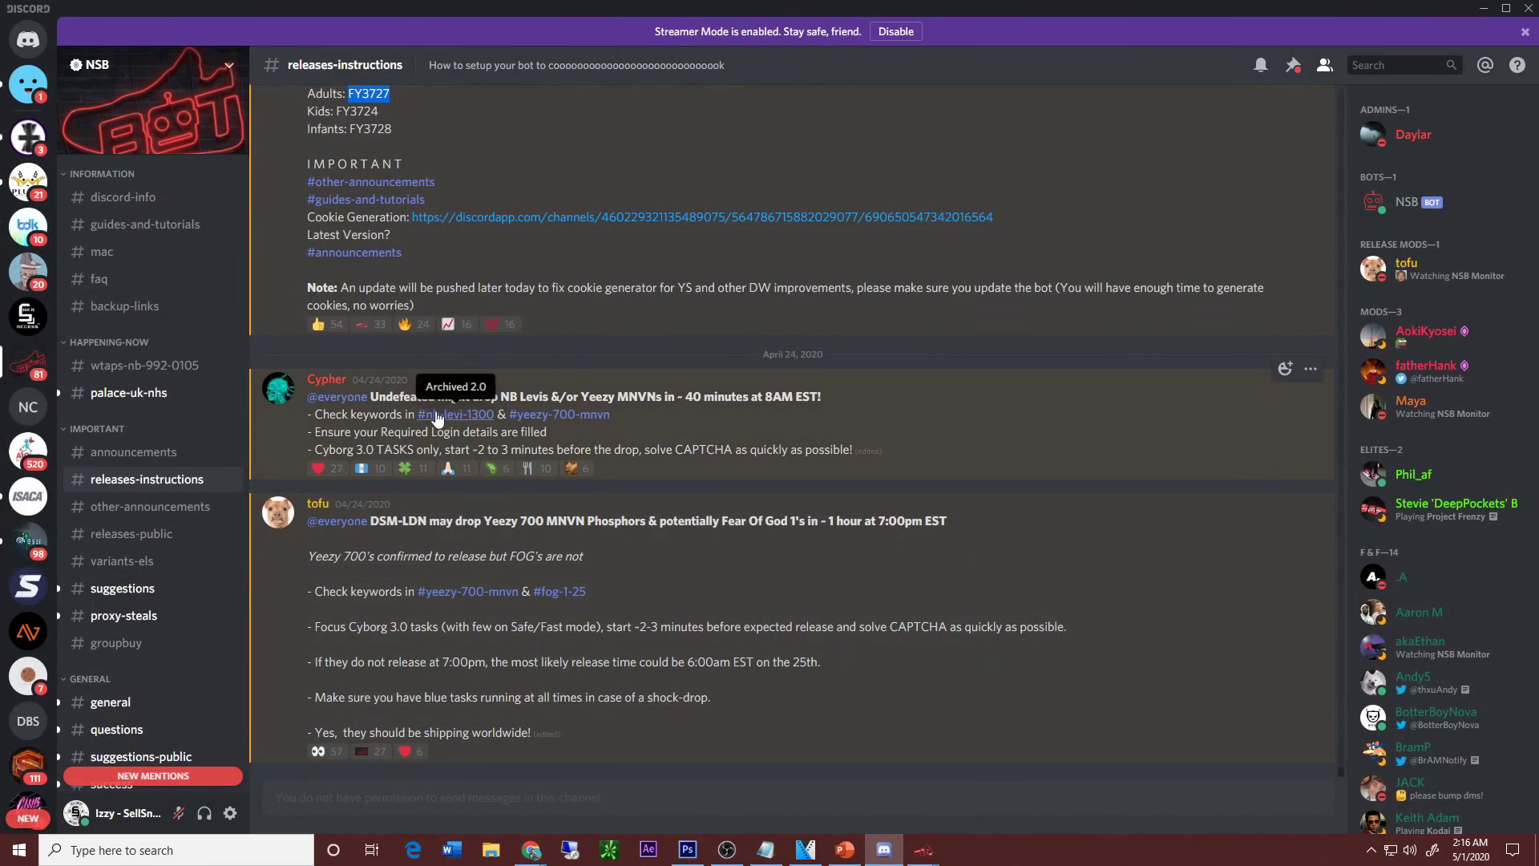
- Copy 'new balance levi 1300, m1300lv' from #nb-levi-1300 and return to NSB
{"action": "left_click", "coordinate": [439, 416]}
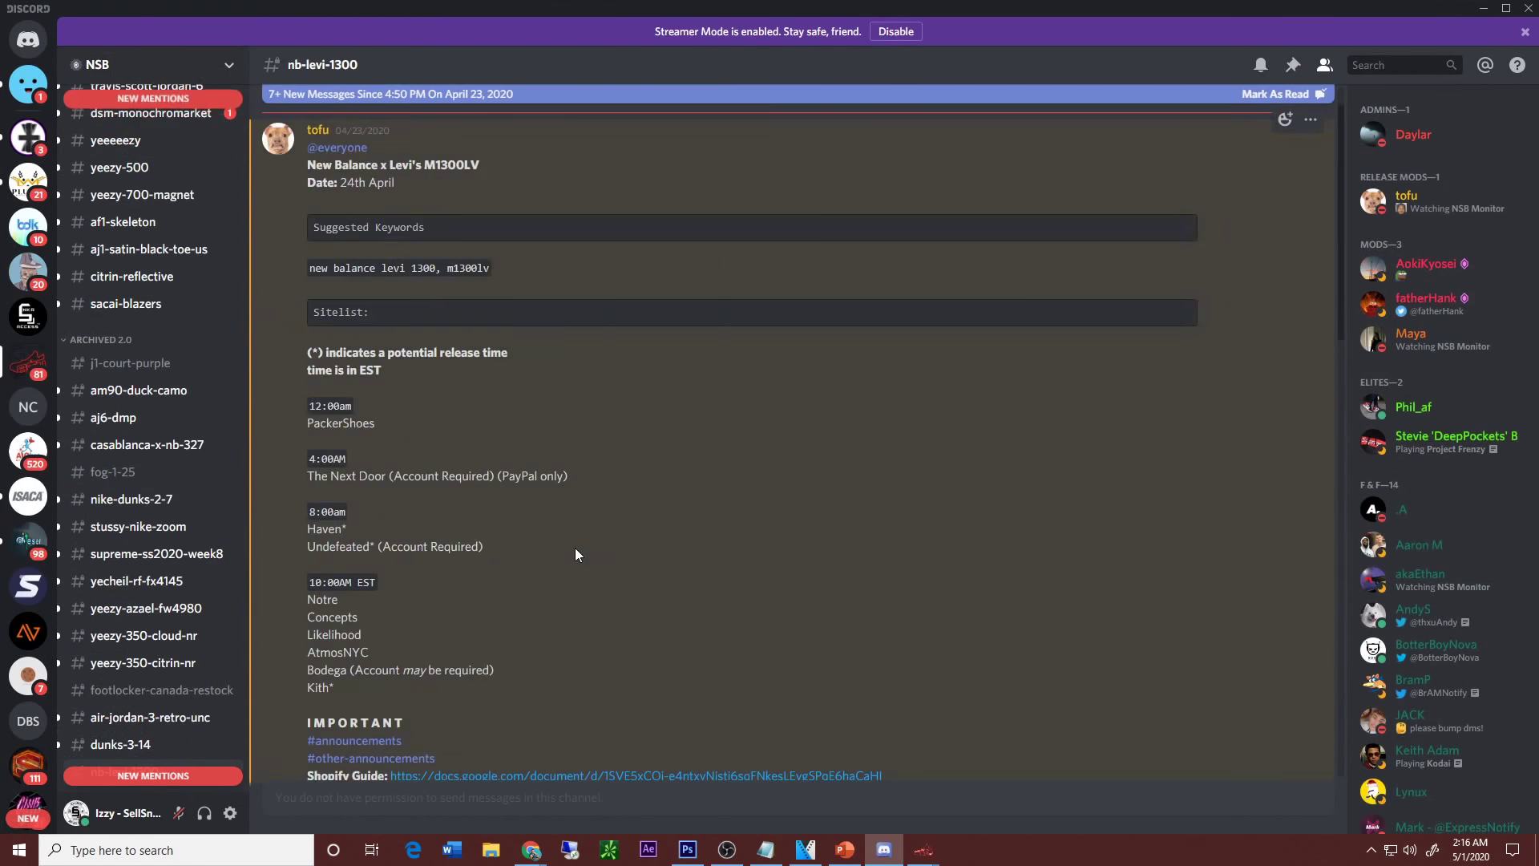
{"action": "scroll", "coordinate": [576, 555], "scroll_direction": "down", "scroll_amount": 3}
{"action": "scroll", "coordinate": [510, 550], "scroll_direction": "up", "scroll_amount": 4}
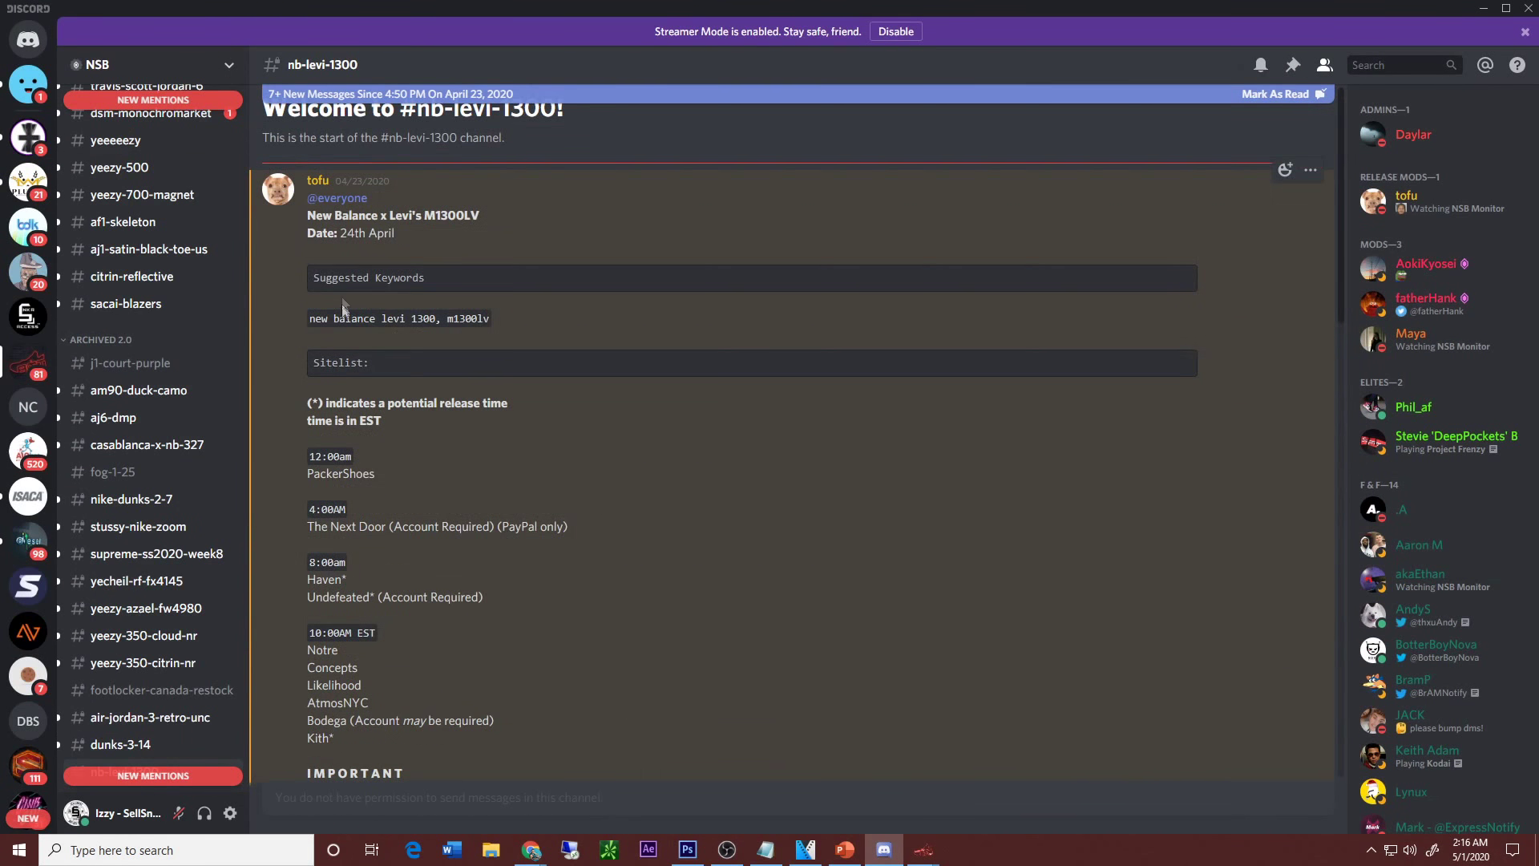
{"action": "left_click_drag", "start_coordinate": [308, 319], "coordinate": [521, 324]}
{"action": "left_click", "coordinate": [522, 324]}
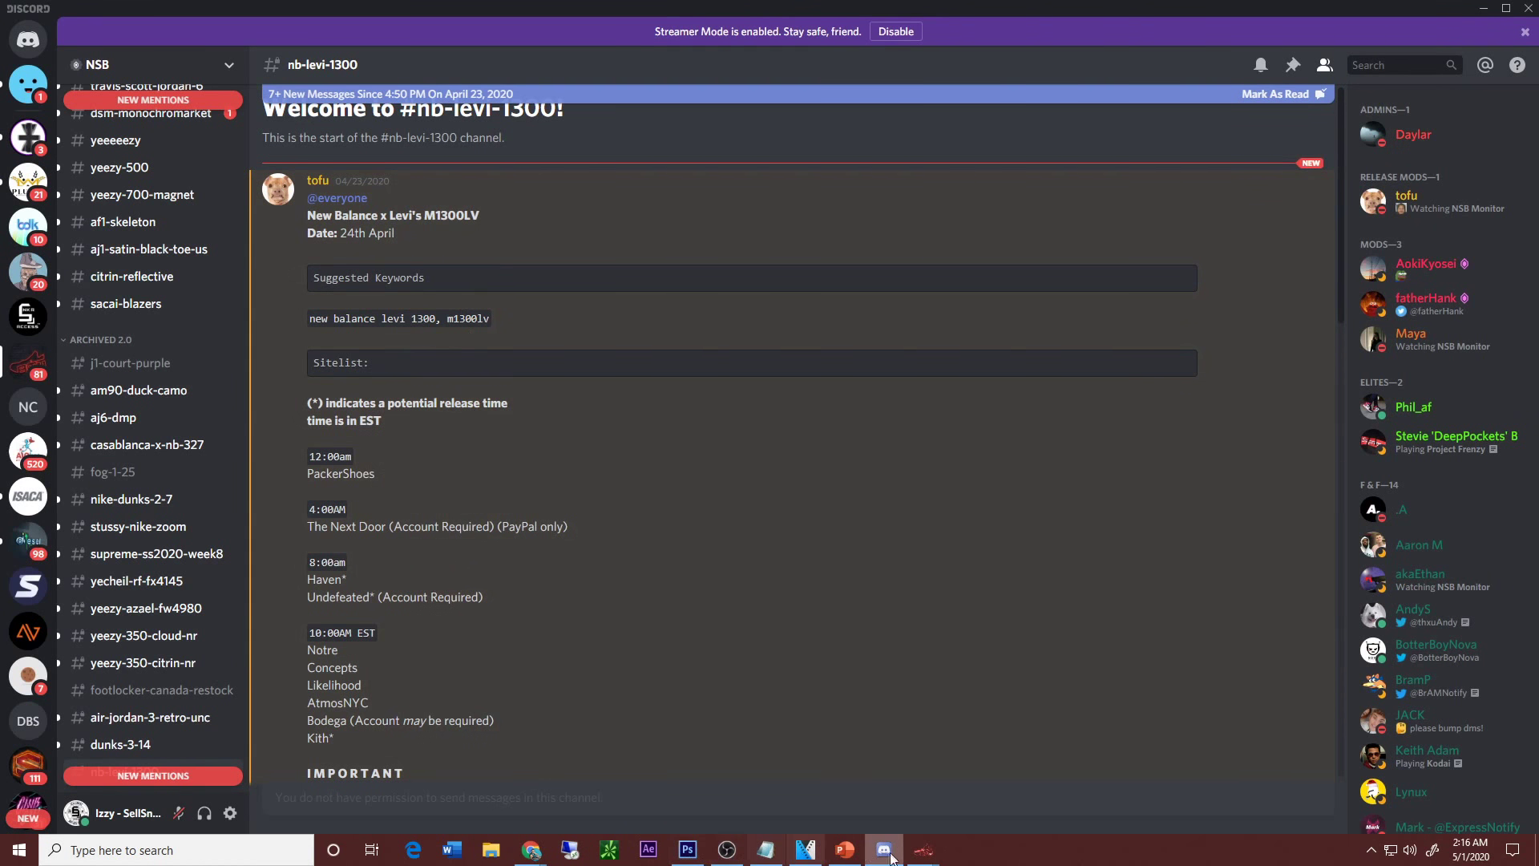
{"action": "left_click_drag", "start_coordinate": [487, 319], "coordinate": [310, 320]}
{"action": "right_click", "coordinate": [324, 318]}
{"action": "left_click", "coordinate": [363, 335]}
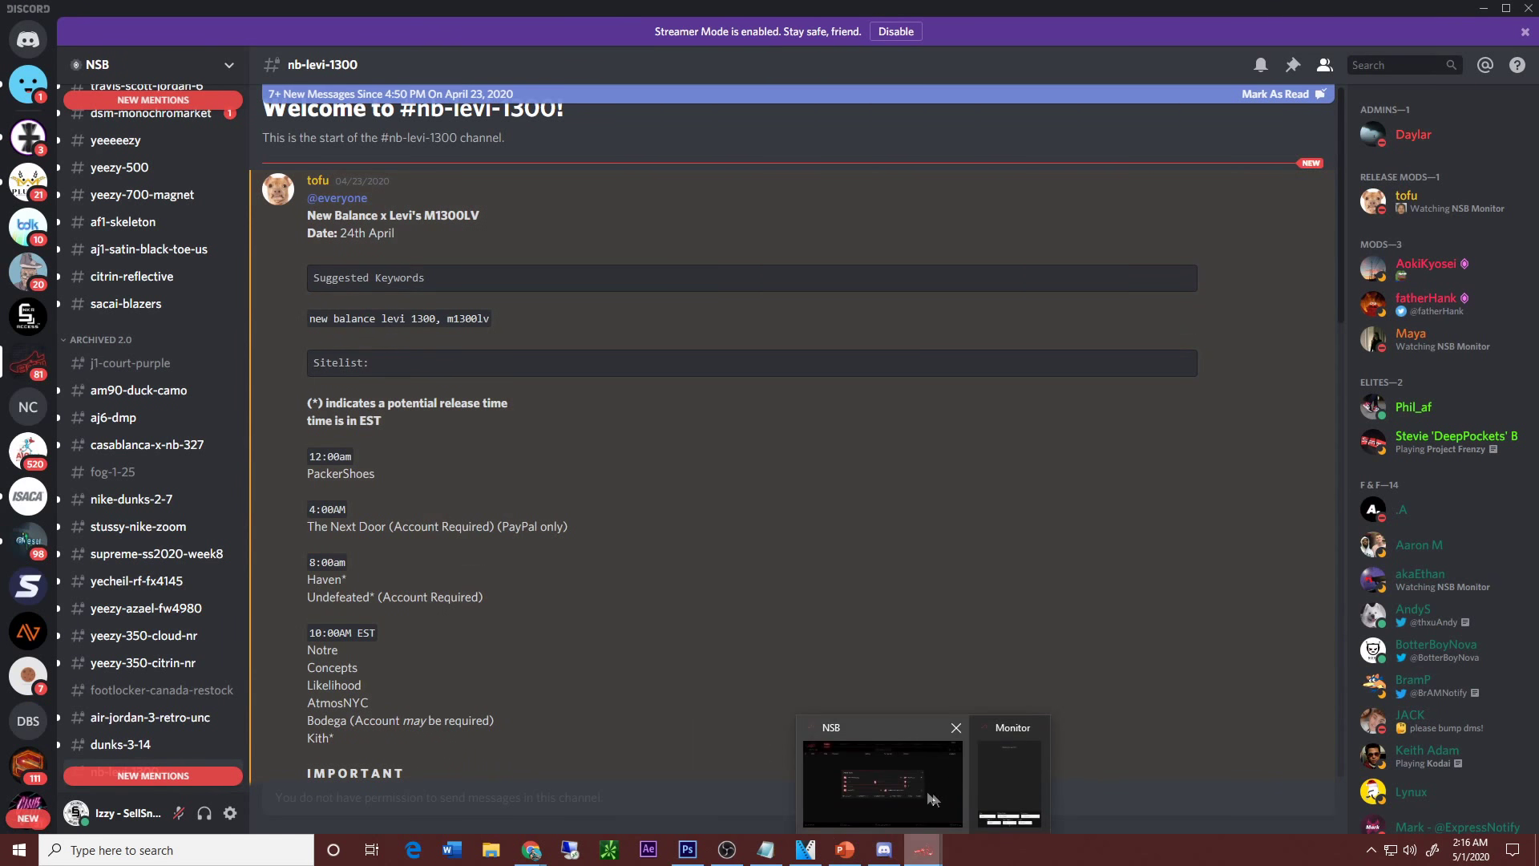
{"action": "left_click", "coordinate": [882, 784]}
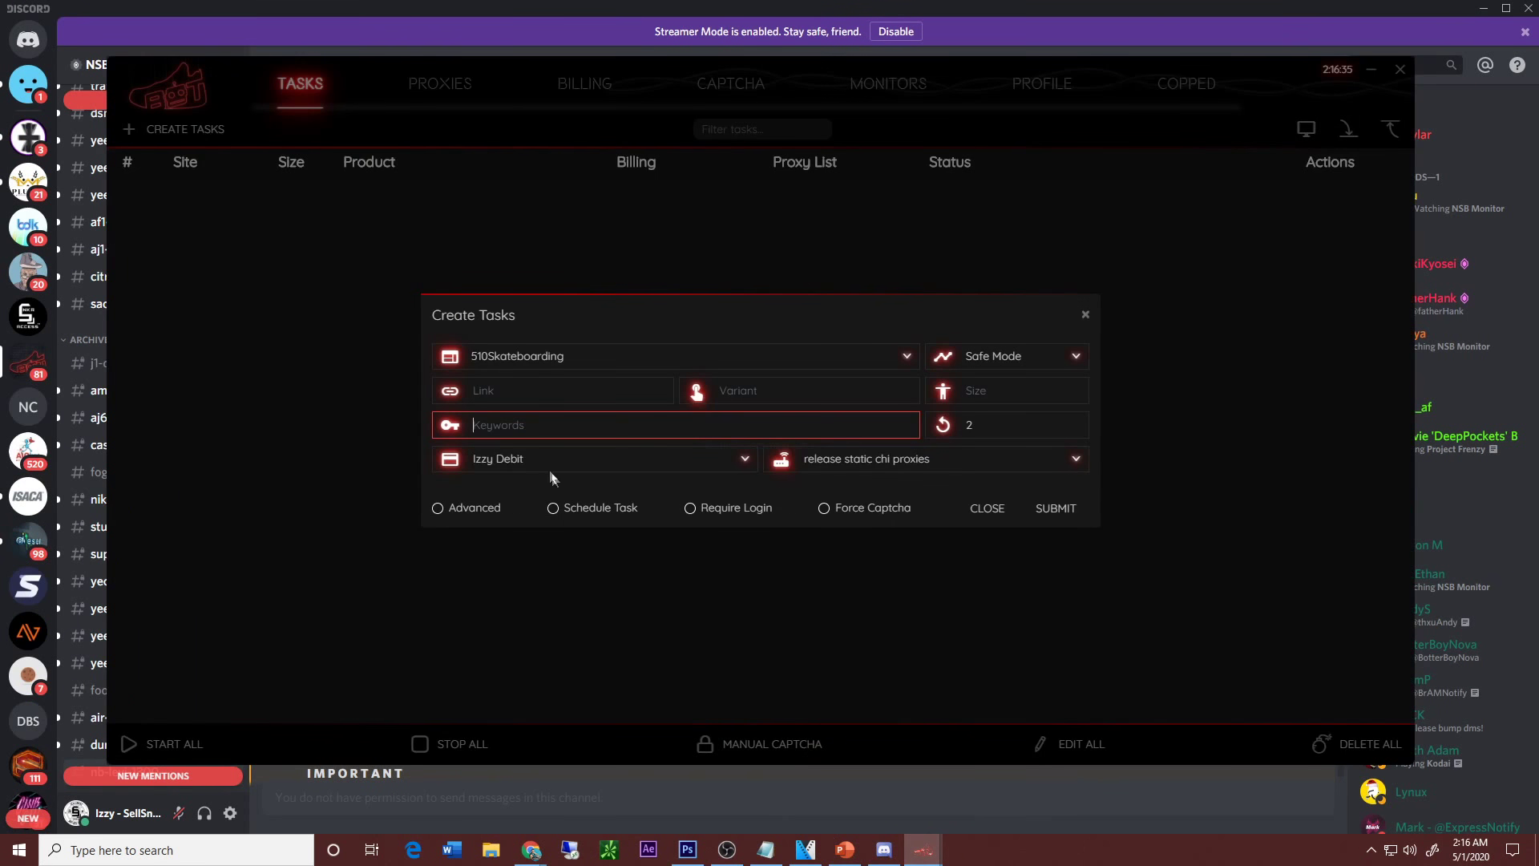
- Paste the Levi 1300 keywords and submit two Safe Mode tasks with the existing billing
{"action": "left_click", "coordinate": [542, 421]}
{"action": "key", "text": "ctrl+v"}
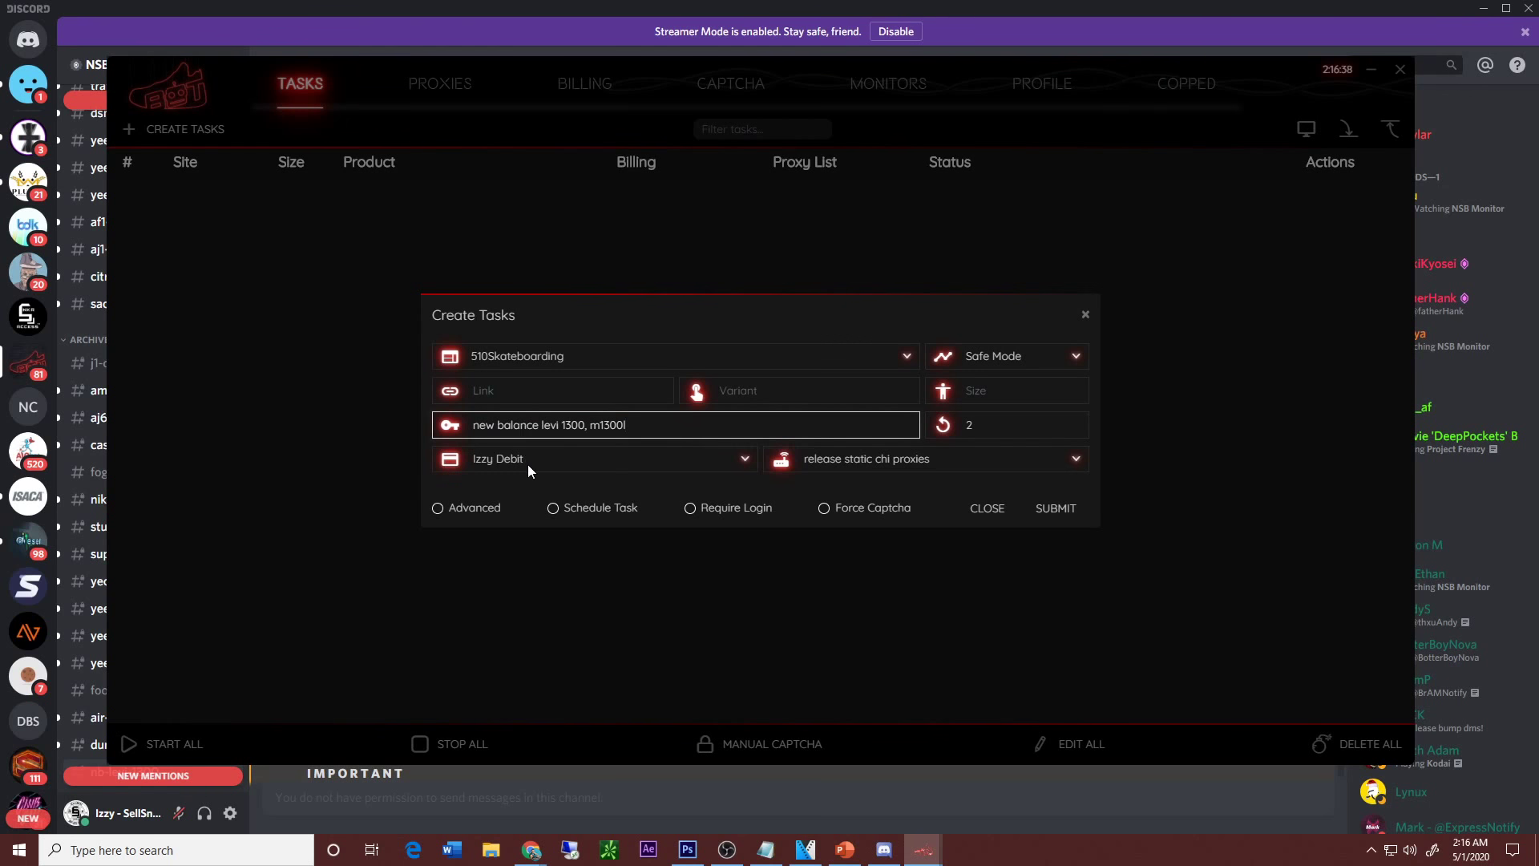
{"action": "left_click", "coordinate": [529, 465]}
{"action": "left_click", "coordinate": [533, 469]}
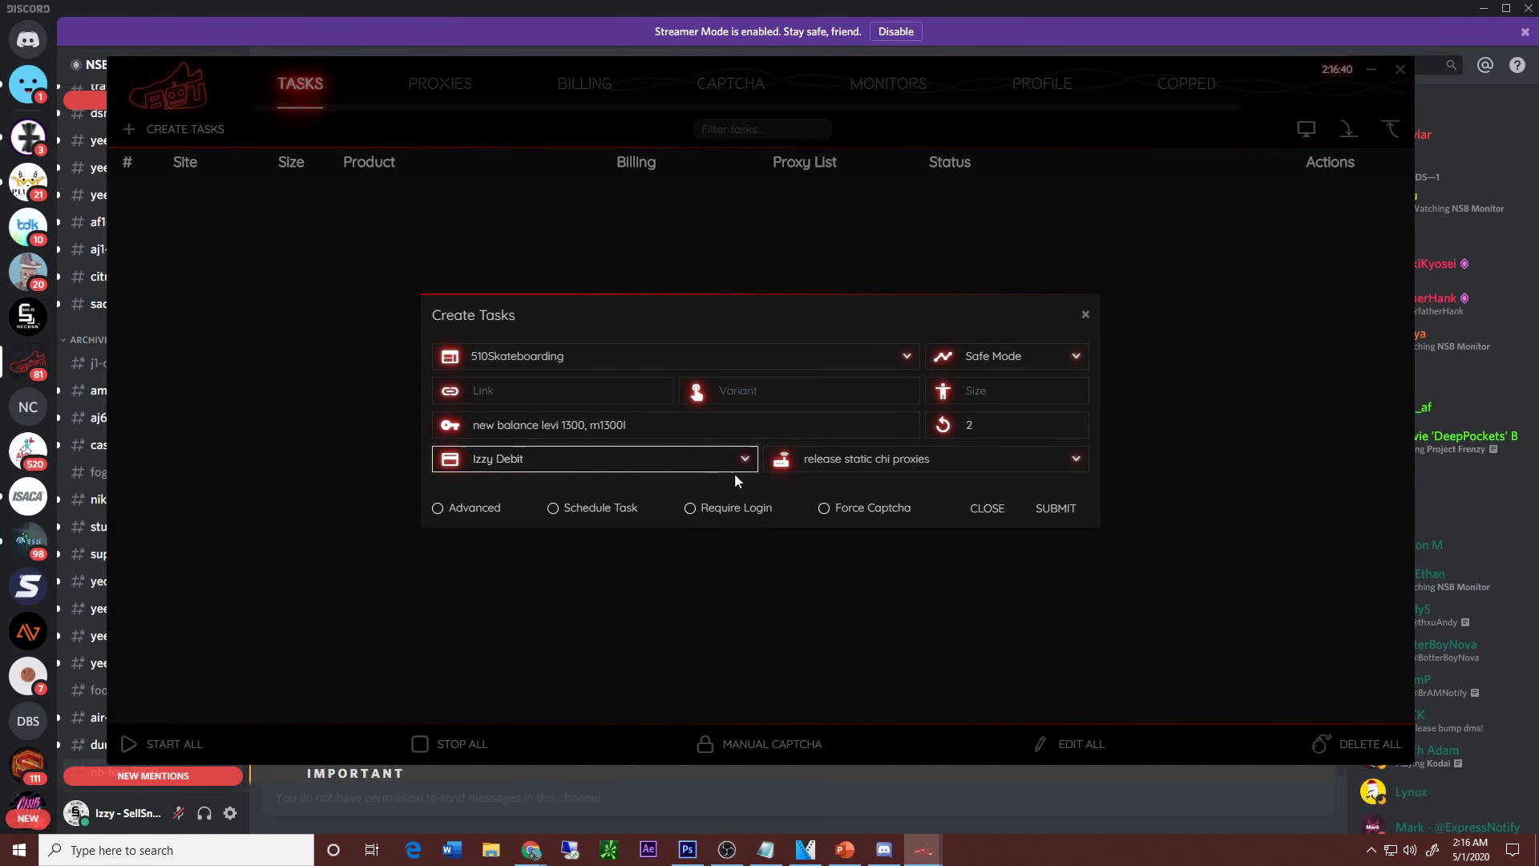
{"action": "left_click", "coordinate": [1031, 357]}
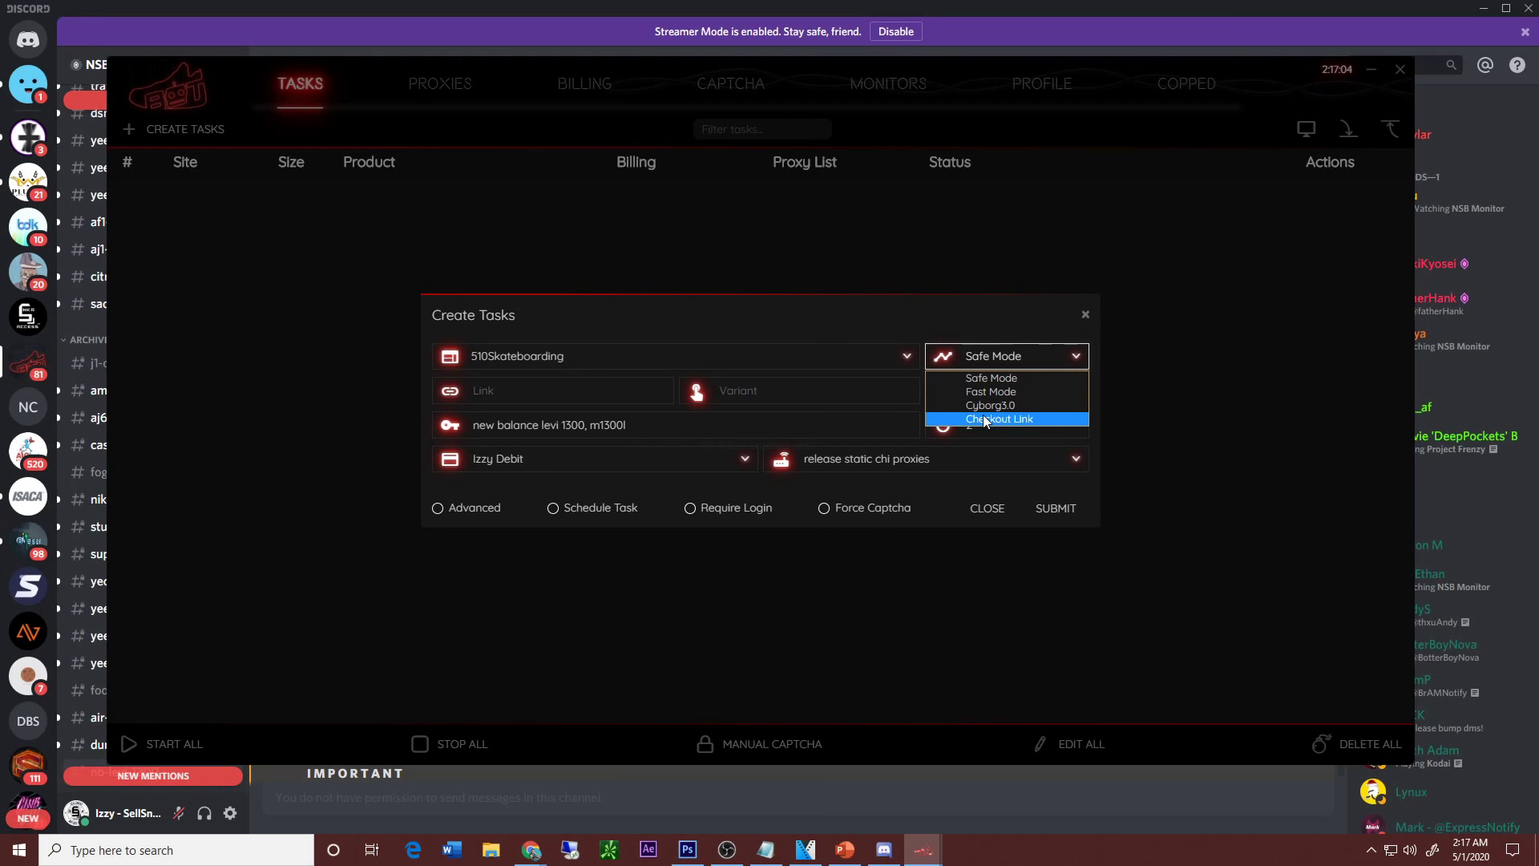
{"action": "left_click", "coordinate": [1036, 380]}
{"action": "left_click", "coordinate": [1049, 504]}
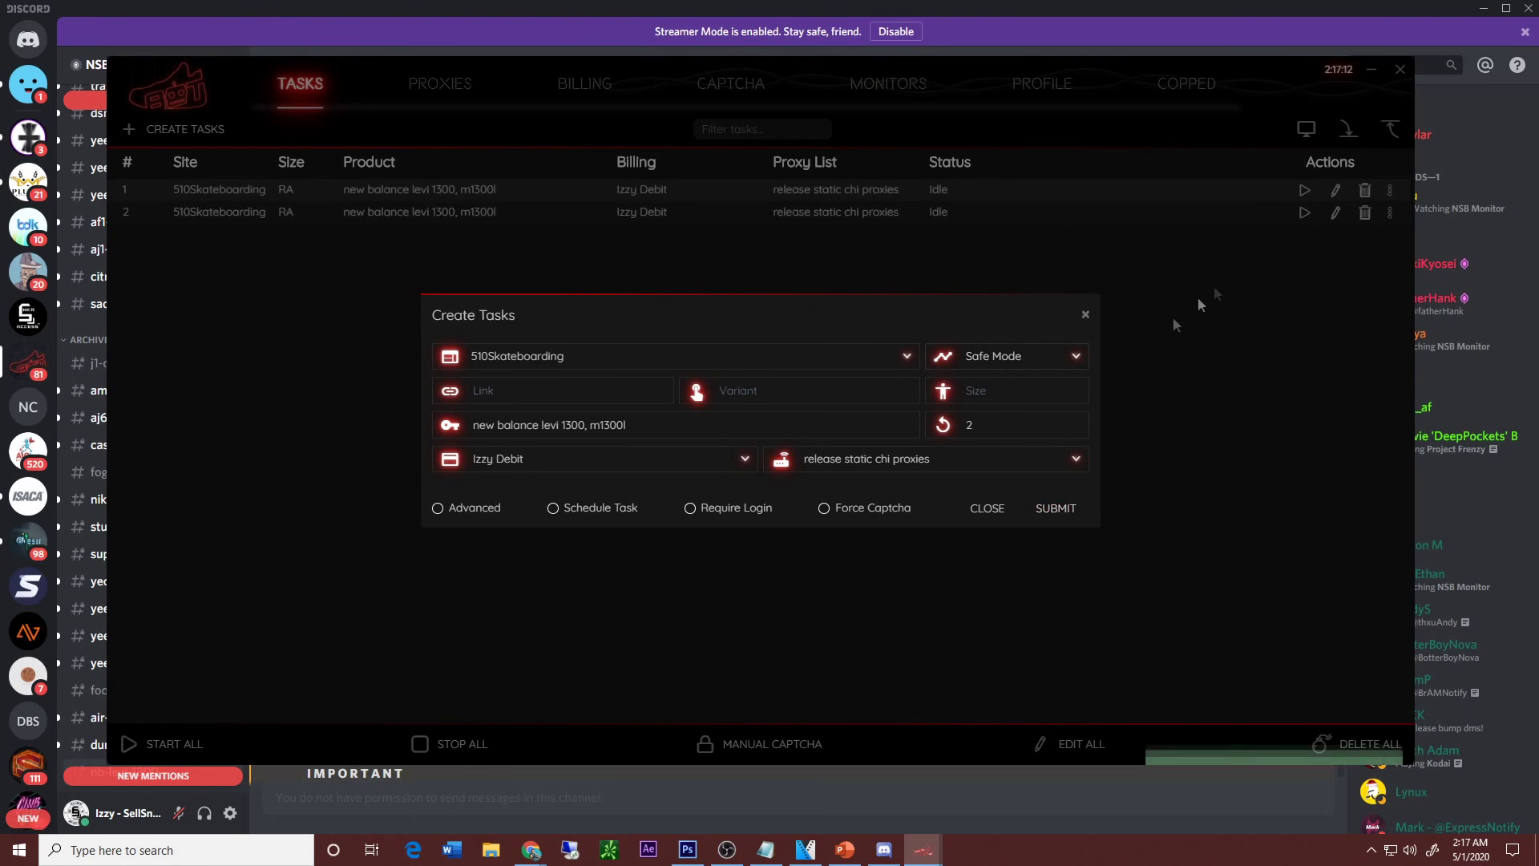
- Add two Fast Mode and two Cyborg3.0 tasks, then close the form
{"action": "left_click", "coordinate": [1037, 362]}
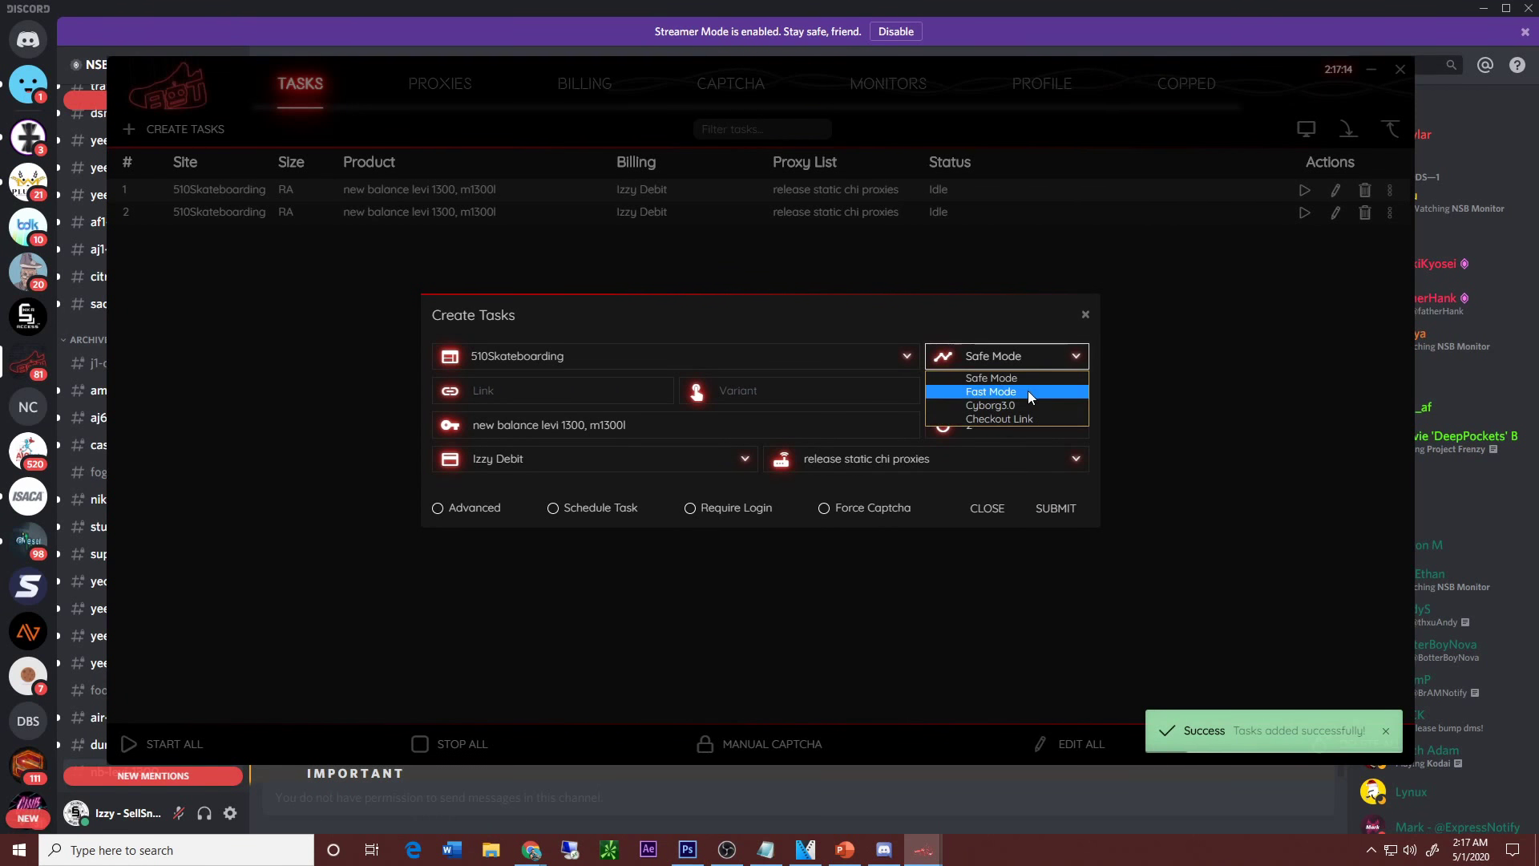
{"action": "left_click", "coordinate": [1028, 391]}
{"action": "left_click", "coordinate": [1055, 508]}
{"action": "left_click", "coordinate": [1025, 362]}
{"action": "left_click", "coordinate": [1010, 401]}
{"action": "left_click", "coordinate": [1055, 508]}
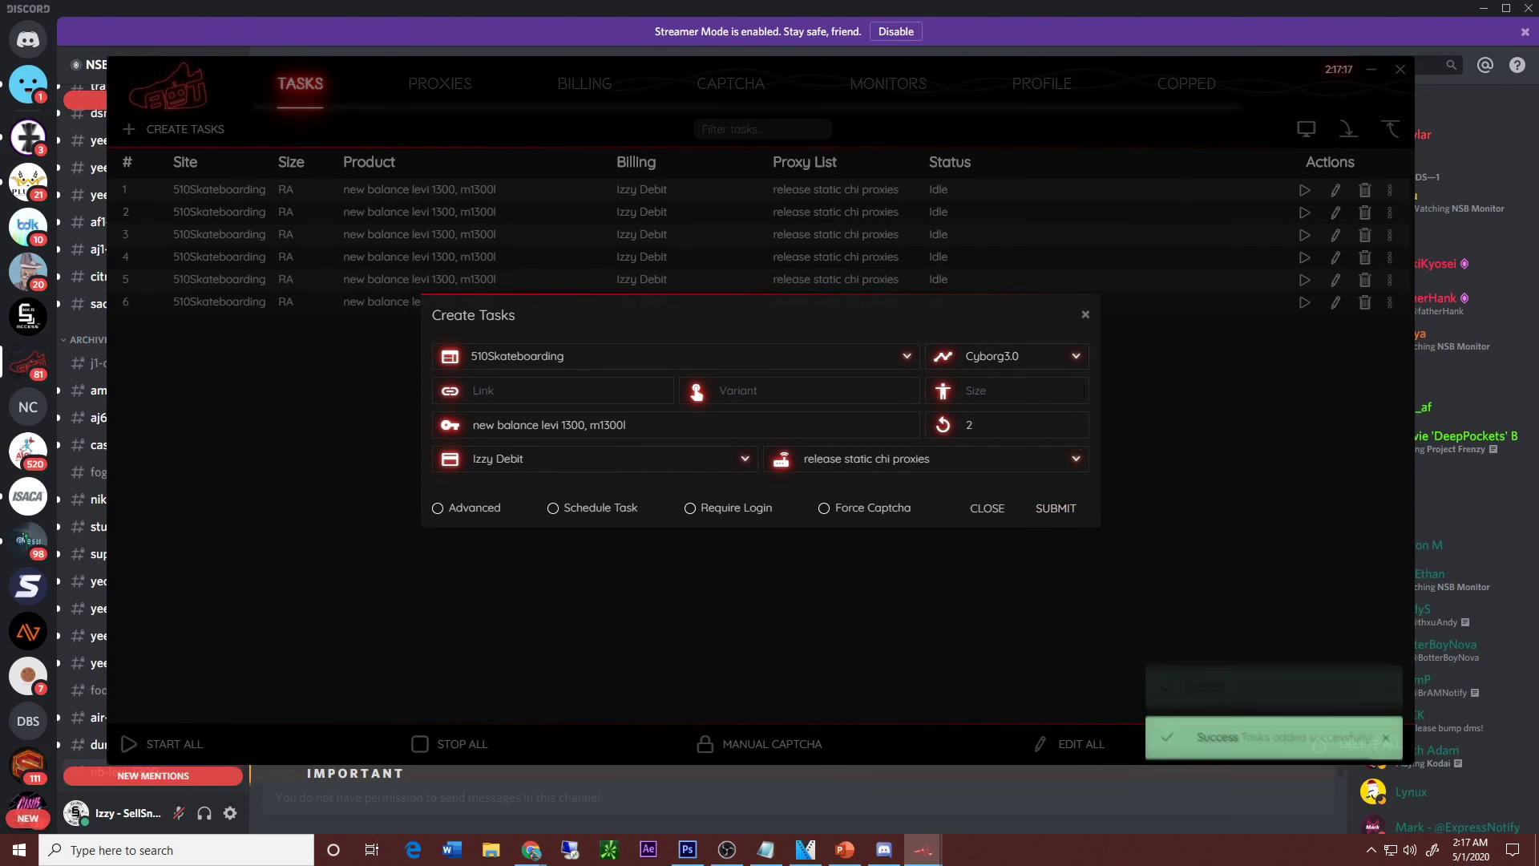
{"action": "left_click", "coordinate": [1084, 316]}
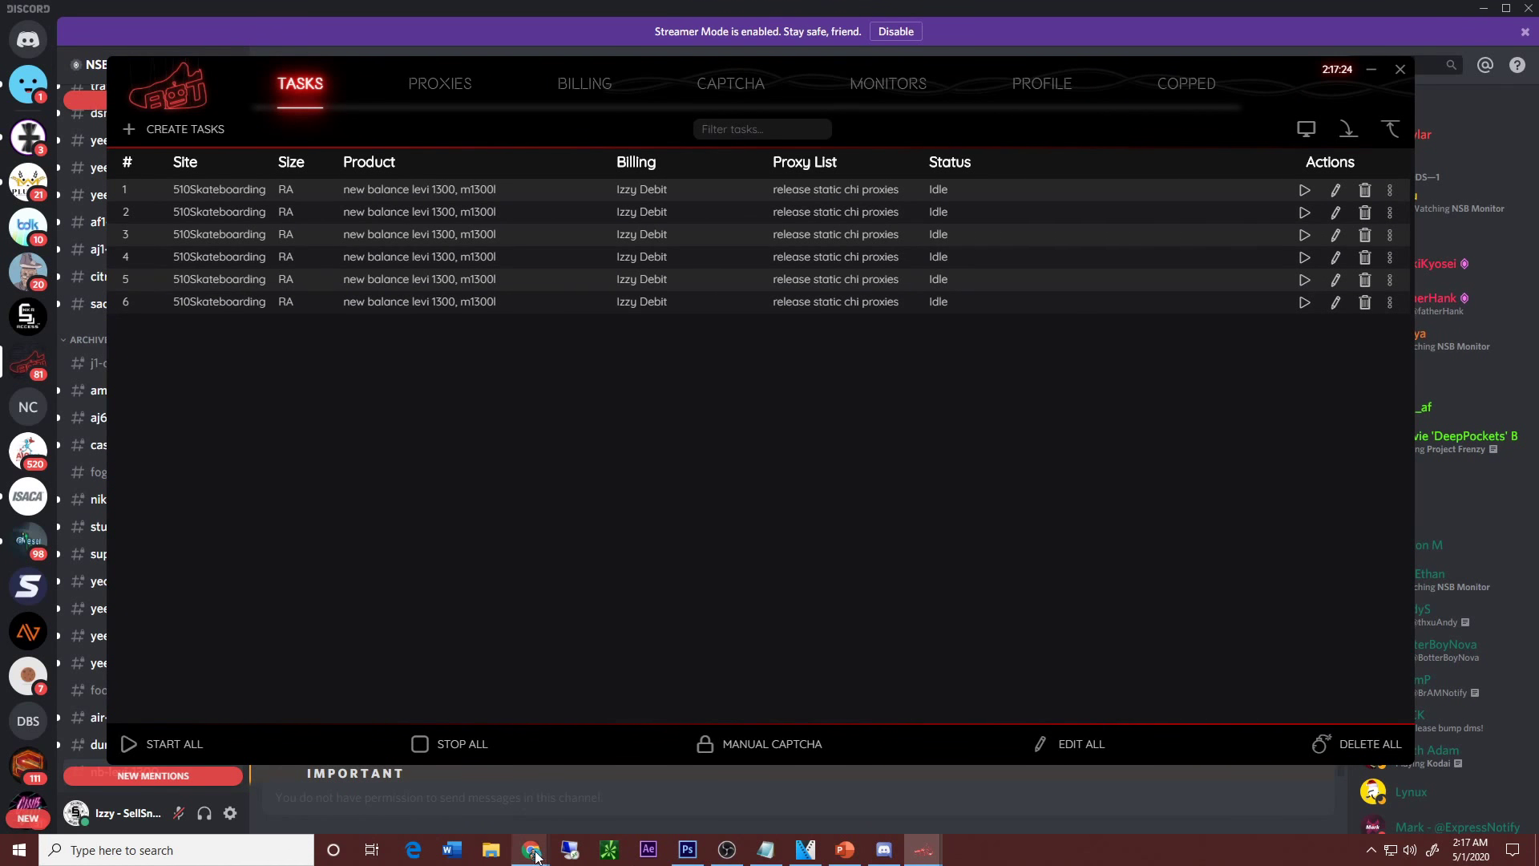
- Bring the Shopify Master Guide forward and highlight the no-antibot sites from NRML to Others
{"action": "mouse_move", "coordinate": [535, 857]}
{"action": "left_click", "coordinate": [711, 794]}
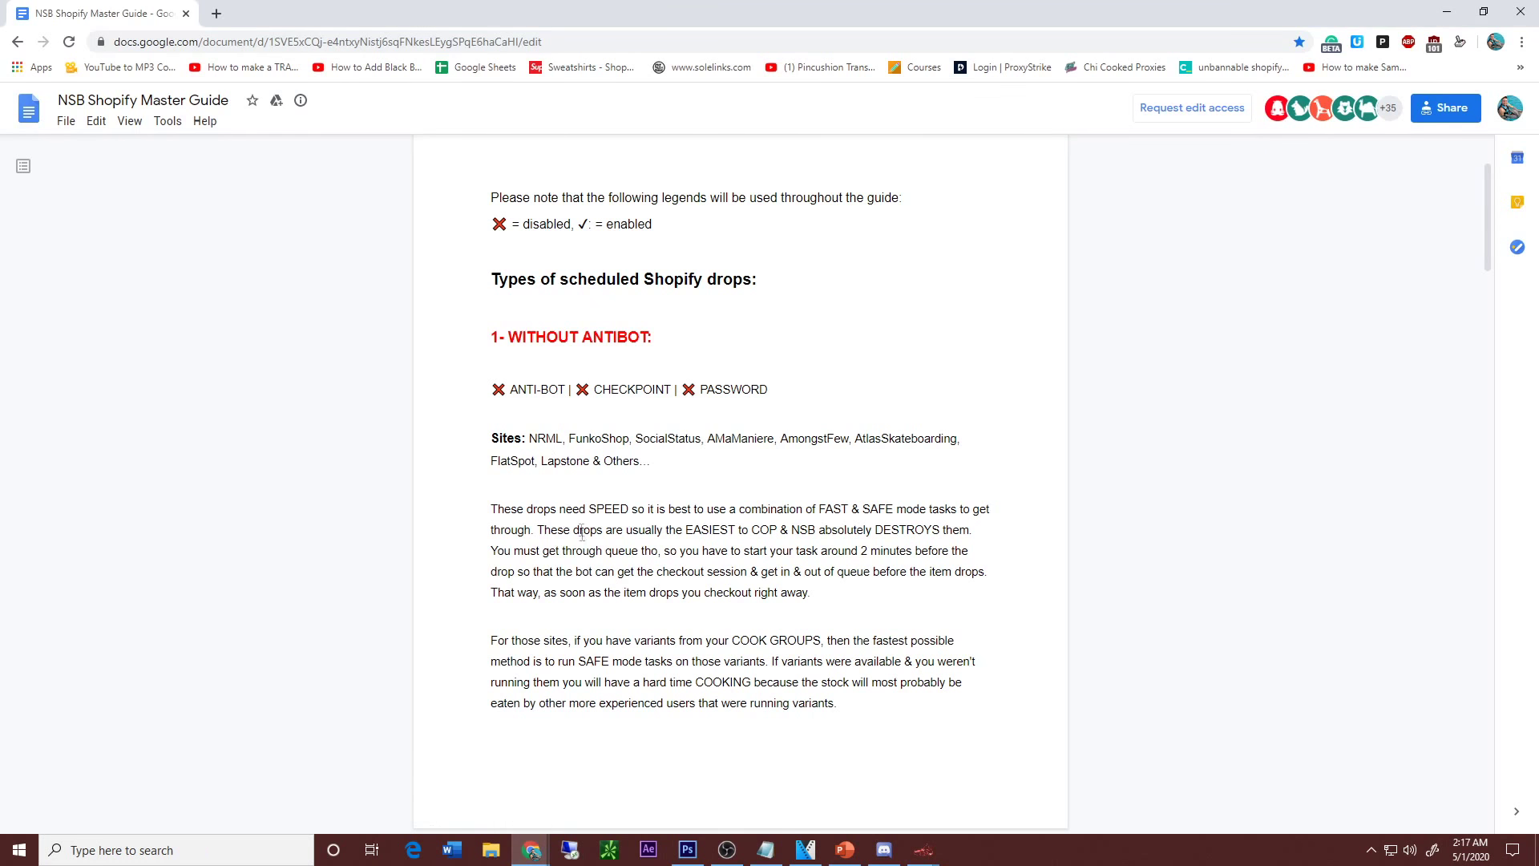
{"action": "scroll", "coordinate": [582, 533], "scroll_direction": "up", "scroll_amount": 2}
{"action": "scroll", "coordinate": [615, 553], "scroll_direction": "down", "scroll_amount": 2}
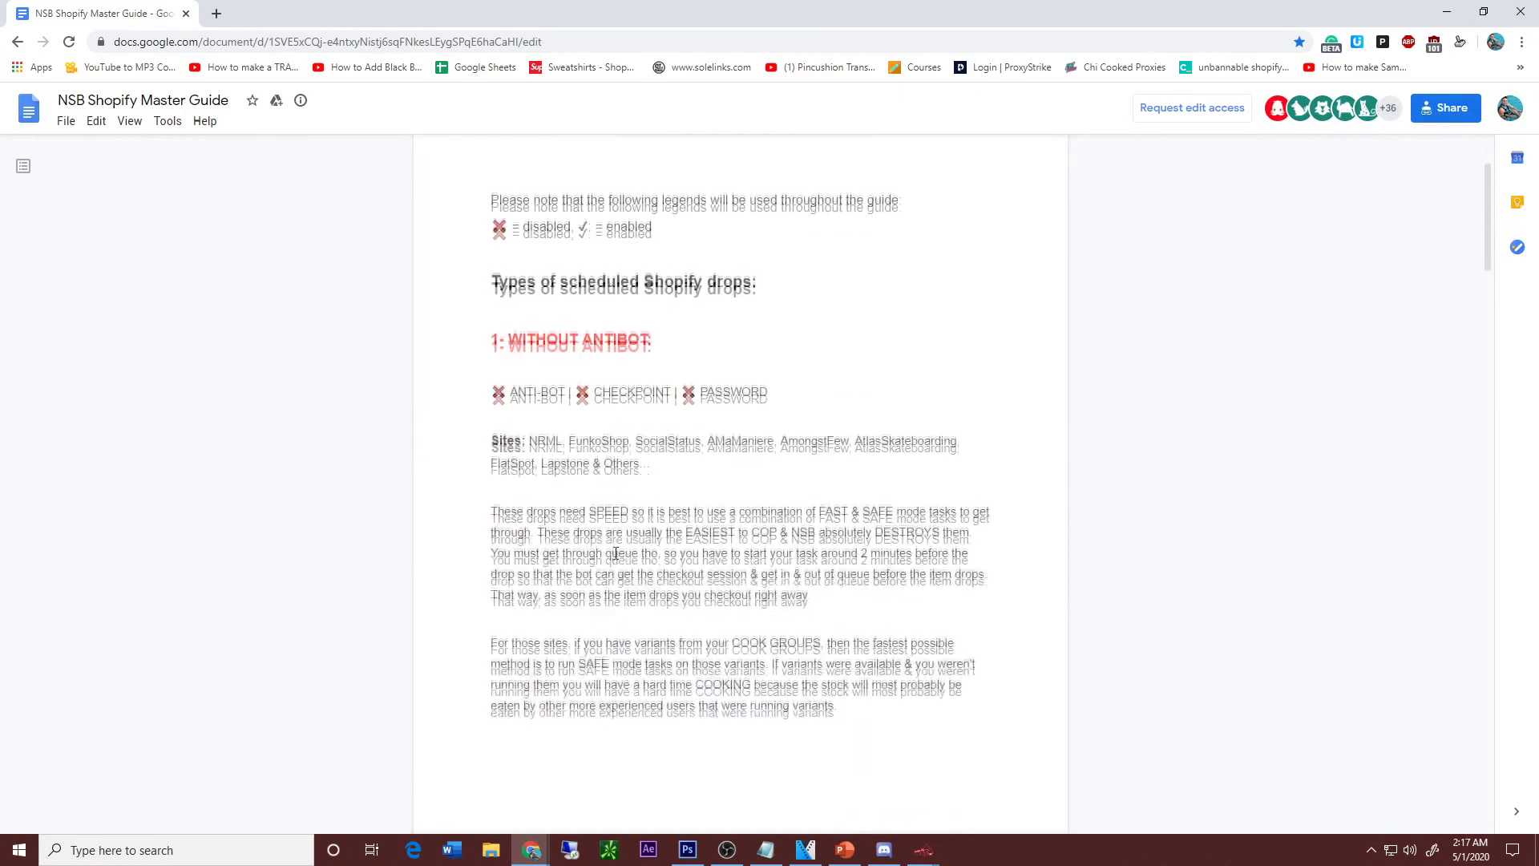
{"action": "scroll", "coordinate": [614, 371], "scroll_direction": "up", "scroll_amount": 1}
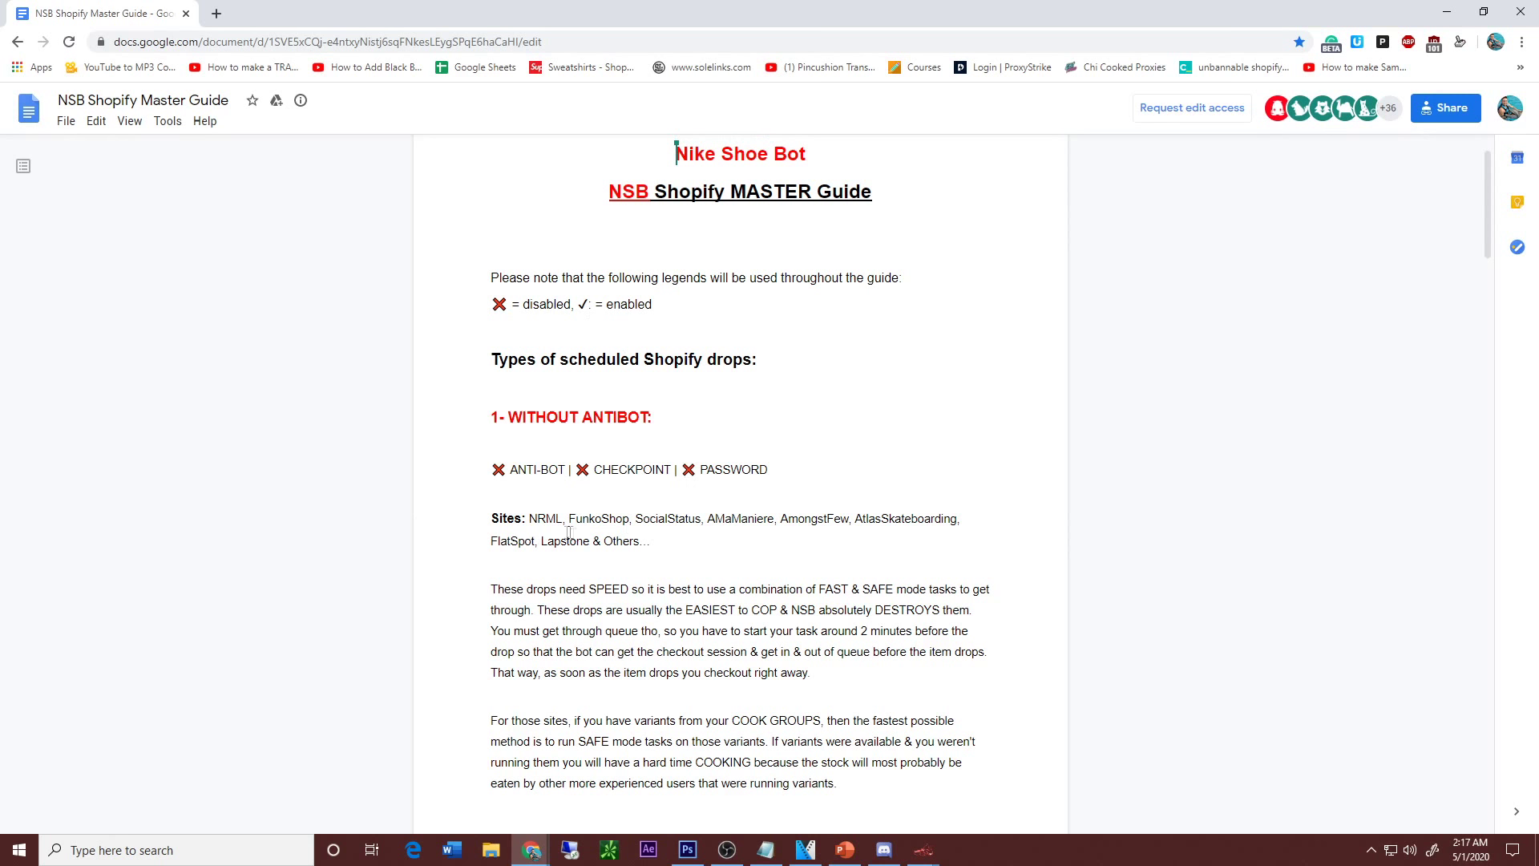
{"action": "left_click_drag", "start_coordinate": [557, 515], "coordinate": [671, 552]}
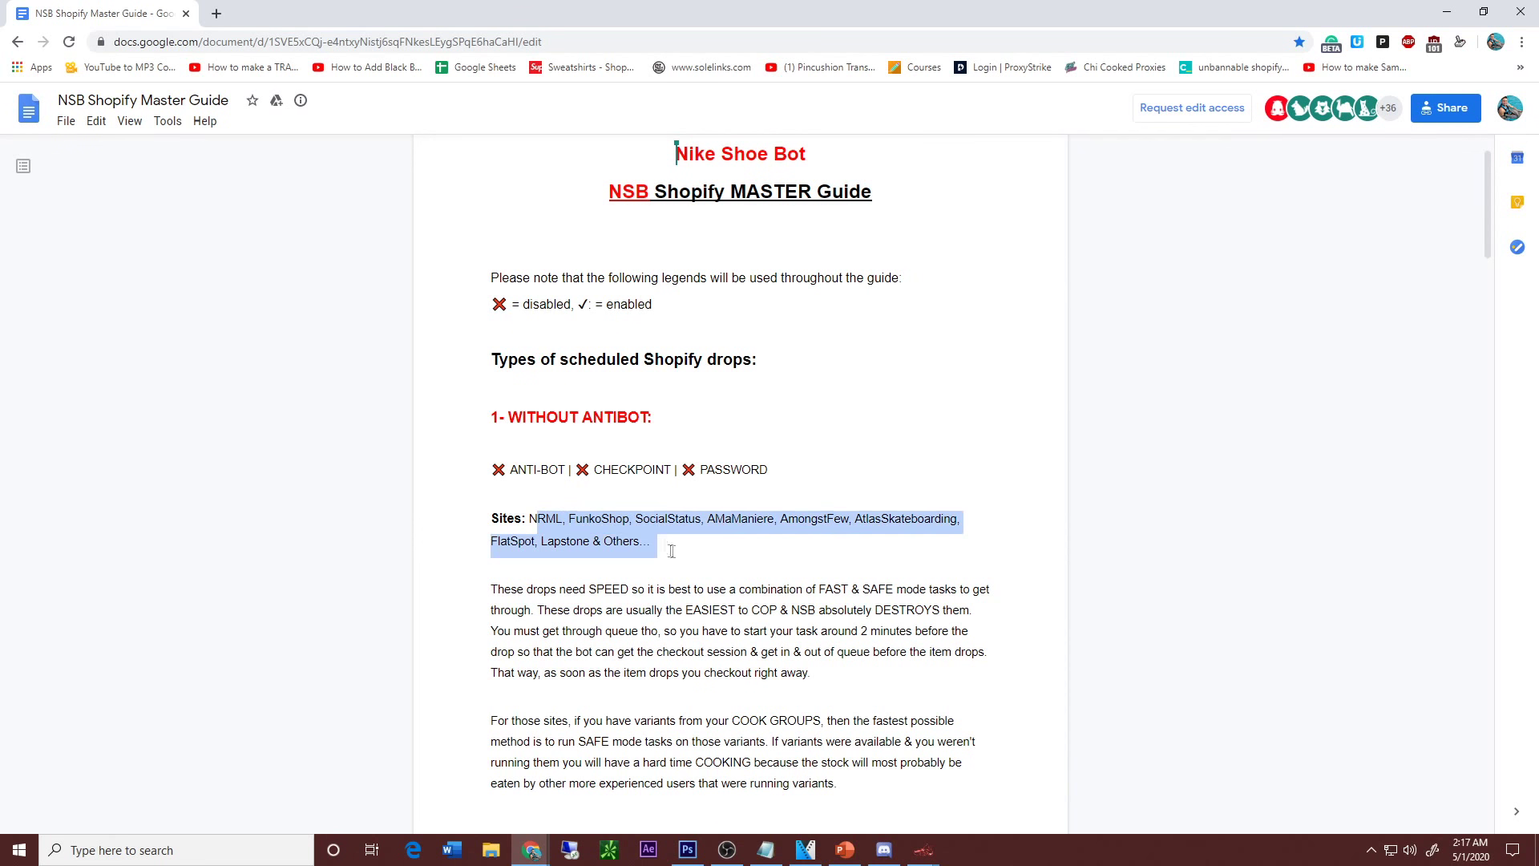
{"action": "left_click", "coordinate": [670, 551]}
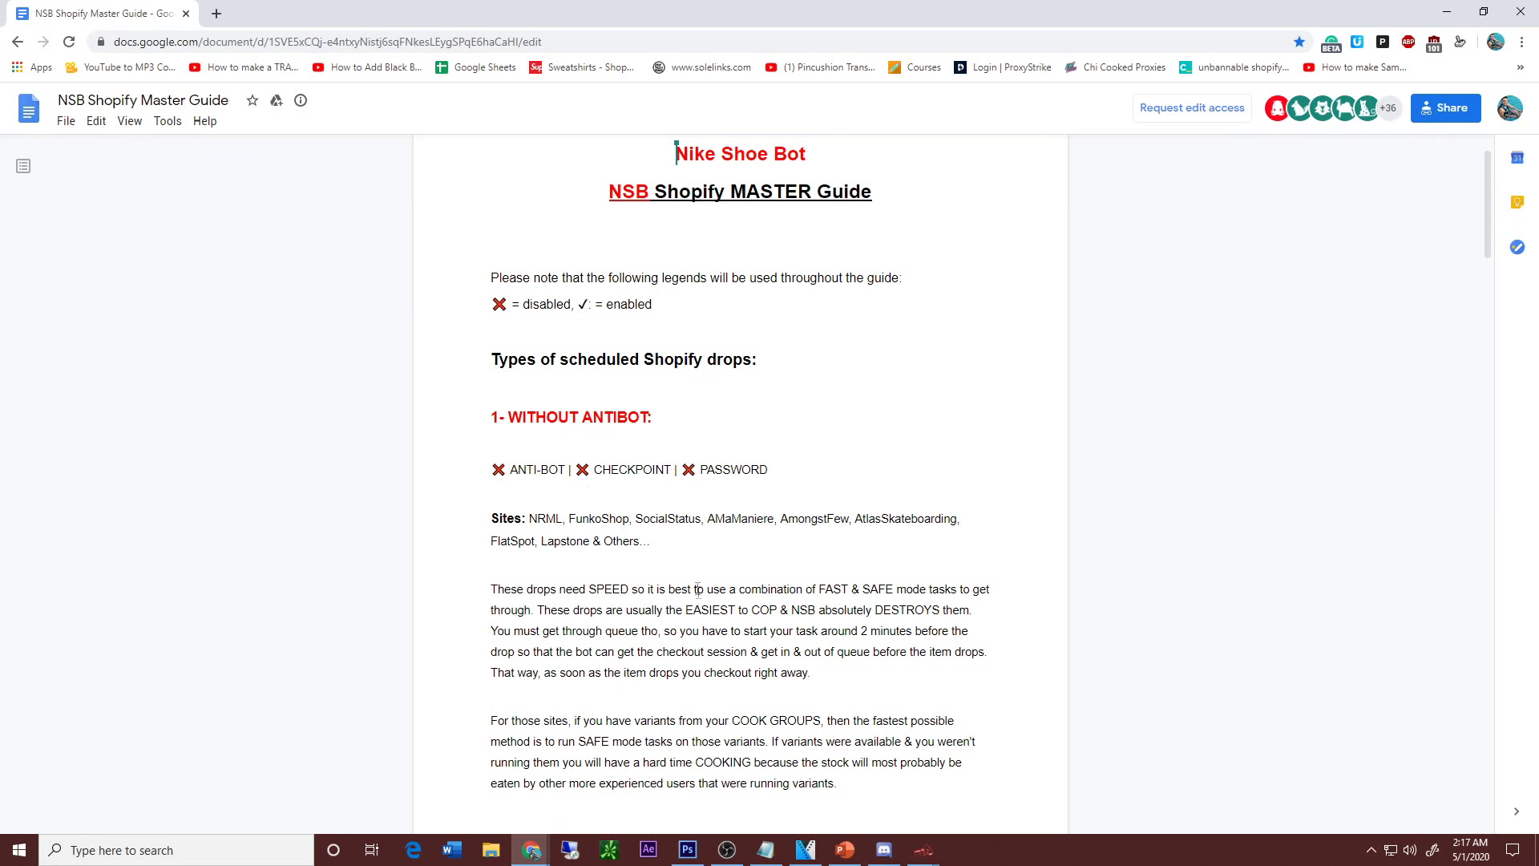
{"action": "mouse_move", "coordinate": [651, 543]}
{"action": "left_mouse_down"}
{"action": "mouse_move", "coordinate": [501, 509]}
{"action": "mouse_move", "coordinate": [630, 545]}
{"action": "left_mouse_up"}
{"action": "left_click", "coordinate": [522, 516]}
{"action": "left_click", "coordinate": [650, 545]}
{"action": "left_click_drag", "start_coordinate": [658, 545], "coordinate": [529, 518]}
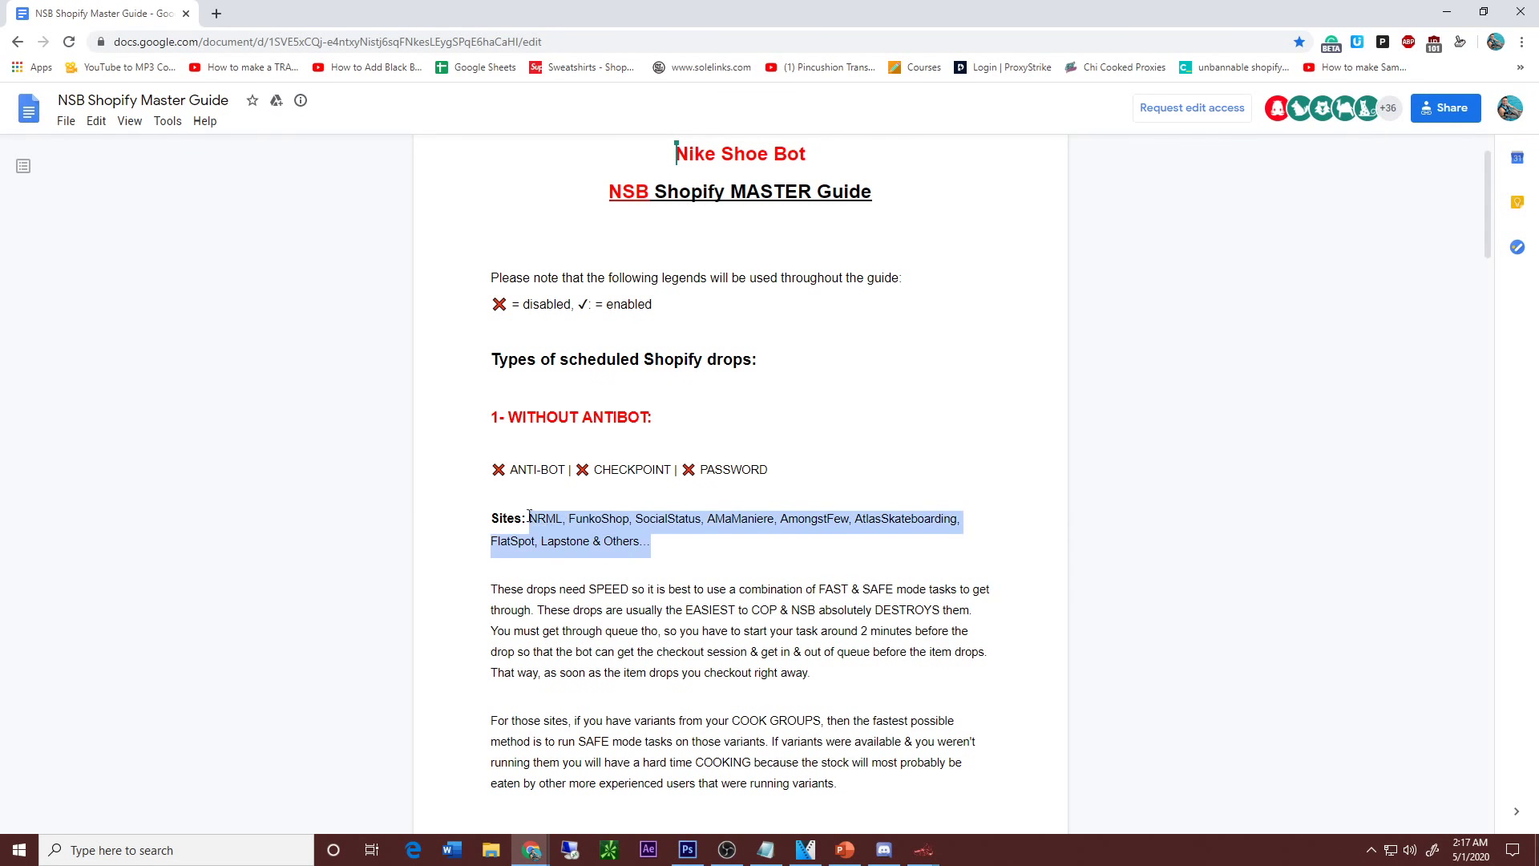
{"action": "left_click", "coordinate": [658, 565]}
{"action": "scroll", "coordinate": [692, 624], "scroll_direction": "down", "scroll_amount": 1}
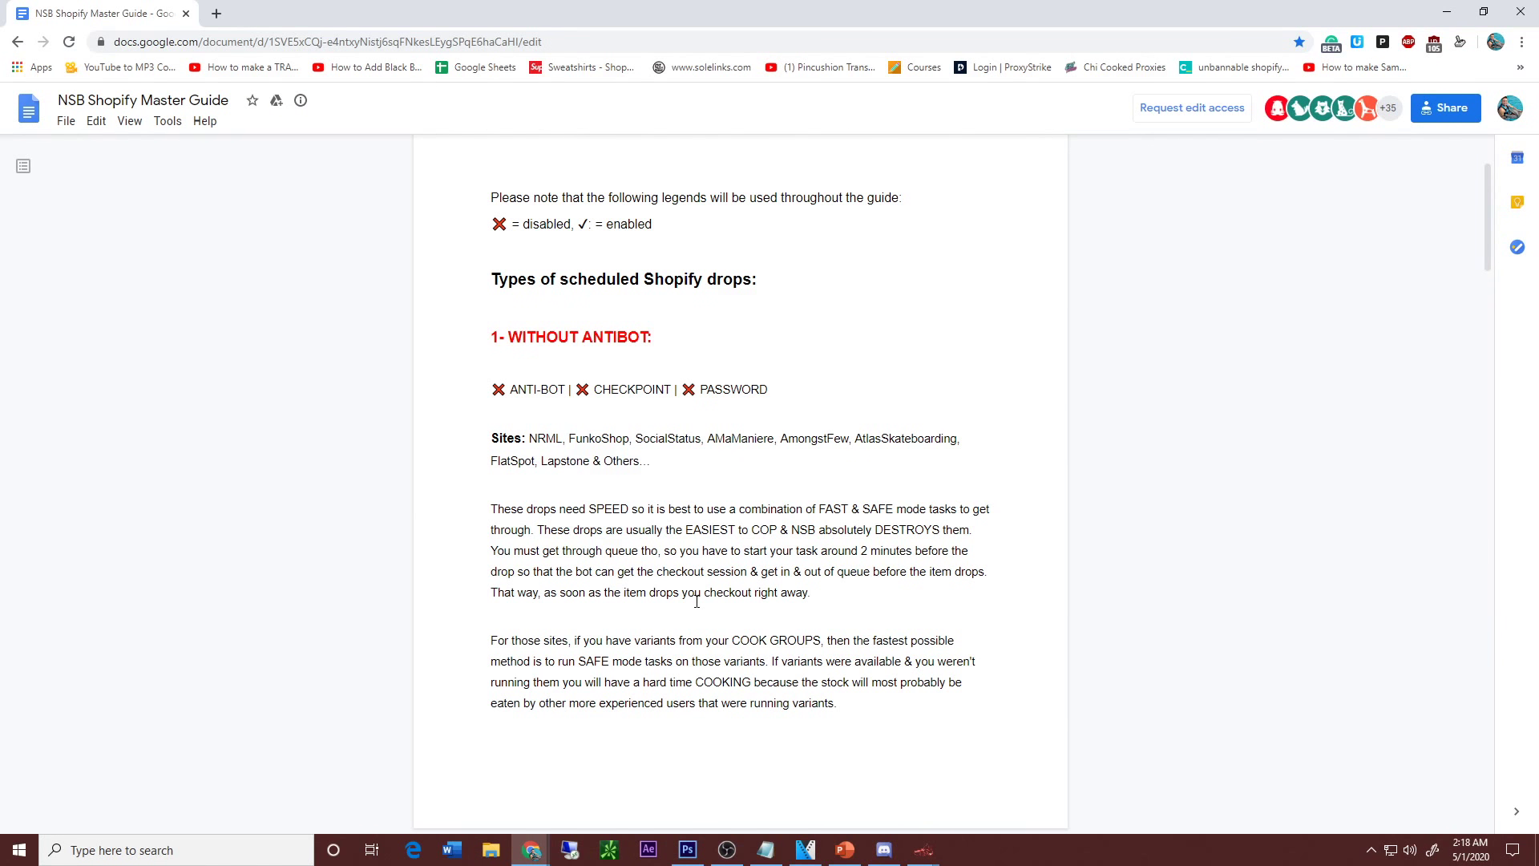
- Scroll the guide to '2- WITH ANTIBOT', which recommends Cyborg3.0 for DSMNY and Kith
{"action": "scroll", "coordinate": [697, 600], "scroll_direction": "down", "scroll_amount": 8}
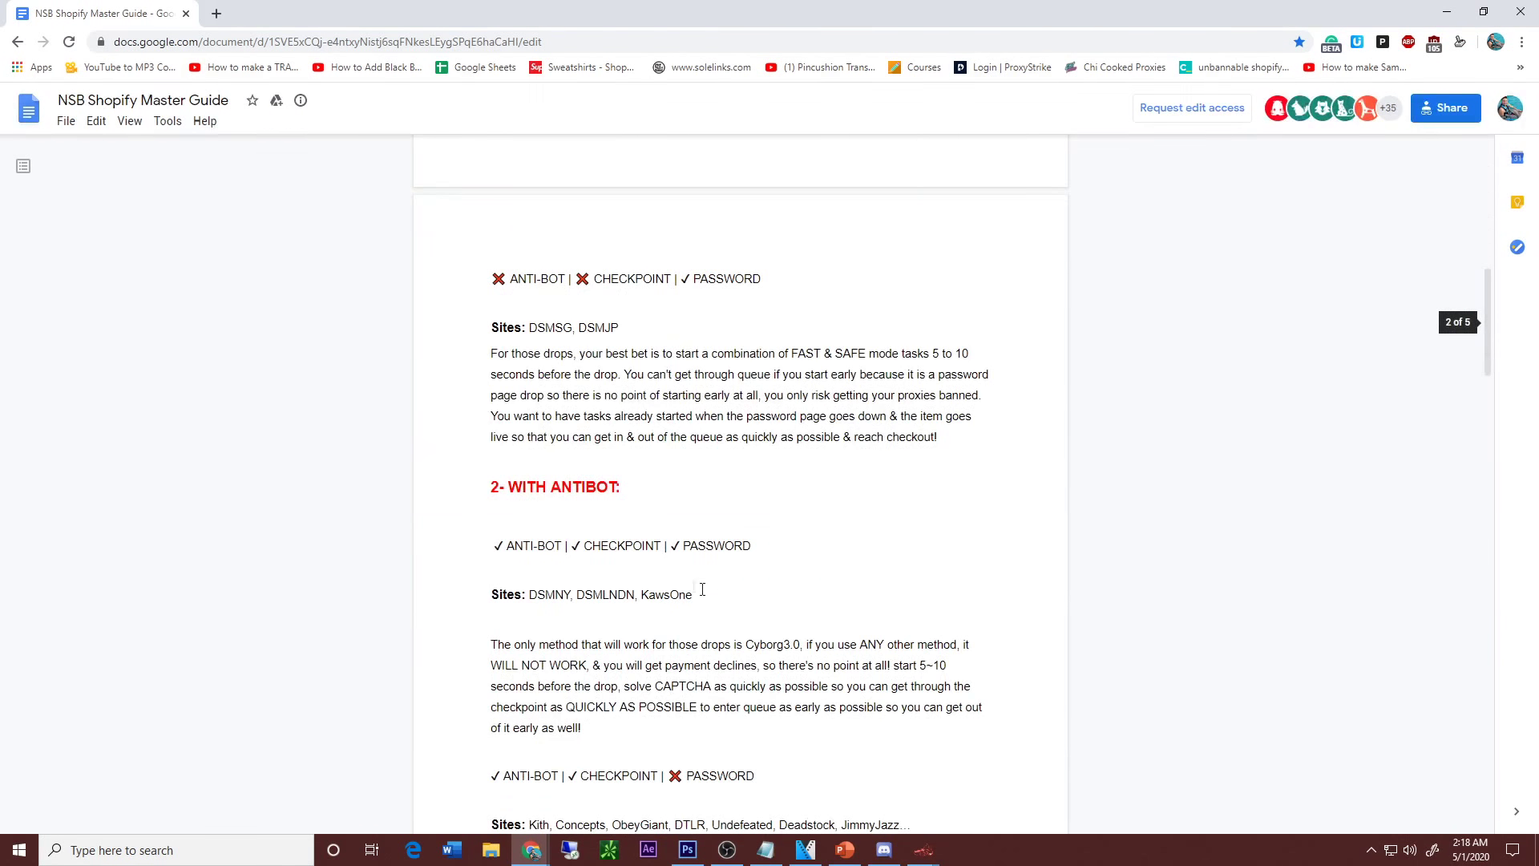
{"action": "scroll", "coordinate": [604, 419], "scroll_direction": "up", "scroll_amount": 2}
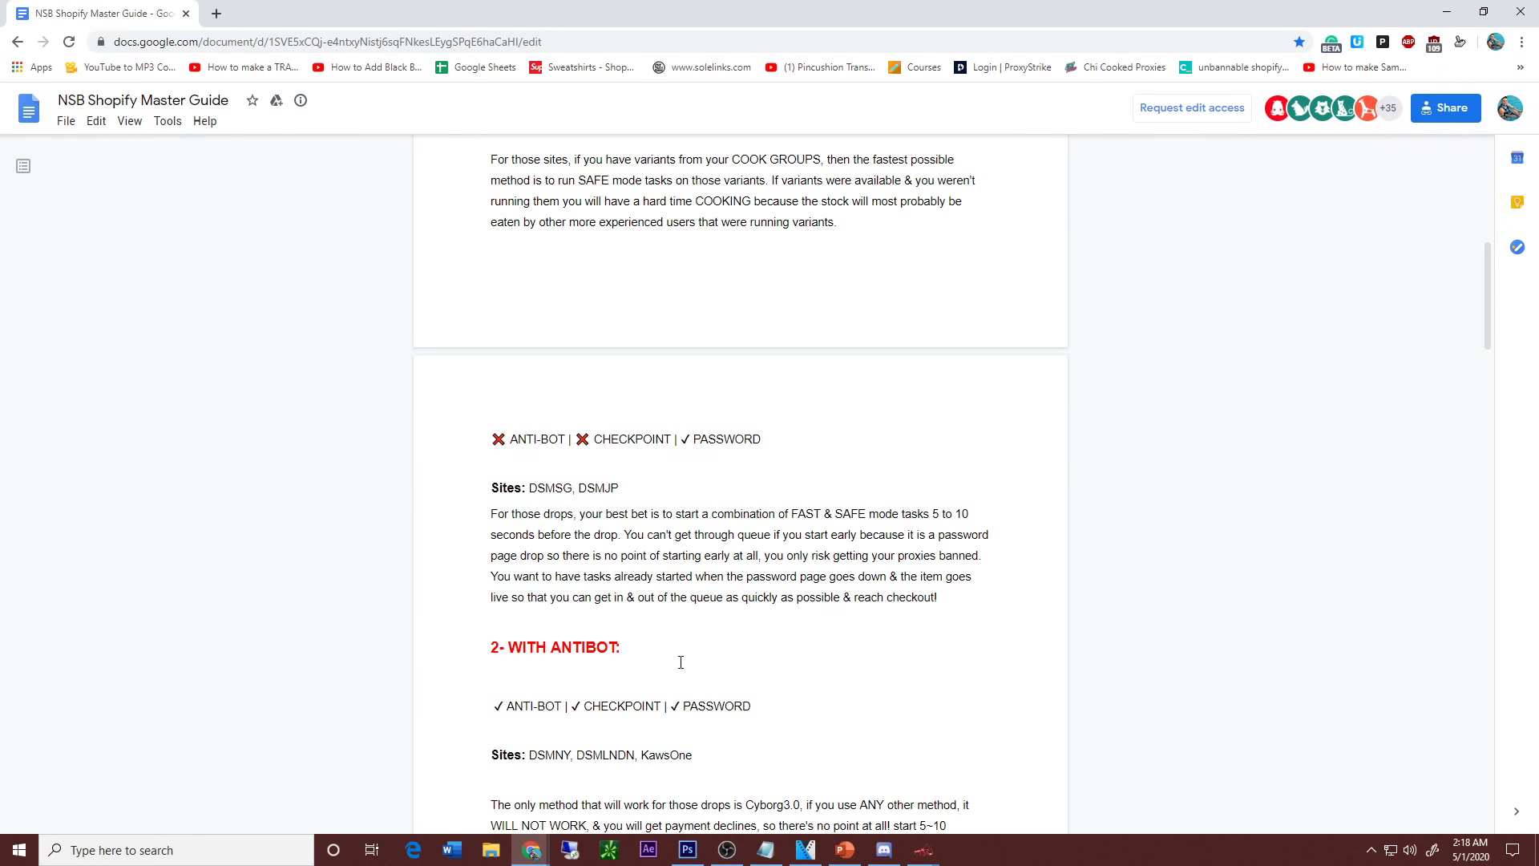
{"action": "scroll", "coordinate": [680, 661], "scroll_direction": "down", "scroll_amount": 4}
{"action": "scroll", "coordinate": [683, 633], "scroll_direction": "down", "scroll_amount": 1}
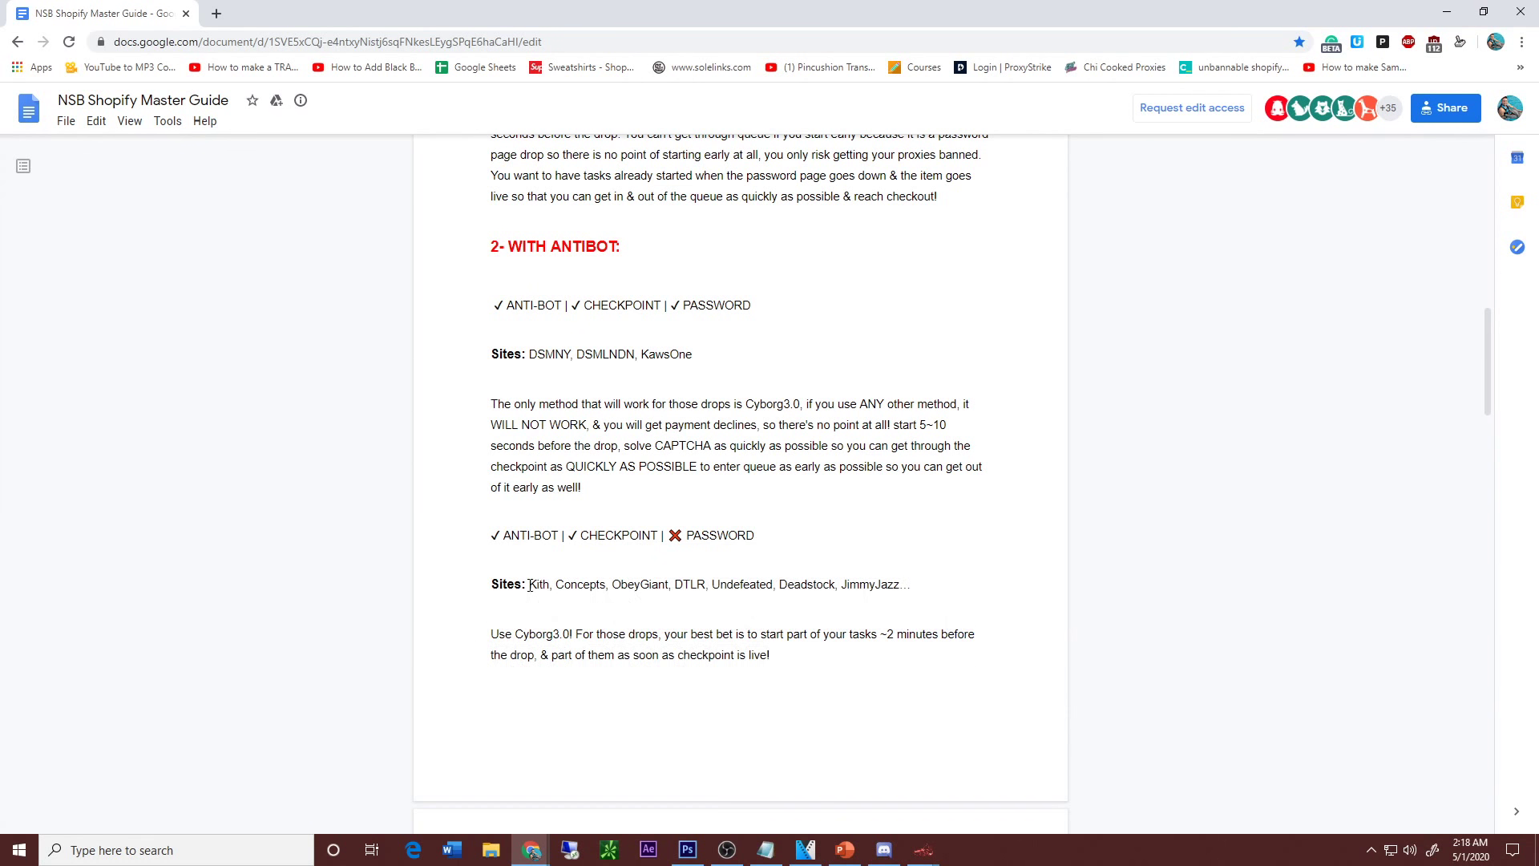
- Scroll to the site-specific and restock tips and highlight ANTI-BOT in the DSMNY/LNDN tip
{"action": "scroll", "coordinate": [592, 616], "scroll_direction": "down", "scroll_amount": 10}
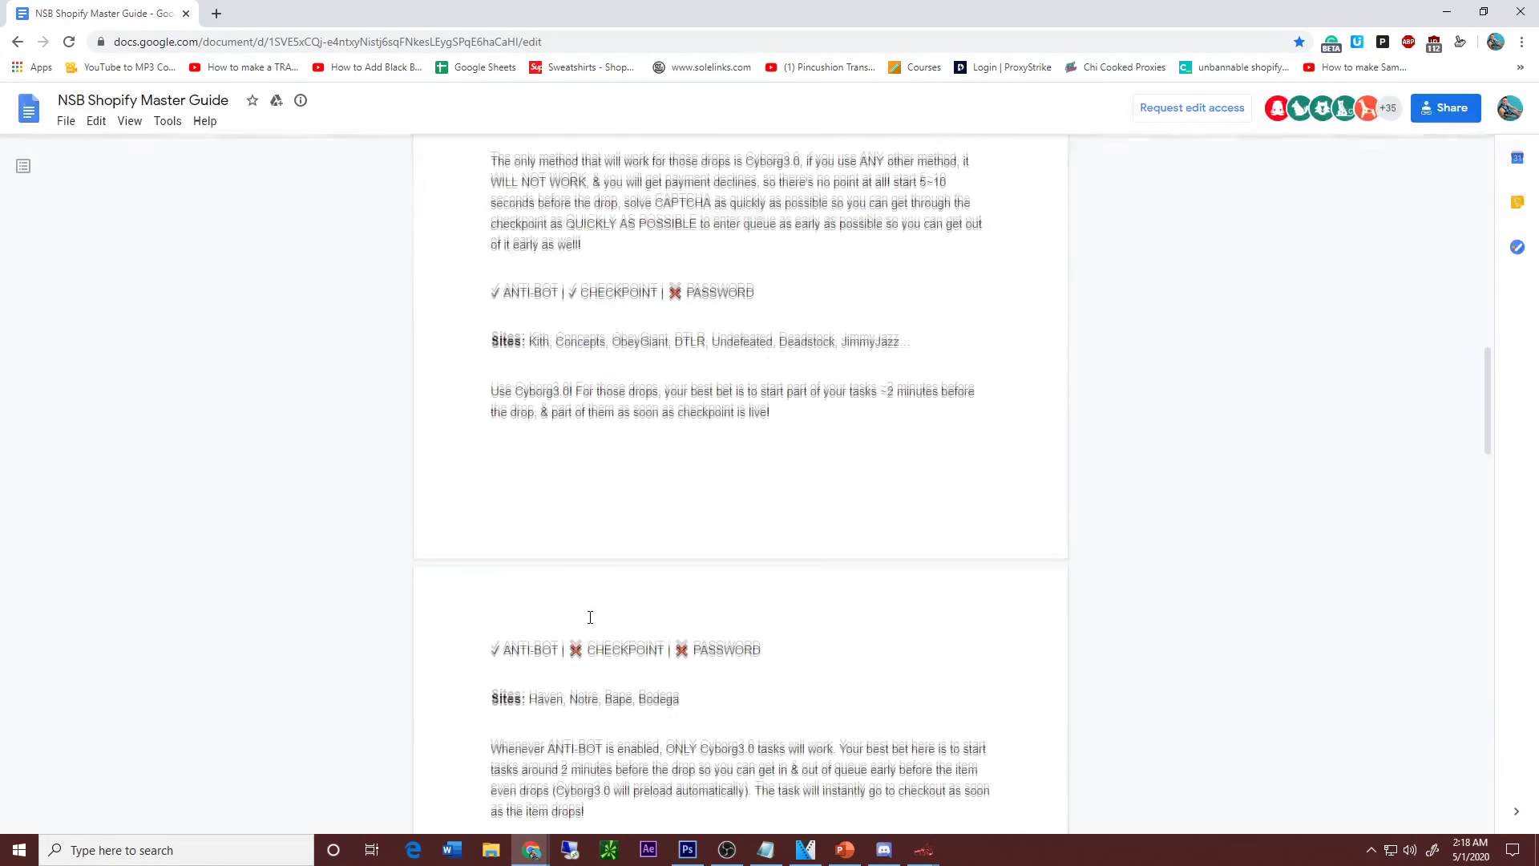
{"action": "scroll", "coordinate": [593, 611], "scroll_direction": "up", "scroll_amount": 1}
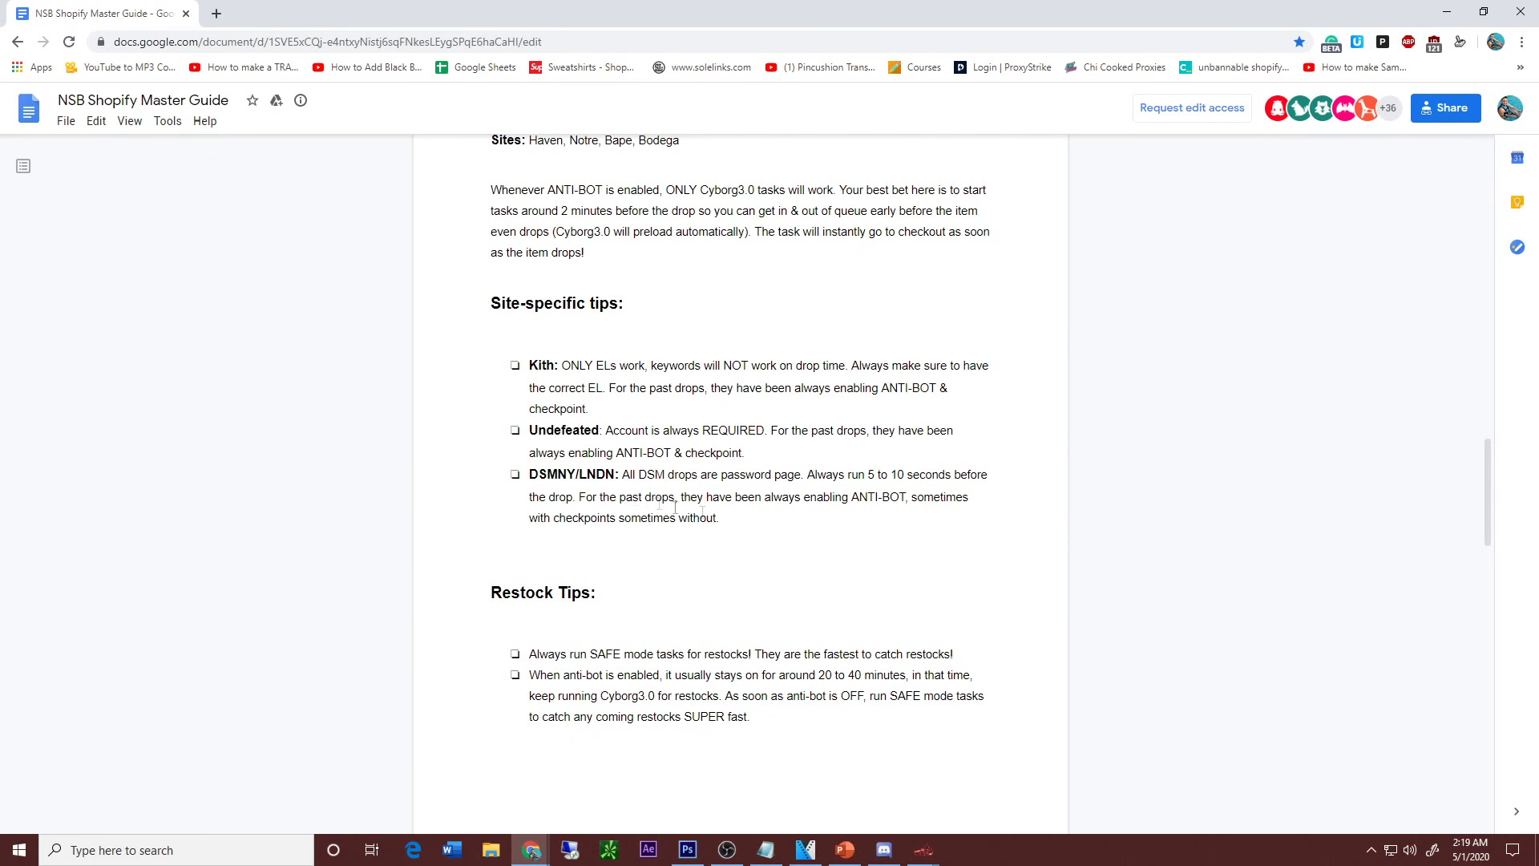
{"action": "left_click_drag", "start_coordinate": [853, 497], "coordinate": [908, 497]}
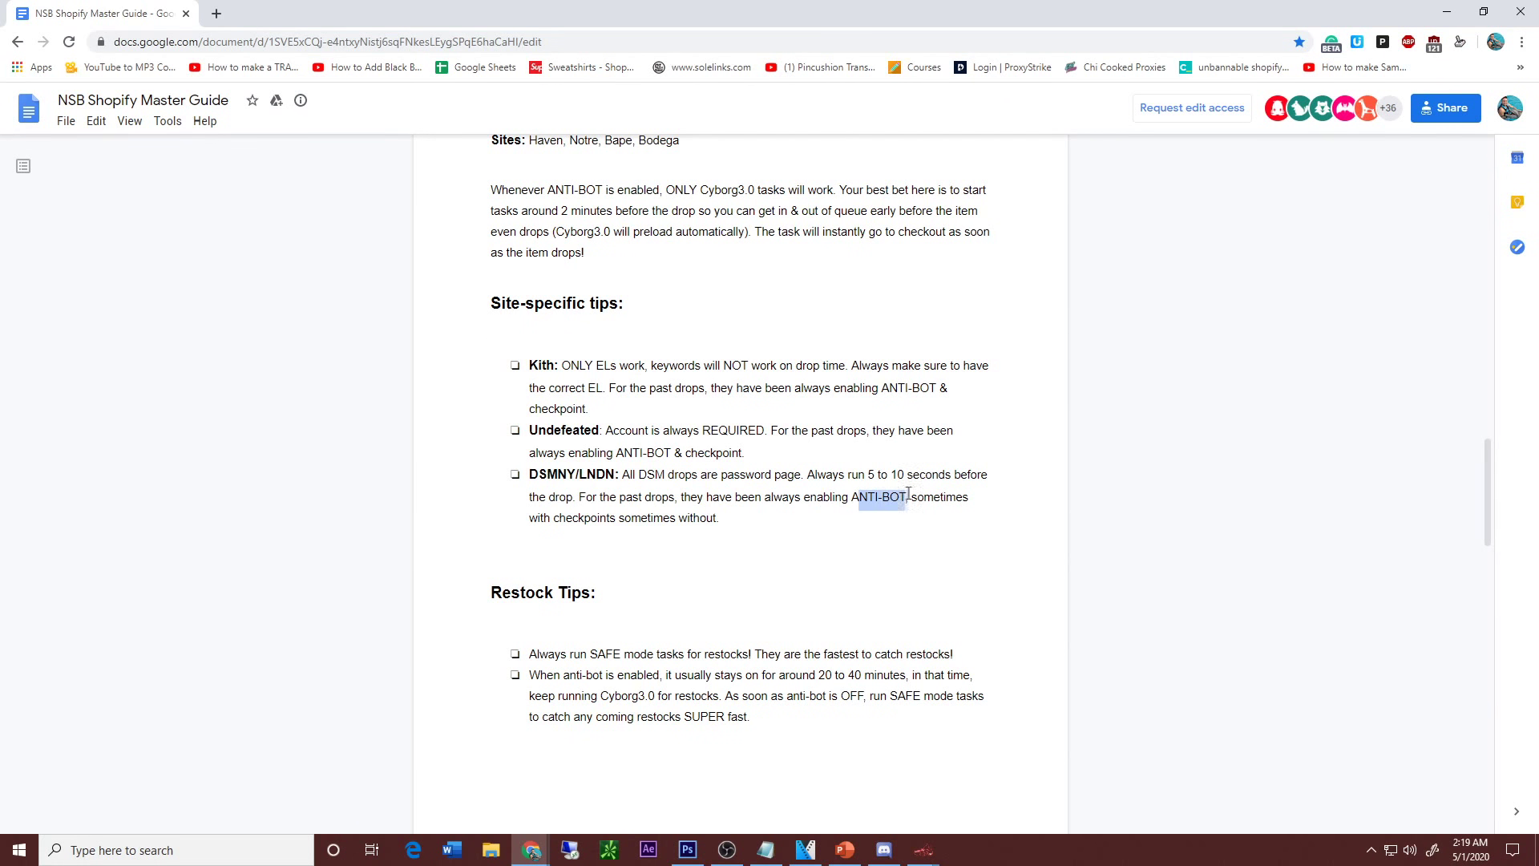
{"action": "left_click", "coordinate": [730, 518]}
- Bring NSB back with a new Create Tasks form, after briefly checking the guide
{"action": "mouse_move", "coordinate": [912, 860]}
{"action": "left_click", "coordinate": [835, 753]}
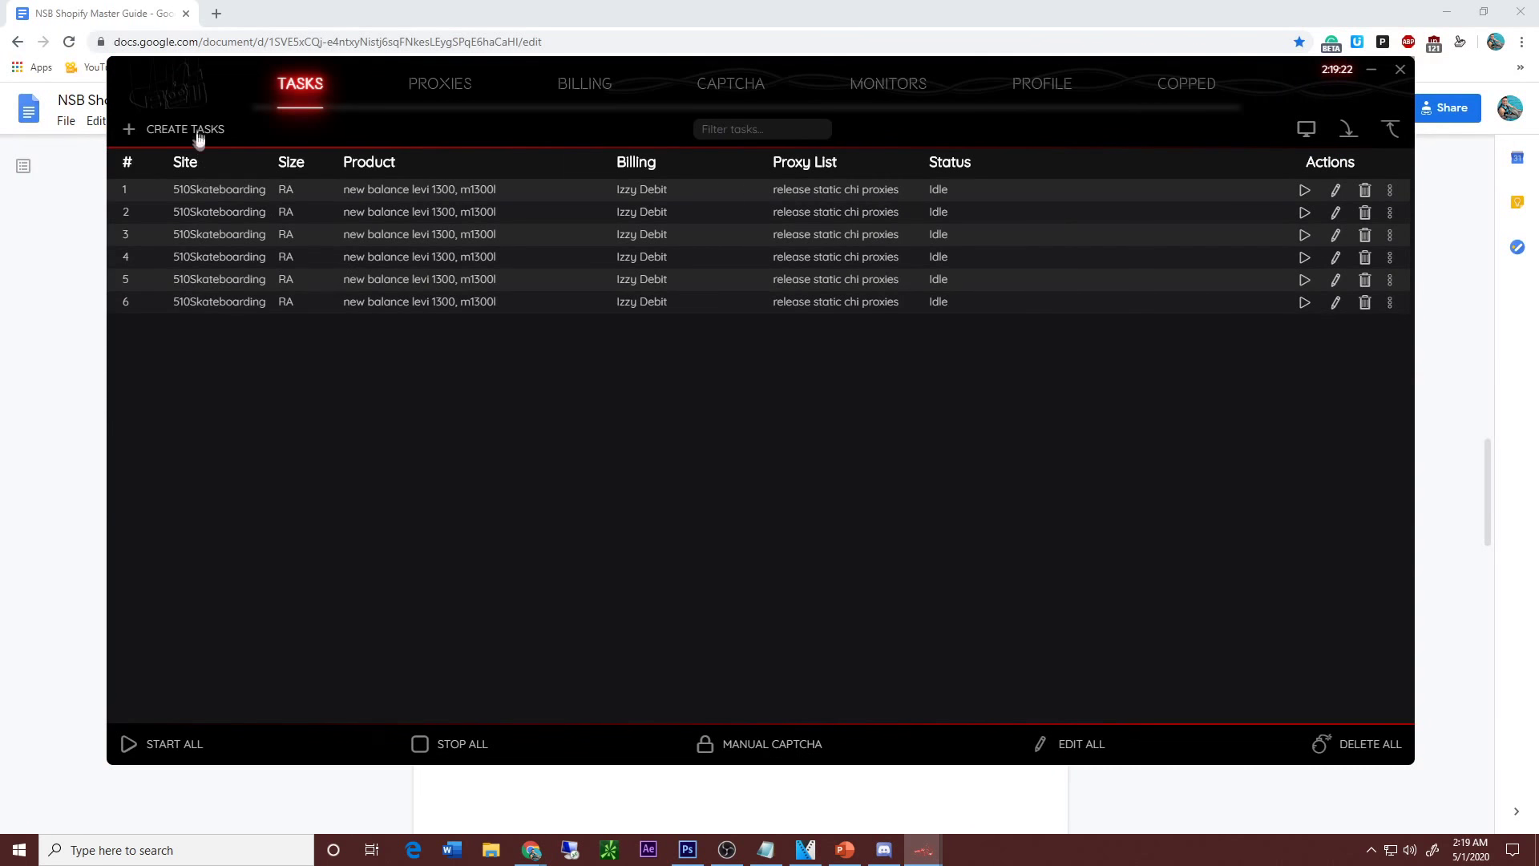
{"action": "left_click", "coordinate": [199, 143]}
{"action": "left_click", "coordinate": [891, 813]}
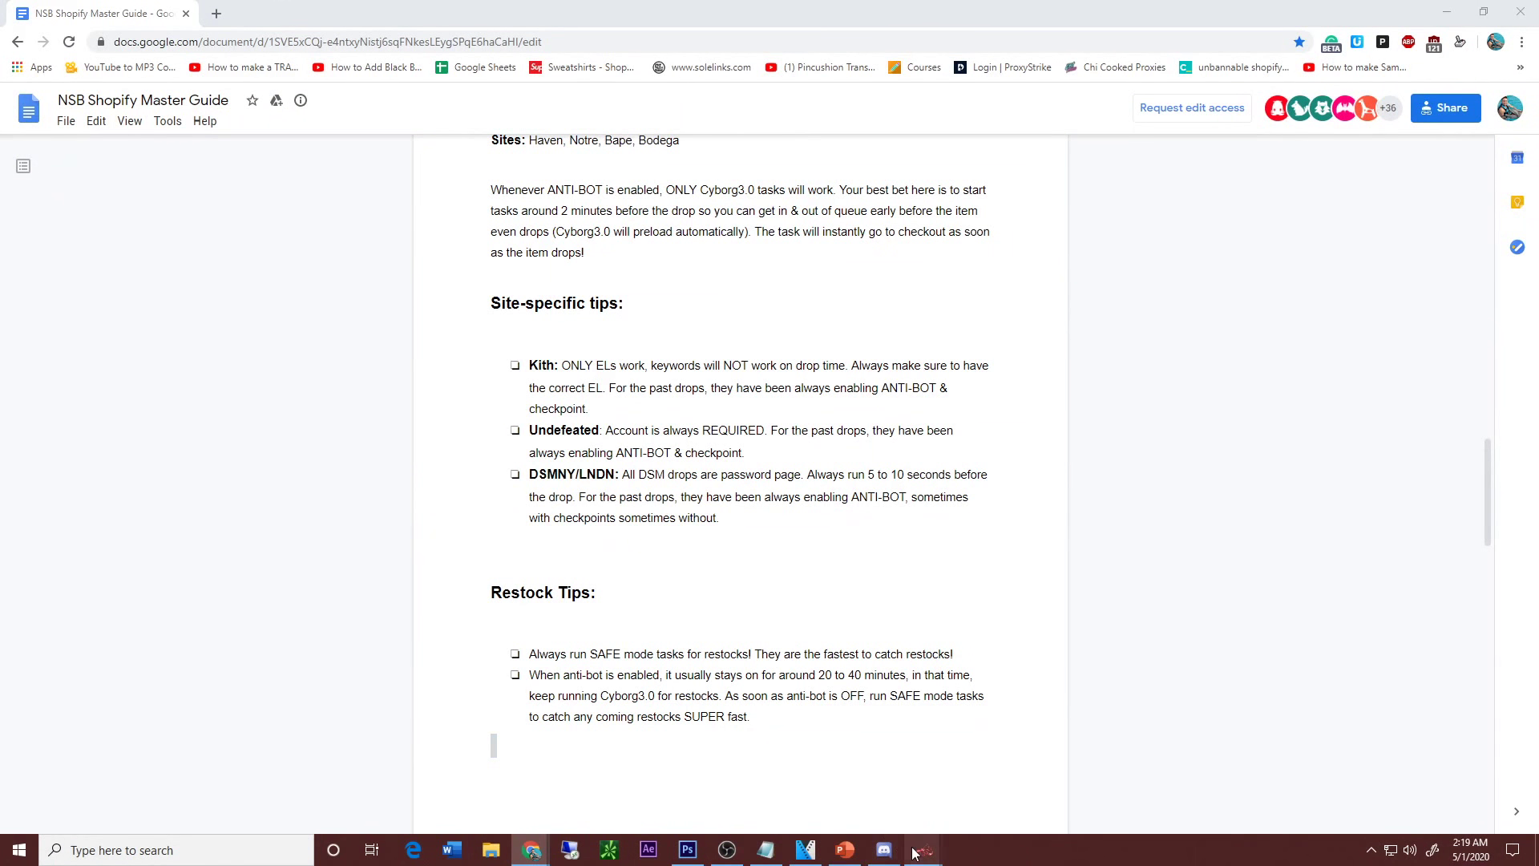
{"action": "mouse_move", "coordinate": [924, 851]}
{"action": "left_click", "coordinate": [798, 798]}
- Search the sites for 'dsm' and select DSM-NY-EFLASH
{"action": "left_click", "coordinate": [595, 365]}
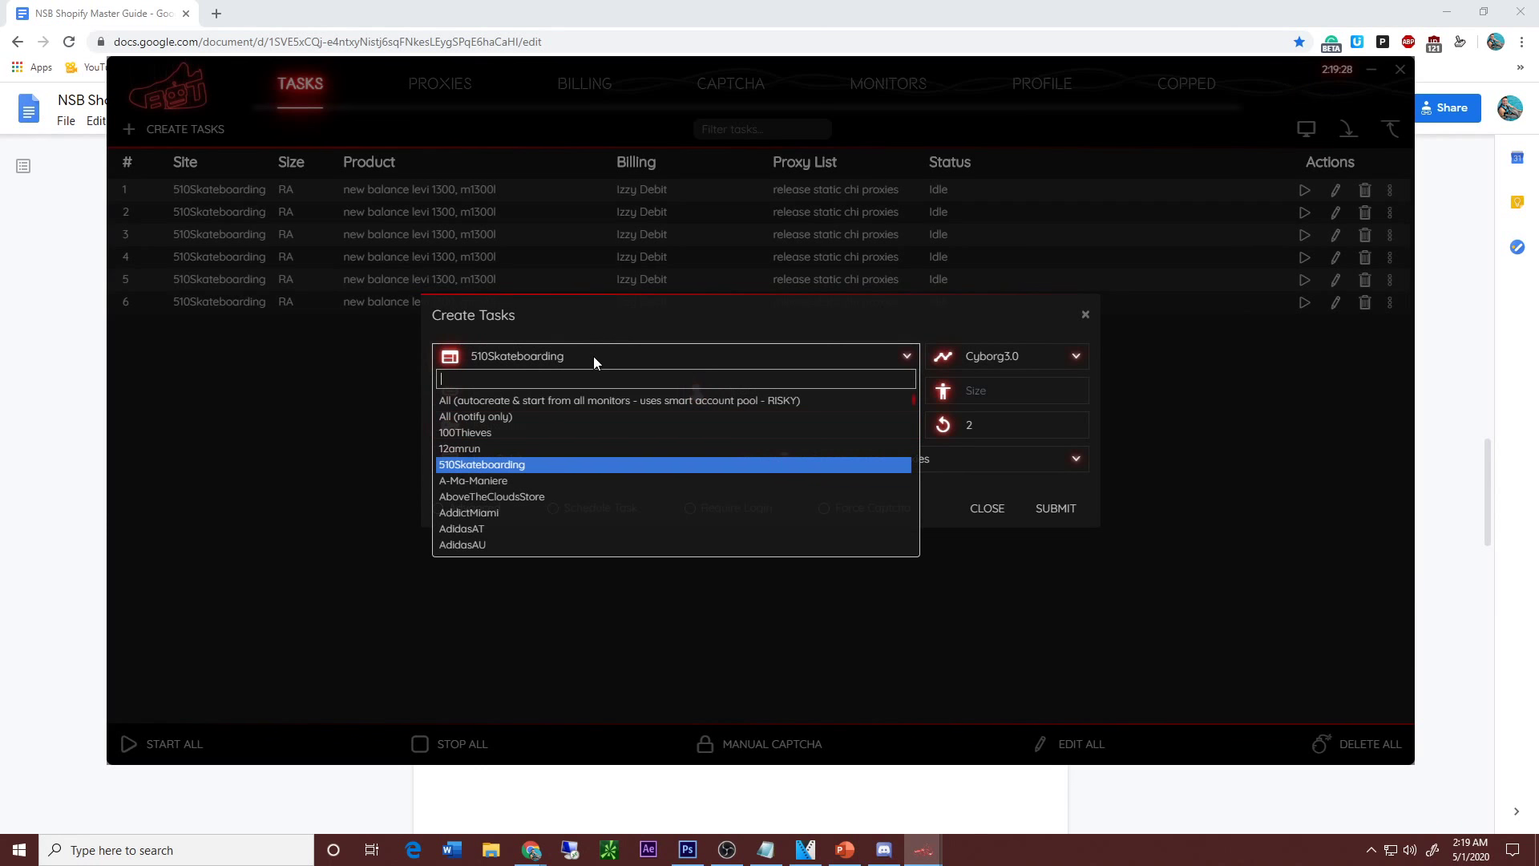
{"action": "type", "text": "dsm"}
{"action": "key", "text": "Return"}
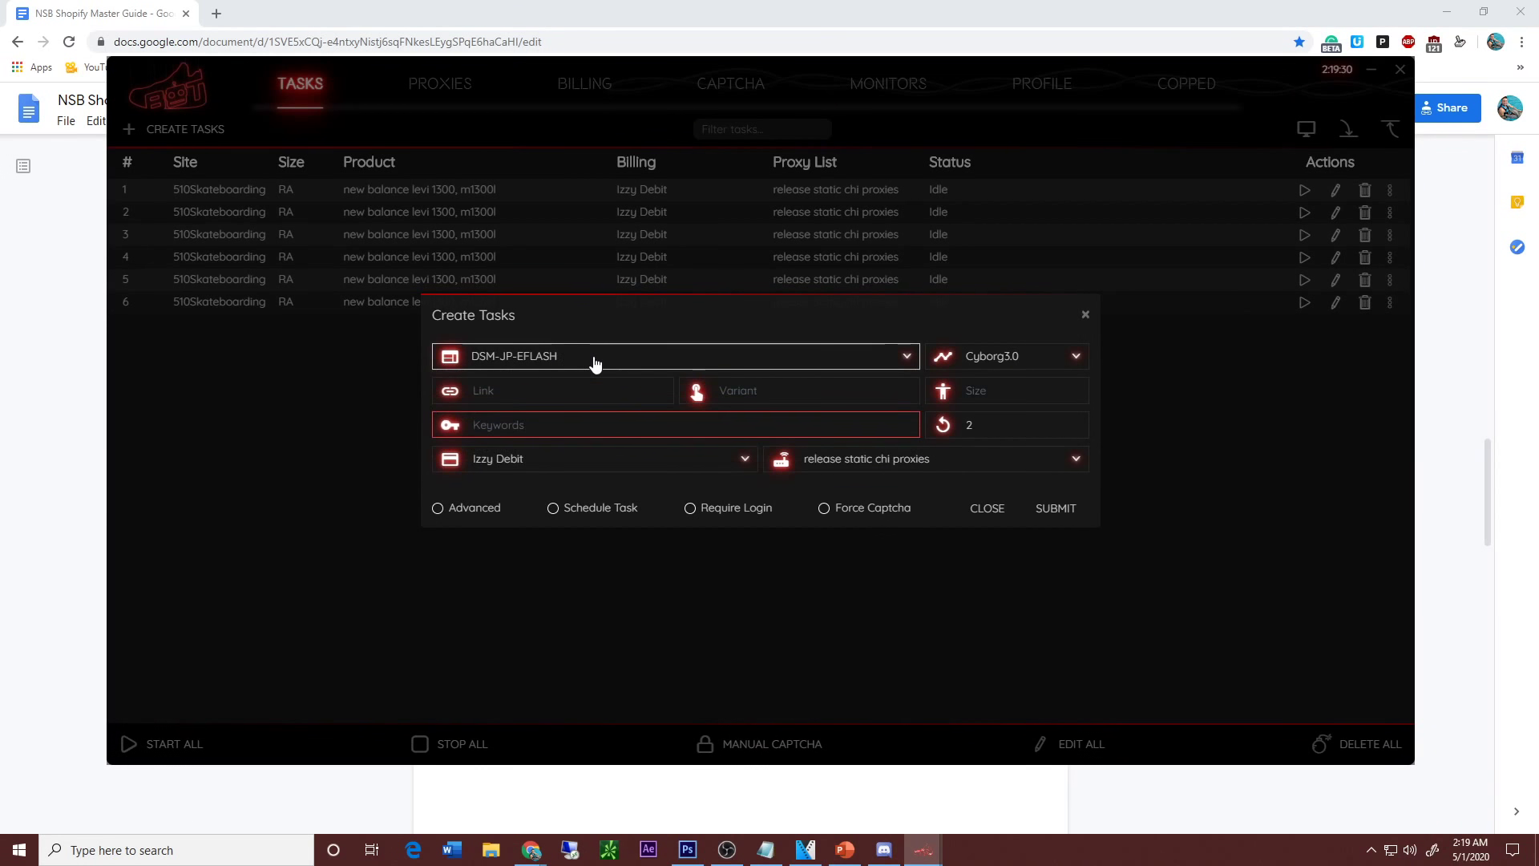
{"action": "left_click", "coordinate": [595, 362]}
{"action": "type", "text": "dsm"}
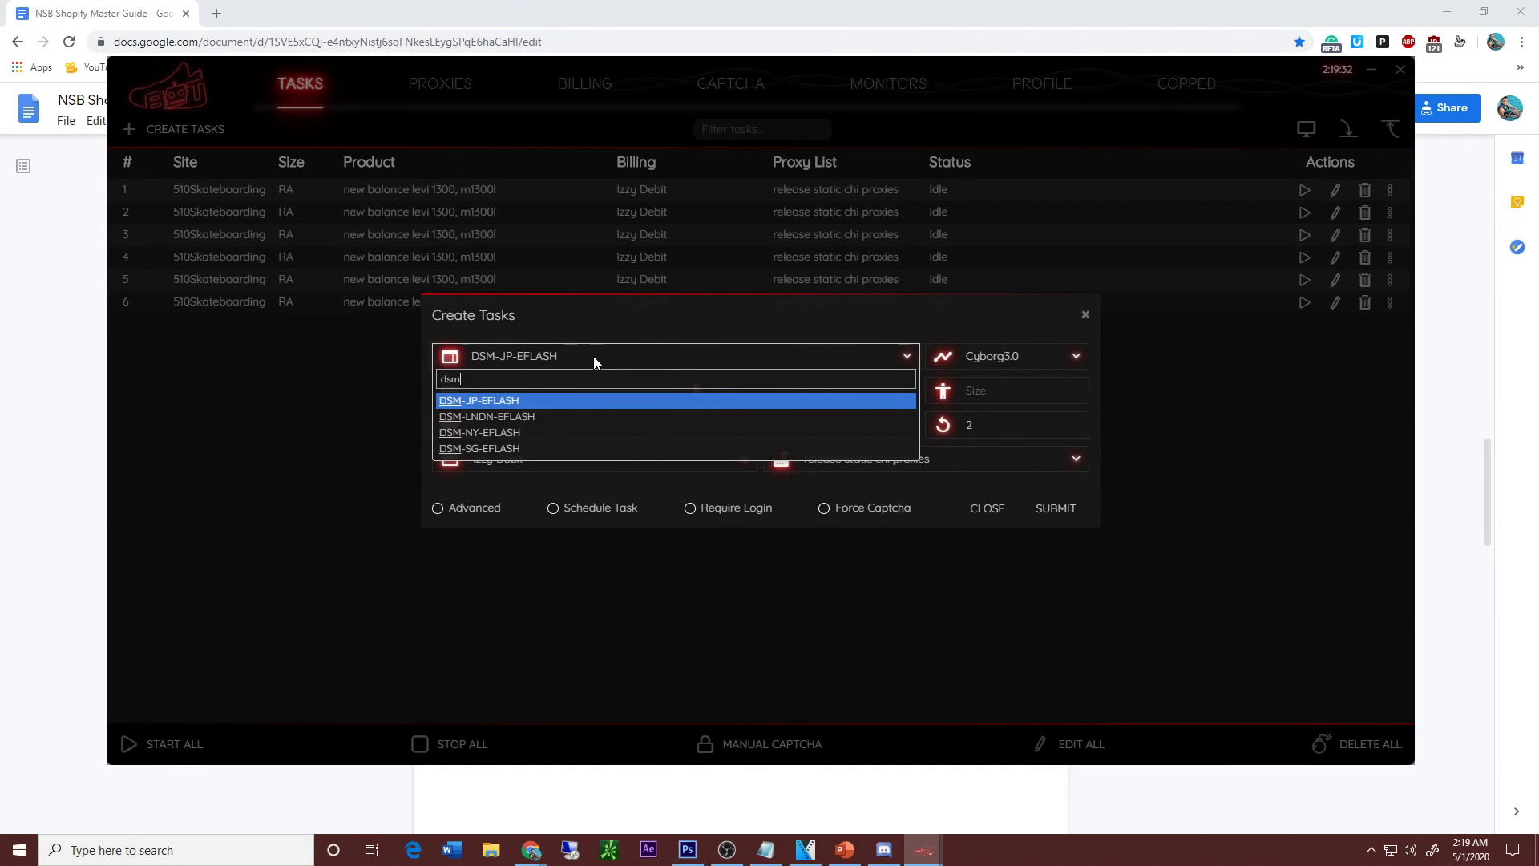
{"action": "left_click", "coordinate": [549, 433]}
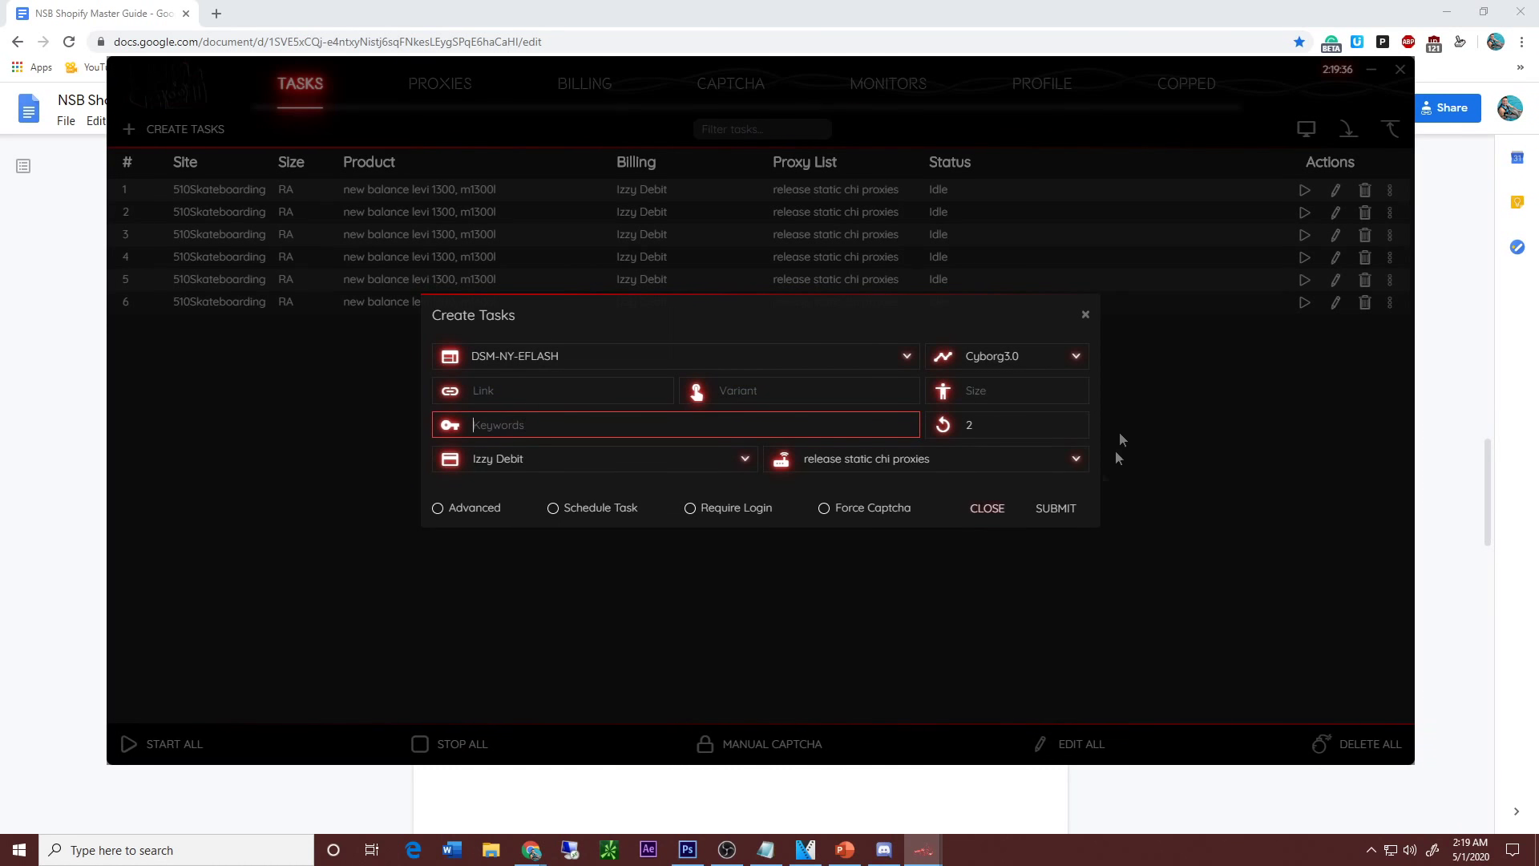
- Keep Cyborg3.0 mode, show the advanced settings, and minimize NSB
{"action": "left_click", "coordinate": [1002, 361]}
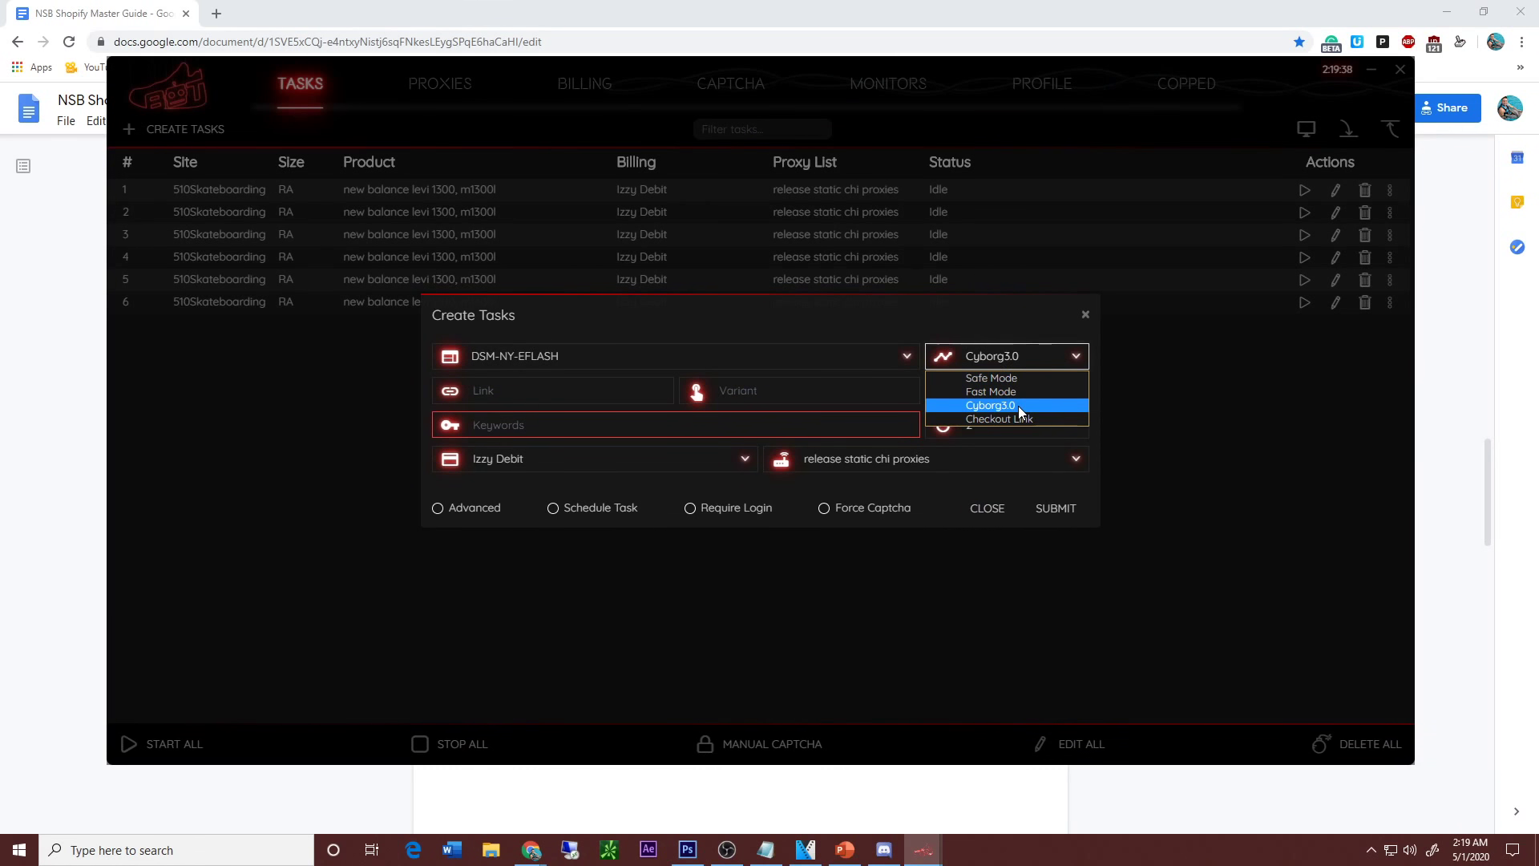
{"action": "left_click", "coordinate": [1018, 406]}
{"action": "left_click", "coordinate": [1007, 353]}
{"action": "left_click", "coordinate": [978, 366]}
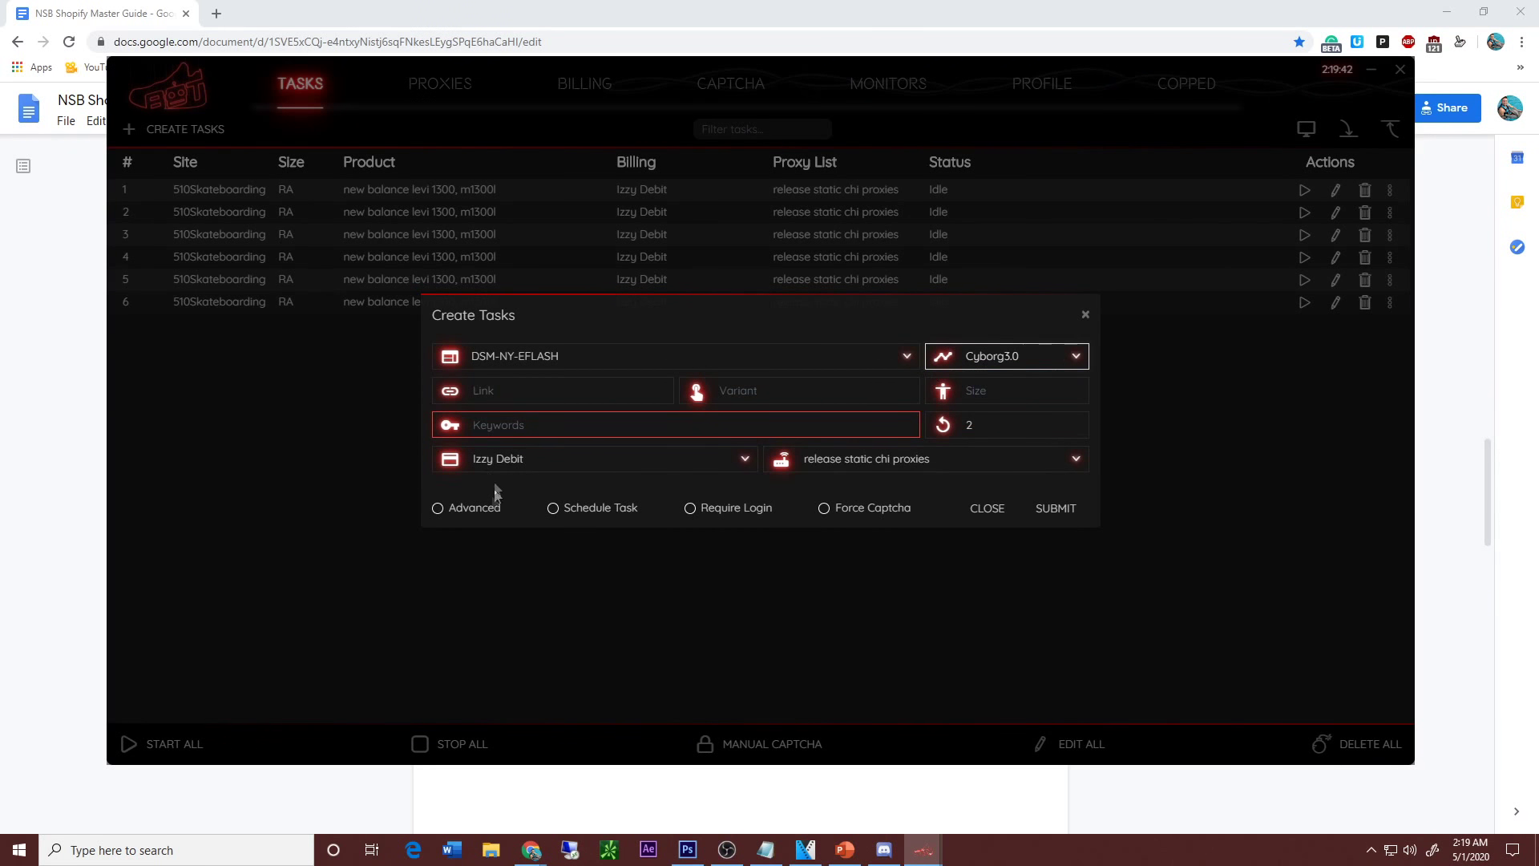
{"action": "left_click", "coordinate": [437, 509]}
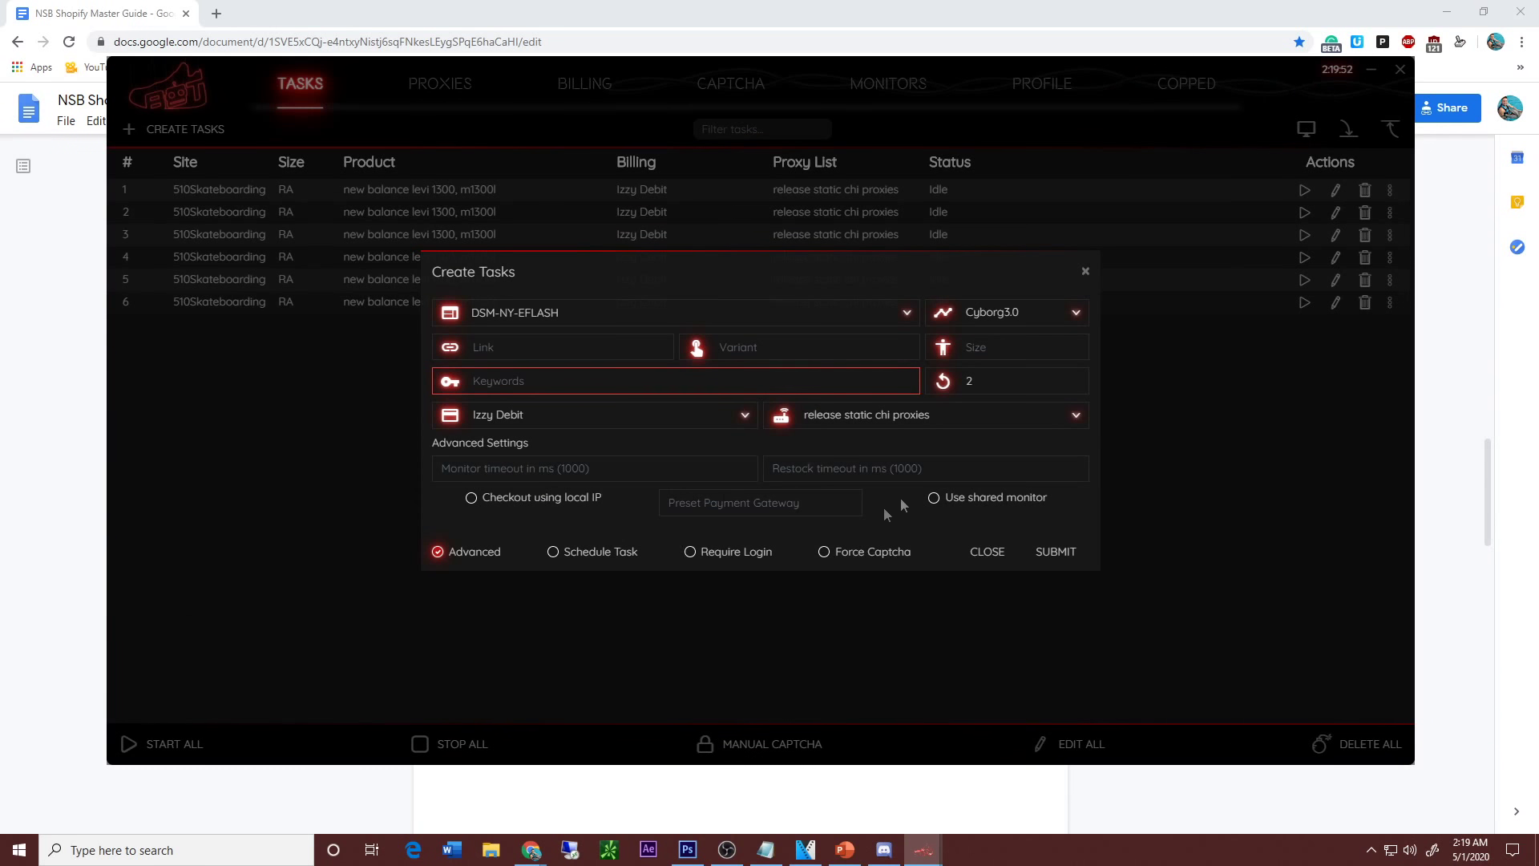
{"action": "left_click", "coordinate": [225, 17]}
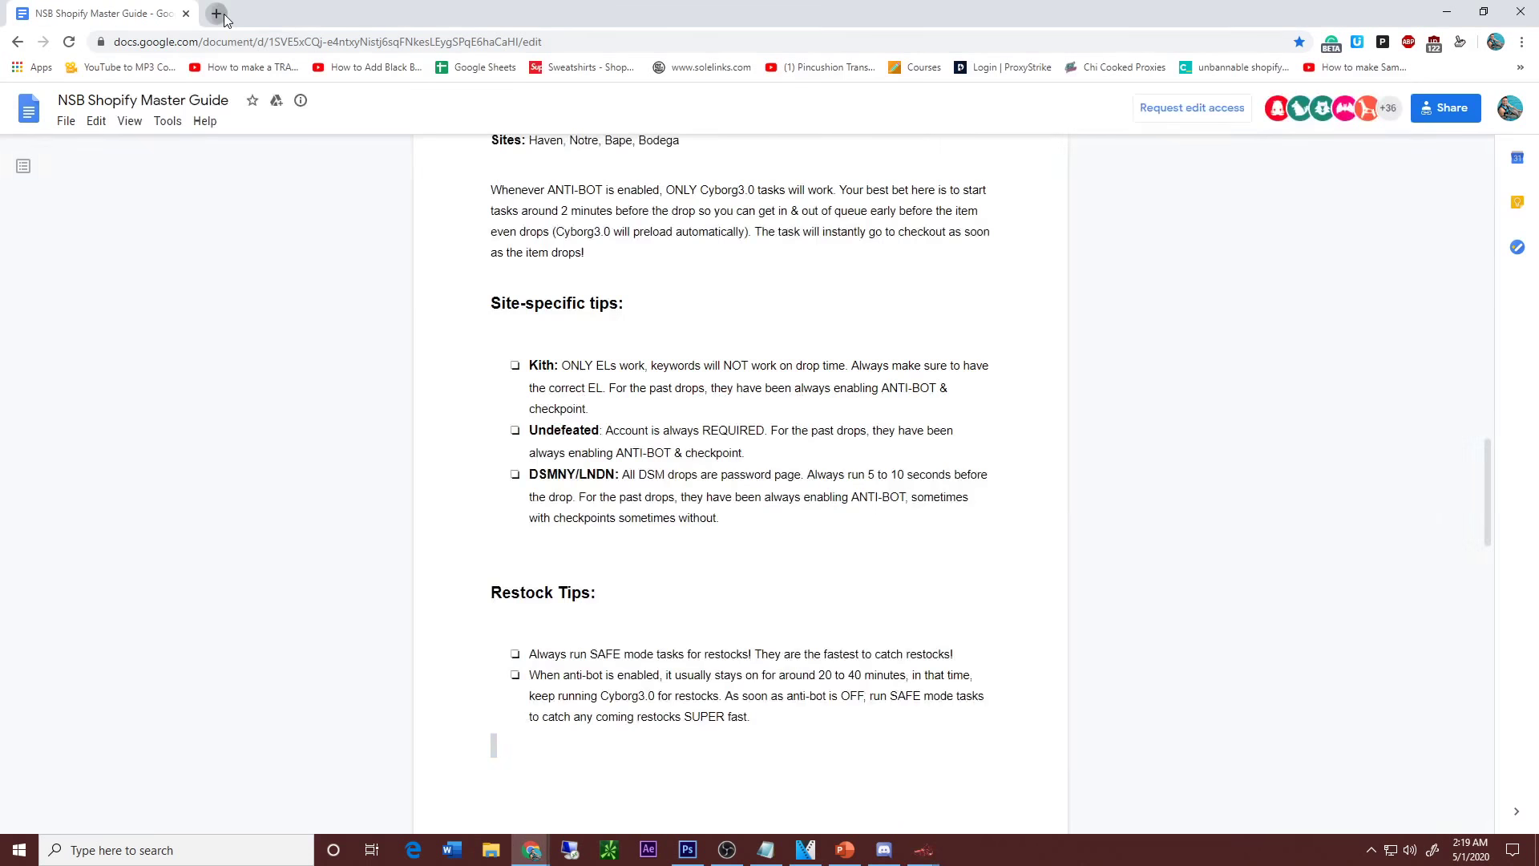
- In the Unbannable Shopify Ratios calculator, change tasks from 10 to 3 and select the 210 ms result
{"action": "left_click", "coordinate": [1239, 68]}
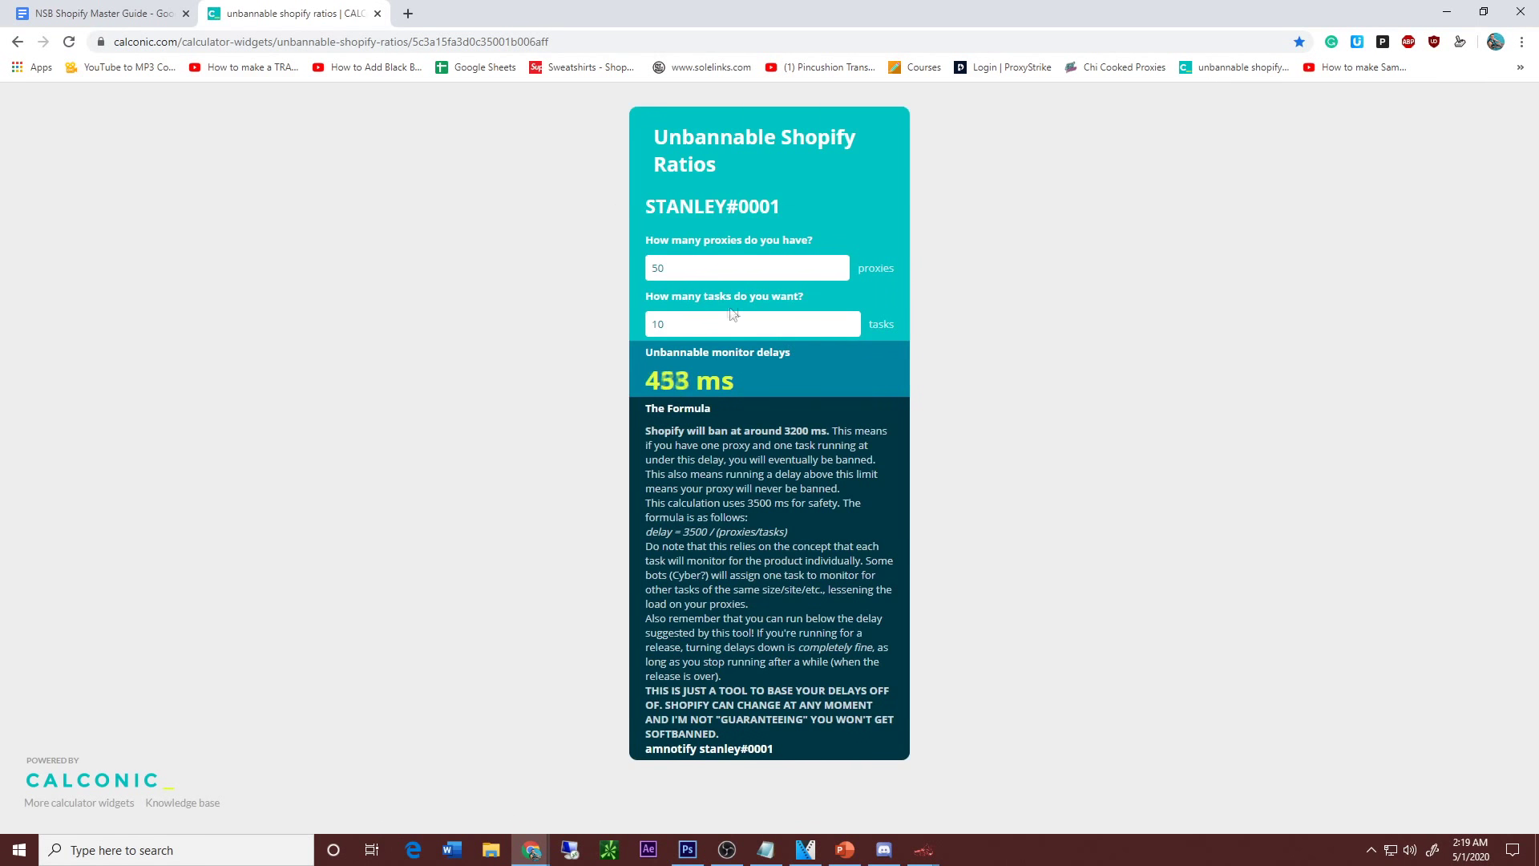
{"action": "left_click_drag", "start_coordinate": [714, 324], "coordinate": [637, 329]}
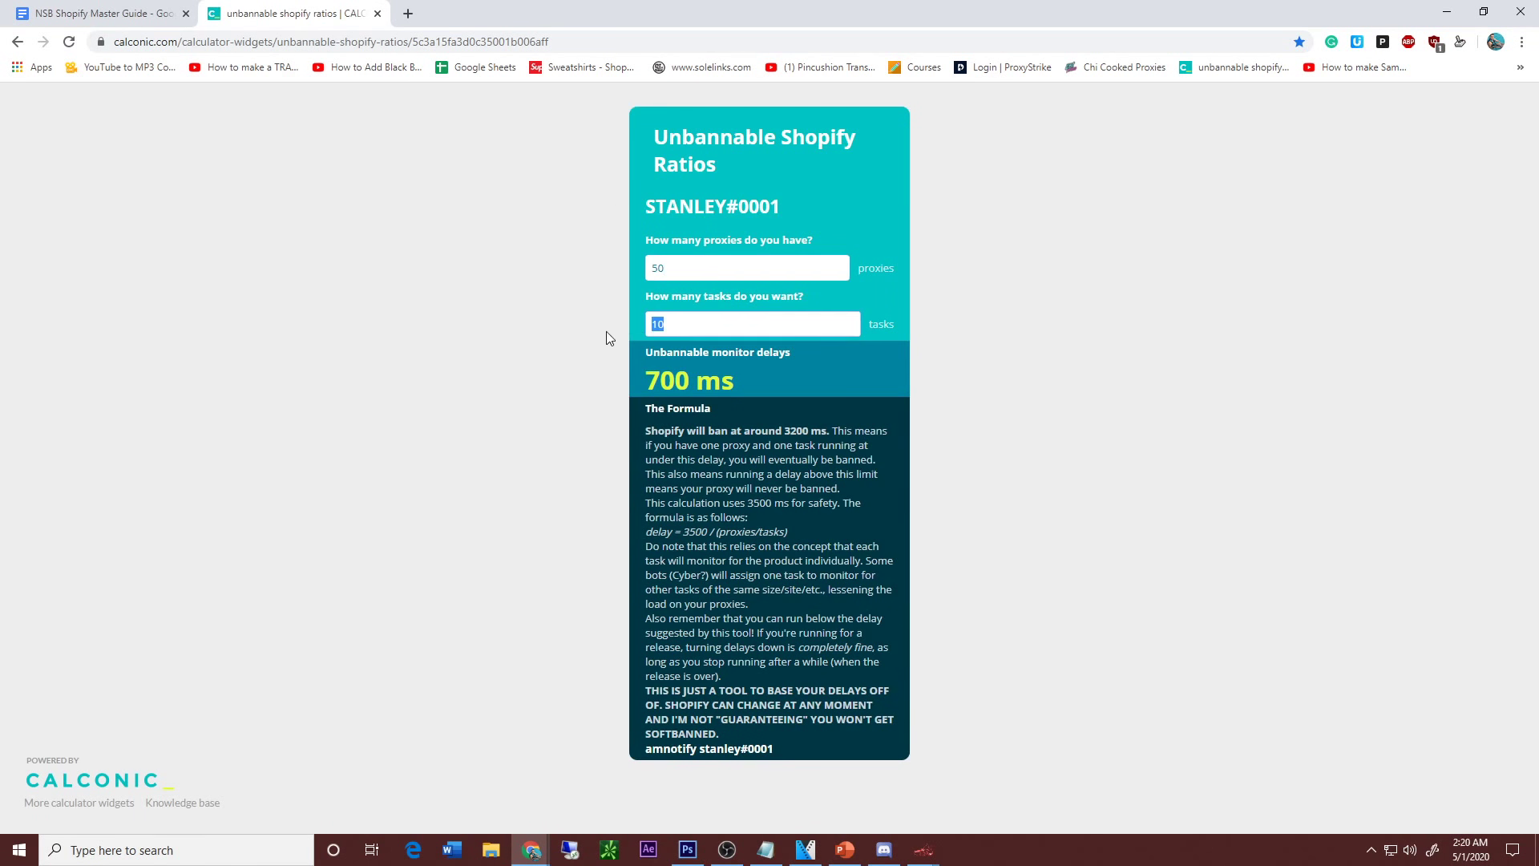
{"action": "type", "text": "3"}
{"action": "left_click", "coordinate": [606, 337]}
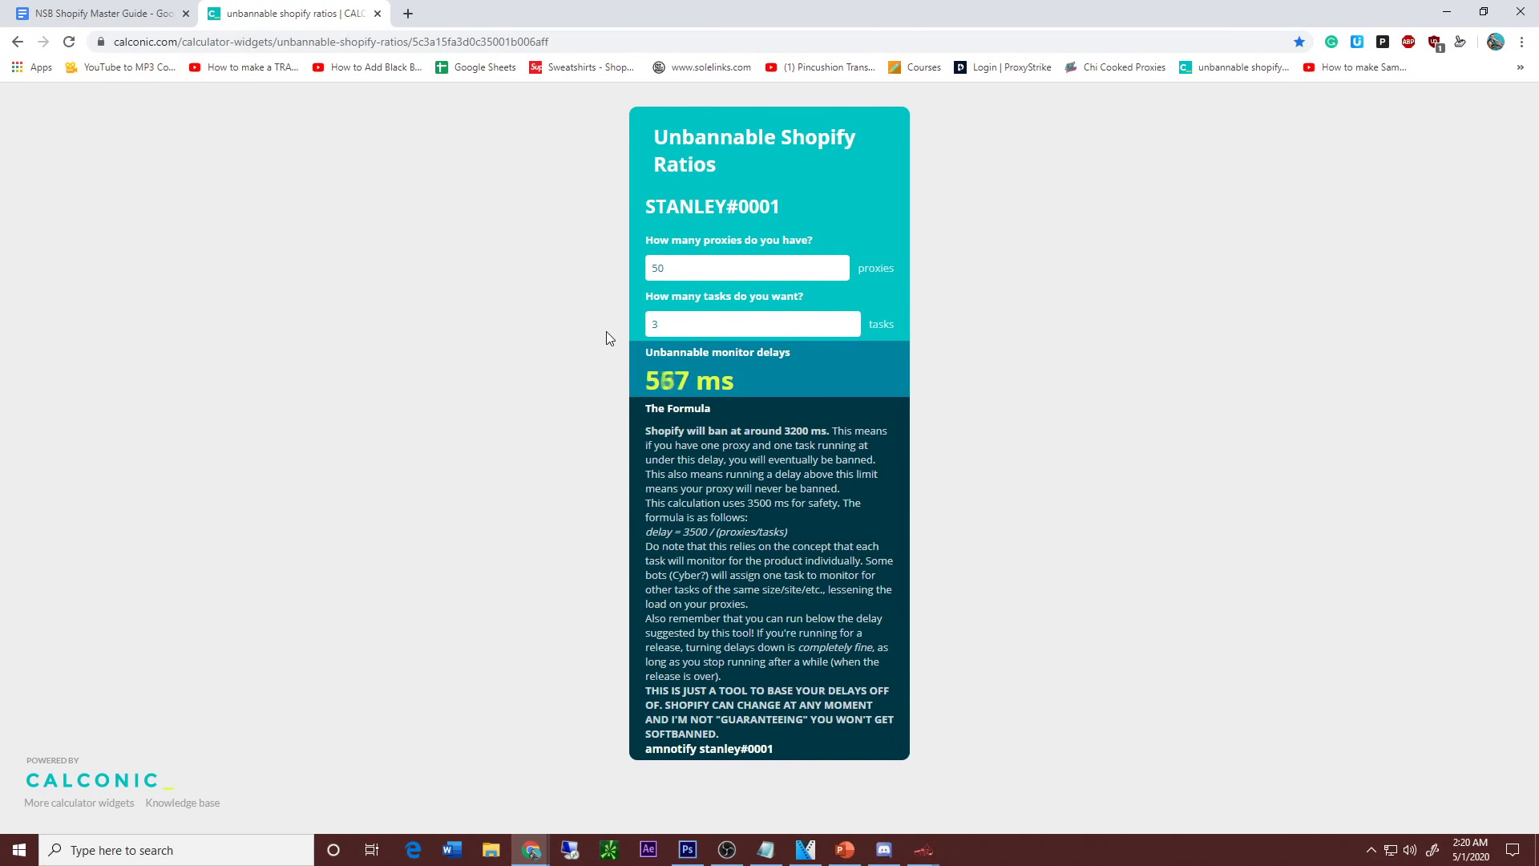
{"action": "left_click_drag", "start_coordinate": [652, 378], "coordinate": [738, 385]}
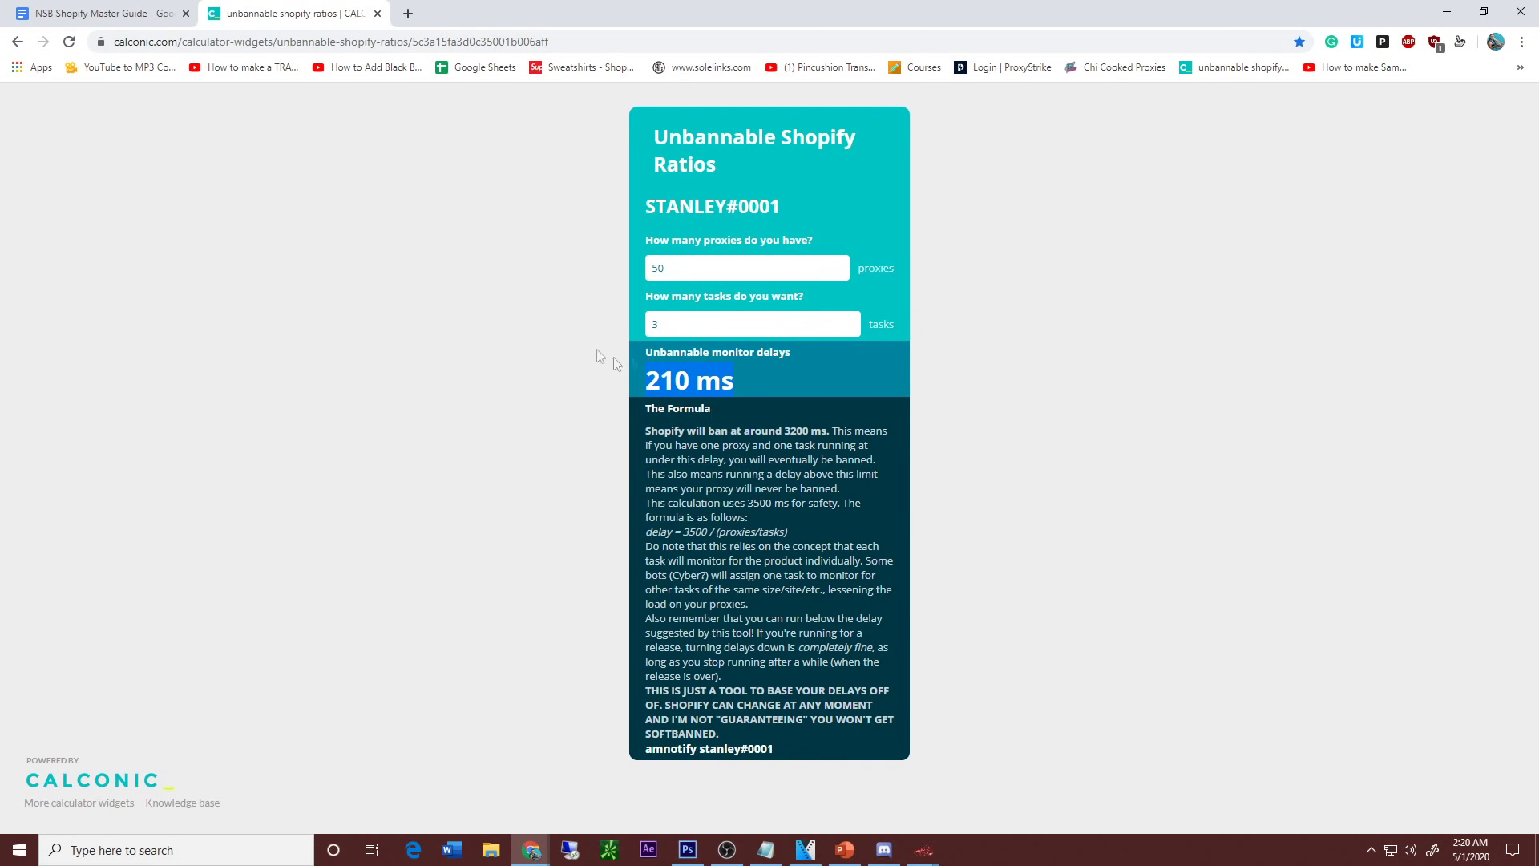
- Bring the task dialog back, try 210 as the monitor timeout, then clear both timeout fields
{"action": "left_click", "coordinate": [923, 850]}
{"action": "left_click", "coordinate": [745, 788]}
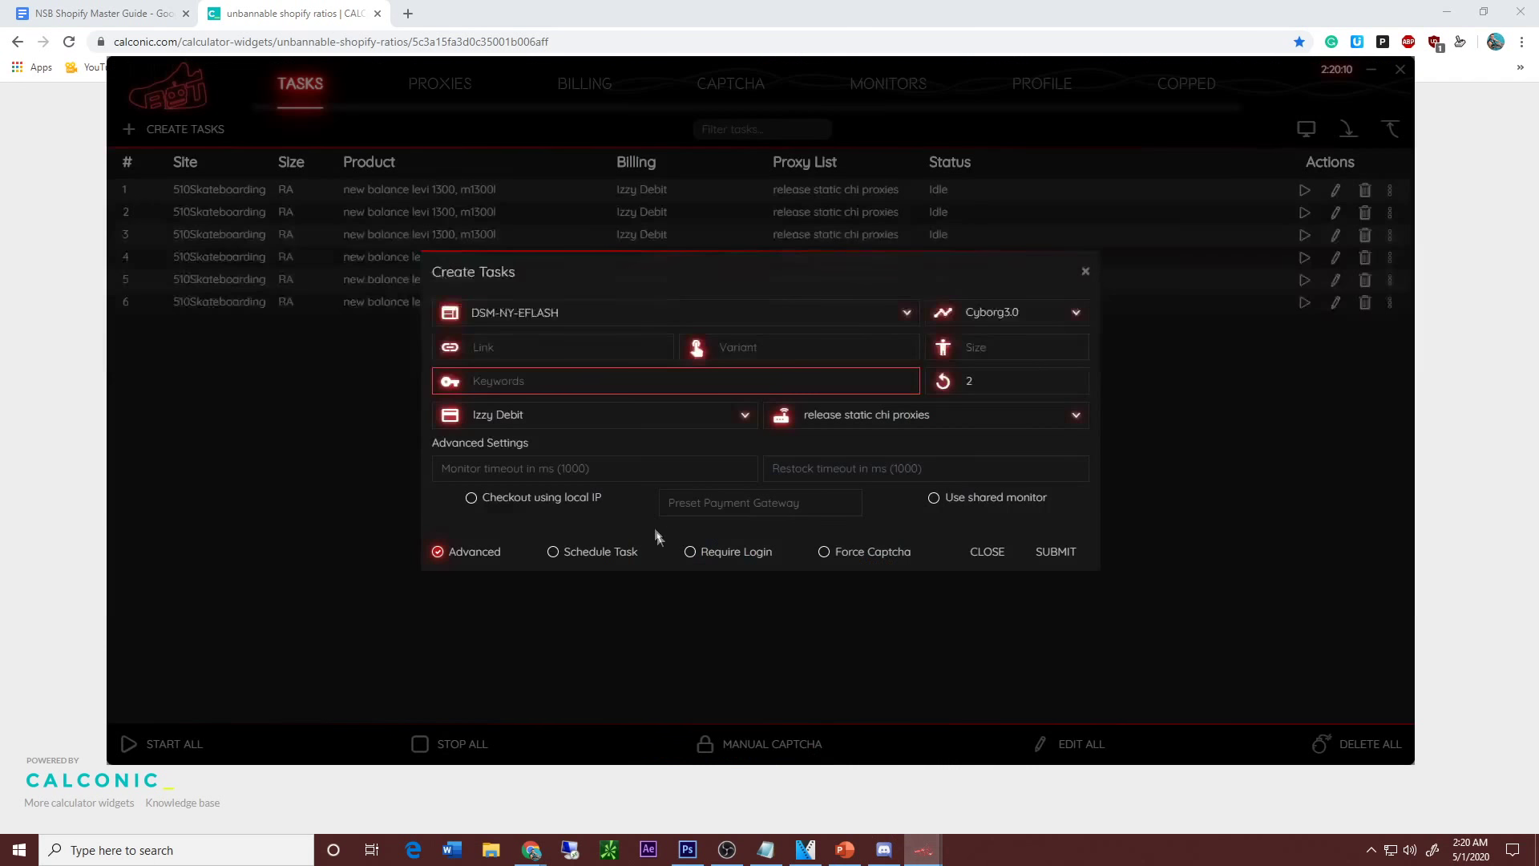
{"action": "left_click", "coordinate": [574, 468]}
{"action": "type", "text": "21"}
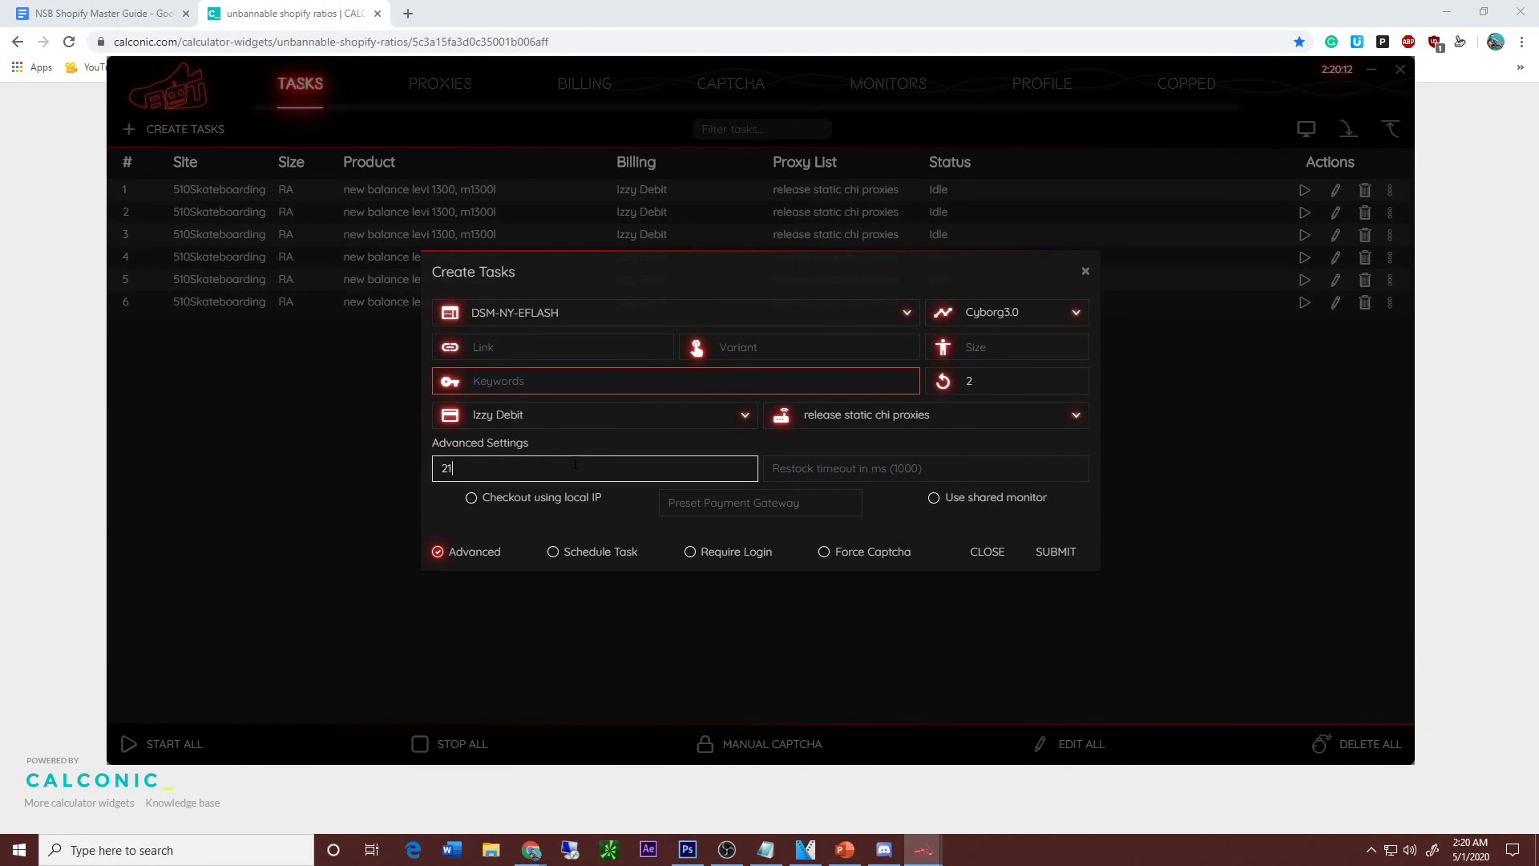
{"action": "type", "text": "0"}
{"action": "left_click", "coordinate": [794, 465]}
{"action": "type", "text": "210"}
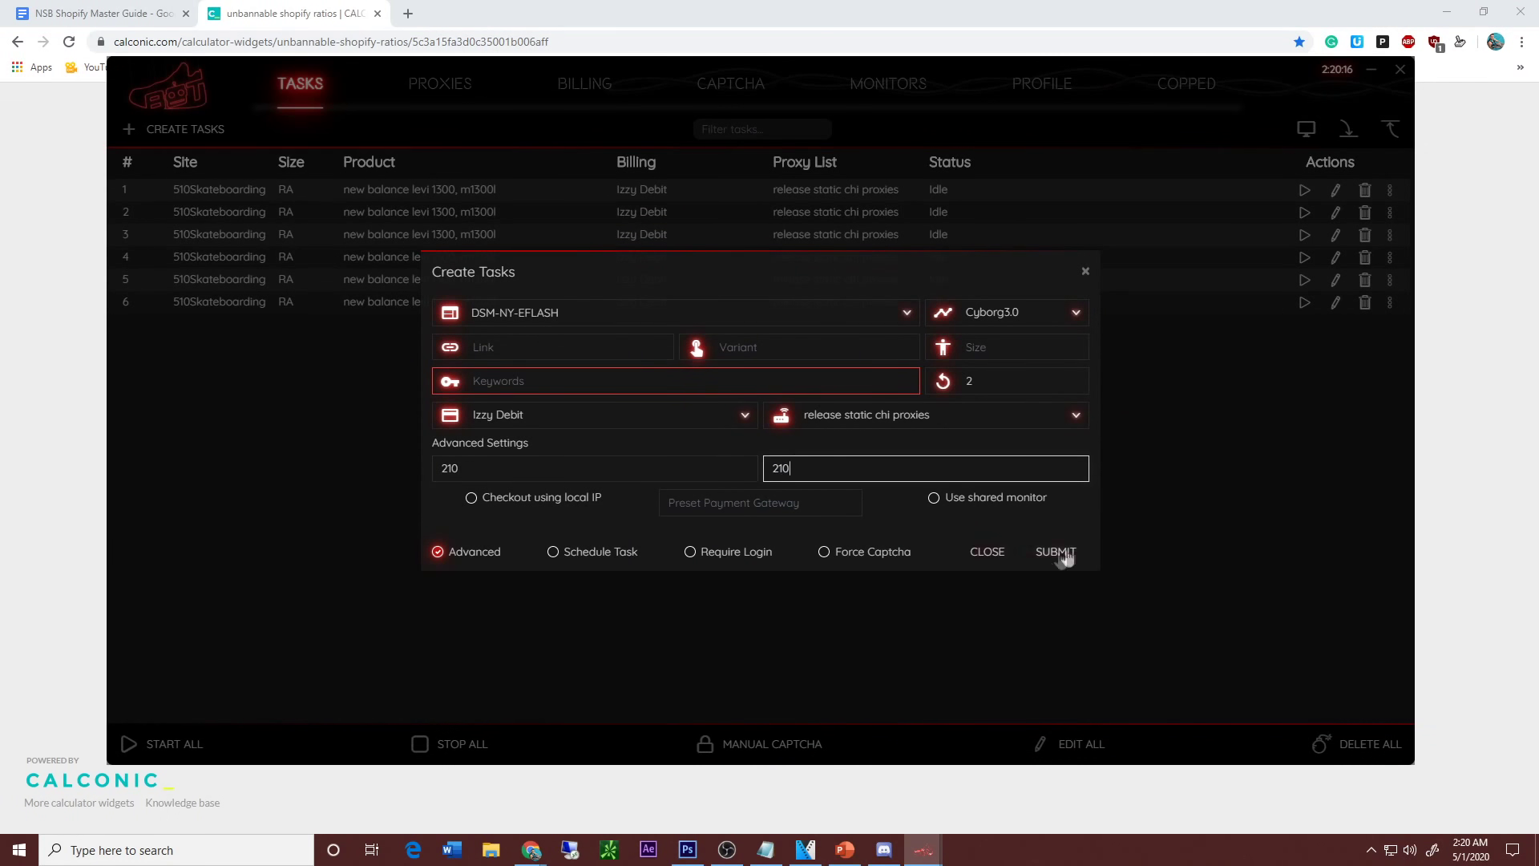
{"action": "key", "text": "ctrl+a"}
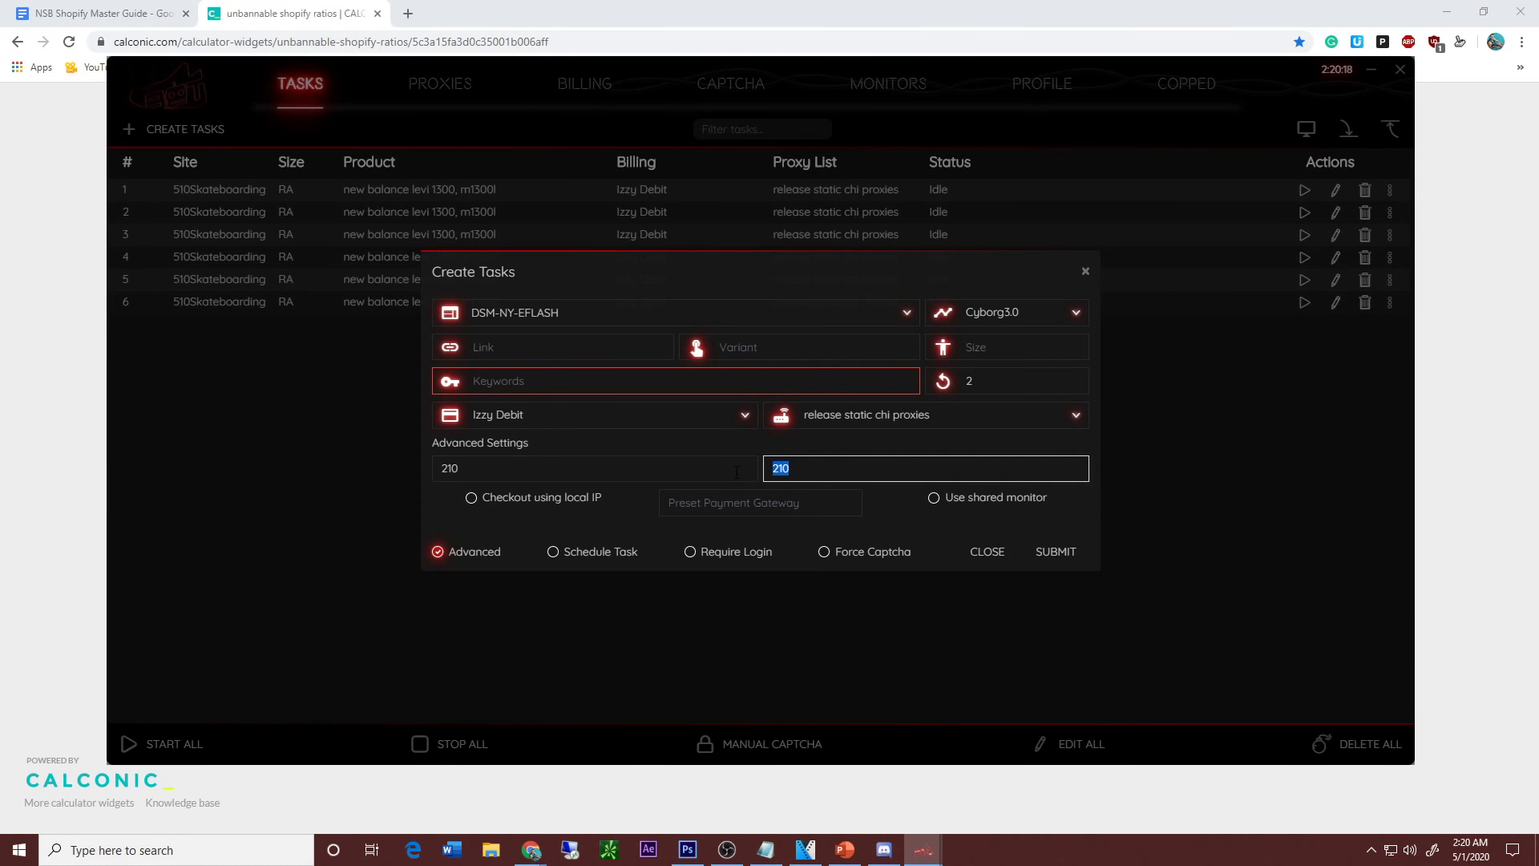
{"action": "key", "text": "BackSpace"}
{"action": "key", "text": "shift+Tab"}
{"action": "key", "text": "BackSpace"}
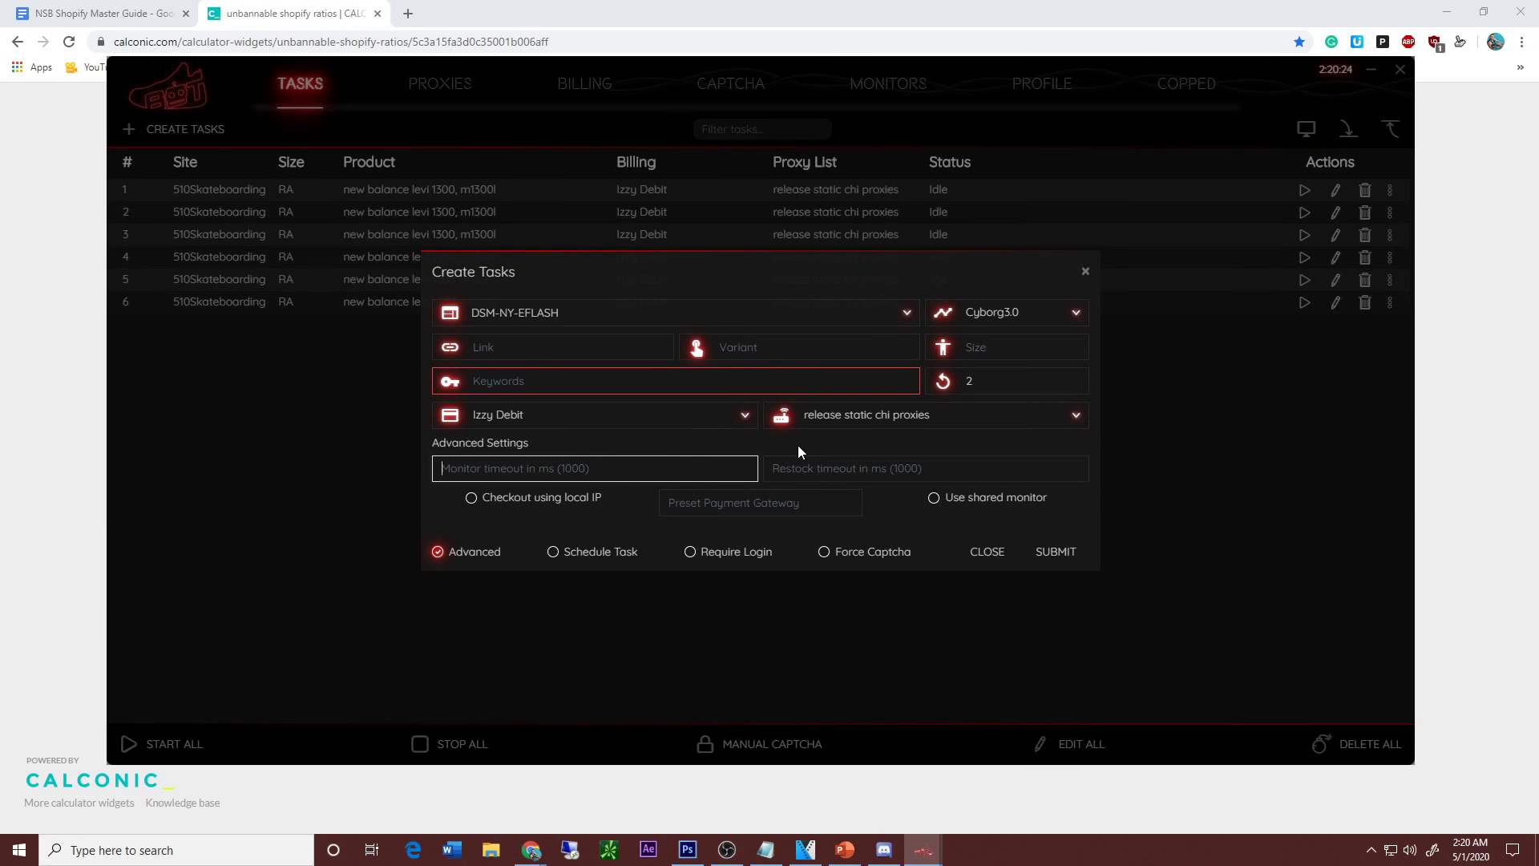
- Hide Advanced settings, enable Force Captcha and Require Login, and move through the account username and password fields
{"action": "left_click", "coordinate": [438, 552]}
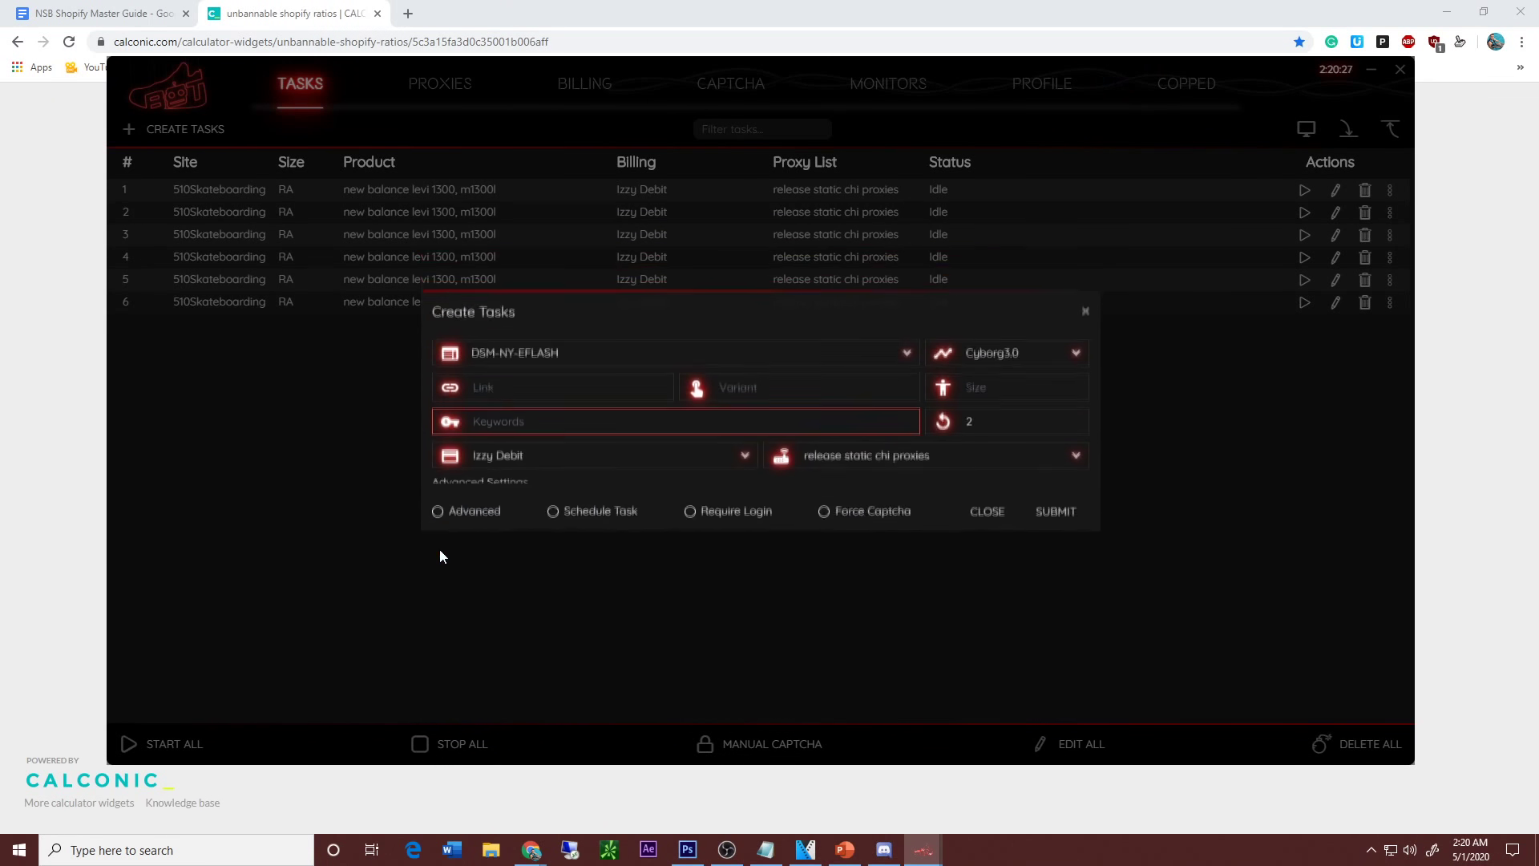
{"action": "left_click", "coordinate": [825, 508]}
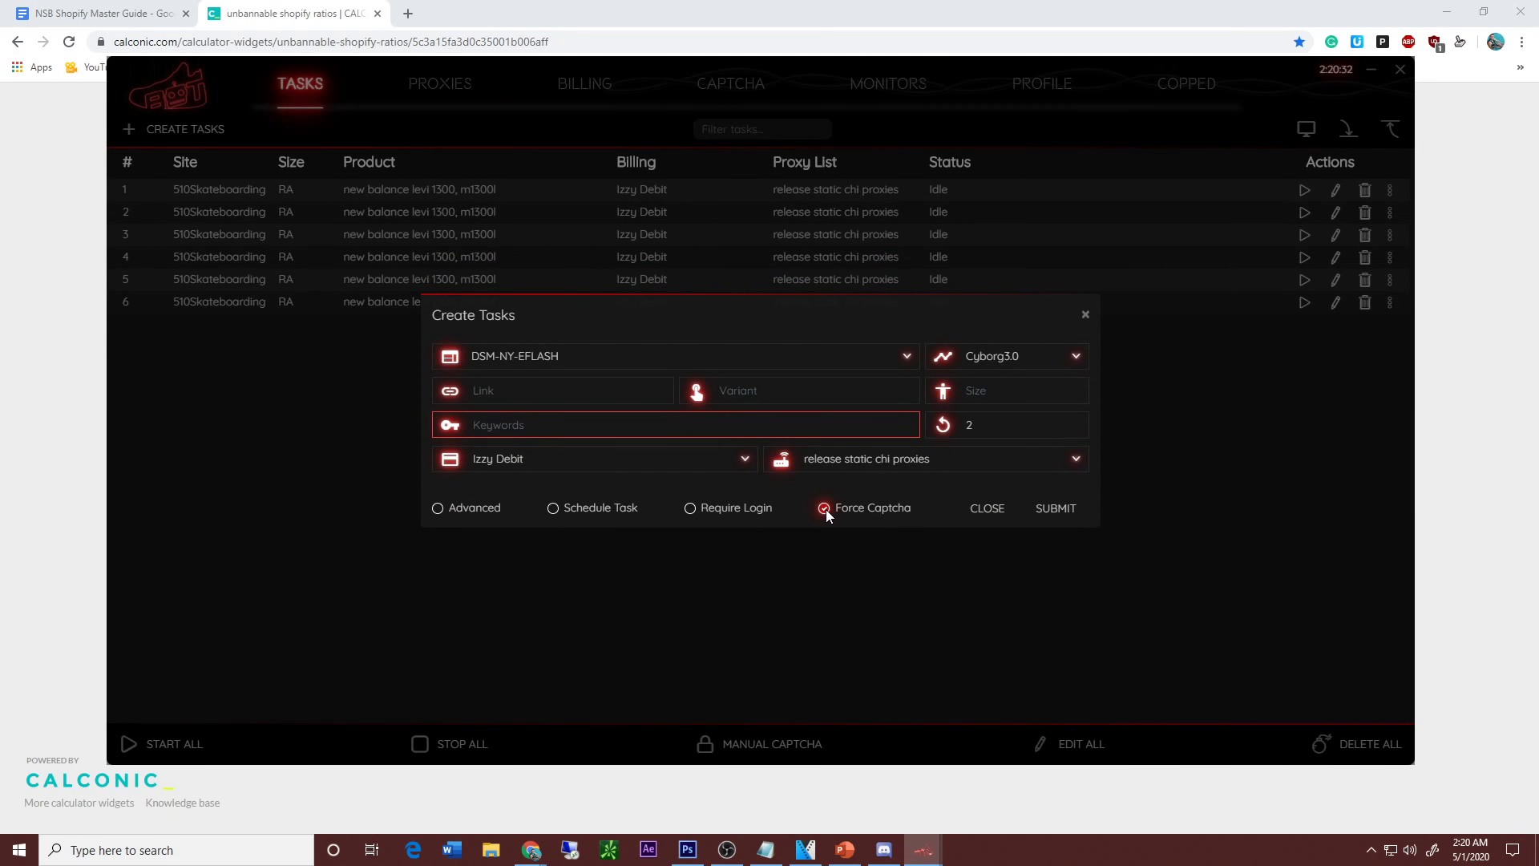
{"action": "left_click", "coordinate": [690, 509]}
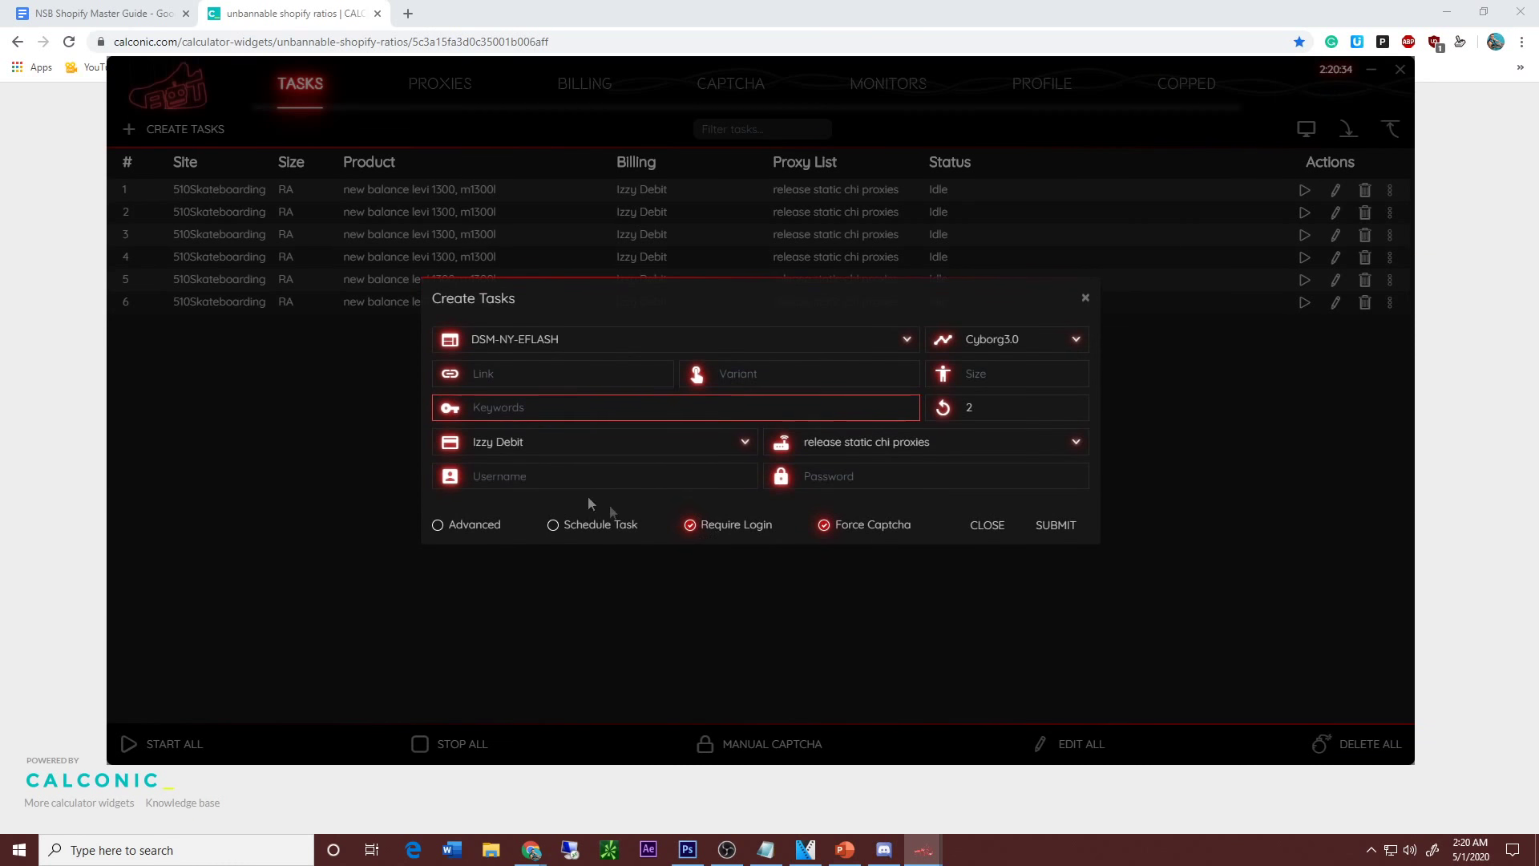
{"action": "left_click", "coordinate": [571, 479]}
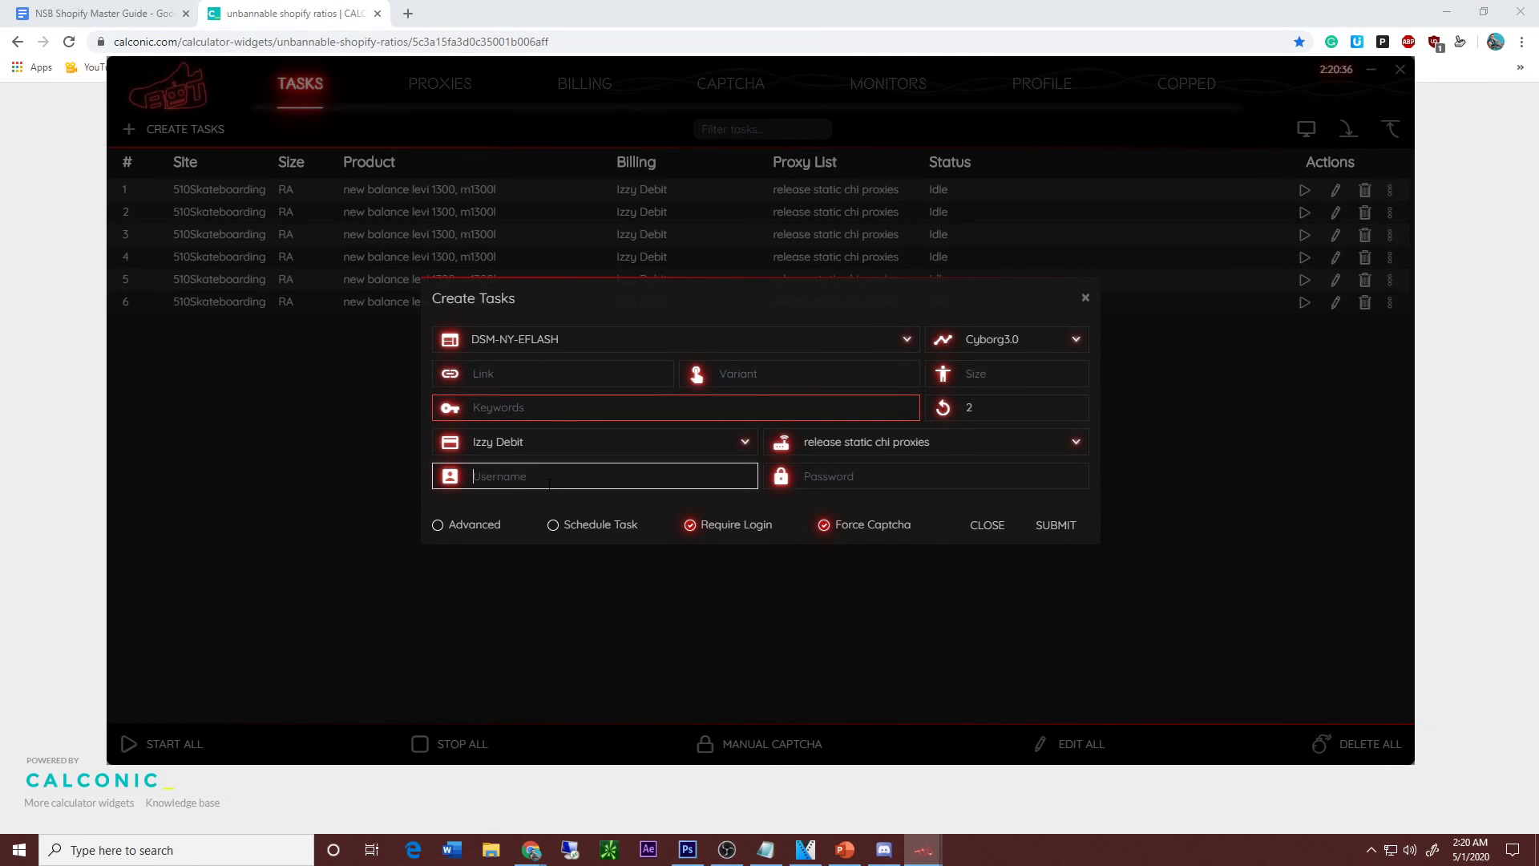
{"action": "key", "text": "Tab"}
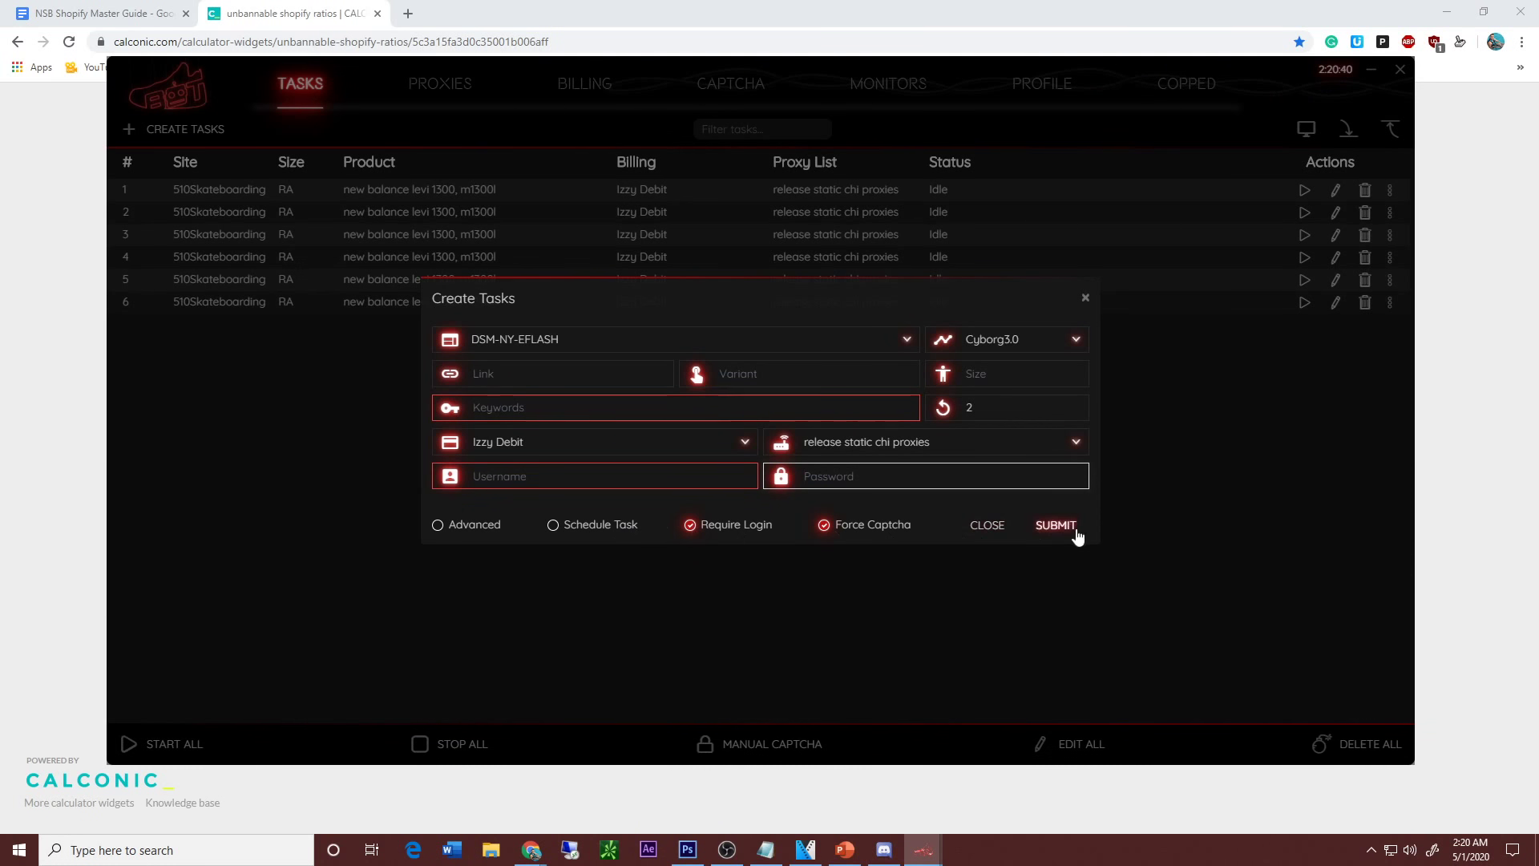
- Discard the DSM-NY-EFLASH task draft, closing the task dialog without saving, twice
{"action": "left_click", "coordinate": [1085, 298]}
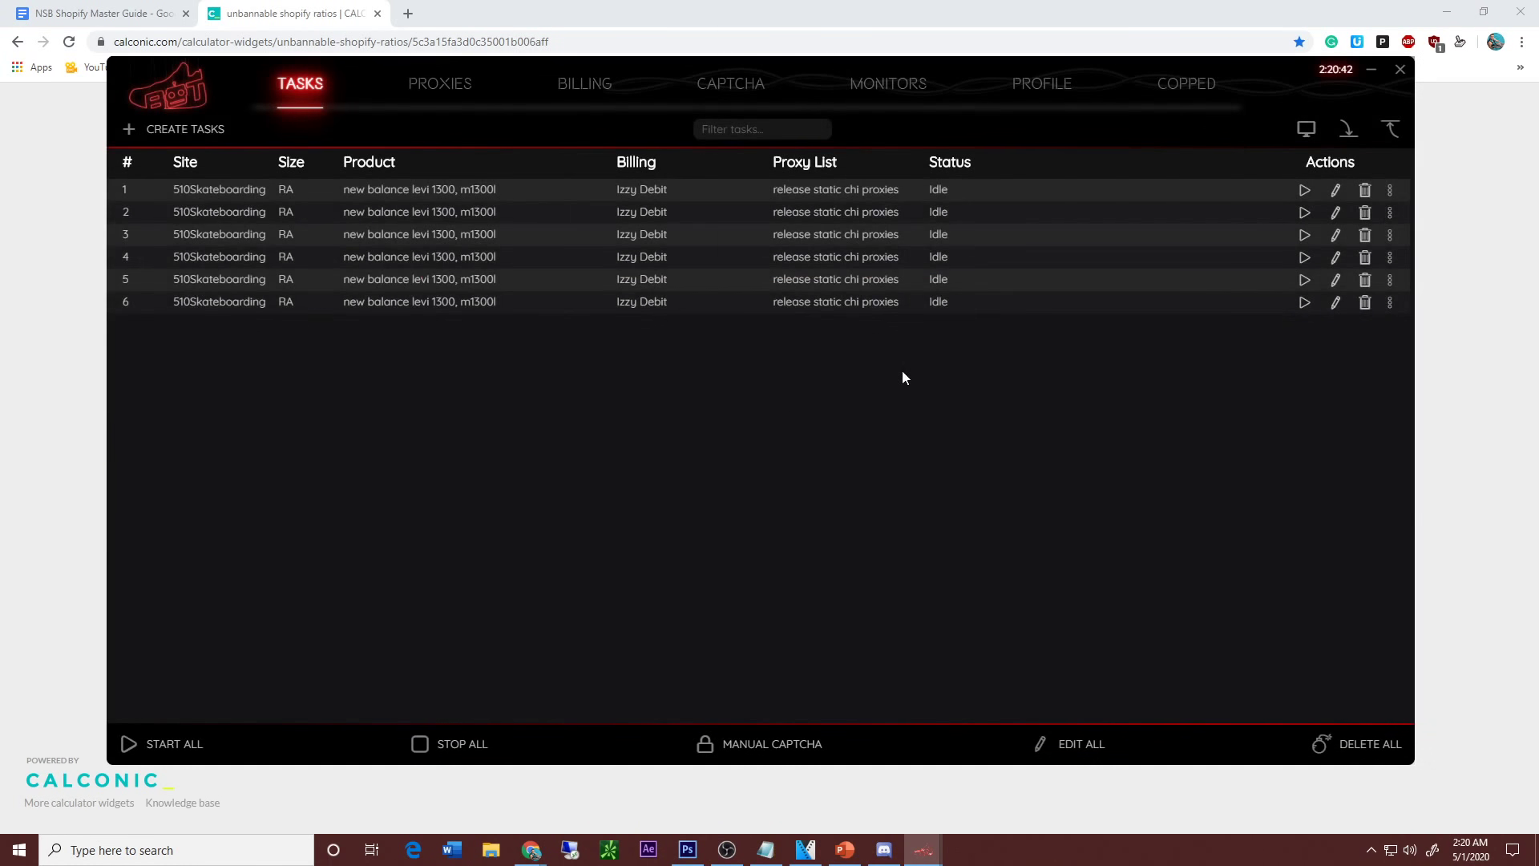
{"action": "left_click", "coordinate": [210, 129]}
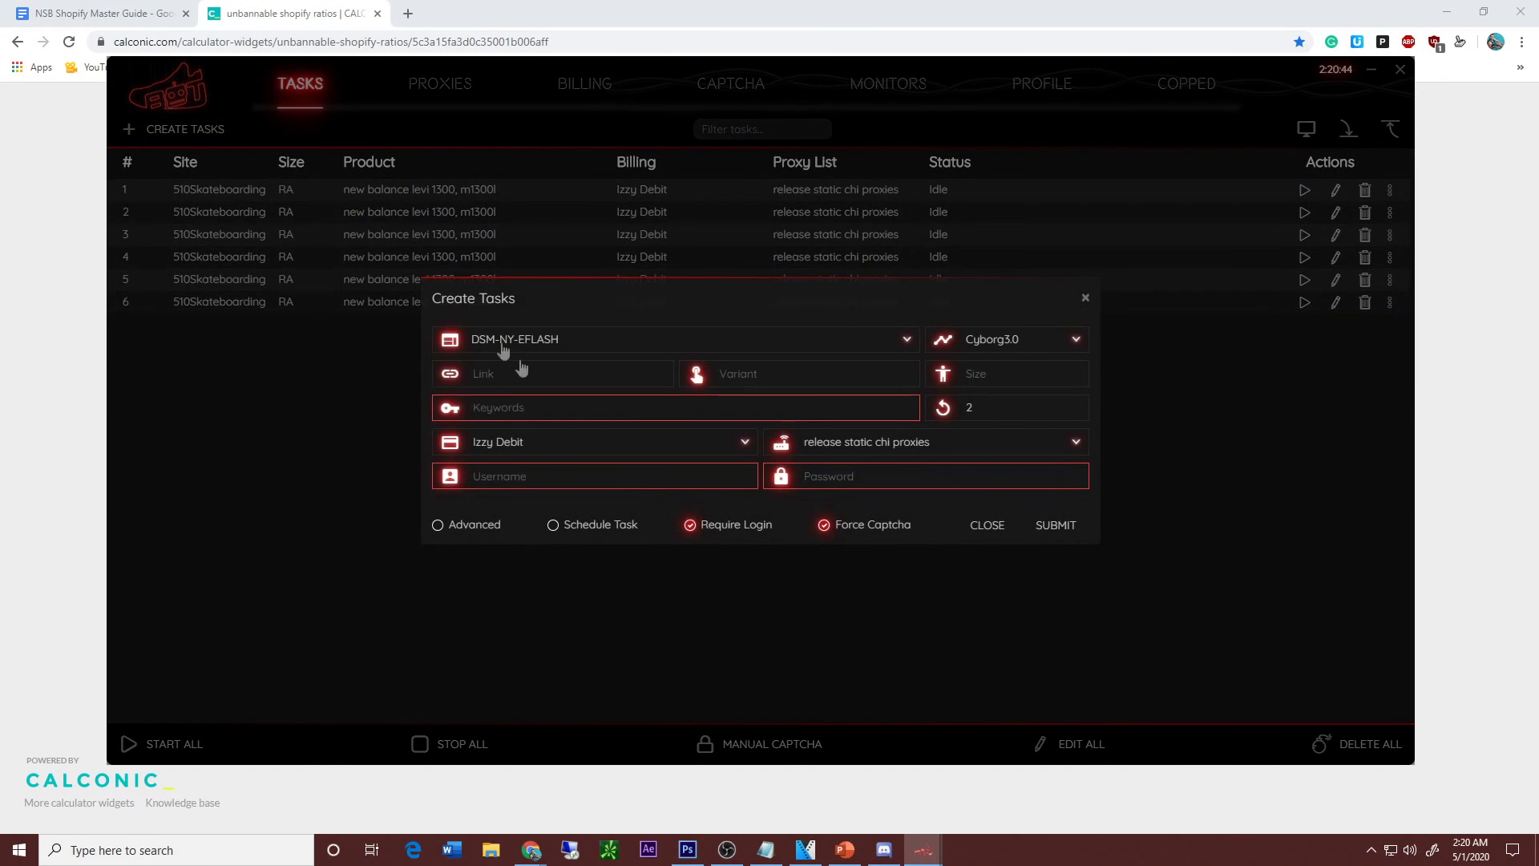
{"action": "left_click", "coordinate": [1086, 298]}
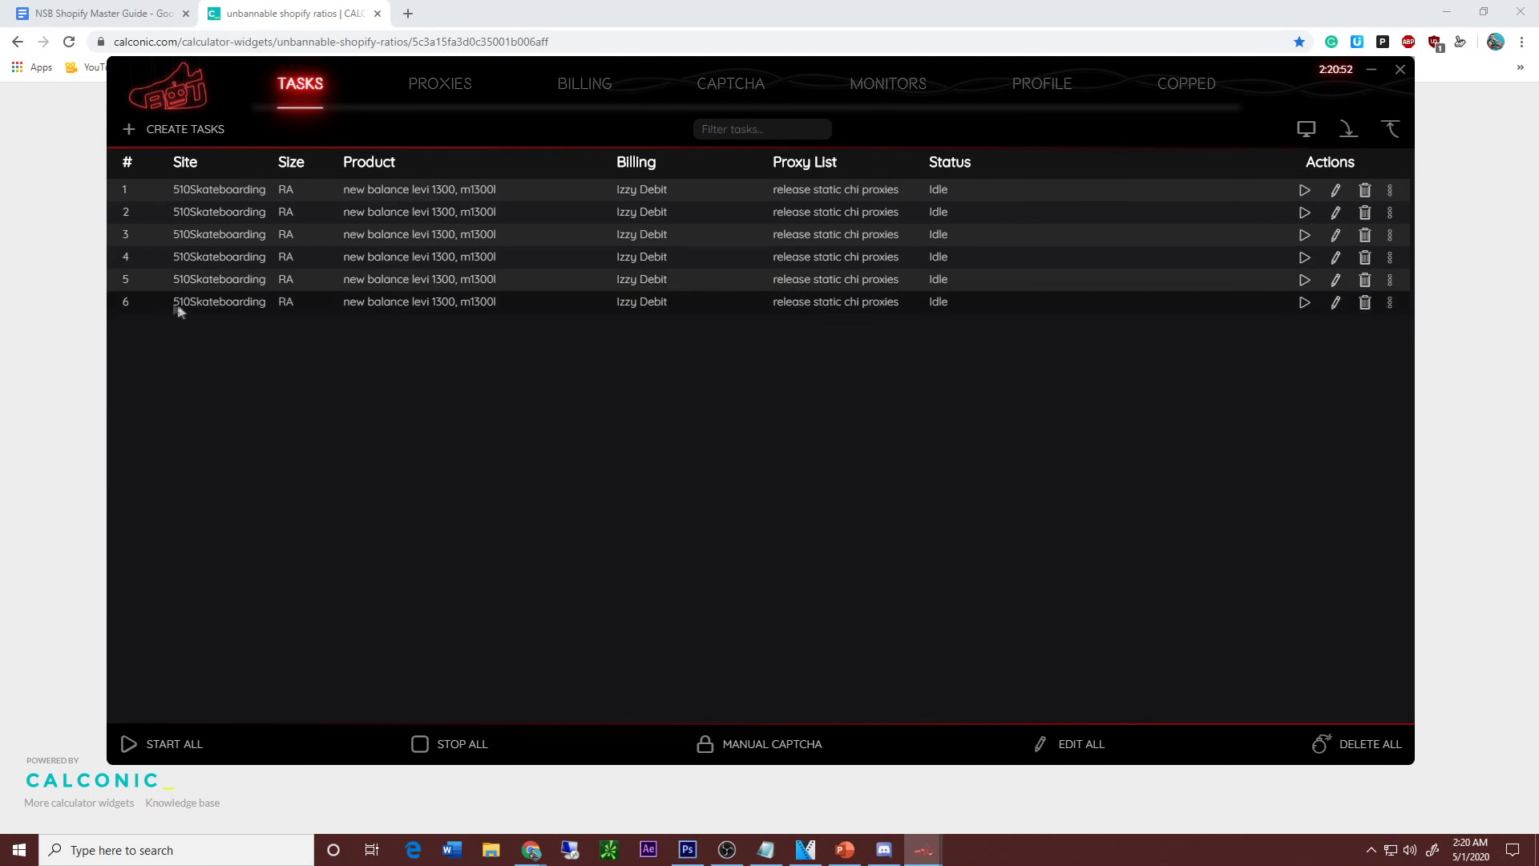
- Return to the NSB Shopify Master Guide and scroll down to its Summary & Pro Tips section
{"action": "left_click", "coordinate": [104, 13]}
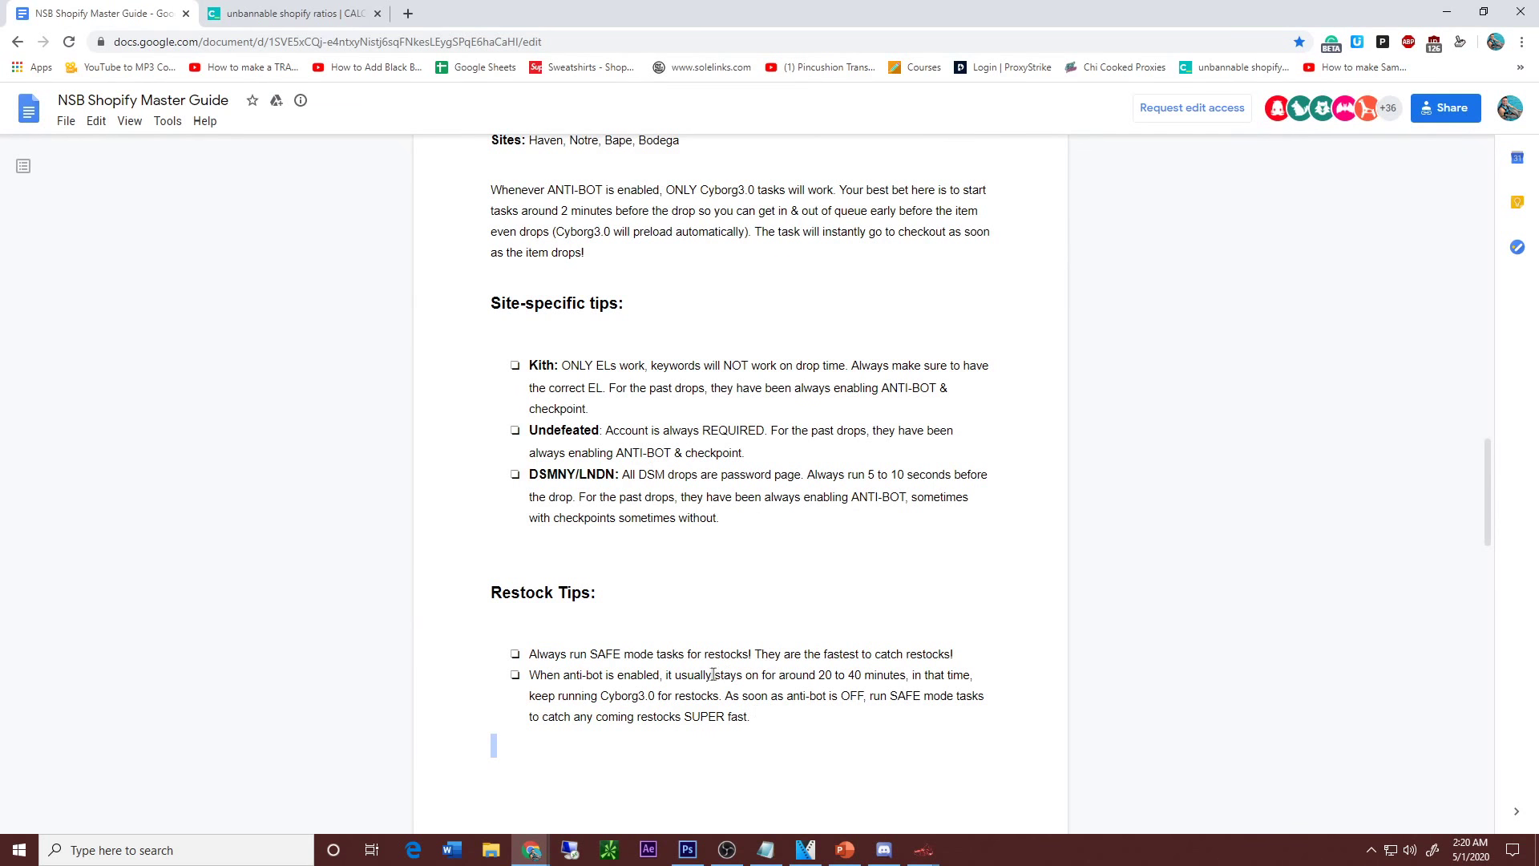
{"action": "scroll", "coordinate": [709, 677], "scroll_direction": "down", "scroll_amount": 1}
{"action": "scroll", "coordinate": [728, 686], "scroll_direction": "down", "scroll_amount": 6}
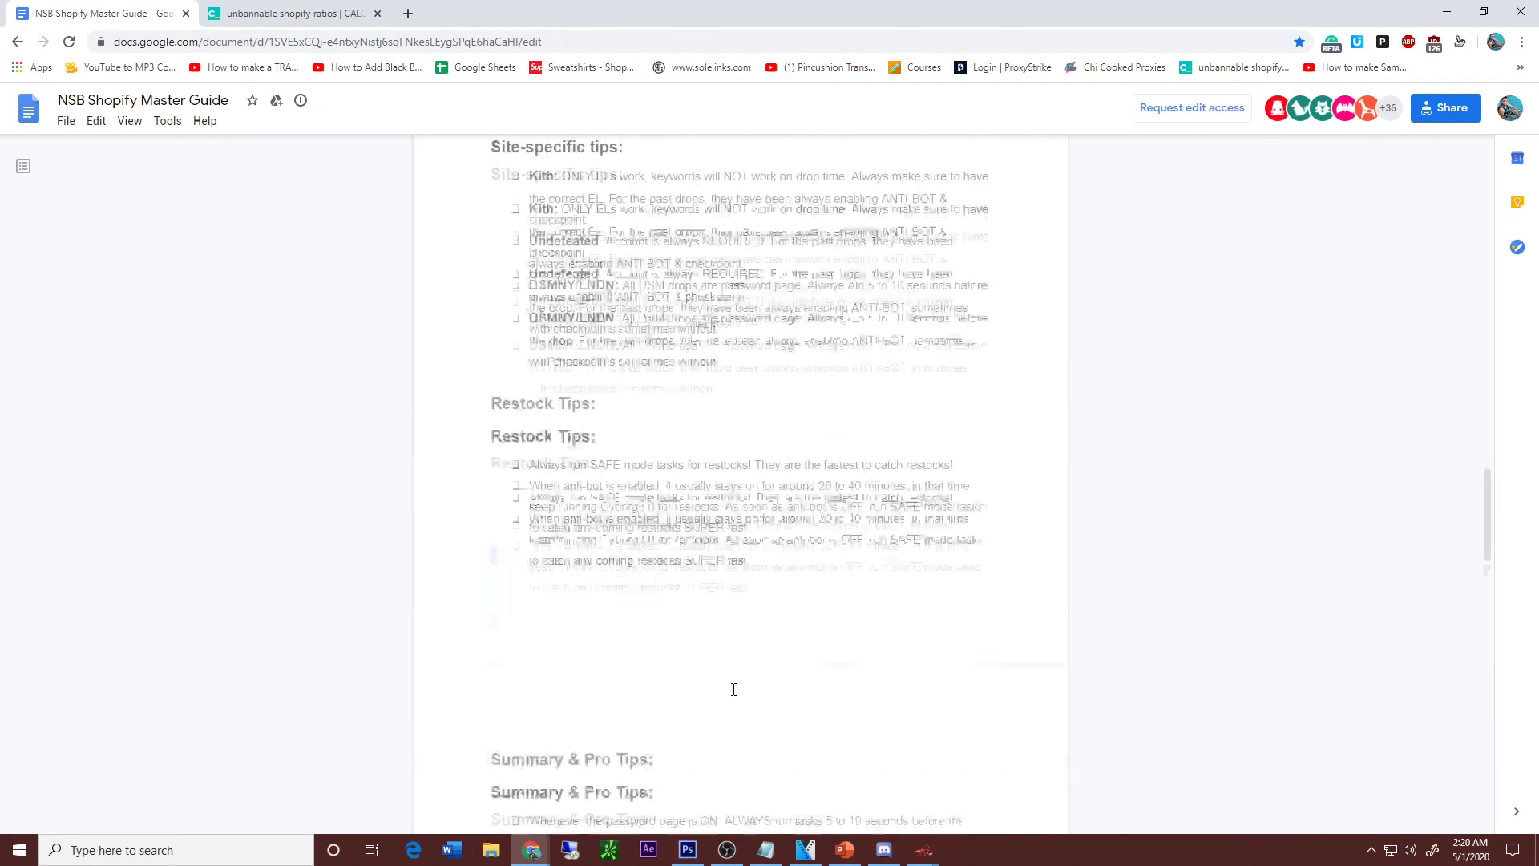
{"action": "scroll", "coordinate": [733, 690], "scroll_direction": "down", "scroll_amount": 1}
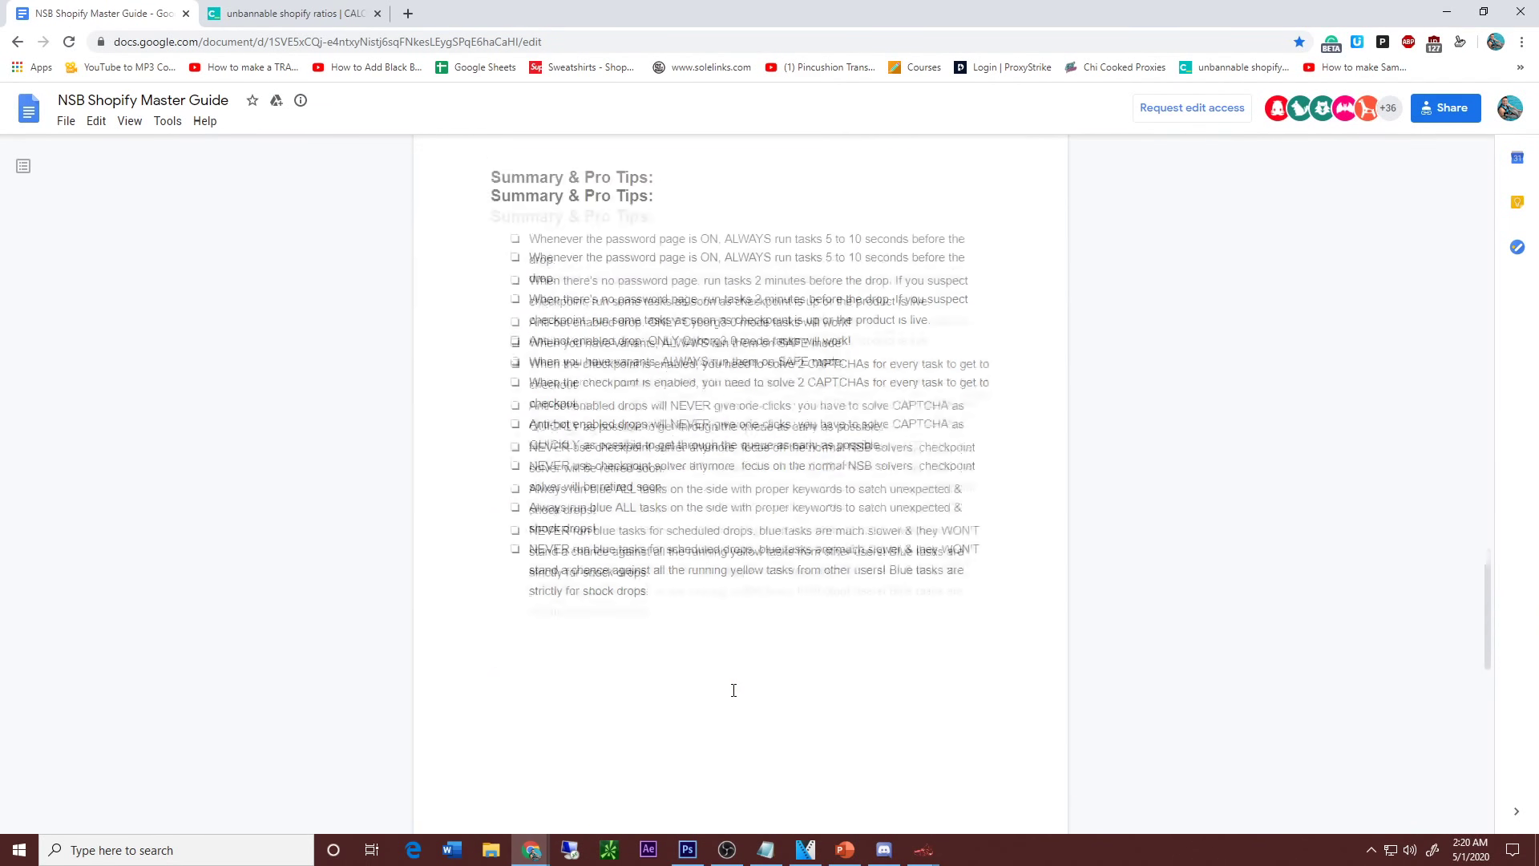